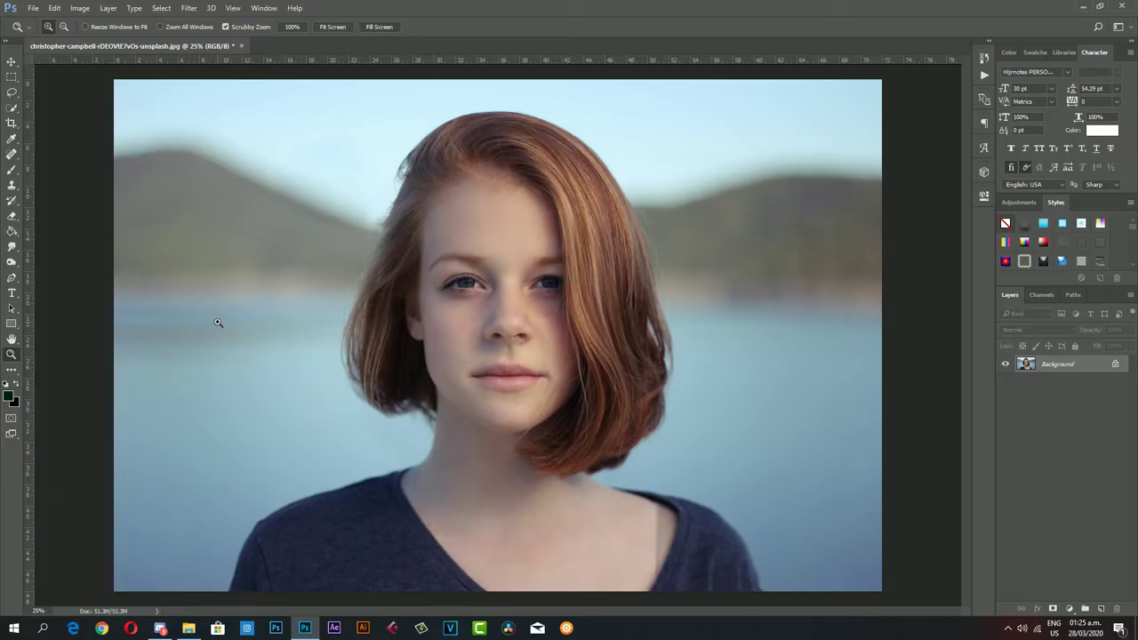
# - Resample the portrait from 72 to 100 pixels/inch, making it 7200 × 4800 px
pyautogui.click(13, 62)
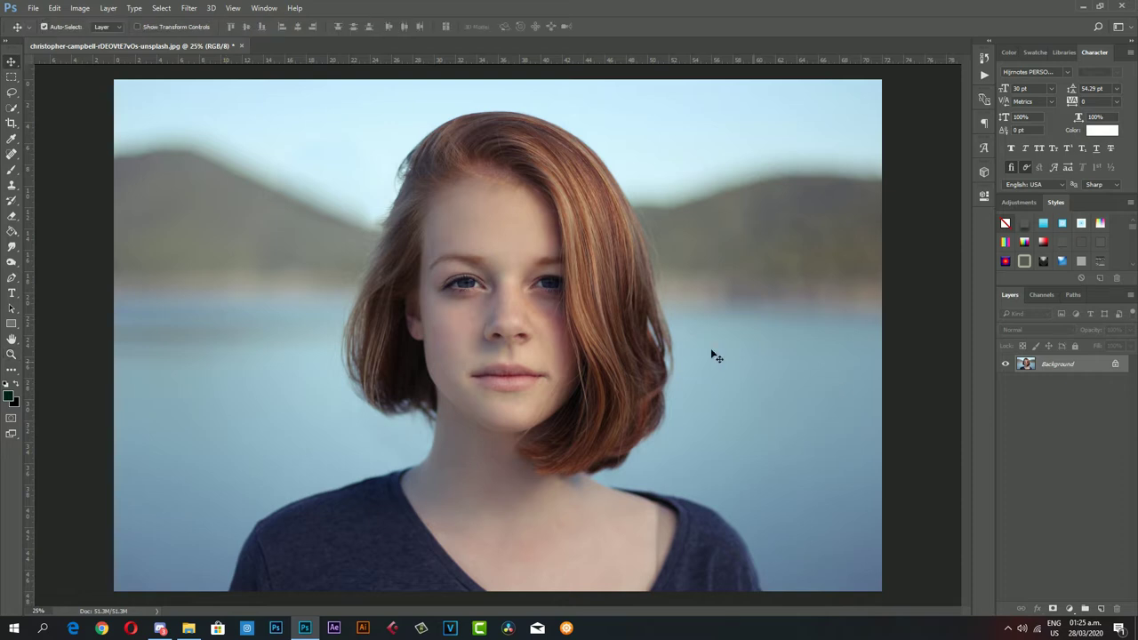
pyautogui.click(80, 8)
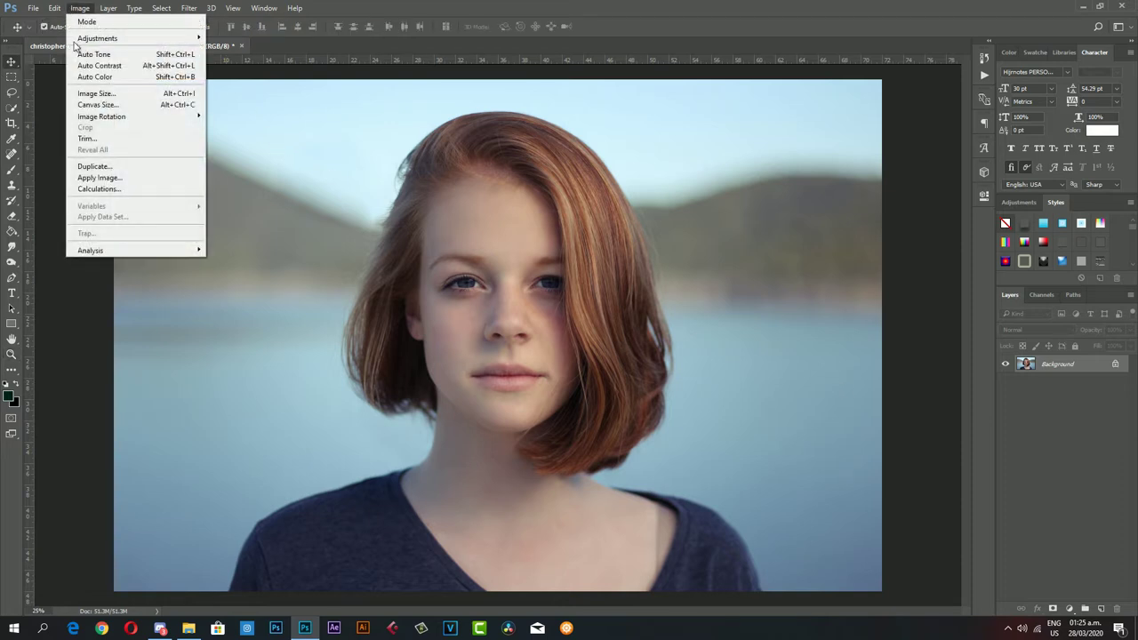
pyautogui.click(118, 96)
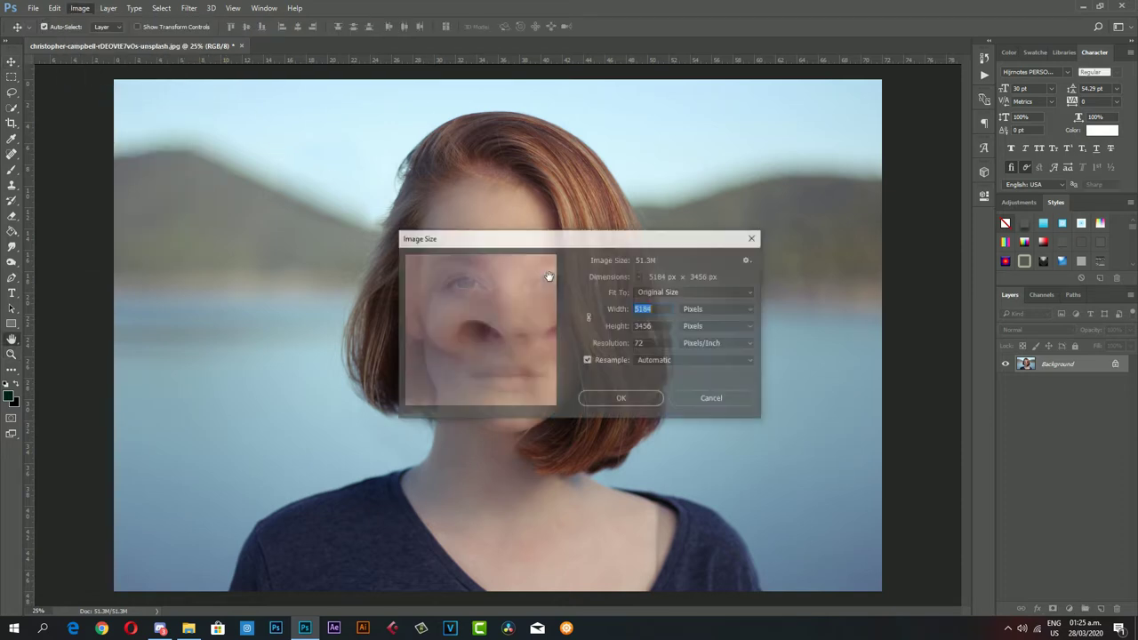
pyautogui.click(640, 343)
pyautogui.write('100')
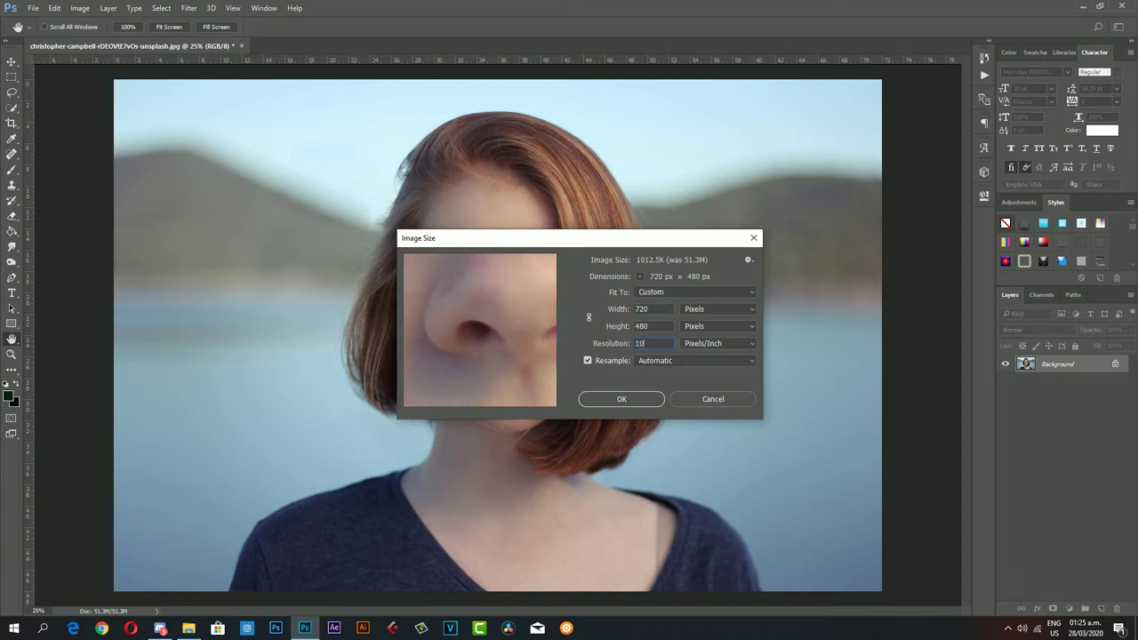
pyautogui.click(622, 399)
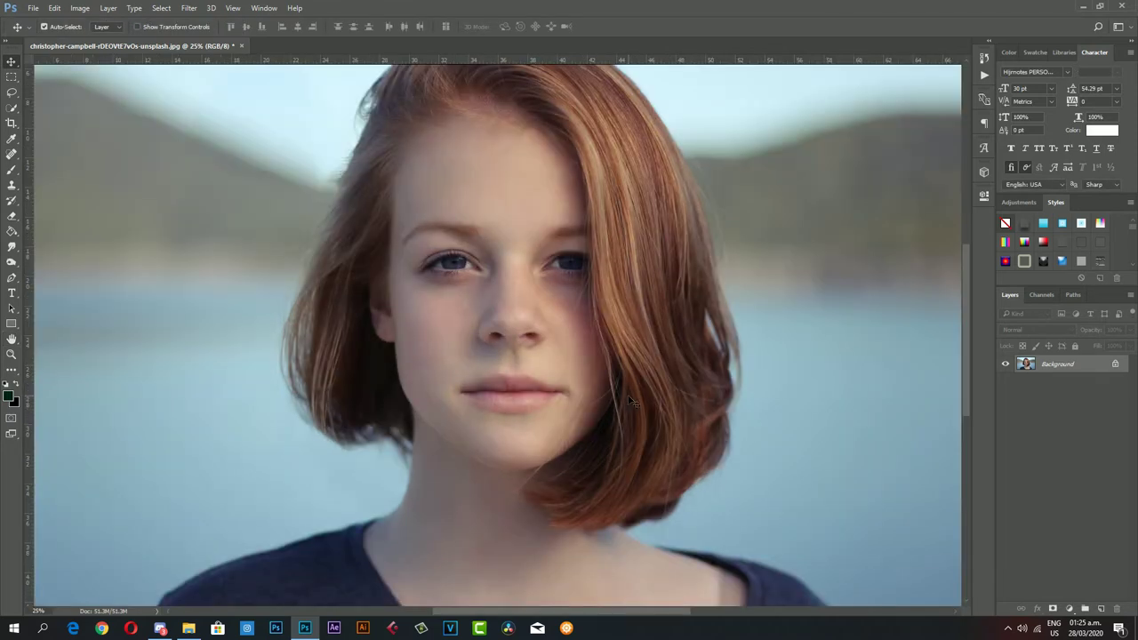
pyautogui.press('z')
pyautogui.moveTo(557, 307); pyautogui.dragTo(521, 300)
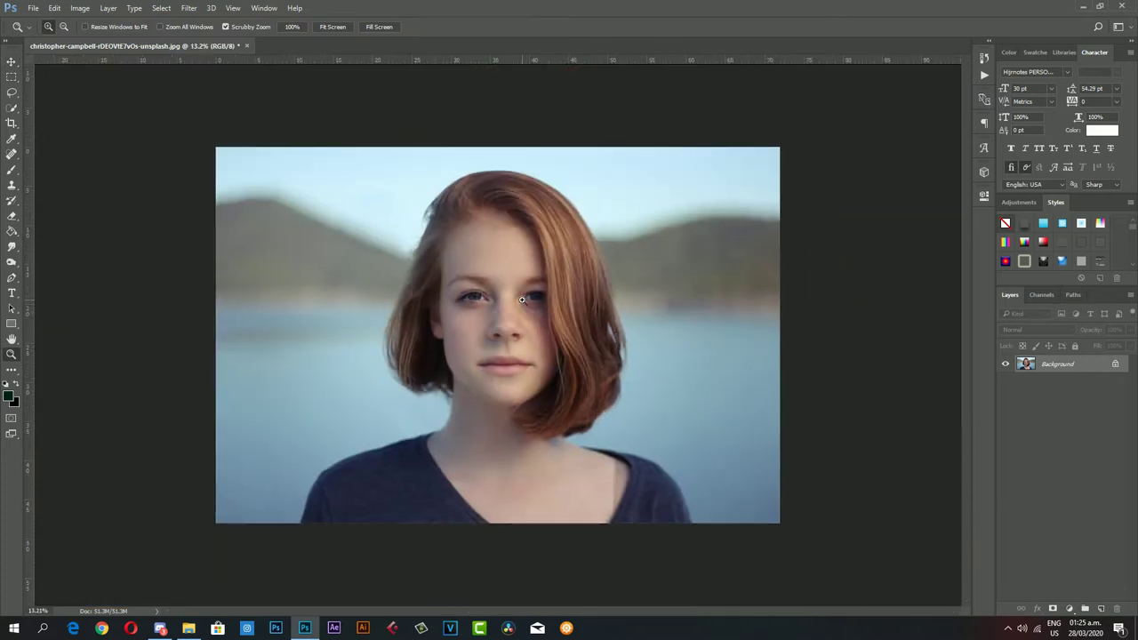
pyautogui.click(521, 301)
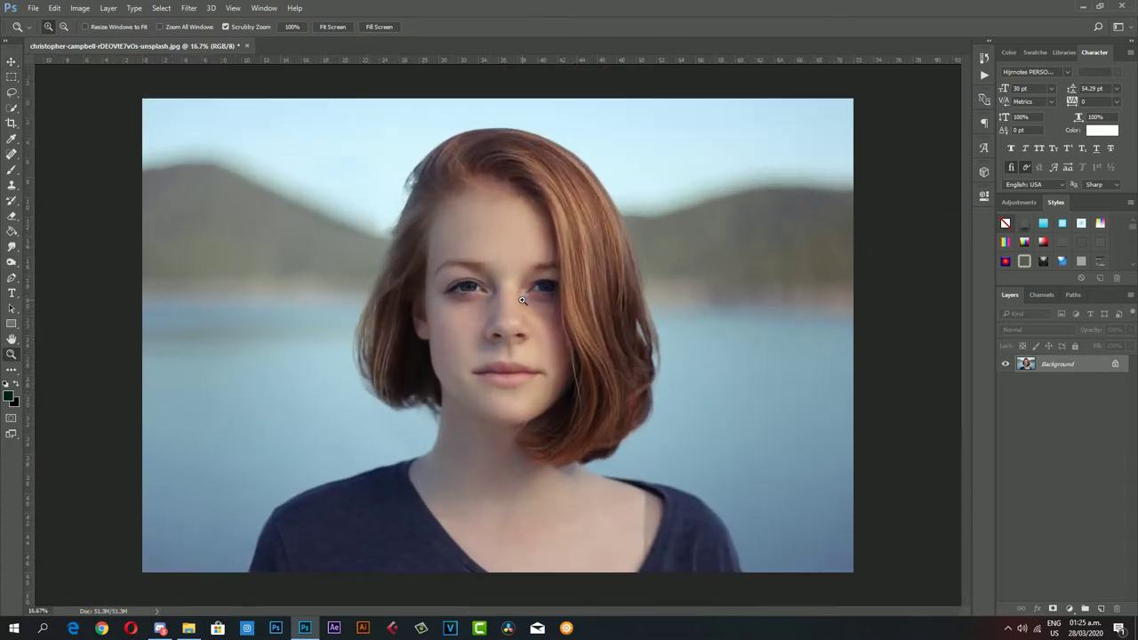
# - Duplicate the Background layer into a 'Background copy' layer above it
pyautogui.rightClick(1086, 366)
pyautogui.click(1063, 387)
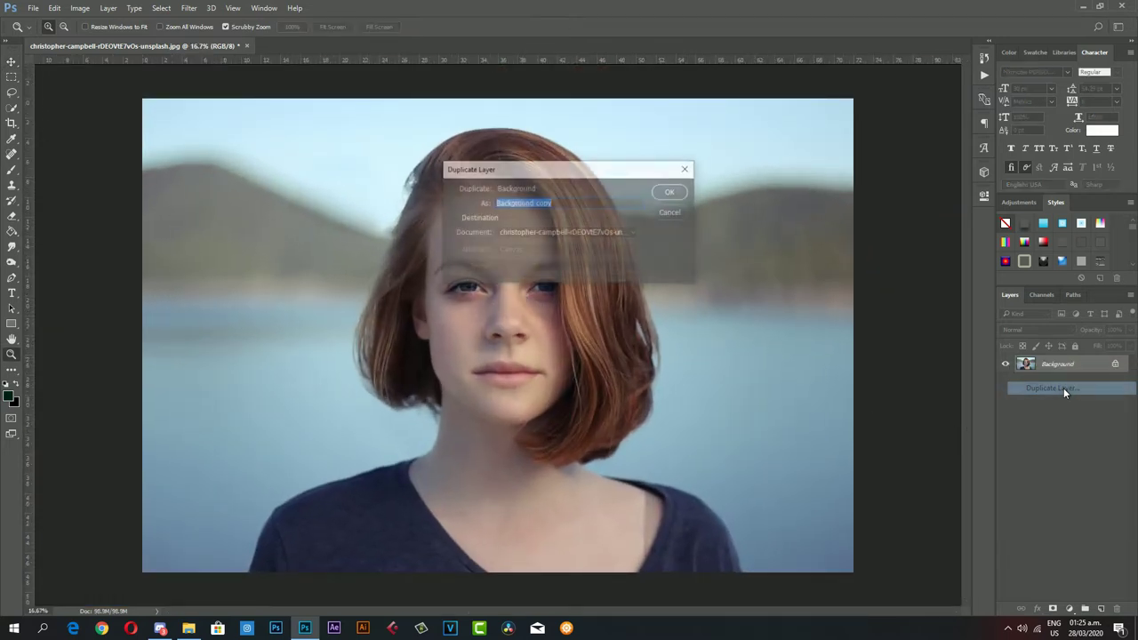
pyautogui.click(685, 195)
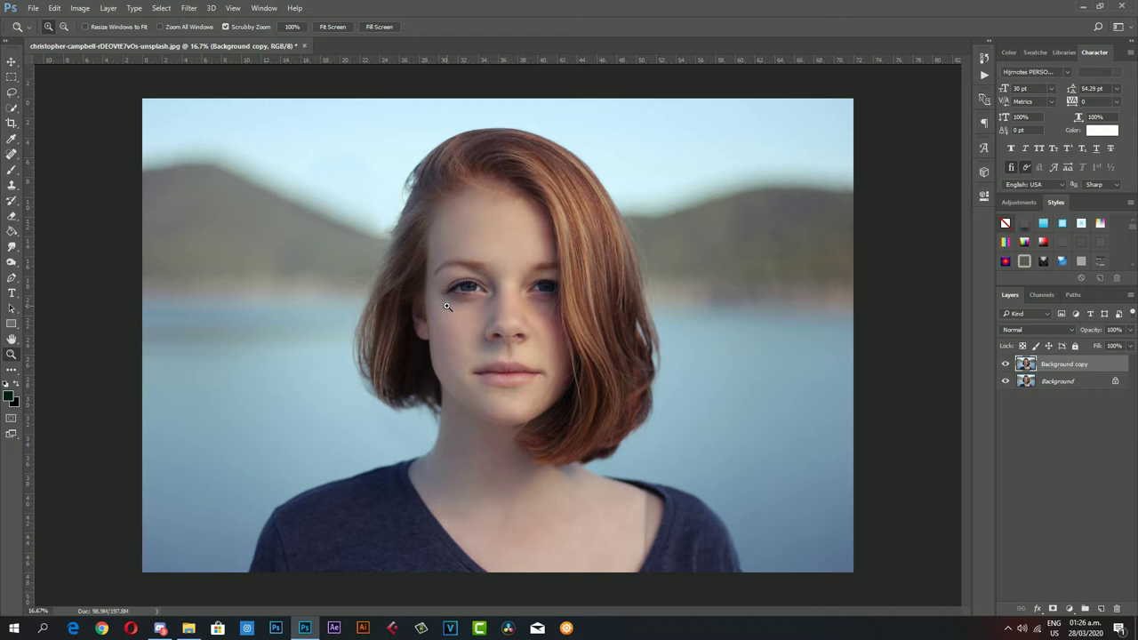
# - Add two horizontal guides, one across the forehead and one below the chin
pyautogui.moveTo(446, 305); pyautogui.dragTo(552, 306)
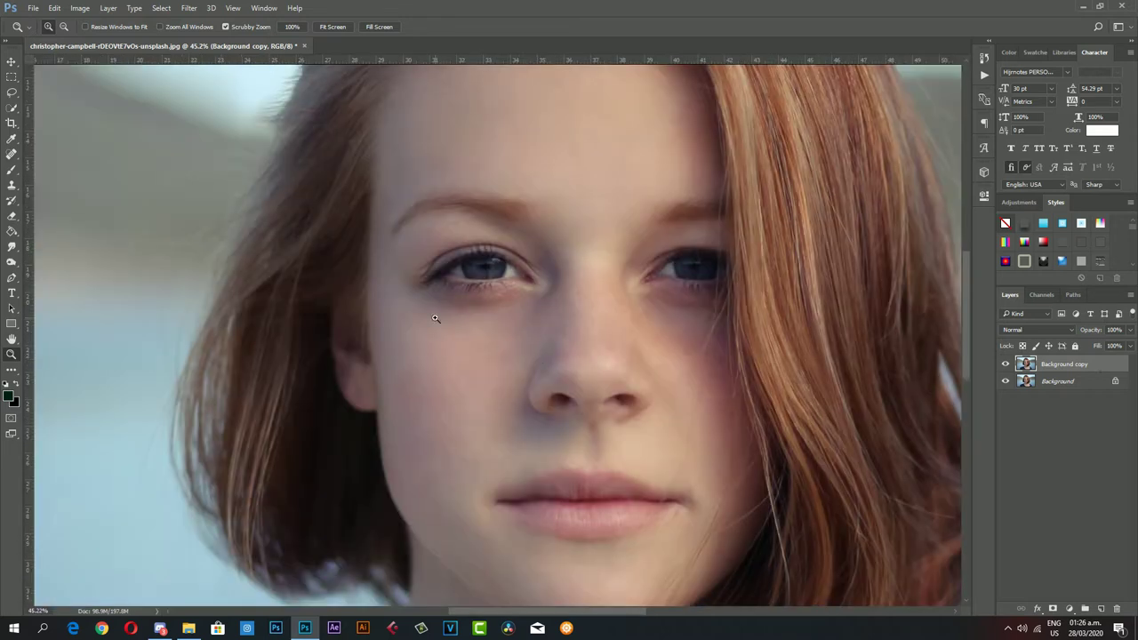
pyautogui.moveTo(447, 233); pyautogui.dragTo(418, 233)
pyautogui.moveTo(433, 60); pyautogui.dragTo(428, 131)
pyautogui.moveTo(452, 60); pyautogui.dragTo(422, 553)
# - Add two vertical guides side by side running down the nose
pyautogui.moveTo(26, 329); pyautogui.dragTo(558, 423)
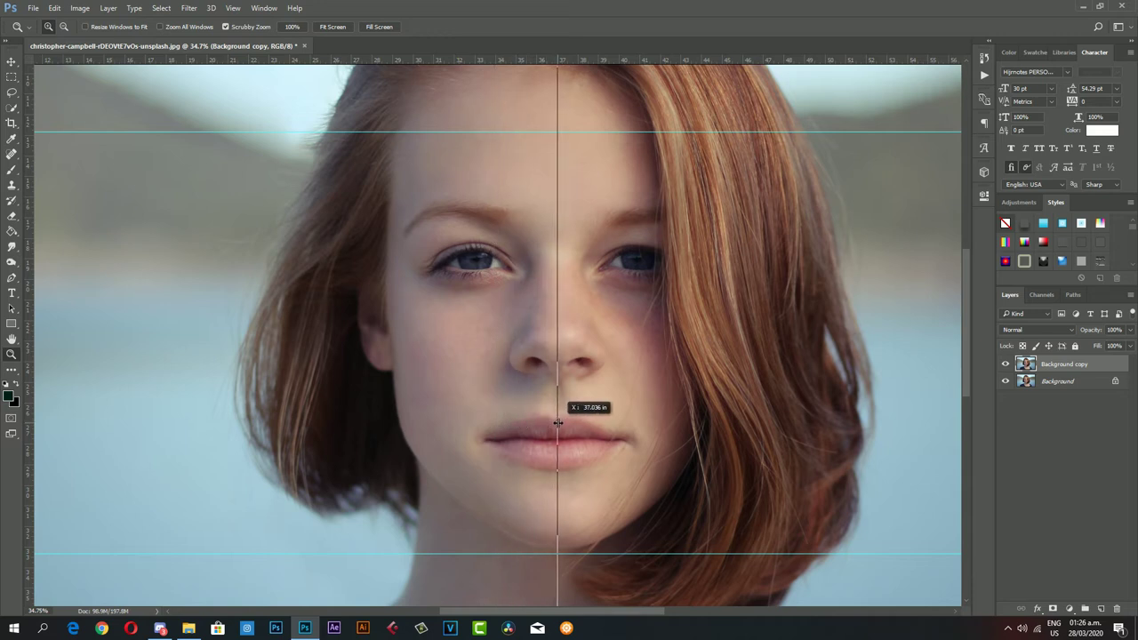
pyautogui.moveTo(557, 423); pyautogui.dragTo(509, 411)
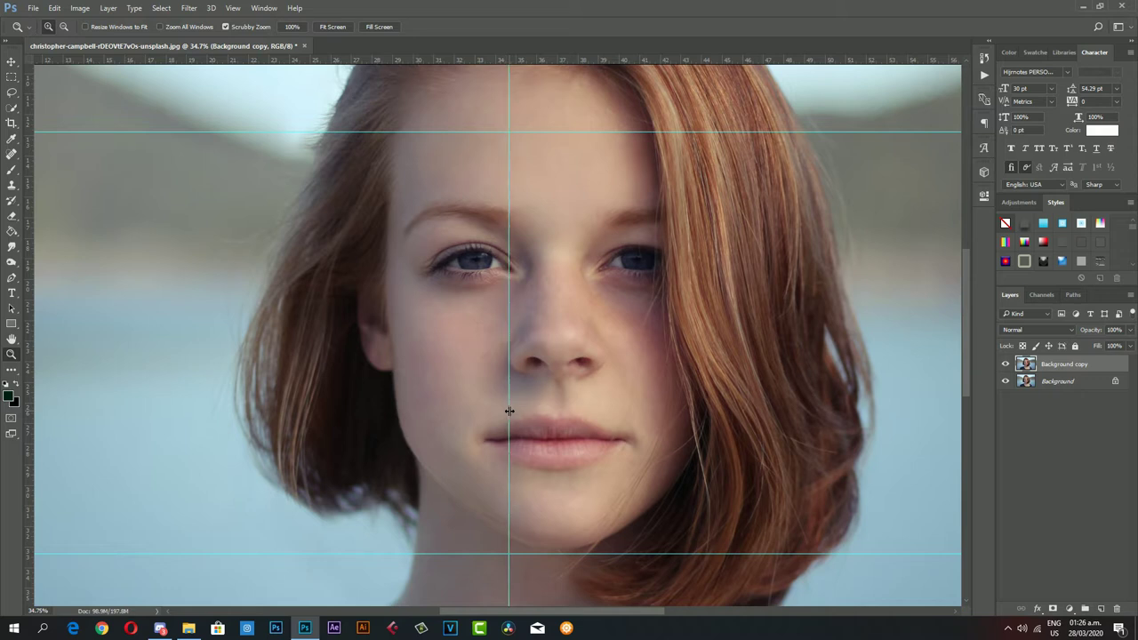
pyautogui.moveTo(32, 328); pyautogui.dragTo(554, 387)
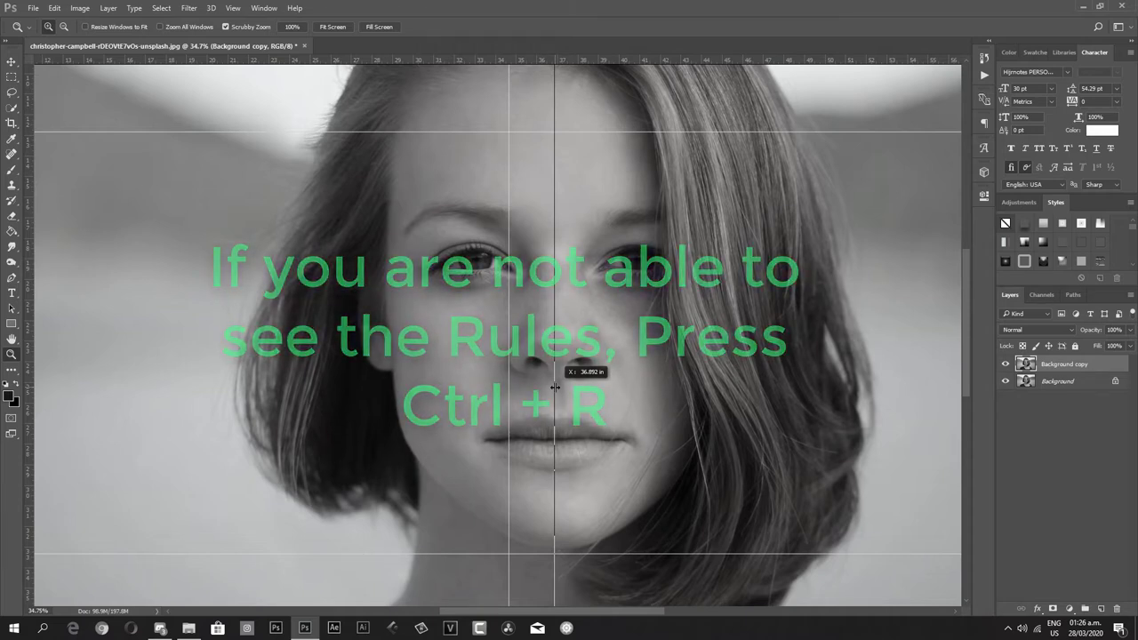
pyautogui.moveTo(554, 387); pyautogui.dragTo(545, 387)
# - Start a Pen path beside the forehead, curving across it and wavily down the nose
pyautogui.click(377, 246)
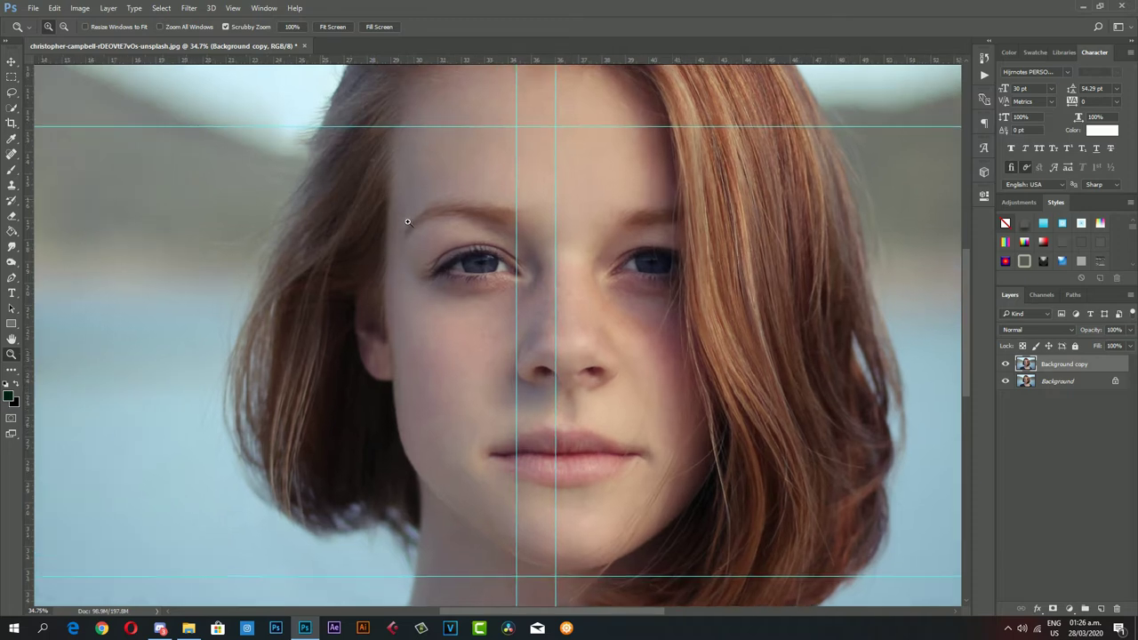
pyautogui.click(413, 199)
pyautogui.press('p')
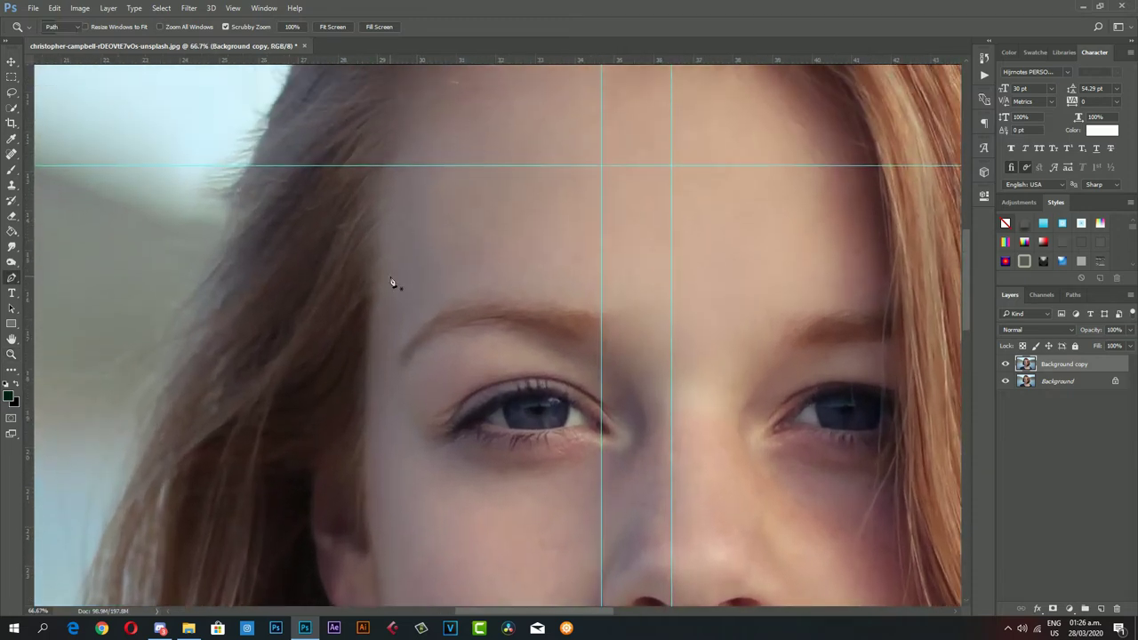
pyautogui.click(374, 303)
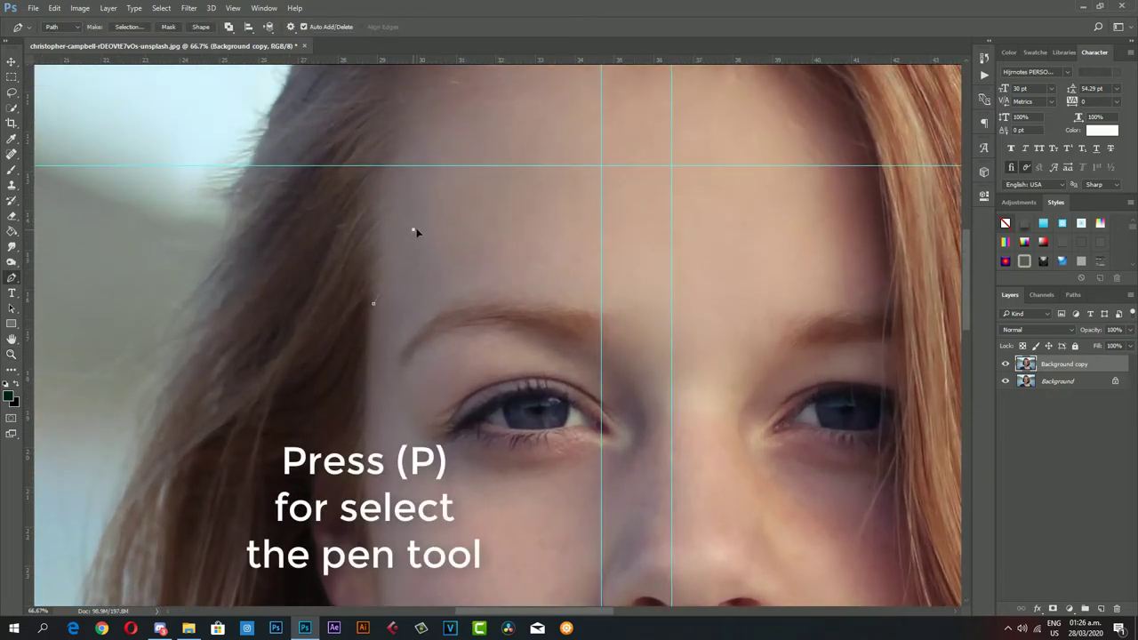
pyautogui.moveTo(440, 215); pyautogui.dragTo(433, 210)
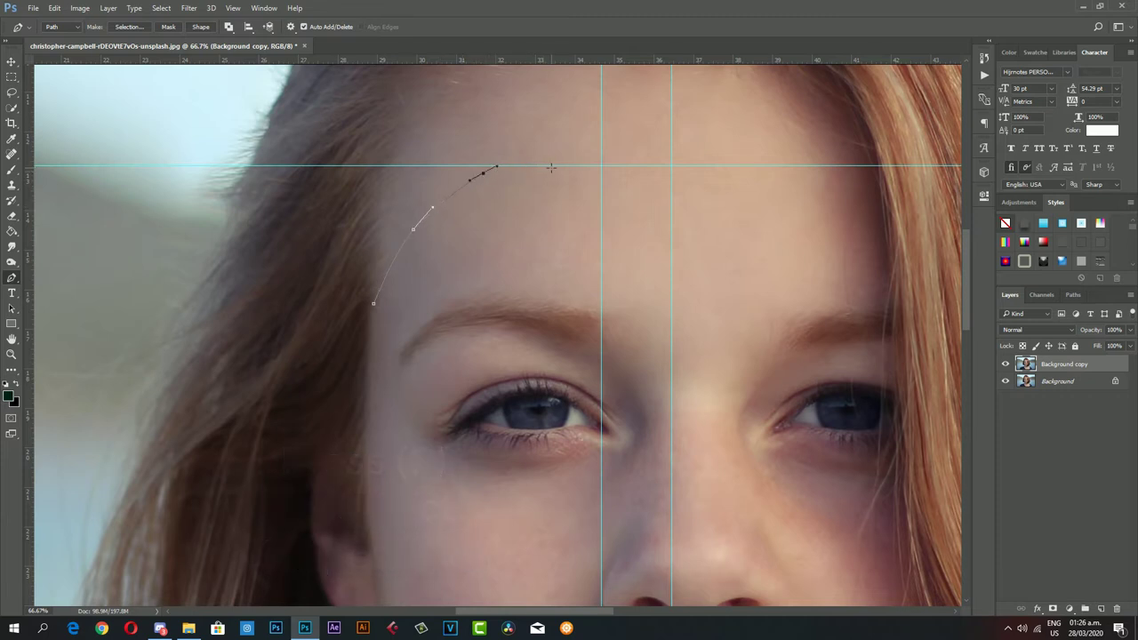
pyautogui.moveTo(570, 178)
pyautogui.mouseDown()
pyautogui.moveTo(589, 206)
pyautogui.moveTo(597, 264)
pyautogui.mouseUp()
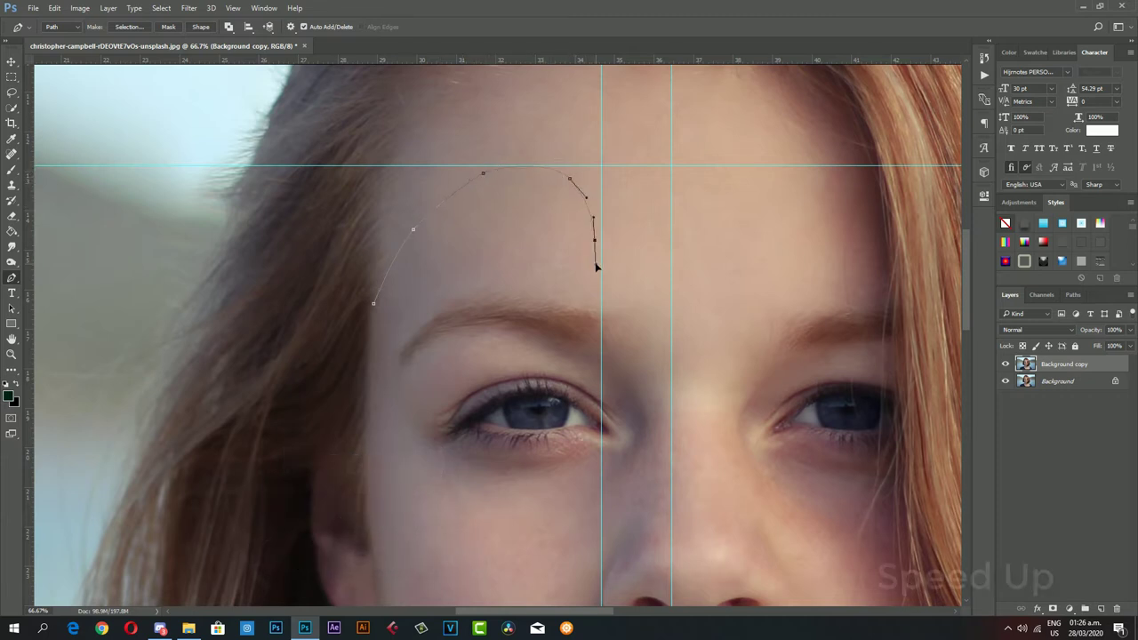
pyautogui.moveTo(629, 334); pyautogui.dragTo(647, 356)
pyautogui.moveTo(665, 459); pyautogui.dragTo(649, 522)
pyautogui.scroll(-3, 648, 522)
pyautogui.moveTo(608, 442)
pyautogui.mouseDown()
pyautogui.moveTo(600, 467)
pyautogui.moveTo(661, 508)
pyautogui.mouseUp()
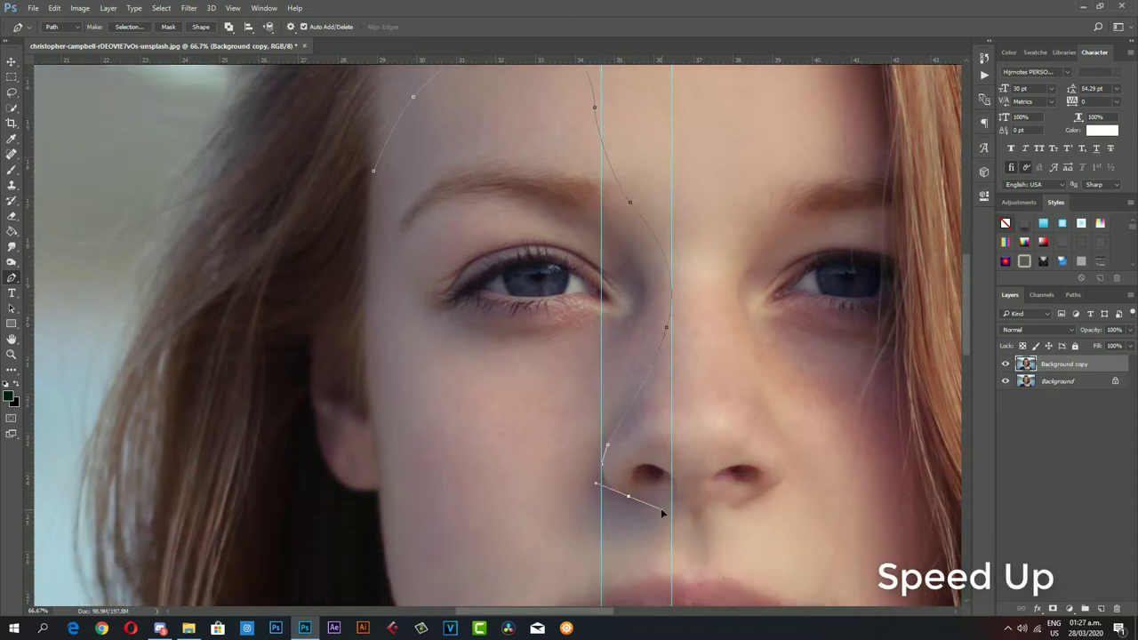
pyautogui.scroll(-1, 644, 478)
pyautogui.scroll(-2, 589, 518)
pyautogui.moveTo(546, 494); pyautogui.dragTo(542, 513)
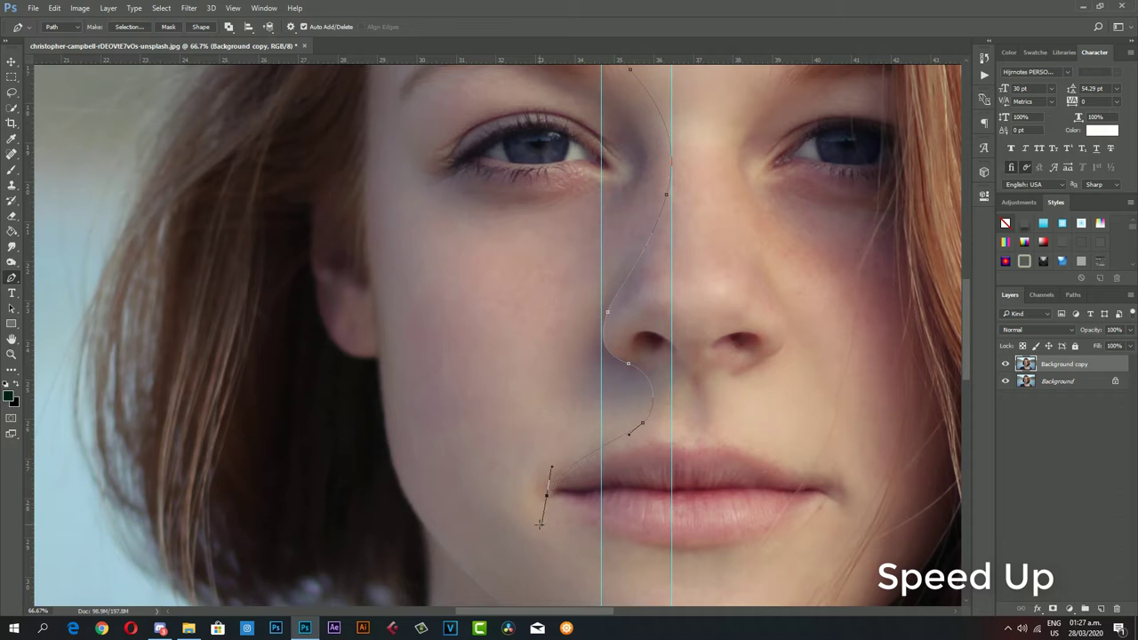
pyautogui.scroll(-2, 534, 476)
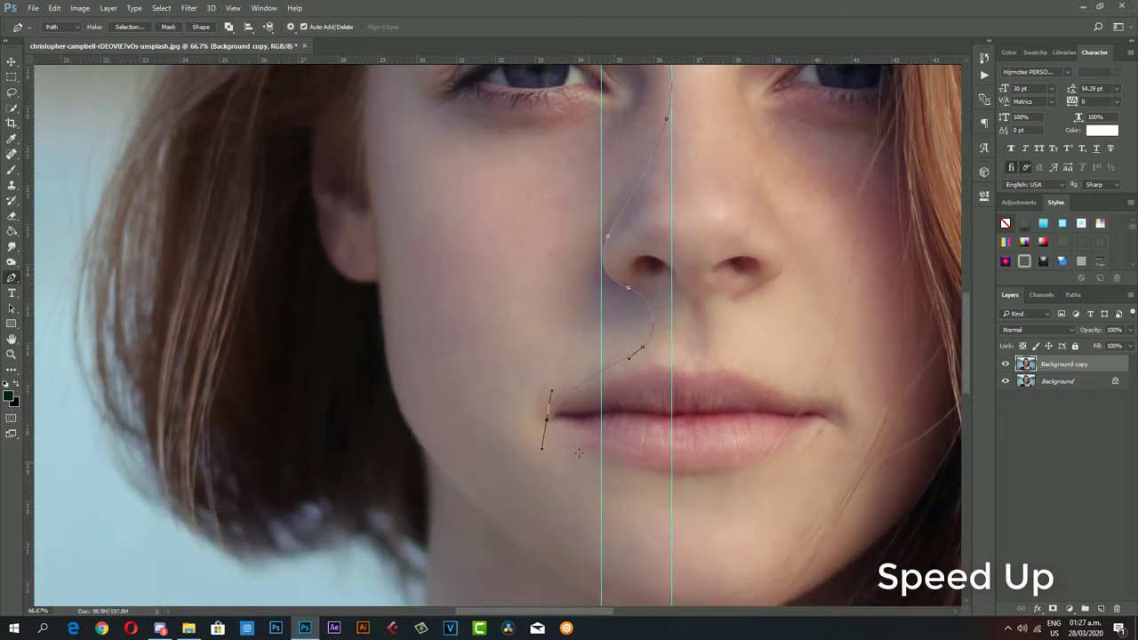
# - Continue the path around the chin and left cheek, closing it at the first anchor
pyautogui.moveTo(588, 485); pyautogui.dragTo(601, 517)
pyautogui.moveTo(553, 563); pyautogui.dragTo(468, 510)
pyautogui.scroll(3, 418, 435)
pyautogui.moveTo(414, 547); pyautogui.dragTo(403, 531)
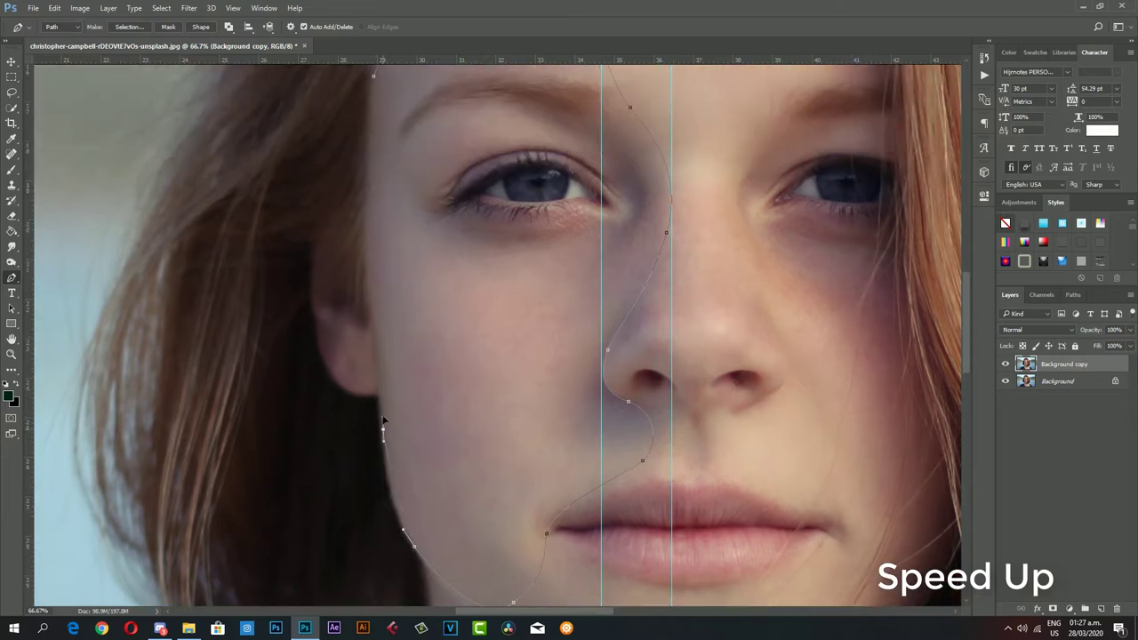
pyautogui.scroll(3, 379, 377)
pyautogui.moveTo(370, 393); pyautogui.dragTo(365, 317)
pyautogui.scroll(3, 369, 382)
pyautogui.keyDown('ctrl'); pyautogui.click(367, 354); pyautogui.keyUp('ctrl')
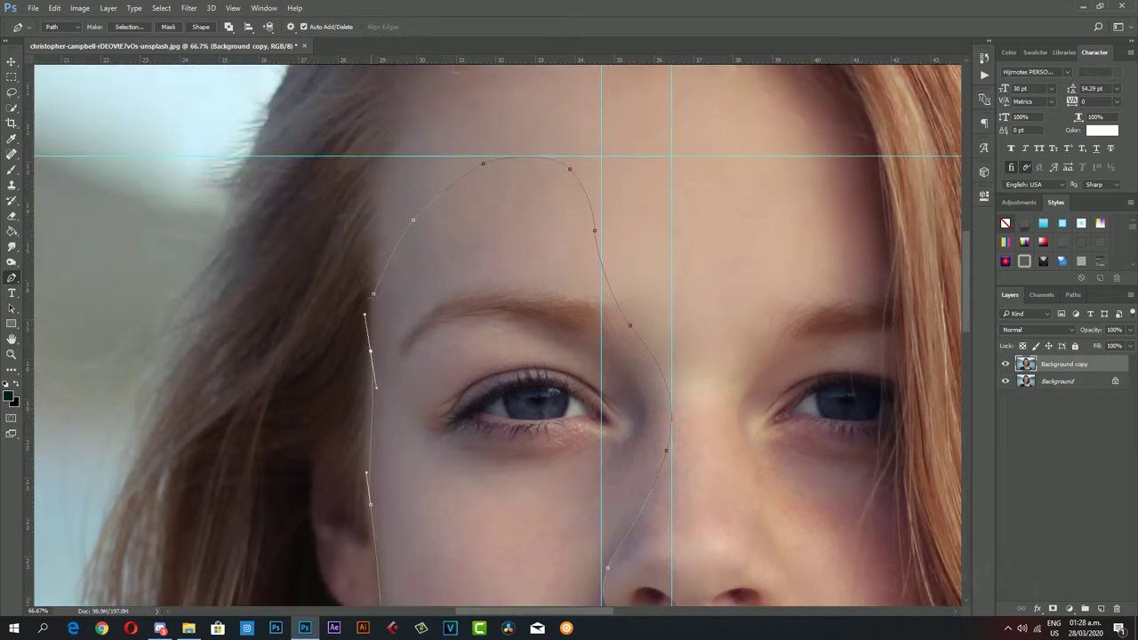
pyautogui.click(375, 296)
pyautogui.scroll(-3, 450, 326)
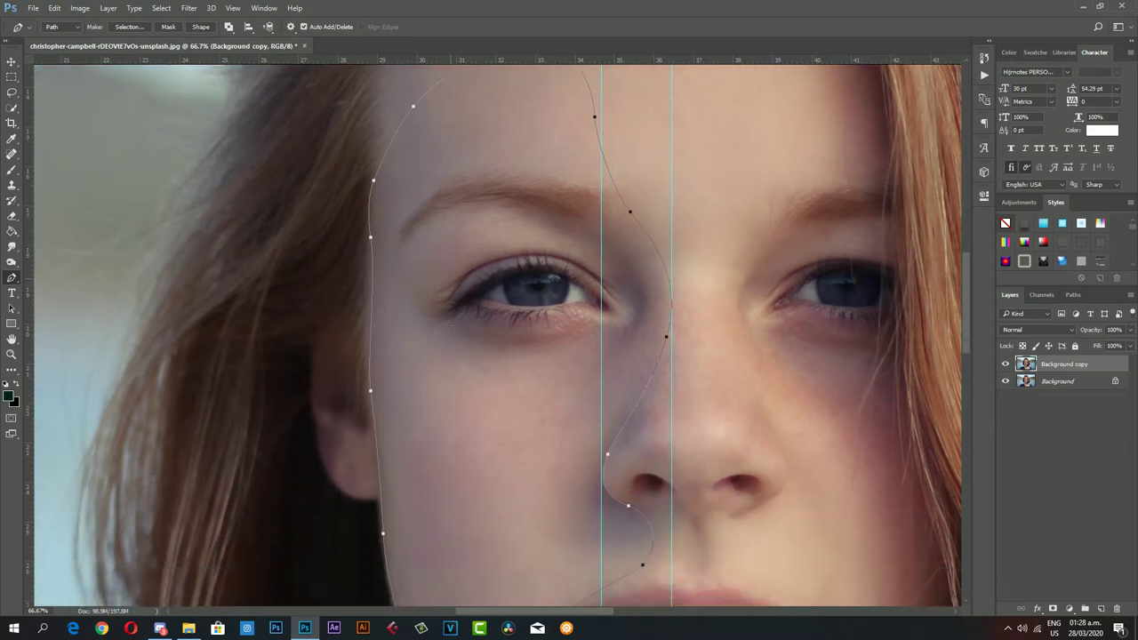
pyautogui.scroll(-3, 450, 325)
pyautogui.press('z')
pyautogui.keyDown('alt'); pyautogui.click(467, 283); pyautogui.keyUp('alt')
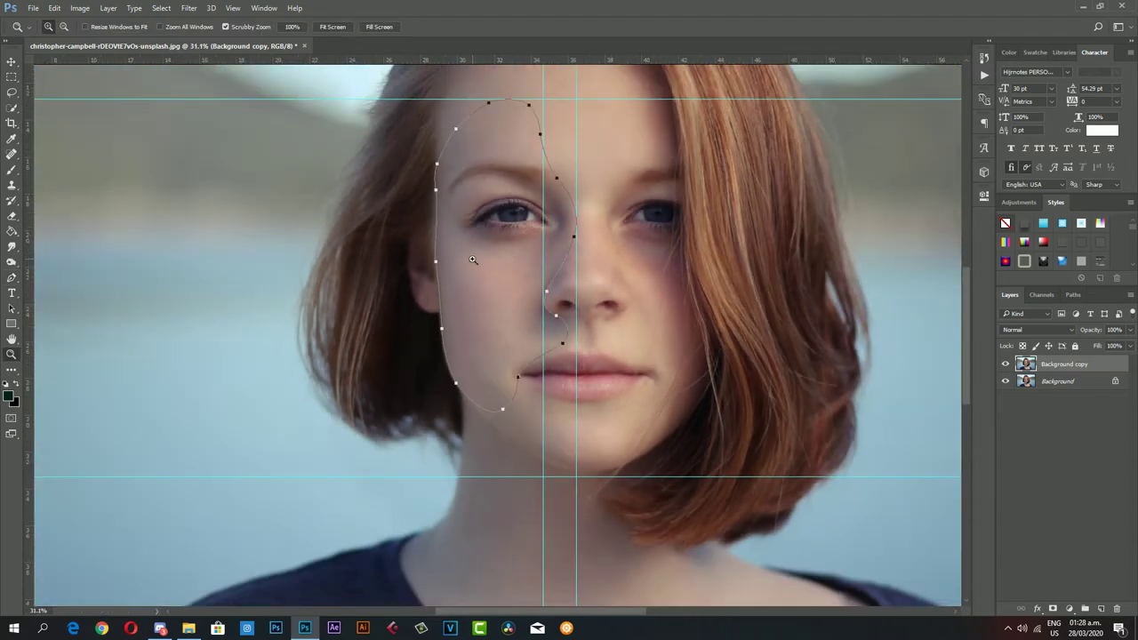
# - Convert the left-face path into a selection and hide the Background layer
pyautogui.scroll(2, 471, 338)
pyautogui.scroll(2, 473, 365)
pyautogui.click(473, 365)
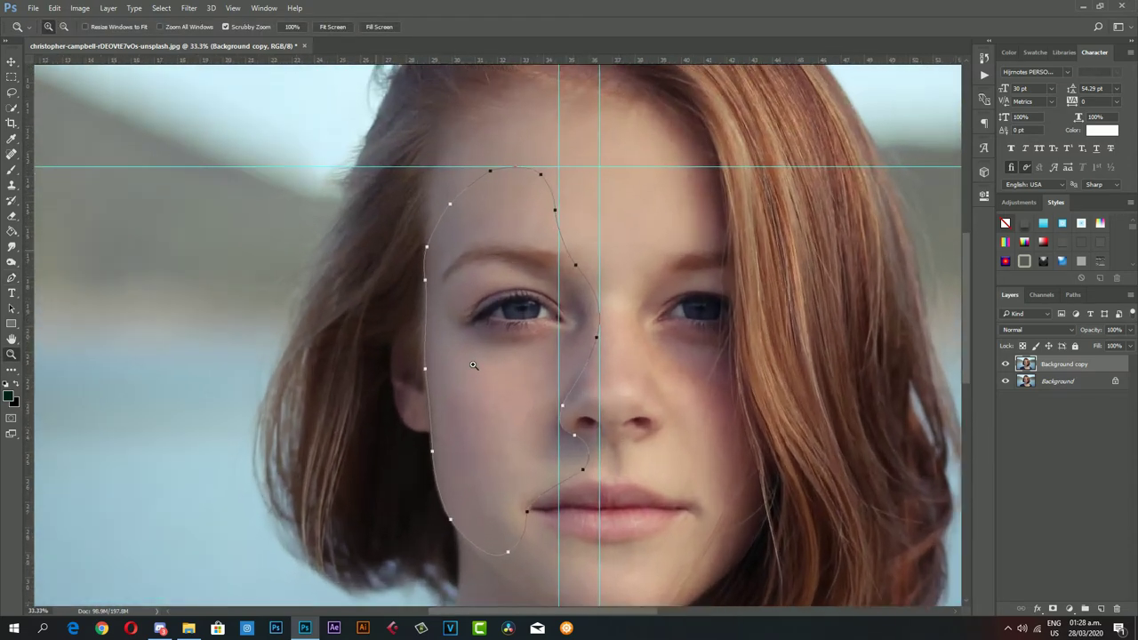
pyautogui.press('p')
pyautogui.rightClick(481, 382)
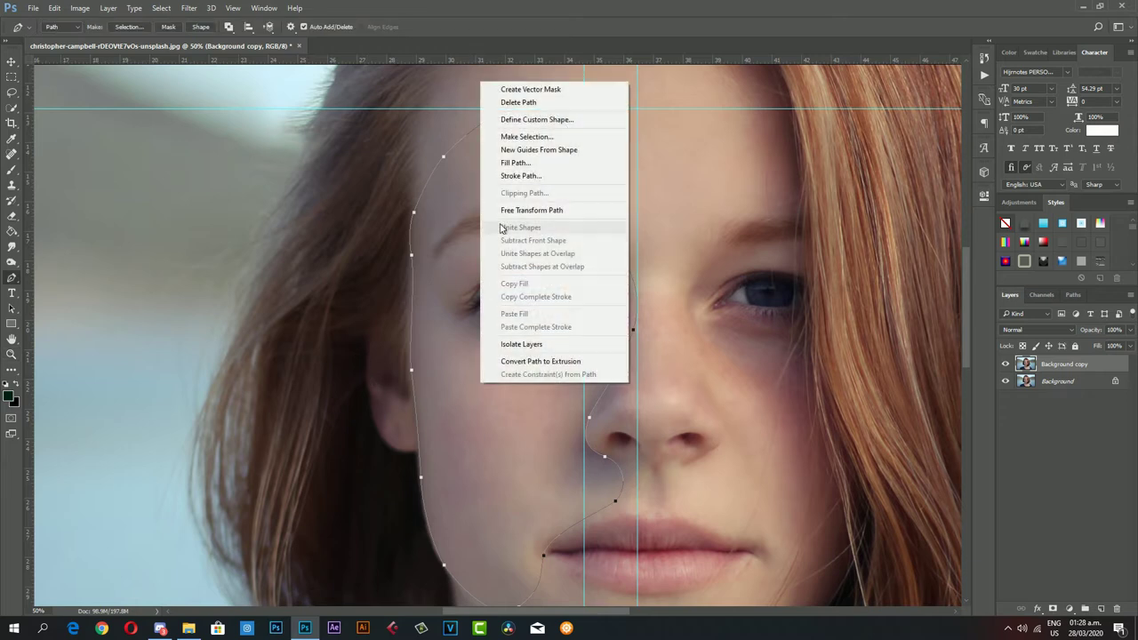
pyautogui.click(533, 141)
pyautogui.click(634, 184)
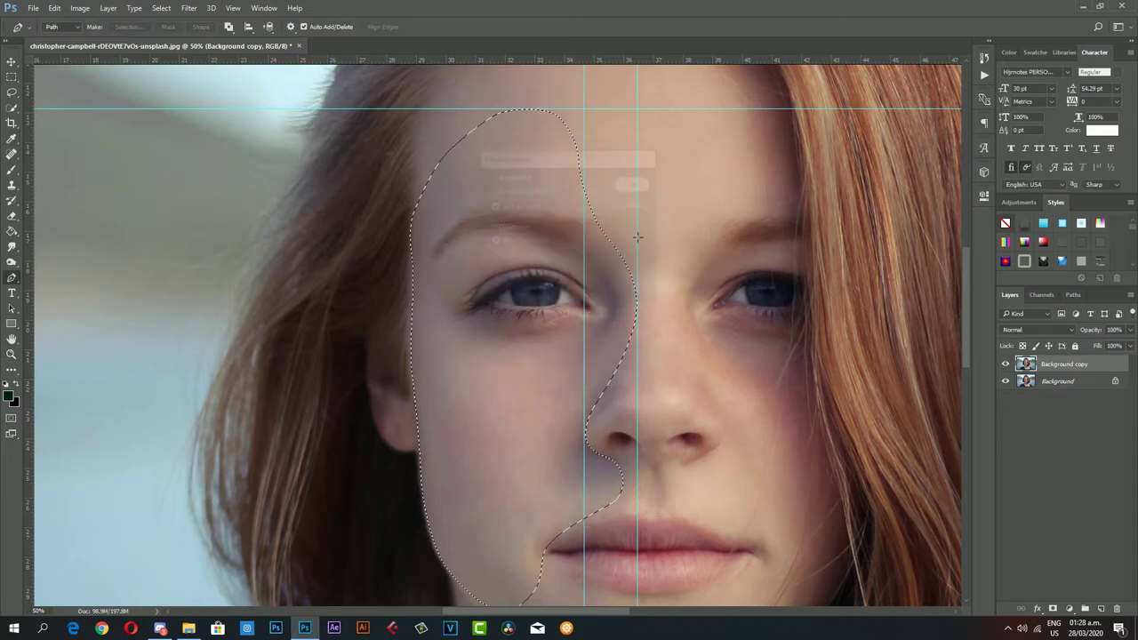
pyautogui.click(12, 76)
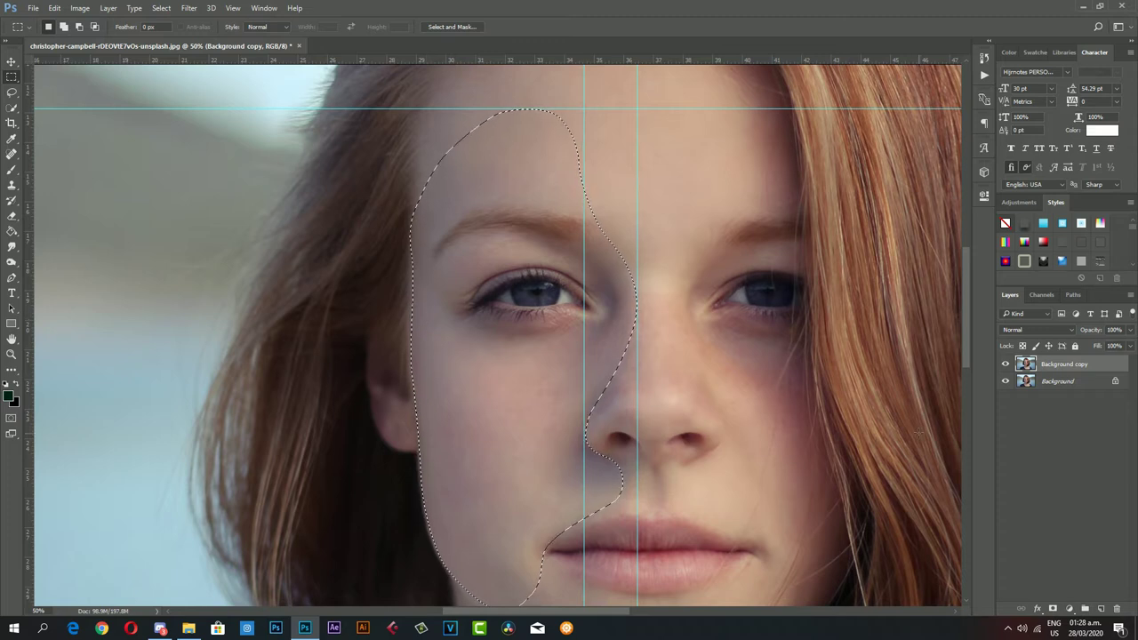
pyautogui.click(1006, 383)
# - Cut the face slice onto a new Layer 1 and drag it left to widen the gap
pyautogui.hotkey('ctrl', 'x')
pyautogui.hotkey('ctrl', 'v')
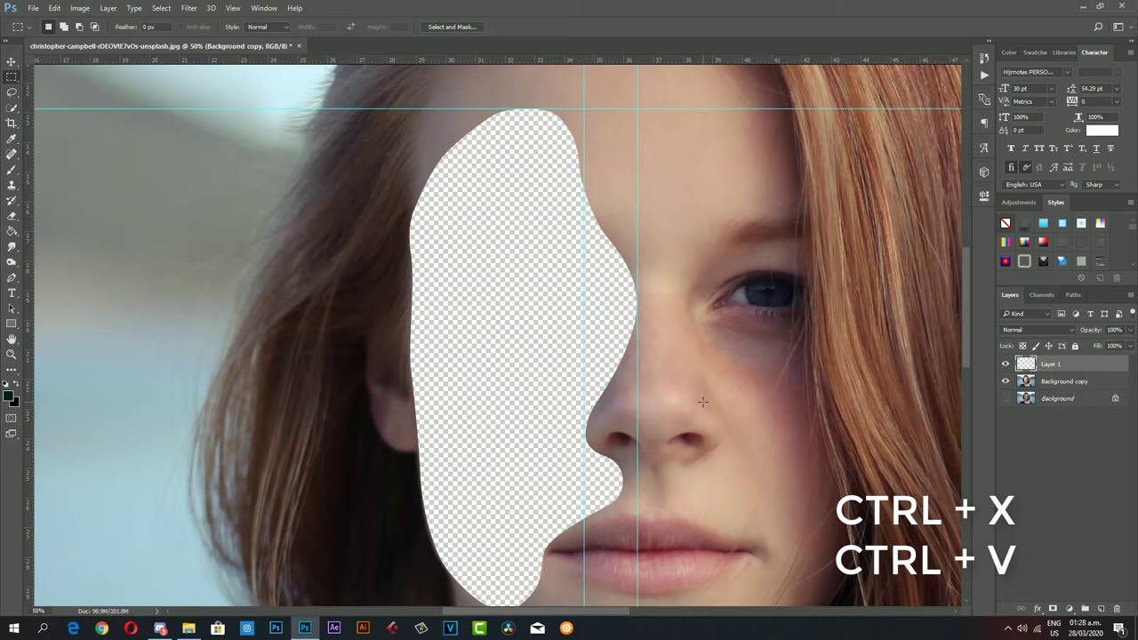
pyautogui.click(11, 61)
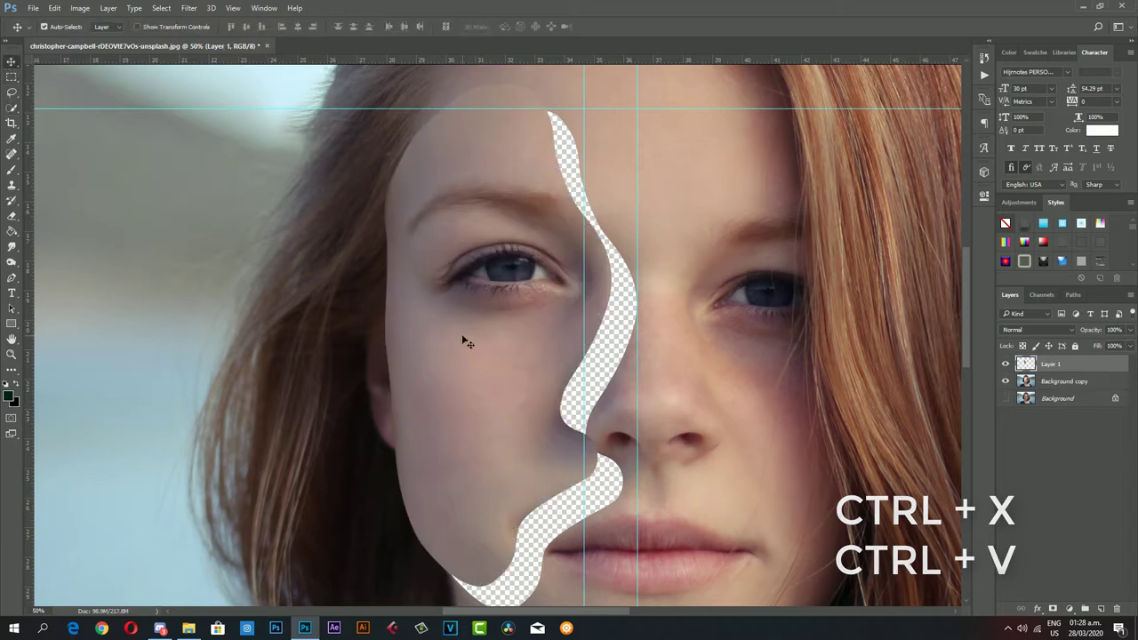
pyautogui.moveTo(465, 338)
pyautogui.mouseDown()
pyautogui.moveTo(469, 370)
pyautogui.moveTo(417, 364)
pyautogui.moveTo(472, 359)
pyautogui.moveTo(432, 412)
pyautogui.mouseUp()
pyautogui.scroll(-2, 418, 364)
pyautogui.scroll(2, 471, 359)
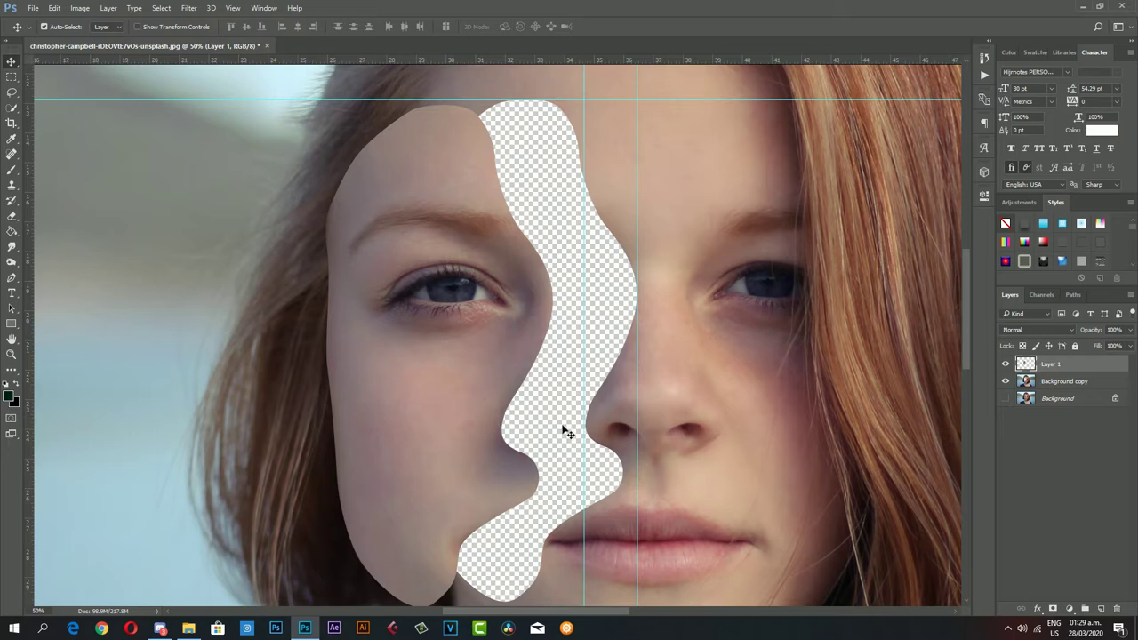
pyautogui.press('z')
pyautogui.scroll(-1, 498, 355)
pyautogui.scroll(-1, 480, 329)
pyautogui.scroll(1, 452, 285)
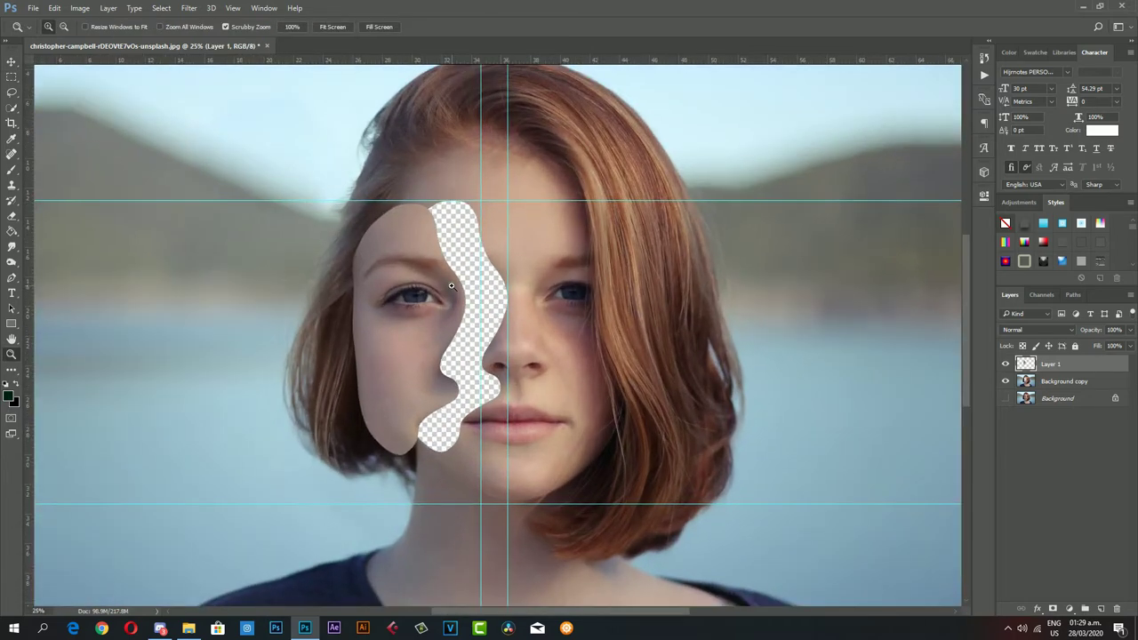
pyautogui.moveTo(396, 345); pyautogui.dragTo(391, 350)
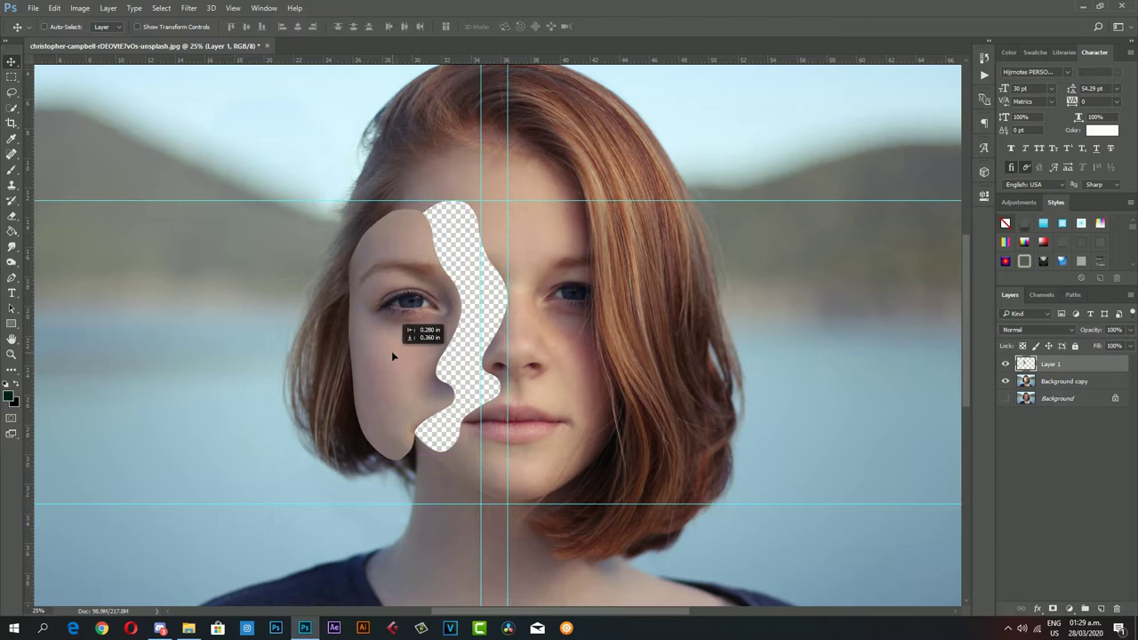
pyautogui.scroll(1, 444, 267)
pyautogui.scroll(1, 443, 267)
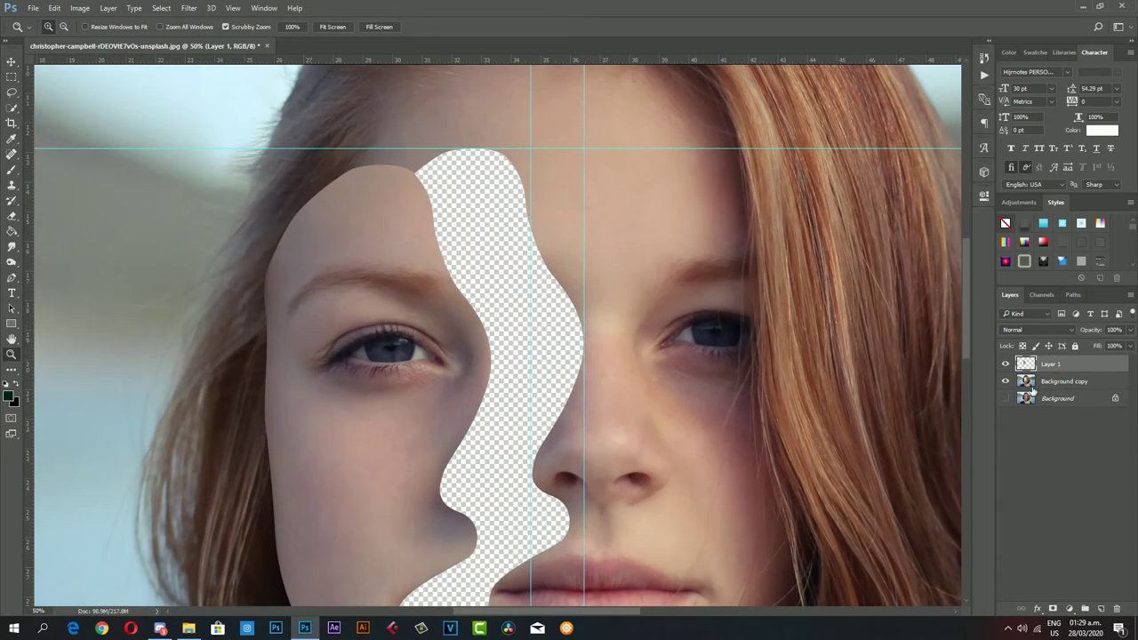
# - Add Layer 2 above Background and brush dark paint into the gap with a large soft brush
pyautogui.click(1070, 400)
pyautogui.click(1100, 609)
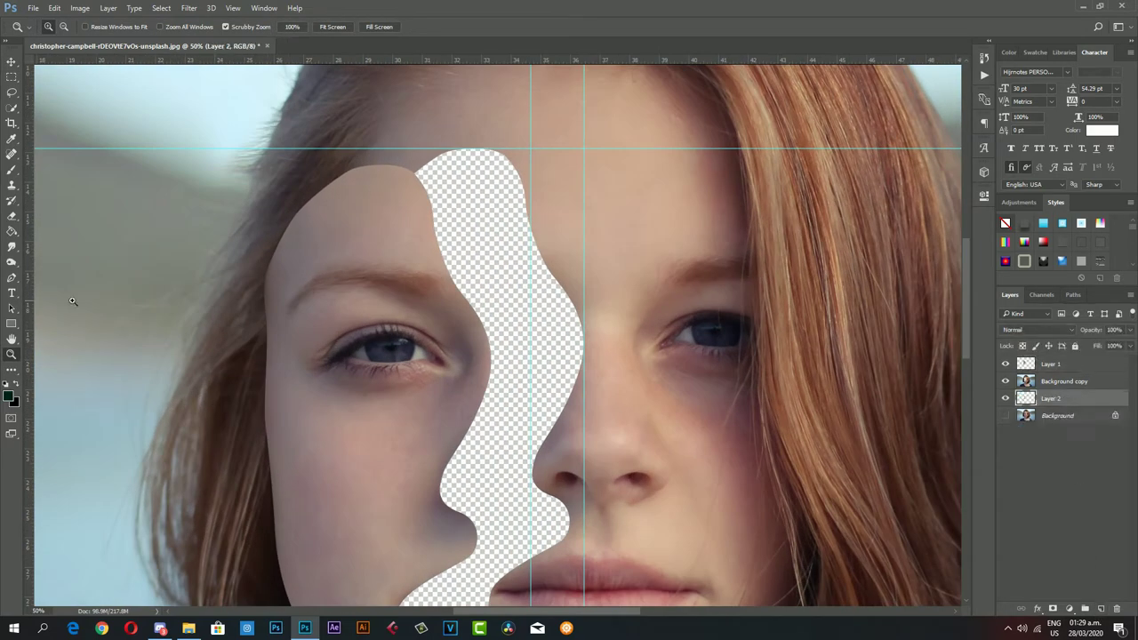
pyautogui.click(12, 169)
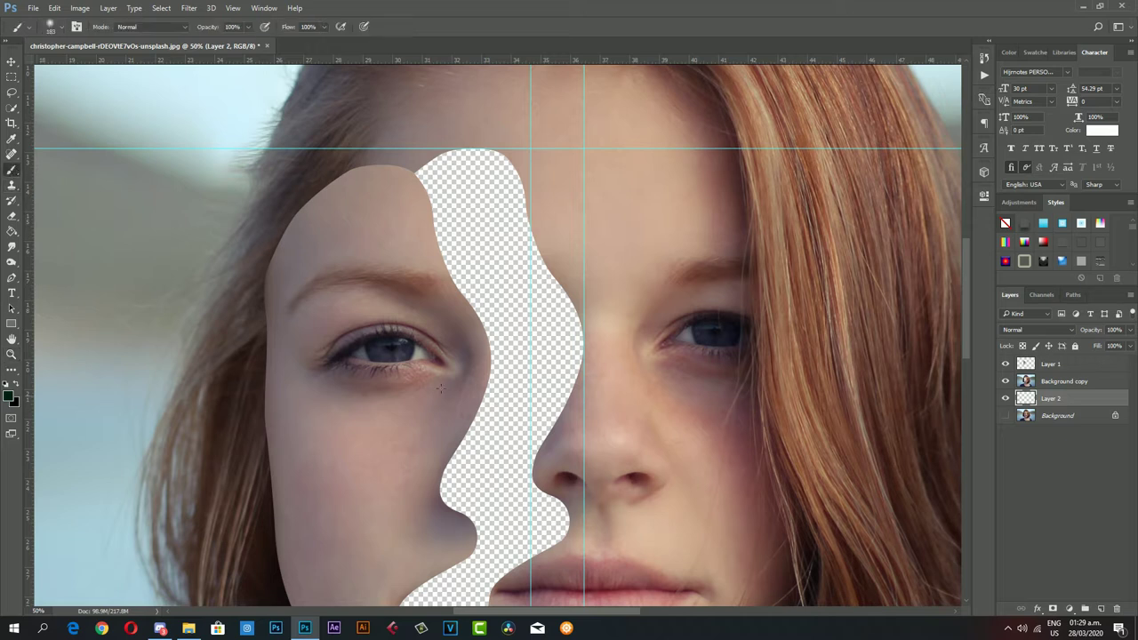
pyautogui.rightClick(534, 315)
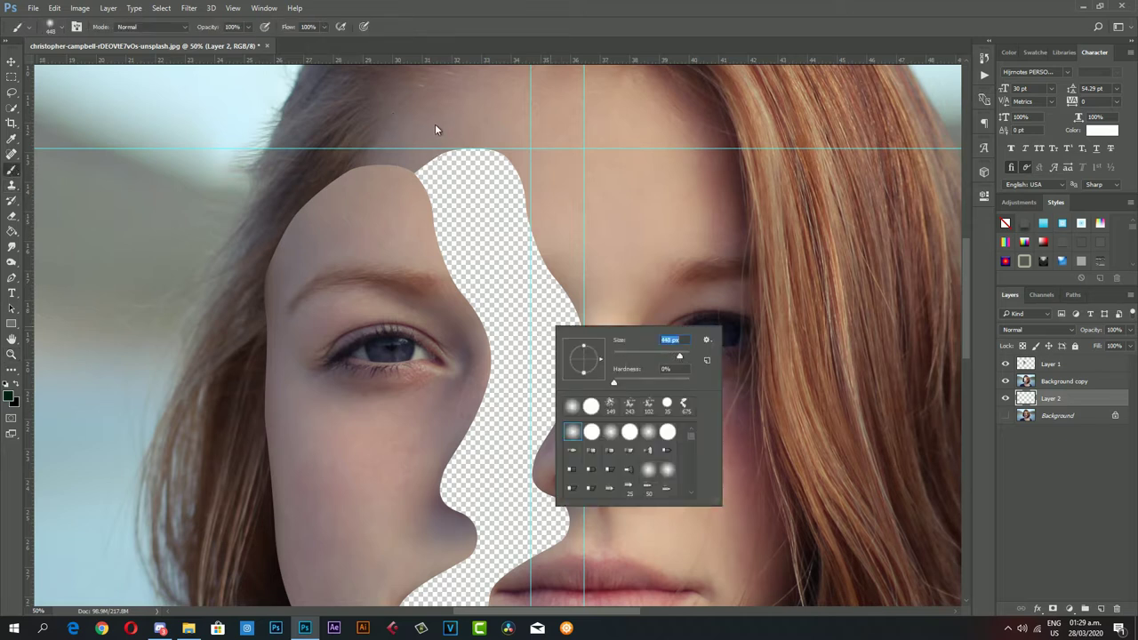
pyautogui.moveTo(435, 125); pyautogui.dragTo(485, 128)
pyautogui.click(1060, 417)
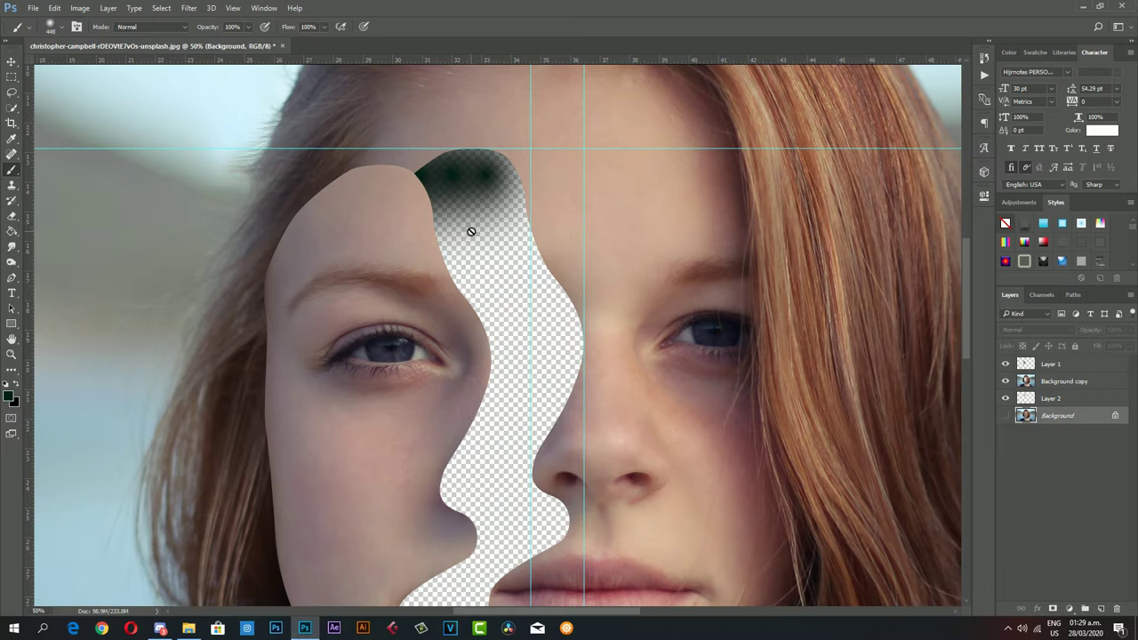
pyautogui.click(1079, 400)
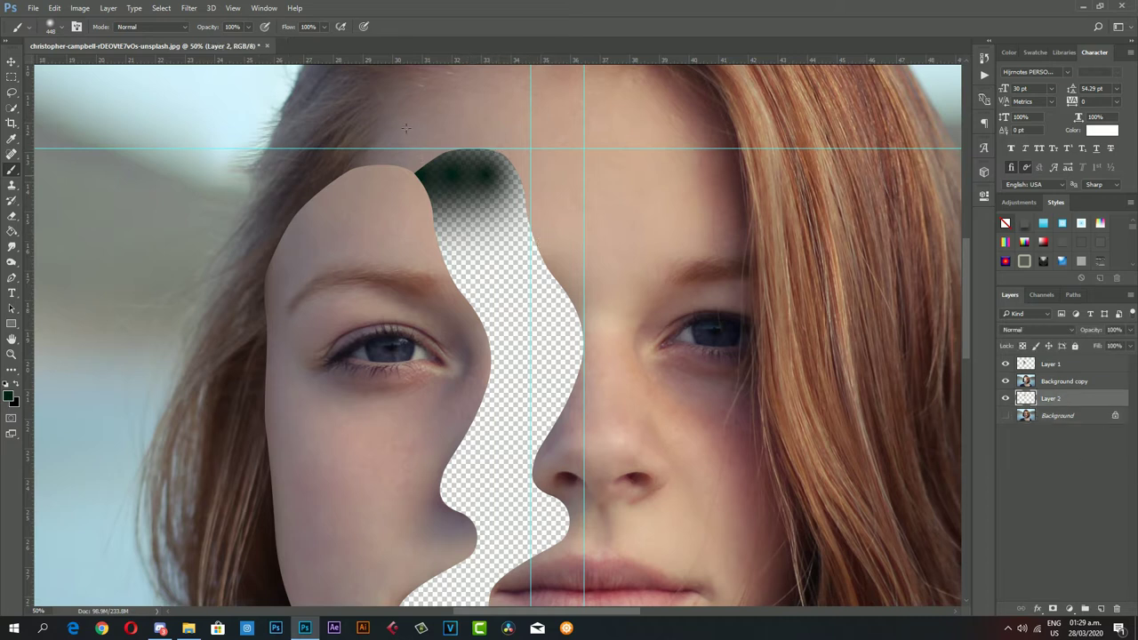
pyautogui.moveTo(406, 129)
pyautogui.mouseDown()
pyautogui.moveTo(402, 381)
pyautogui.moveTo(527, 272)
pyautogui.mouseUp()
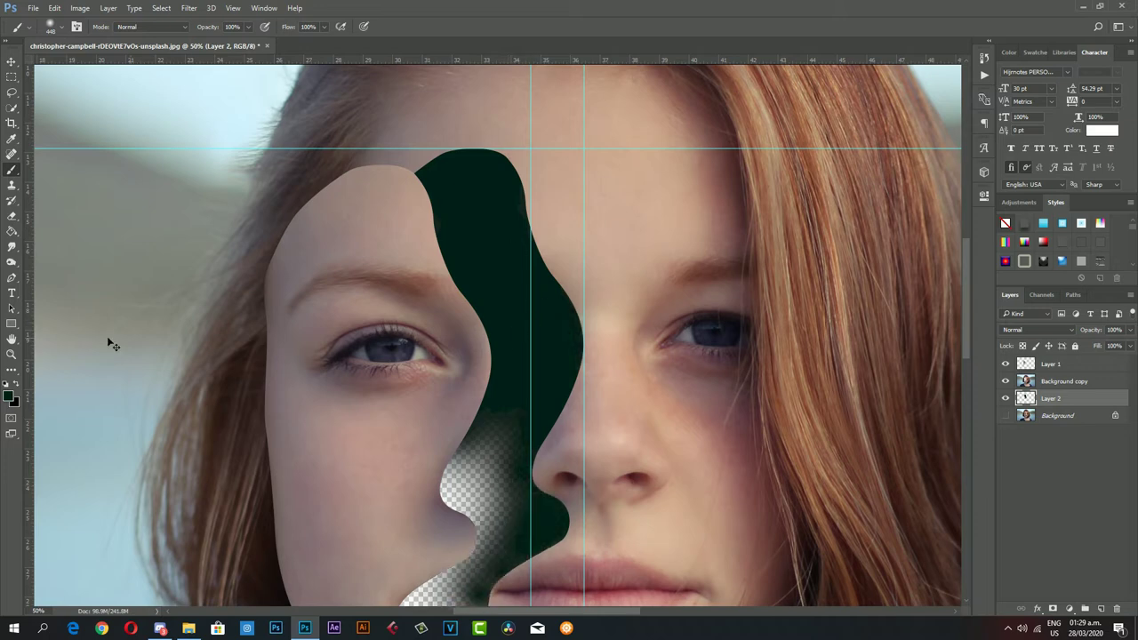
# - Paint the rest of the wavy gap solid black on Layer 2
pyautogui.press('d')
pyautogui.moveTo(355, 140); pyautogui.dragTo(446, 463)
pyautogui.scroll(-5, 446, 464)
pyautogui.moveTo(488, 386); pyautogui.dragTo(443, 281)
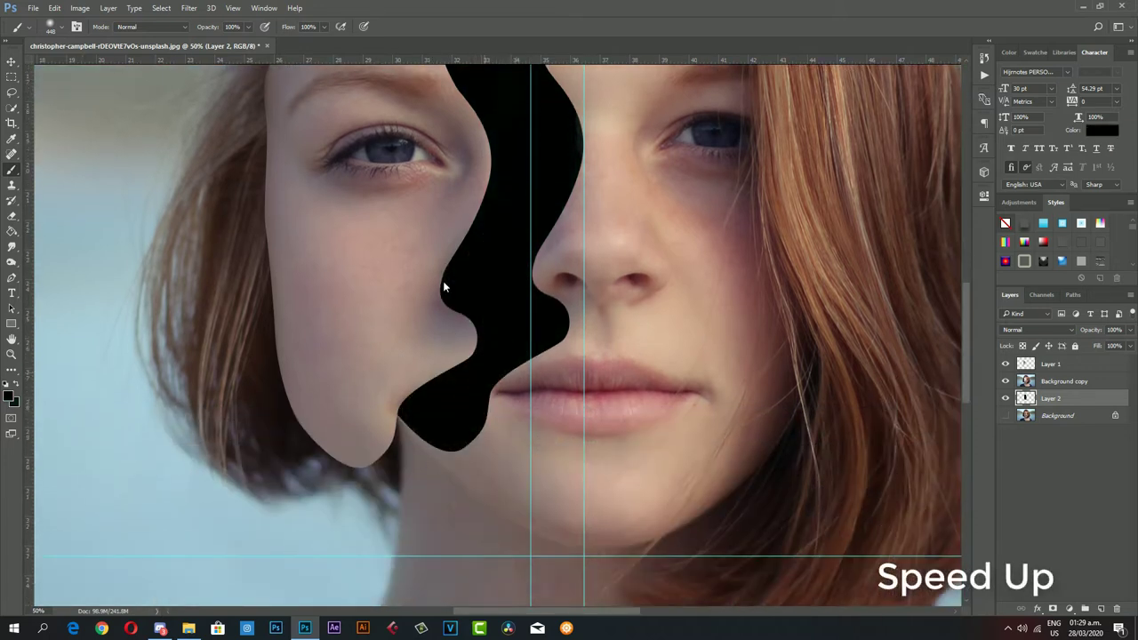
pyautogui.scroll(5, 443, 286)
pyautogui.press('z')
pyautogui.hotkey('ctrl', '0')
# - Set a very dark red-brown foreground colour and add an empty Layer 3 for shading
pyautogui.click(543, 338)
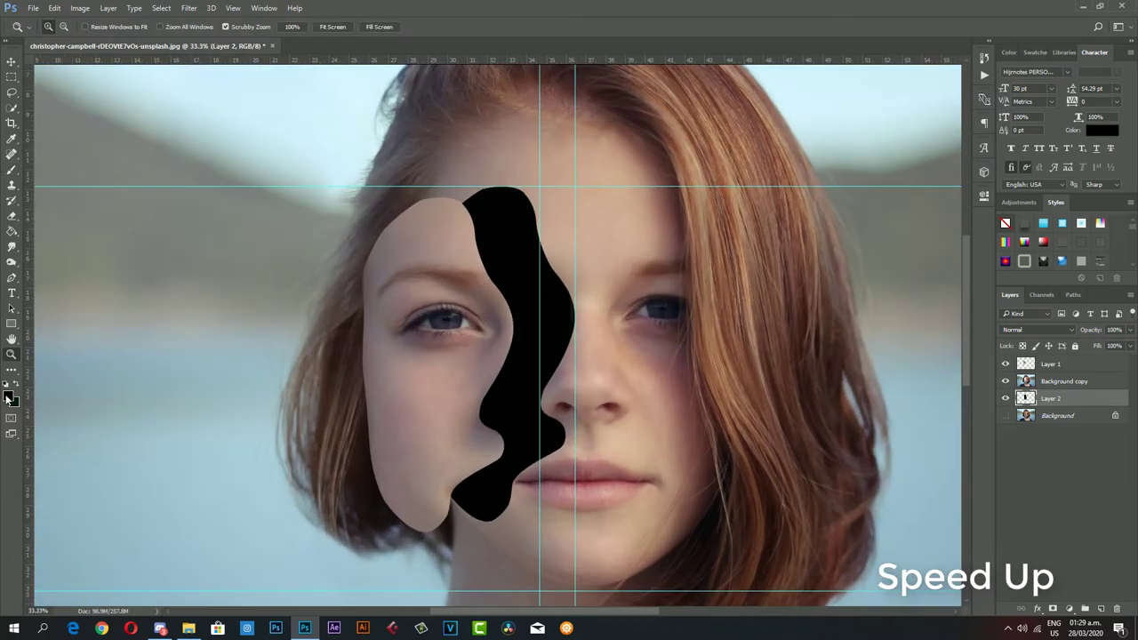
pyautogui.click(9, 398)
pyautogui.click(824, 391)
pyautogui.click(930, 246)
pyautogui.press('b')
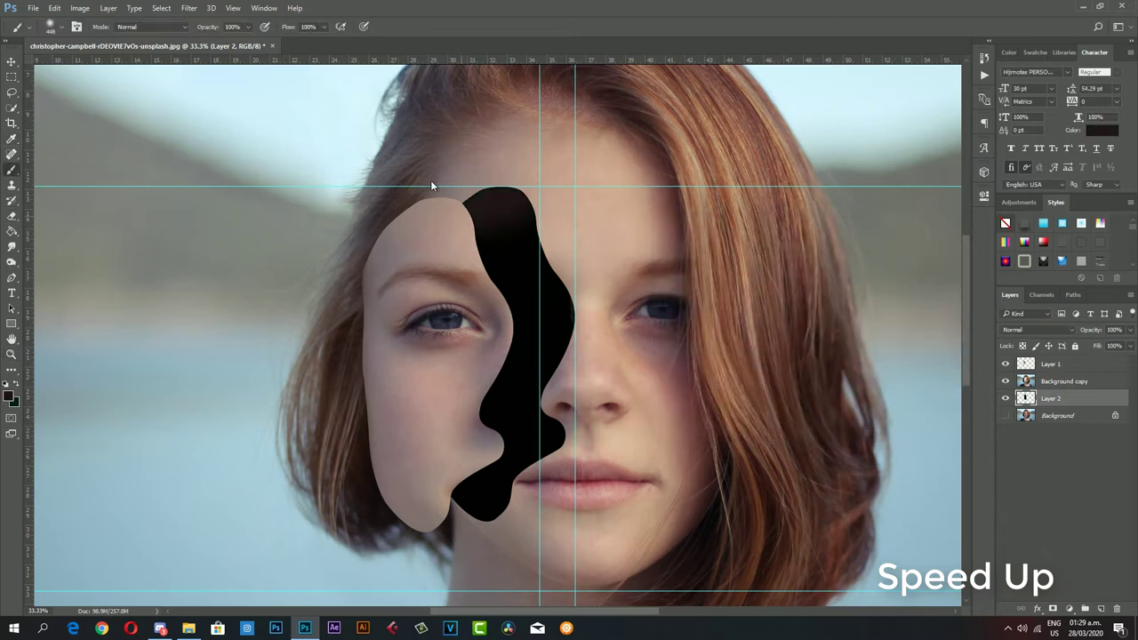
pyautogui.press('z')
pyautogui.click(481, 467)
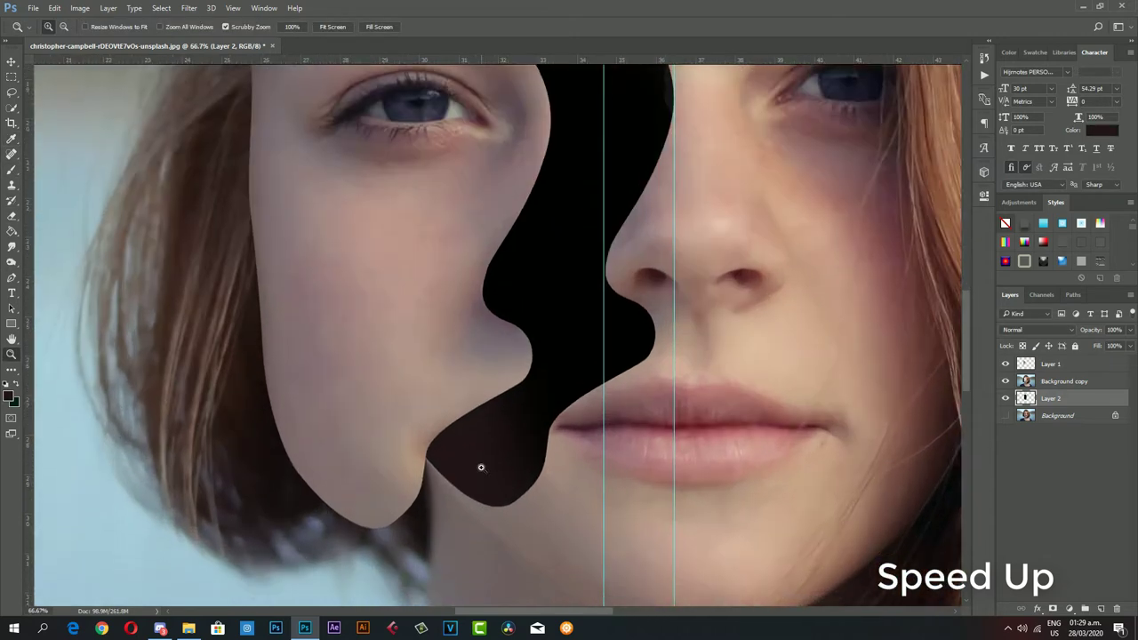
pyautogui.click(1101, 609)
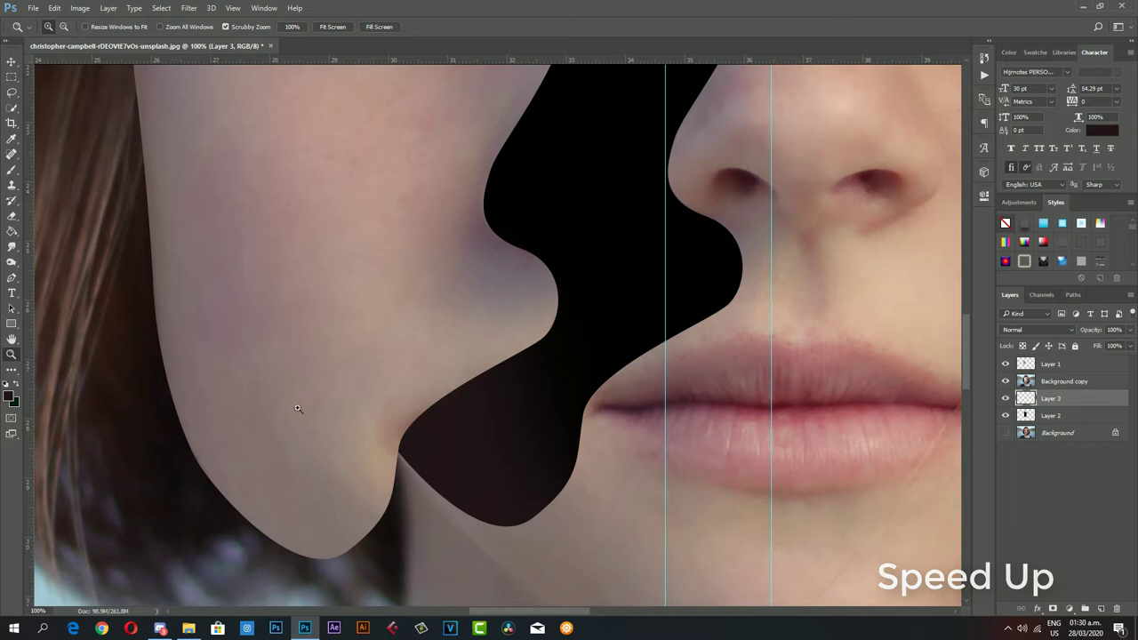
pyautogui.click(515, 502)
pyautogui.scroll(-1, 400, 435)
# - Trace a Pen path under the chin along the black gap's lower edge
pyautogui.press('p')
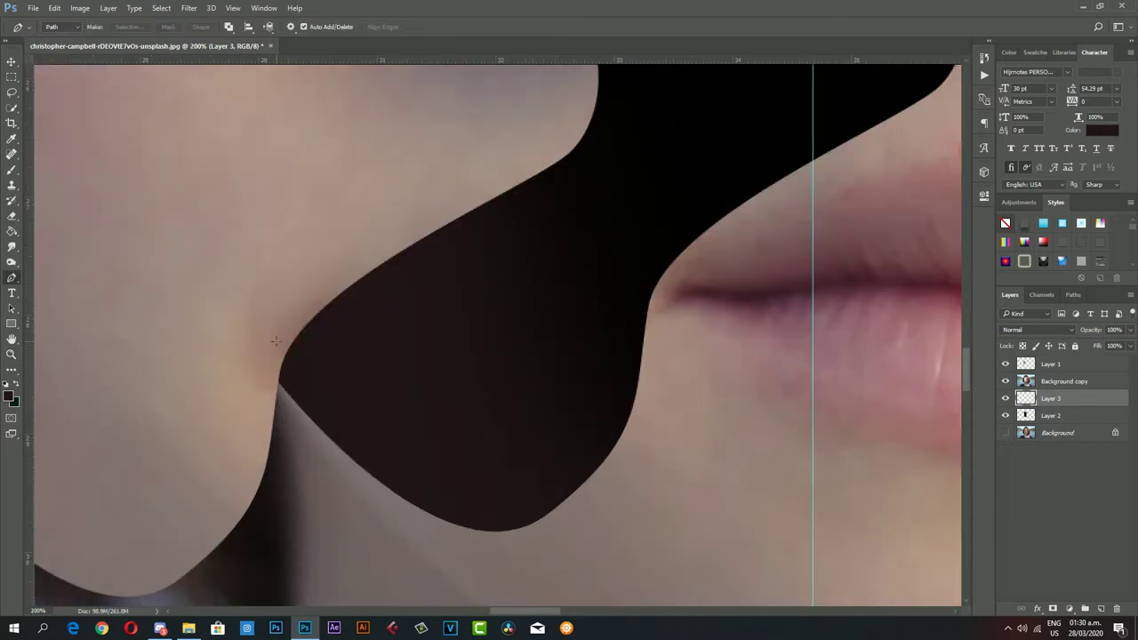
pyautogui.click(276, 341)
pyautogui.moveTo(402, 485); pyautogui.dragTo(463, 526)
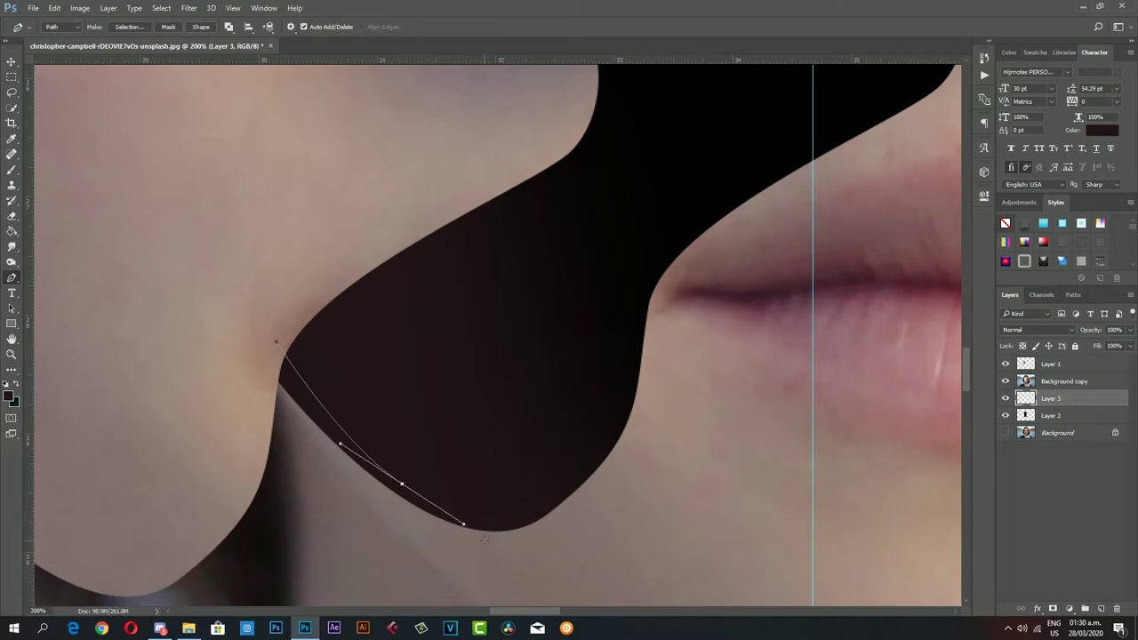
pyautogui.click(514, 535)
pyautogui.scroll(3, 613, 471)
pyautogui.scroll(2, 613, 470)
pyautogui.press('z')
pyautogui.keyDown('alt'); pyautogui.click(486, 354); pyautogui.keyUp('alt')
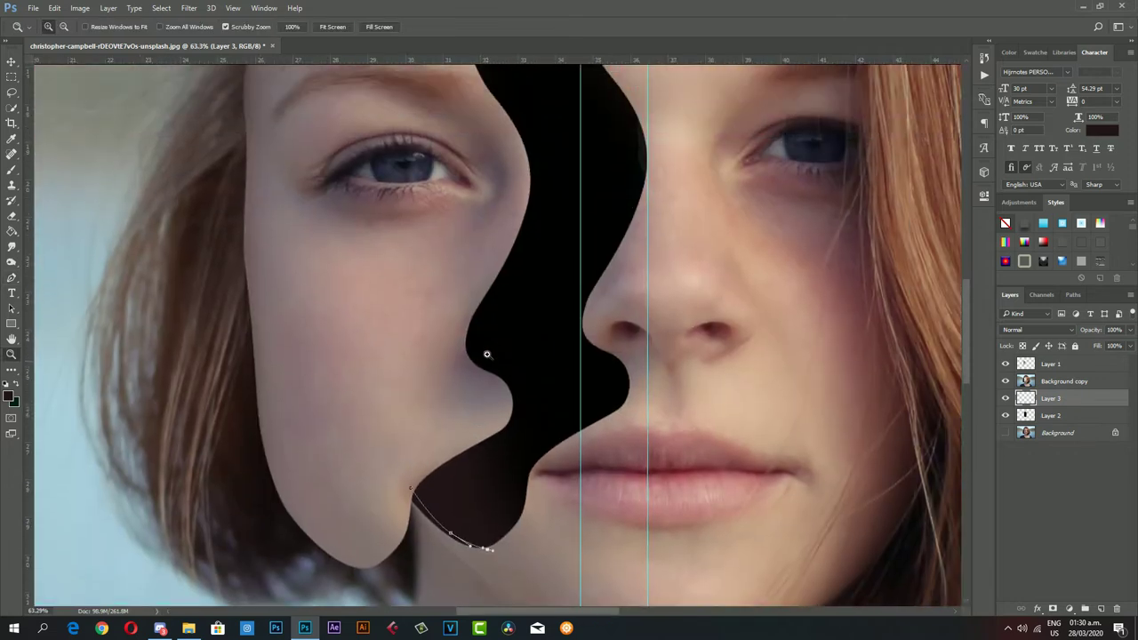
pyautogui.scroll(2, 486, 354)
pyautogui.scroll(3, 487, 354)
pyautogui.scroll(-3, 489, 349)
pyautogui.scroll(-3, 491, 345)
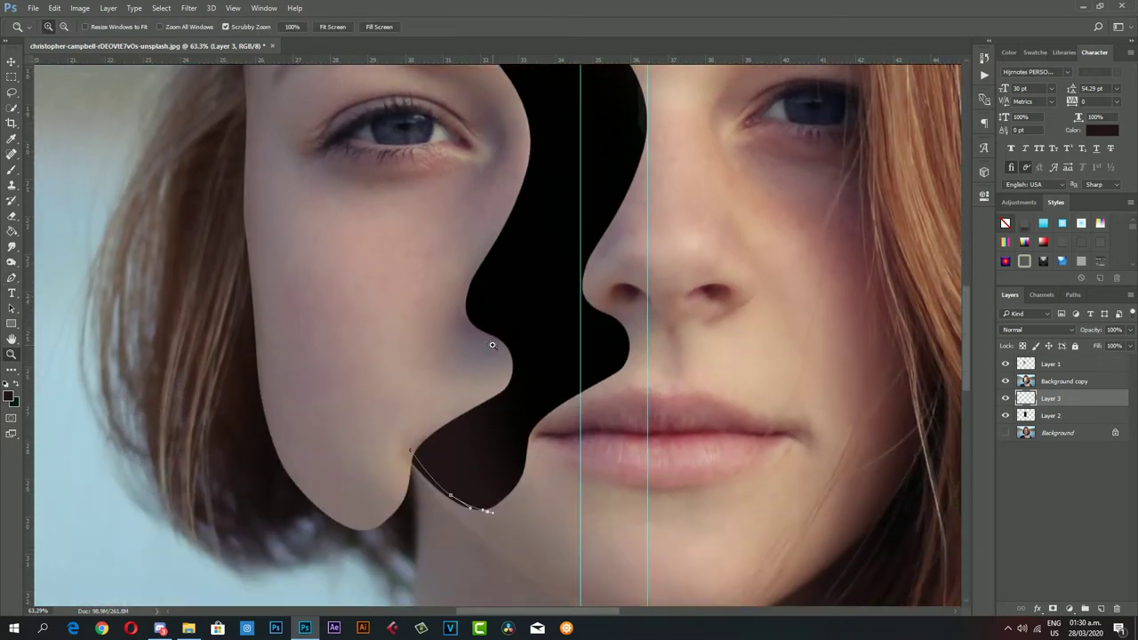
pyautogui.click(462, 469)
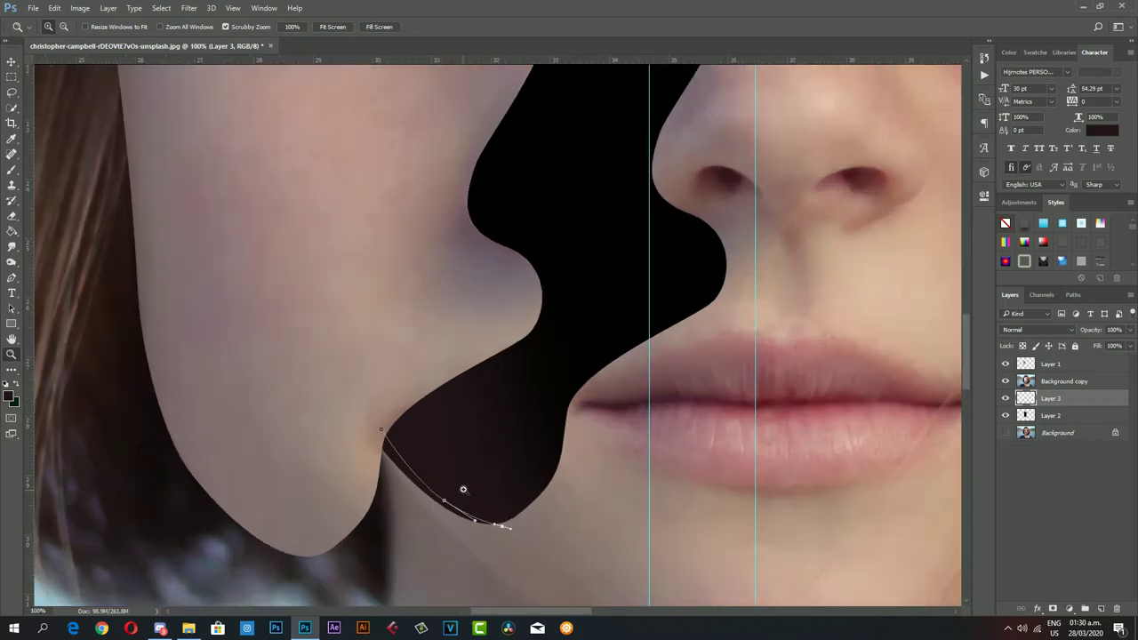
pyautogui.click(463, 487)
pyautogui.scroll(-1, 511, 525)
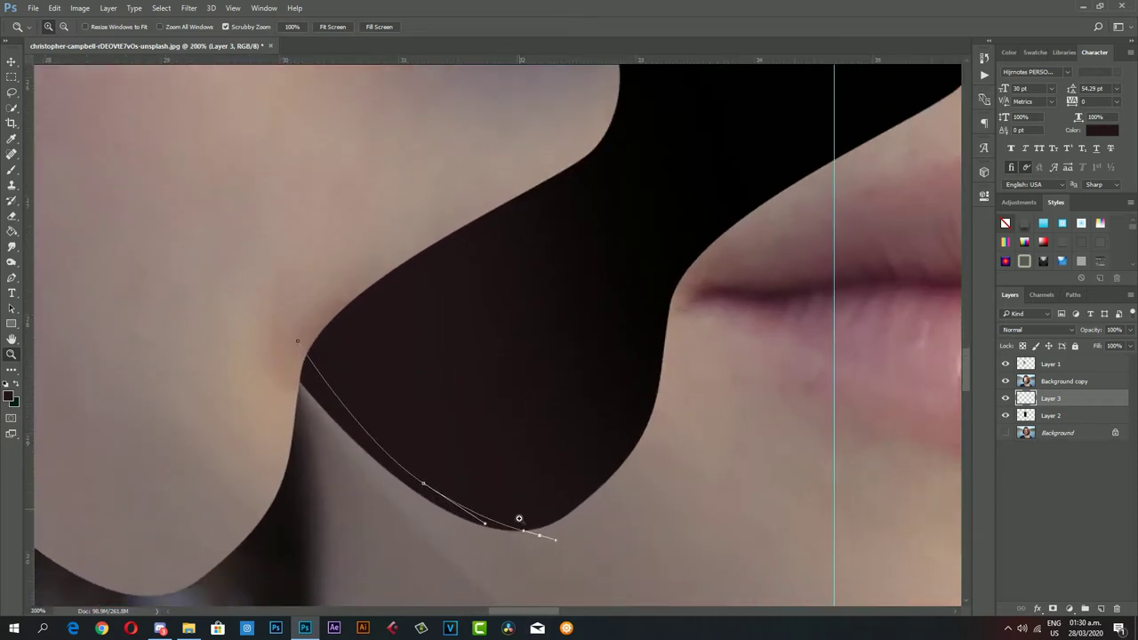
pyautogui.scroll(-2, 518, 518)
# - Convert the chin-edge path into a selection with Make Selection
pyautogui.press('p')
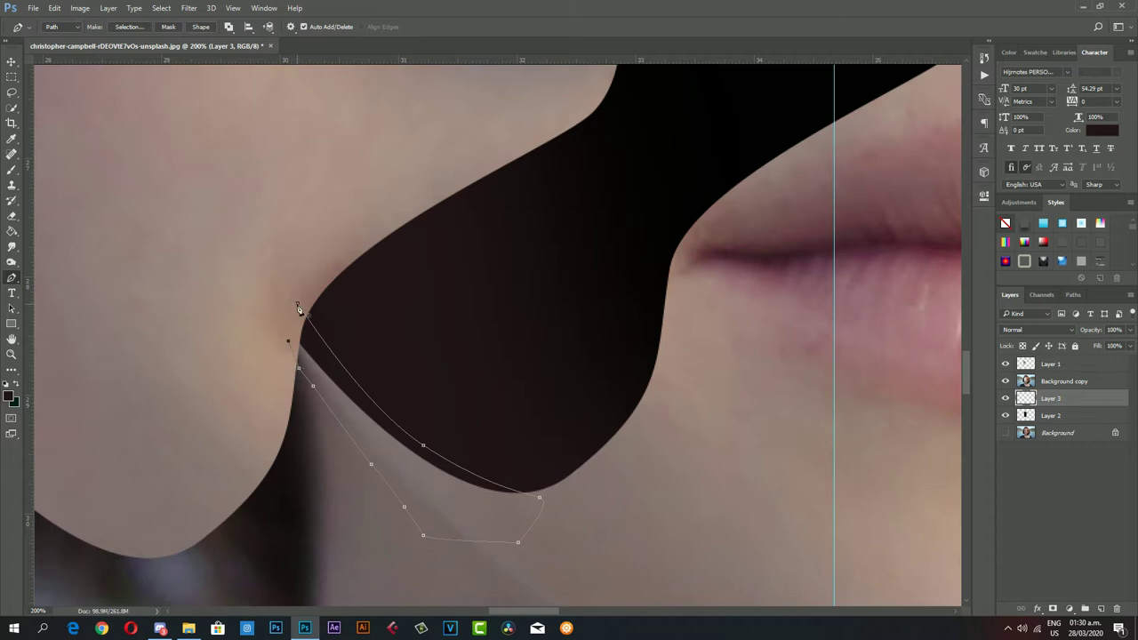
pyautogui.rightClick(320, 357)
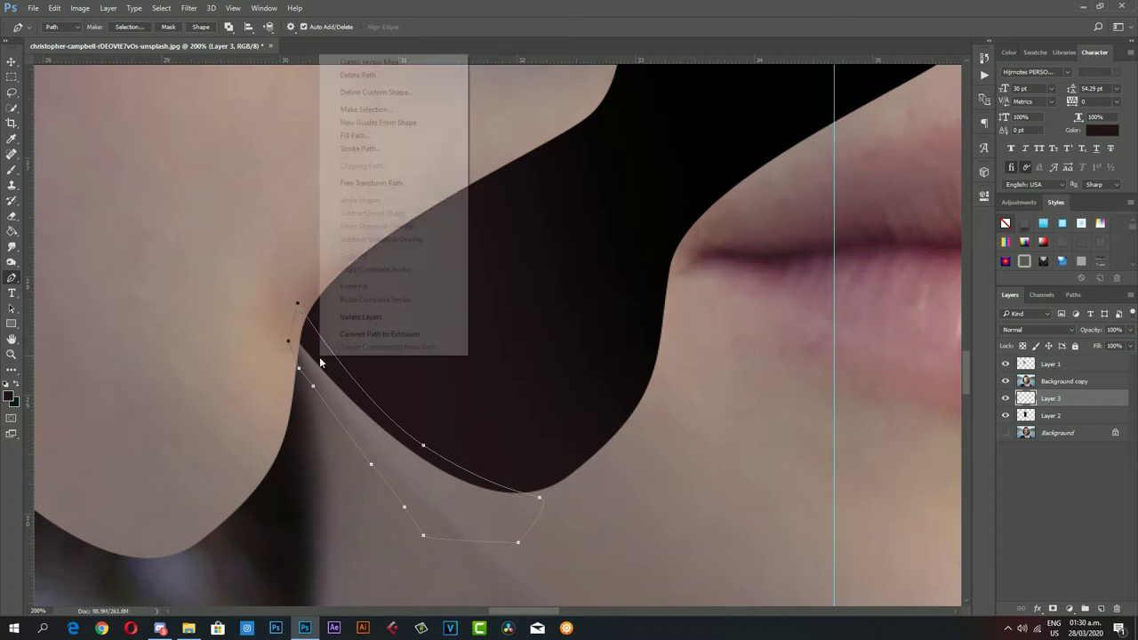
pyautogui.click(377, 110)
pyautogui.click(633, 184)
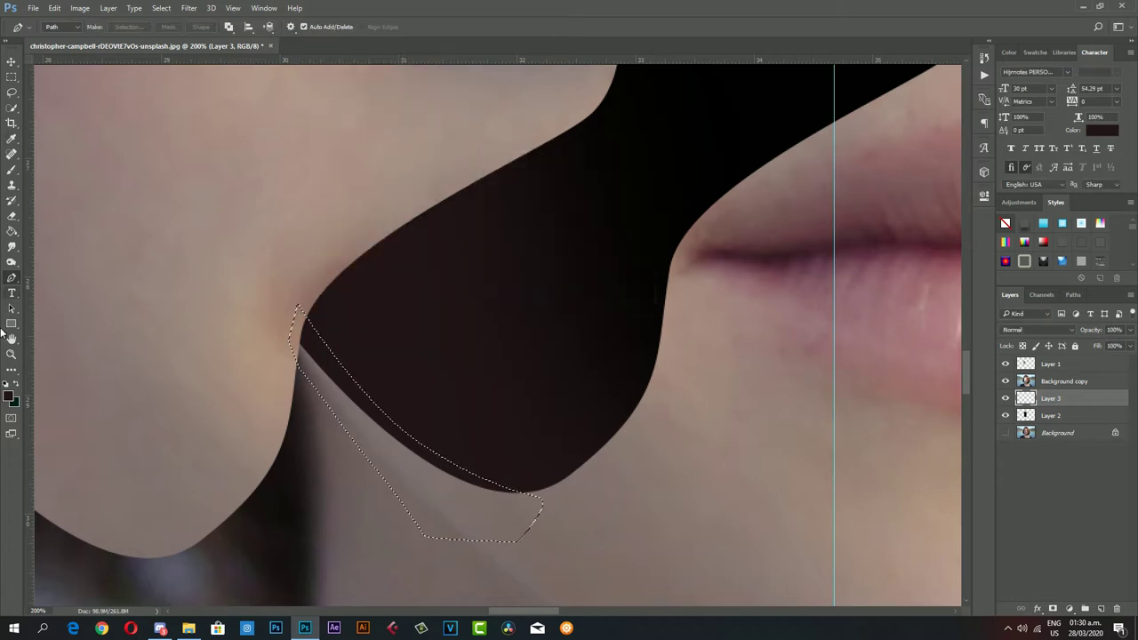
# - Pick a shading foreground colour, then zoom in on the chin and lips
pyautogui.click(11, 399)
pyautogui.moveTo(850, 228); pyautogui.dragTo(843, 225)
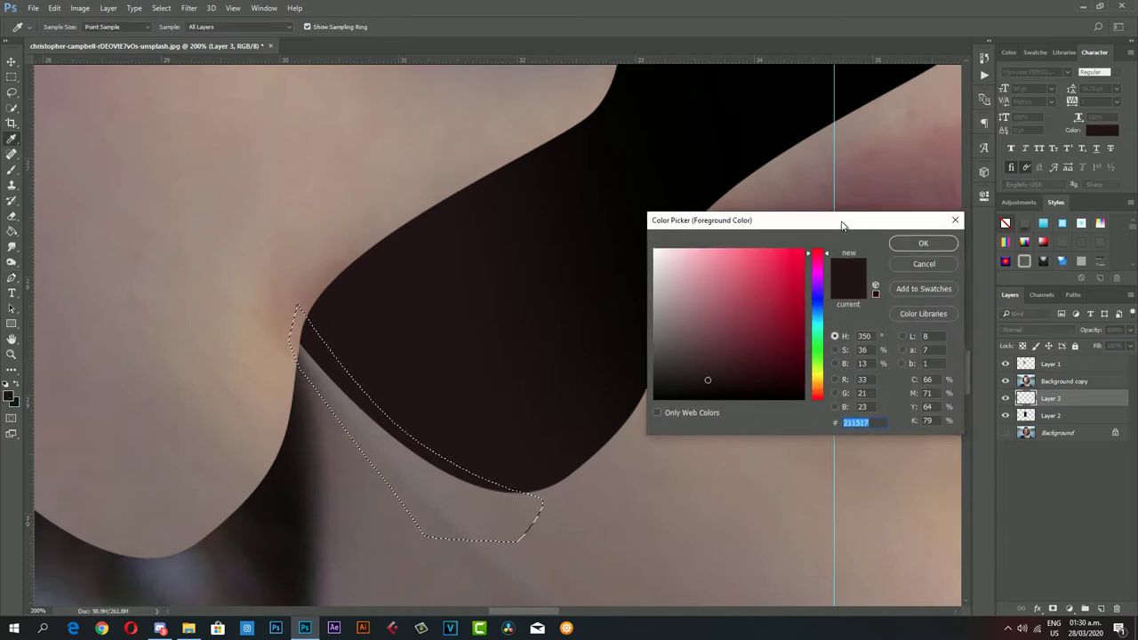
pyautogui.click(921, 242)
pyautogui.press('z')
pyautogui.scroll(-5, 857, 470)
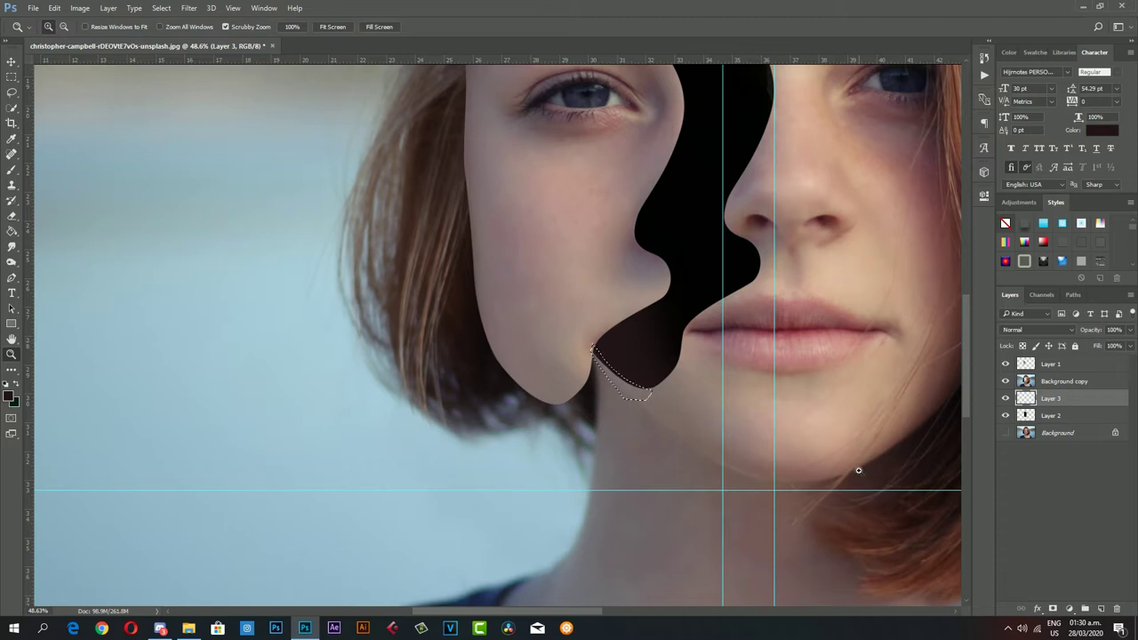
pyautogui.click(599, 367)
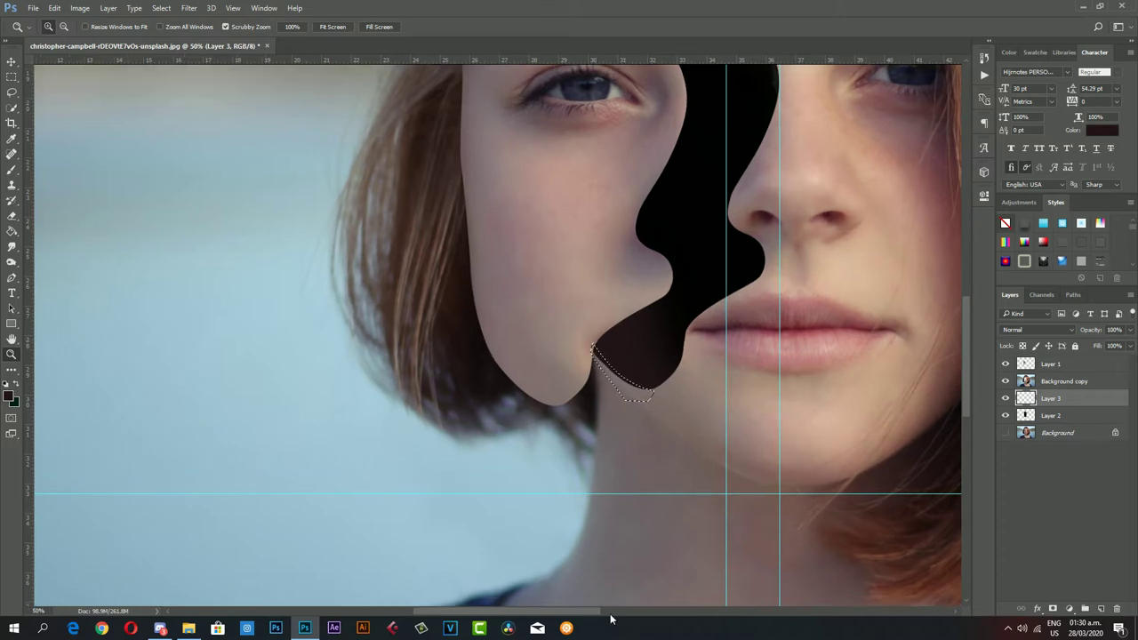
pyautogui.hscroll(3, 611, 618)
pyautogui.hscroll(1, 637, 610)
pyautogui.click(699, 373)
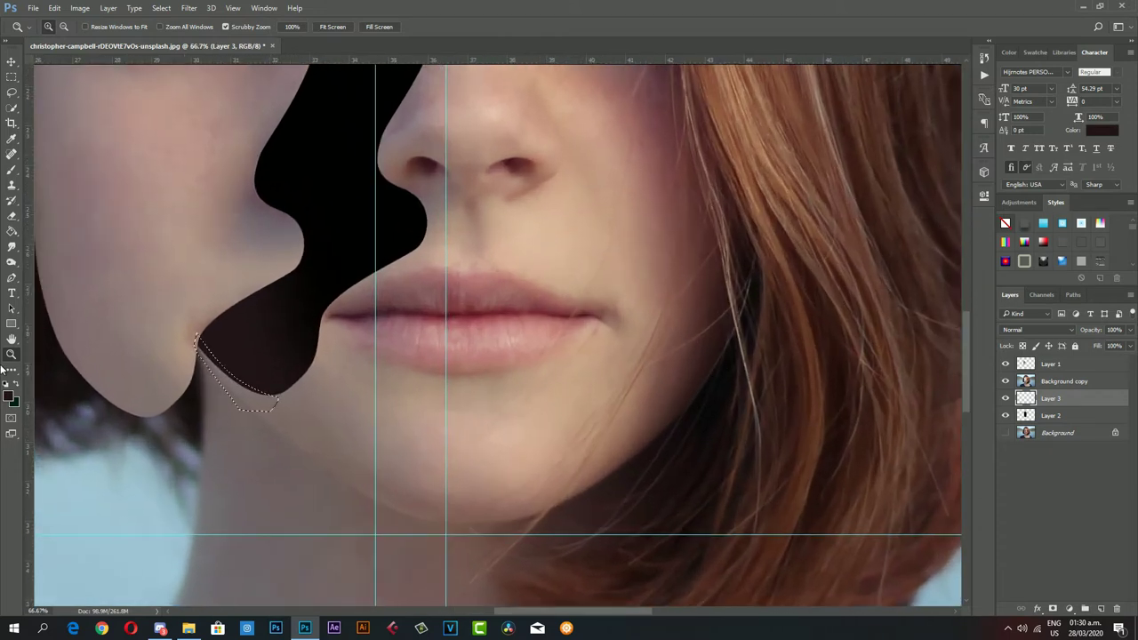
# - Set the foreground to dark brown #2c1818 and bucket-fill the selected sliver under the chin
pyautogui.click(10, 397)
pyautogui.moveTo(785, 222)
pyautogui.mouseDown()
pyautogui.moveTo(860, 290)
pyautogui.moveTo(901, 398)
pyautogui.mouseUp()
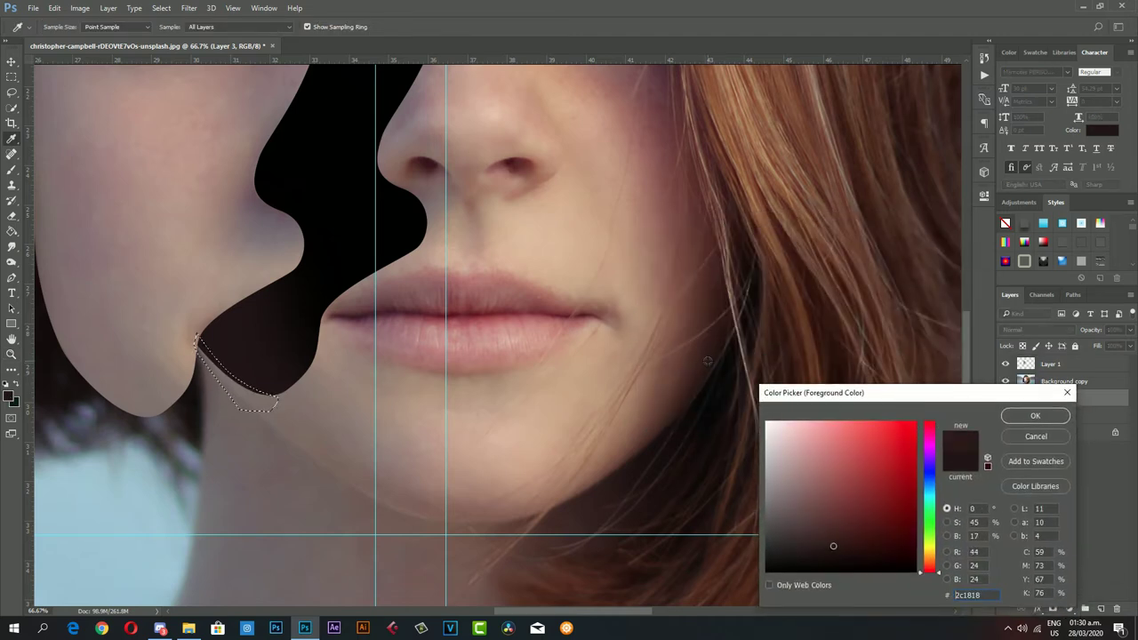
pyautogui.click(1032, 415)
pyautogui.press('z')
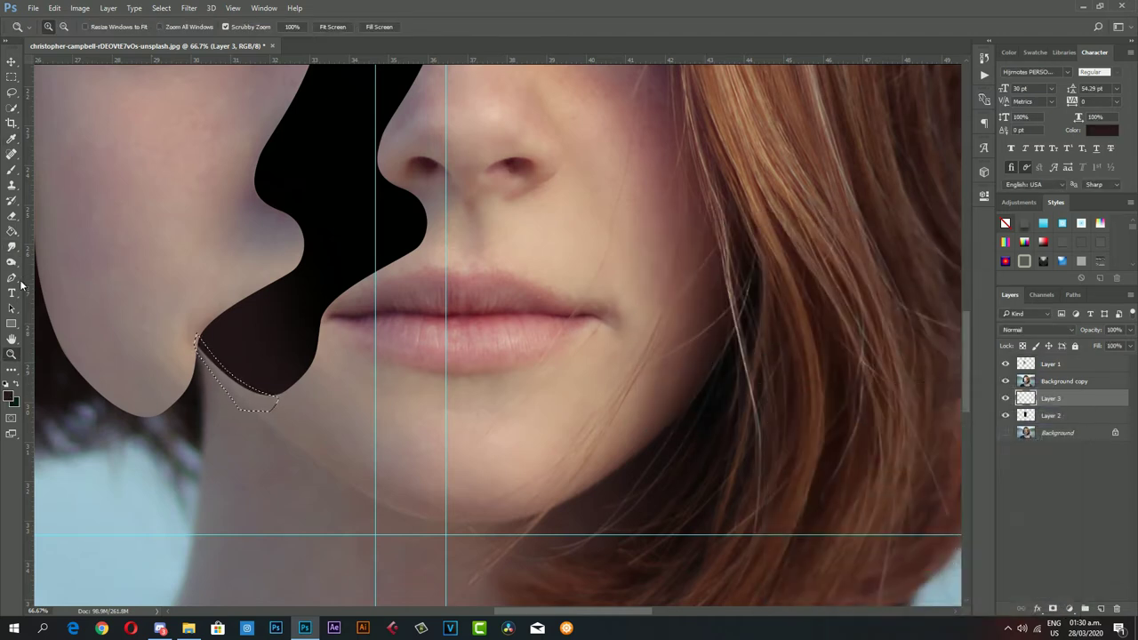
pyautogui.press('g')
pyautogui.click(254, 402)
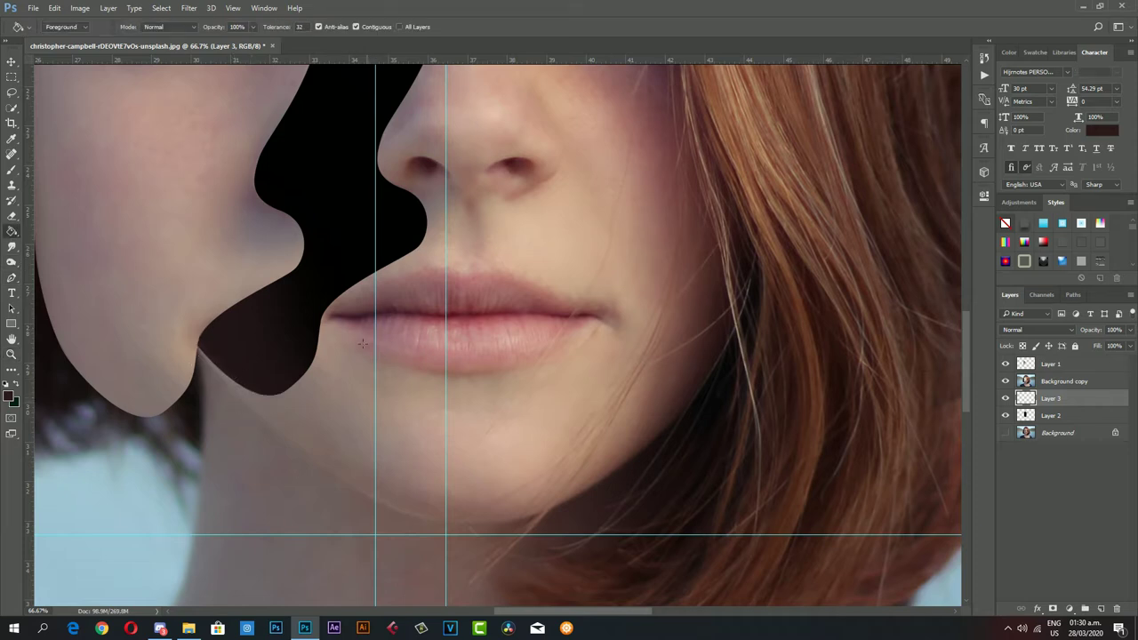
# - Brighten the dark-brown fill with a Curves adjustment lifting the RGB curve
pyautogui.click(75, 10)
pyautogui.moveTo(98, 39)
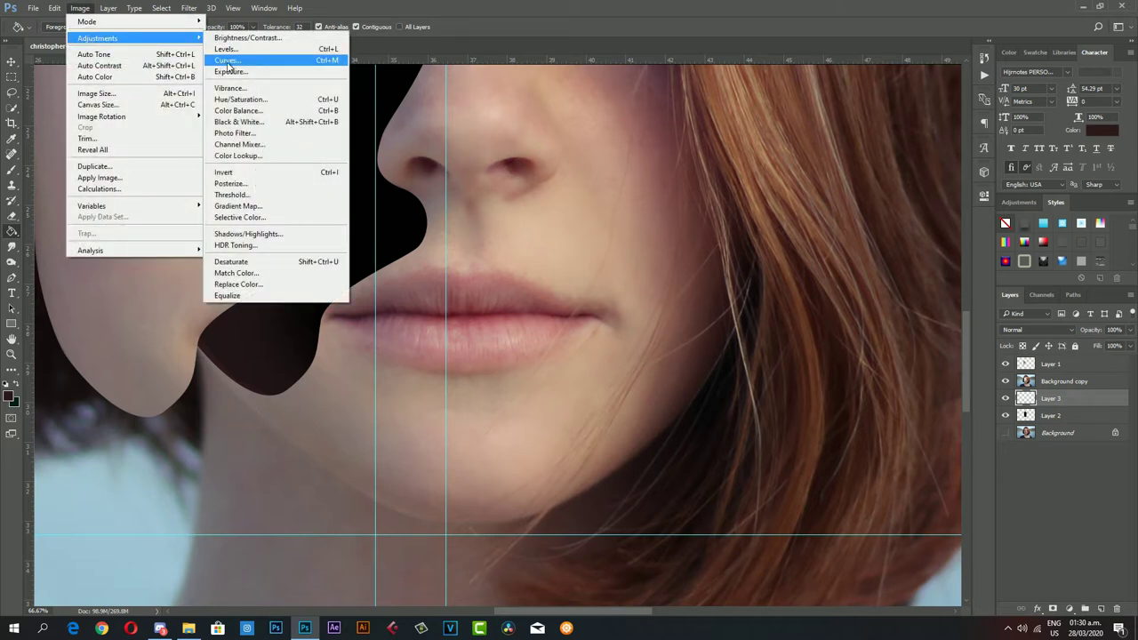
pyautogui.click(228, 60)
pyautogui.moveTo(856, 441); pyautogui.dragTo(847, 429)
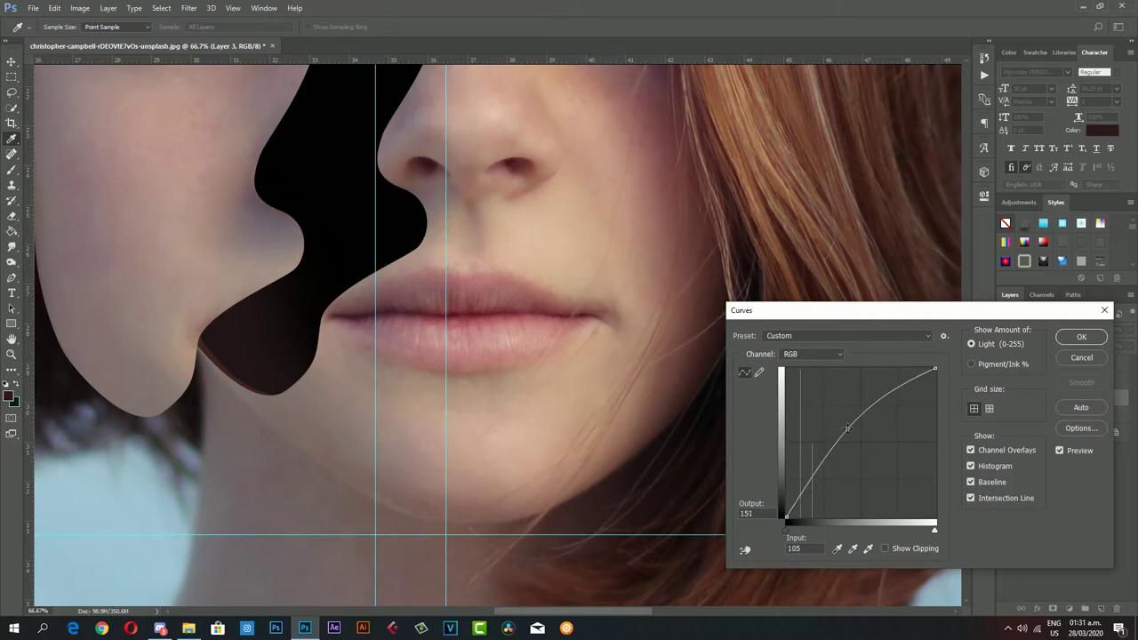
pyautogui.click(1093, 341)
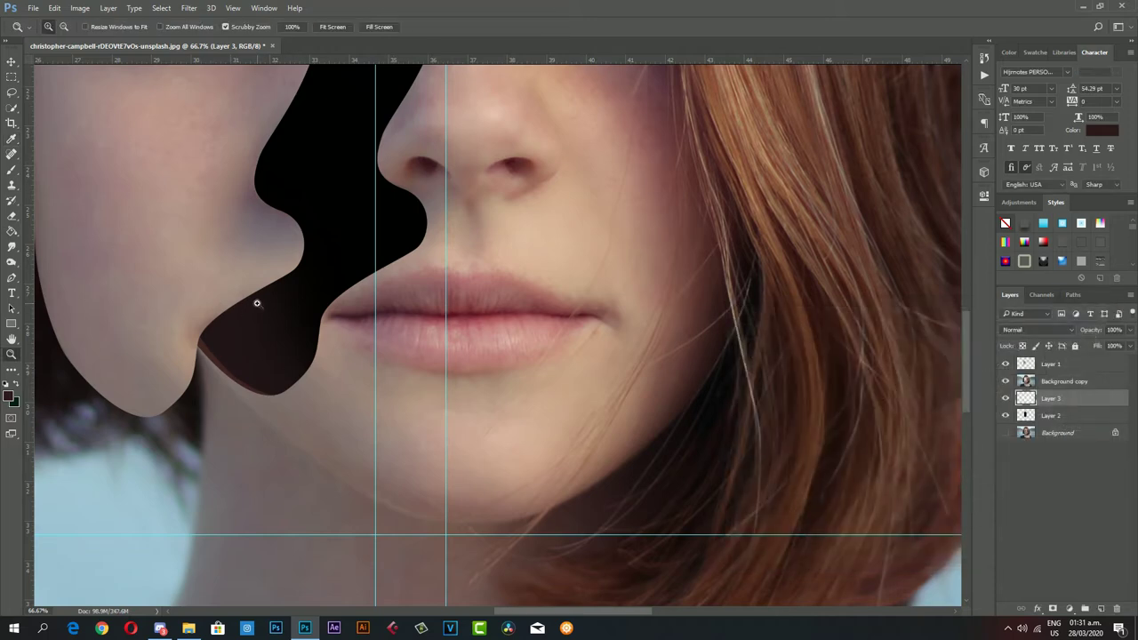
pyautogui.press('z')
pyautogui.moveTo(254, 300); pyautogui.dragTo(175, 325)
pyautogui.moveTo(224, 298); pyautogui.dragTo(233, 298)
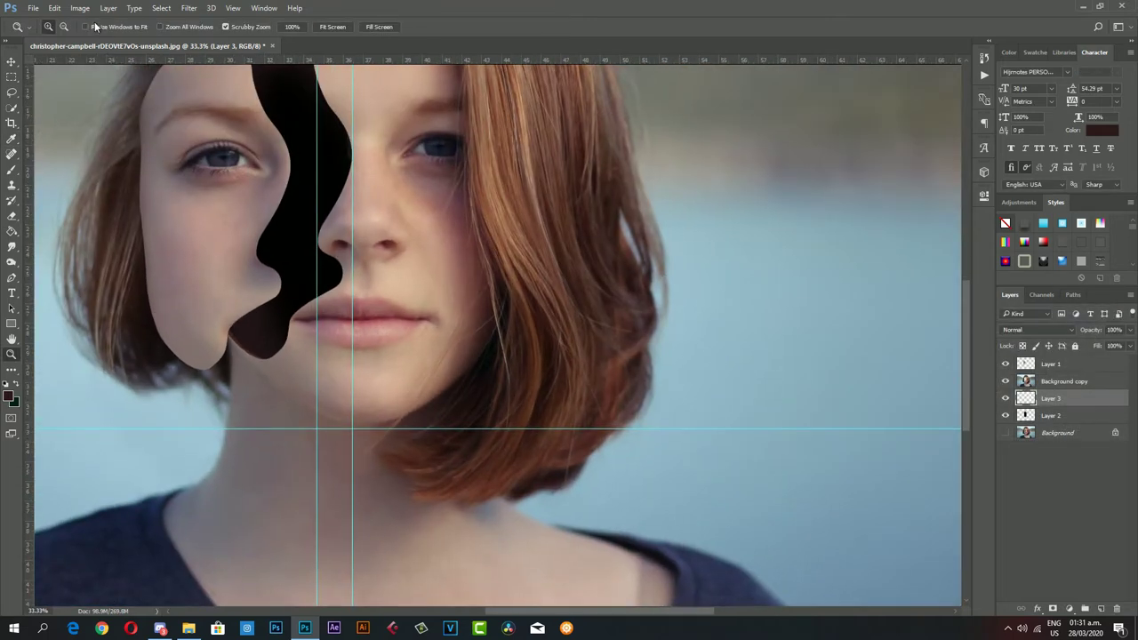
# - Apply a second Curves adjustment with a slightly smaller lift to the fill
pyautogui.click(80, 8)
pyautogui.click(216, 59)
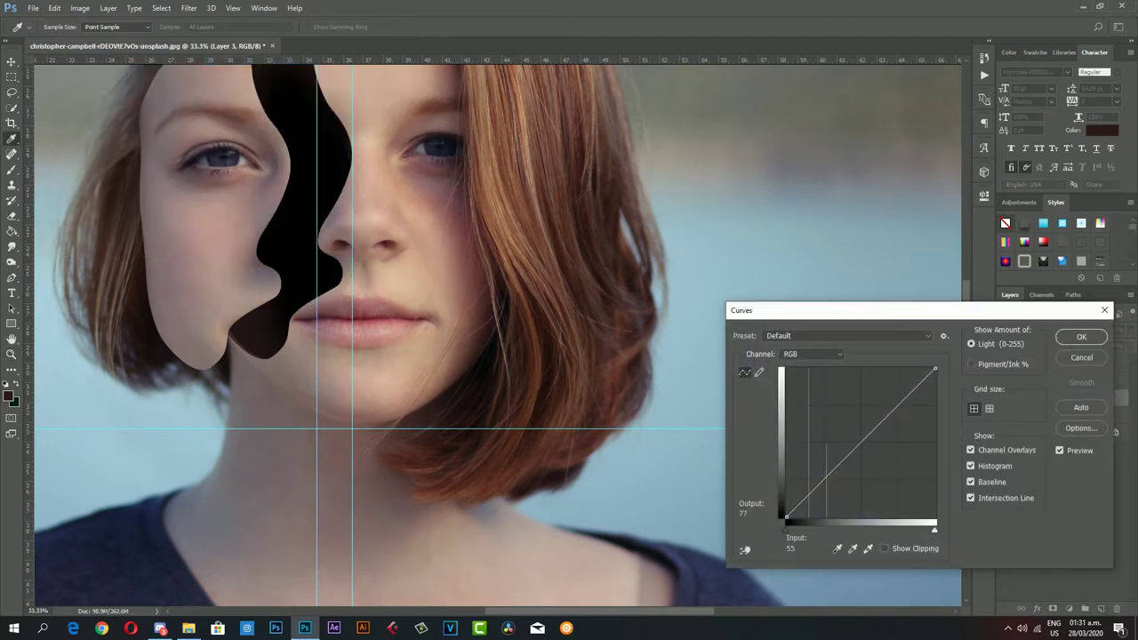
pyautogui.moveTo(853, 447); pyautogui.dragTo(839, 439)
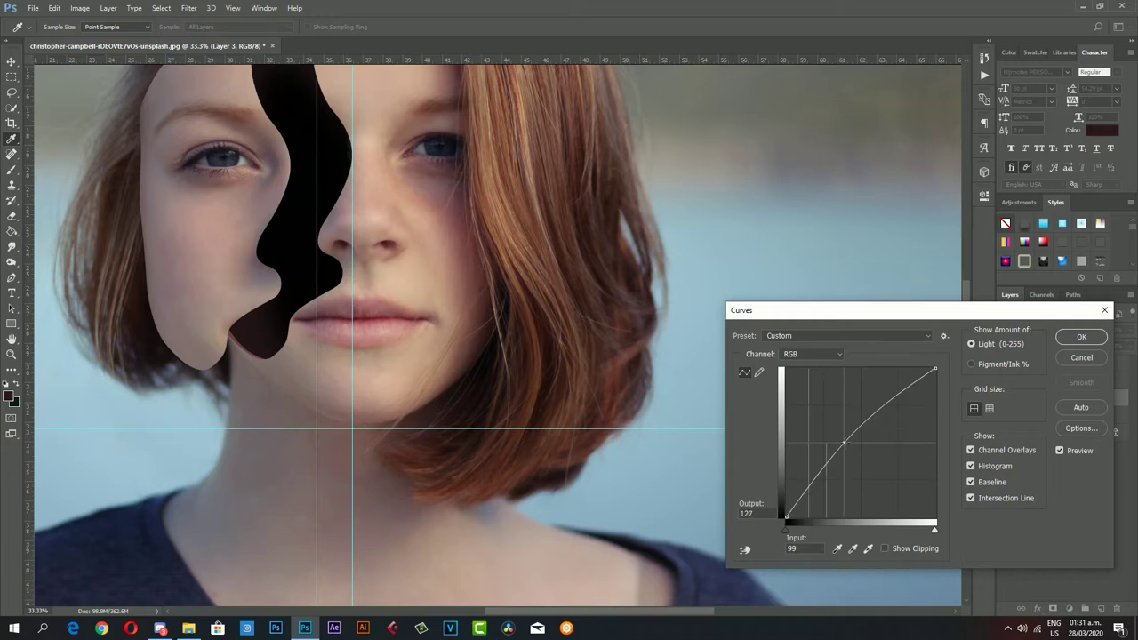
pyautogui.click(1073, 406)
# - Apply the pending Curves adjustment and add a new empty Layer 4
pyautogui.click(1073, 340)
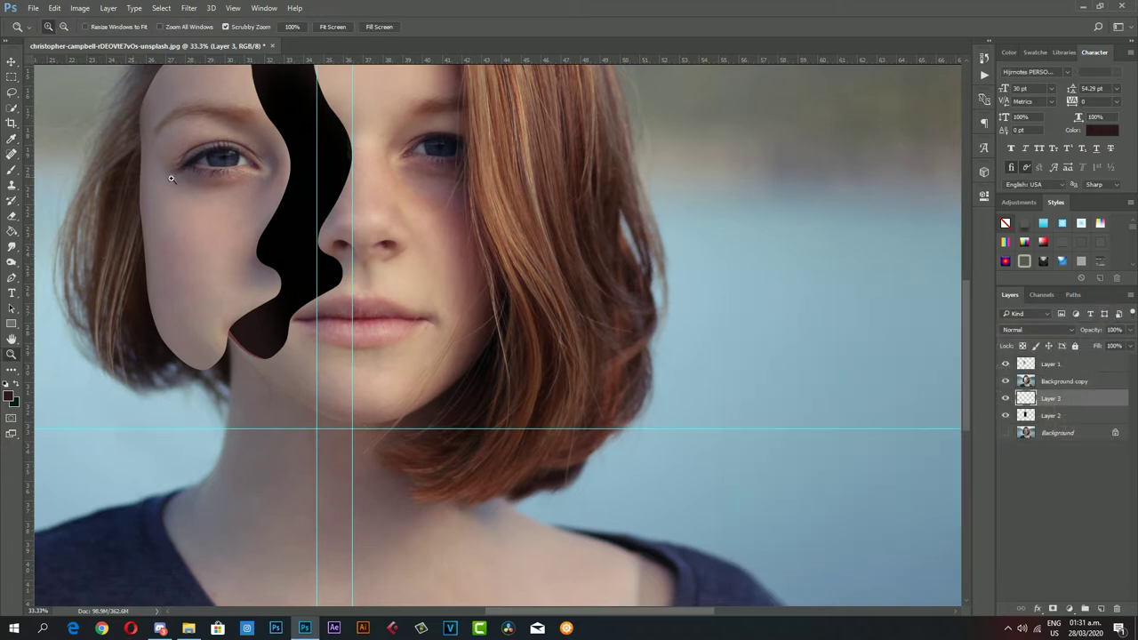
pyautogui.scroll(-2, 204, 206)
pyautogui.scroll(3, 200, 300)
pyautogui.scroll(3, 229, 278)
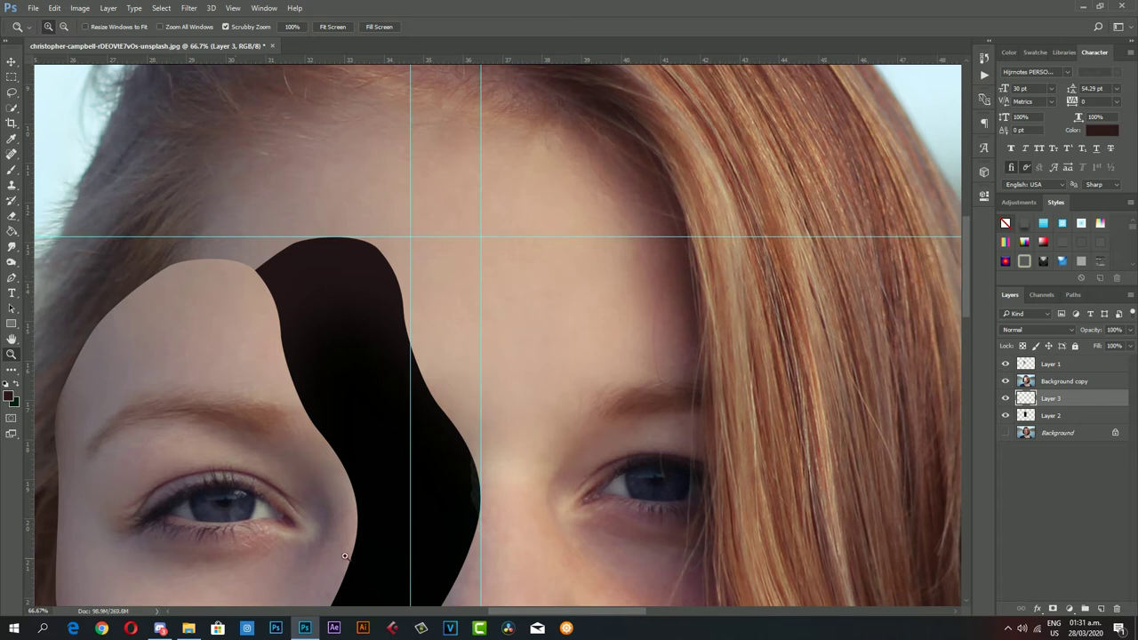
pyautogui.hscroll(-3, 634, 578)
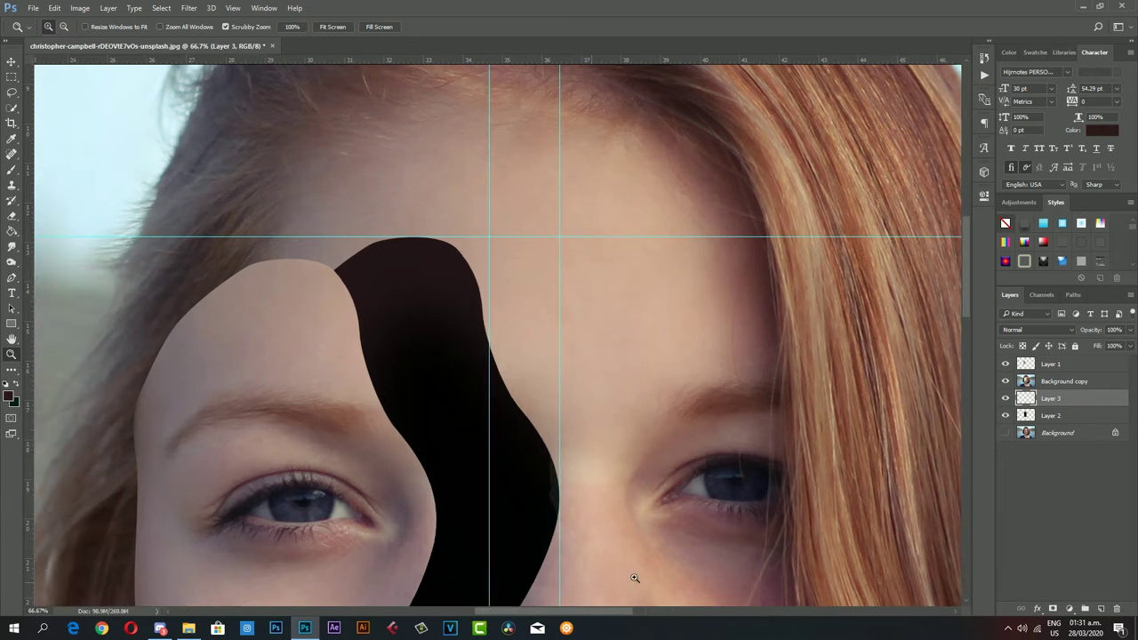
pyautogui.click(1104, 609)
# - Trace a closed pen path over the gap's top edge at the forehead and make it a selection
pyautogui.press('p')
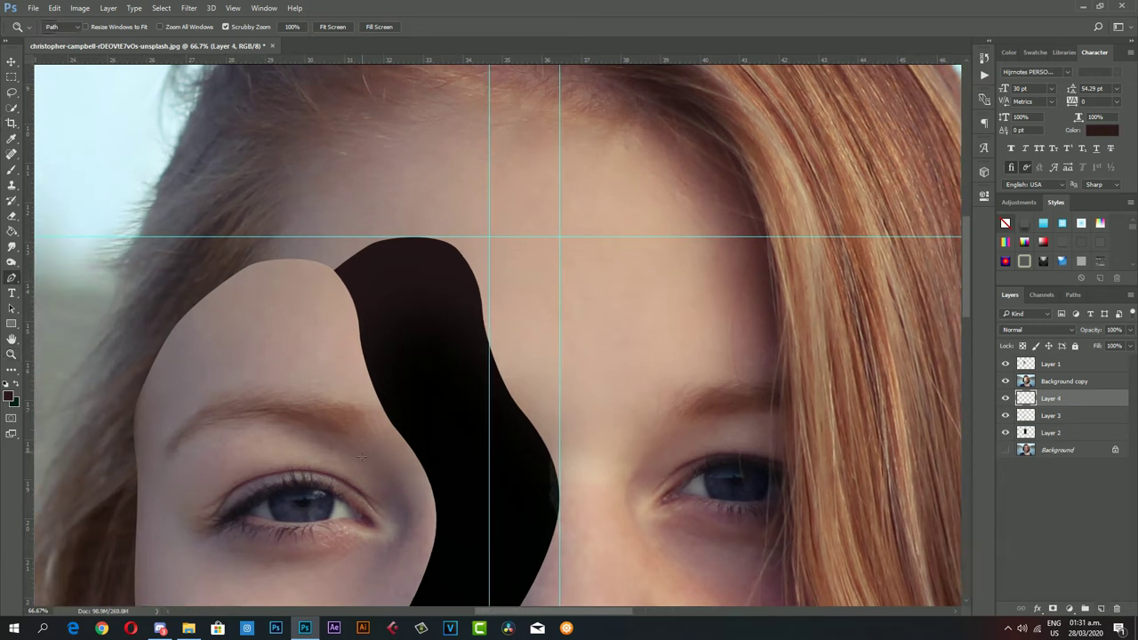
pyautogui.click(325, 287)
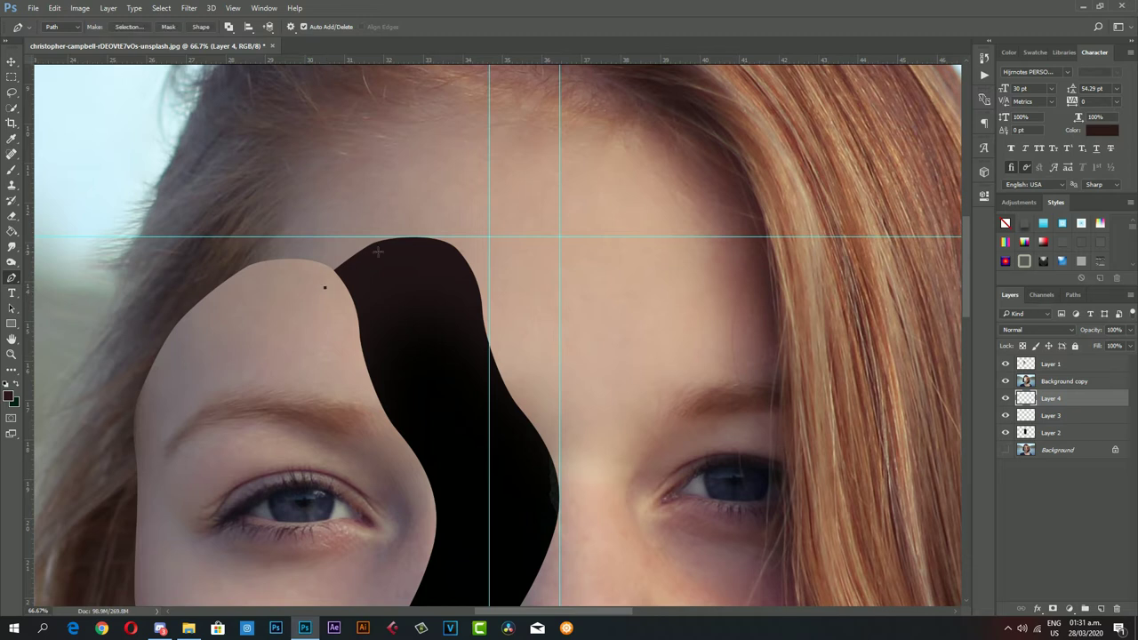
pyautogui.moveTo(394, 246)
pyautogui.mouseDown()
pyautogui.moveTo(424, 244)
pyautogui.moveTo(502, 301)
pyautogui.mouseUp()
pyautogui.moveTo(545, 266); pyautogui.dragTo(326, 256)
pyautogui.click(326, 290)
pyautogui.rightClick(360, 218)
pyautogui.click(406, 279)
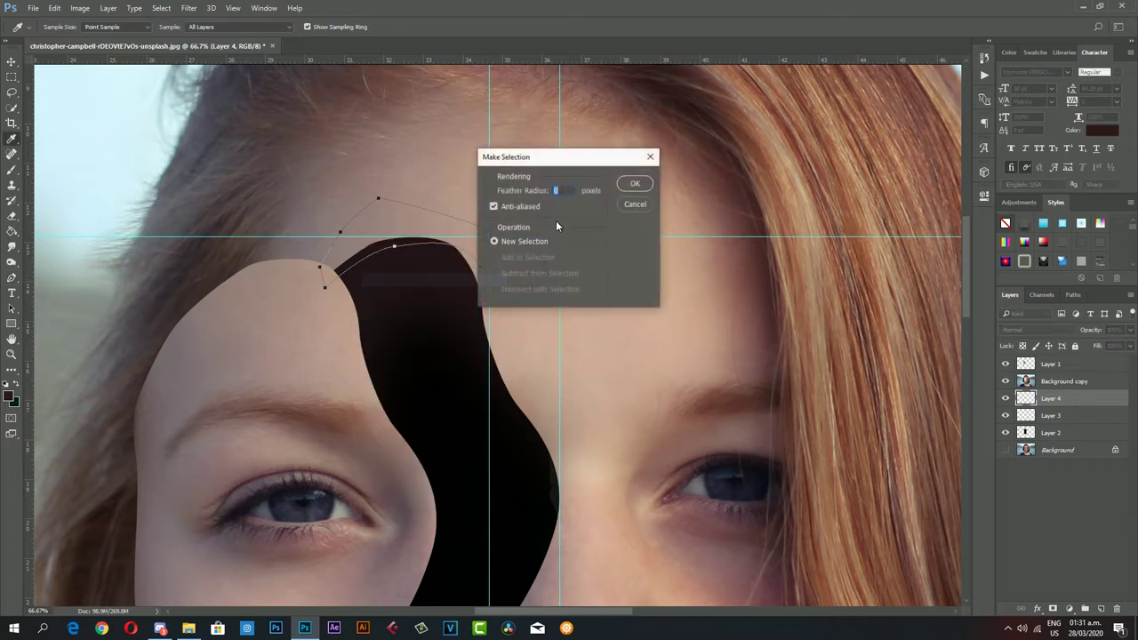
pyautogui.click(635, 183)
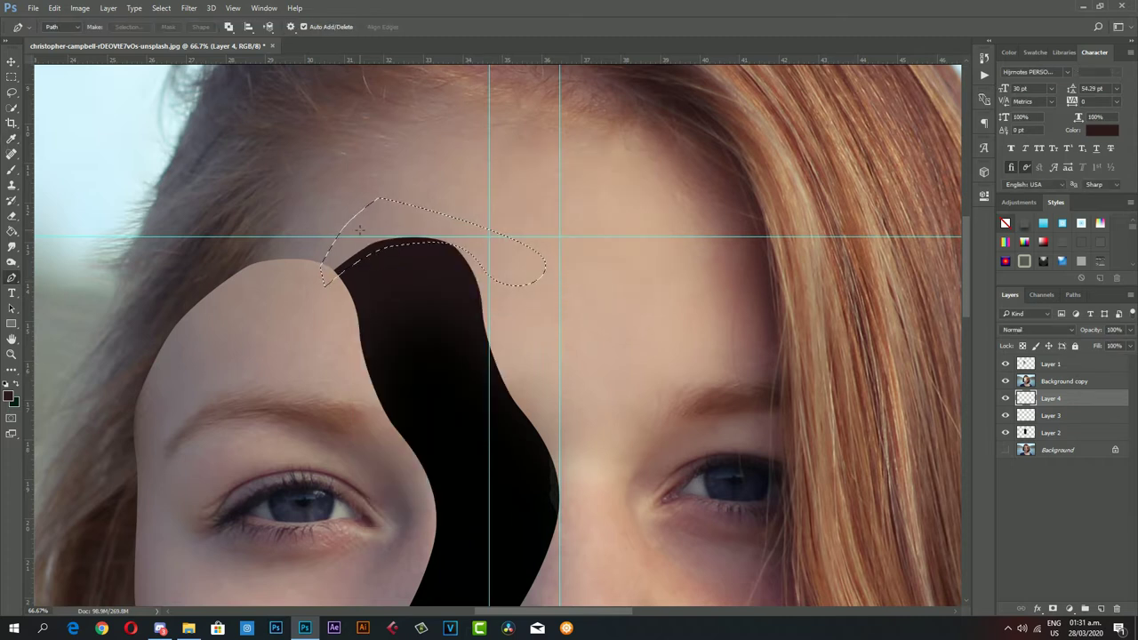
pyautogui.click(12, 232)
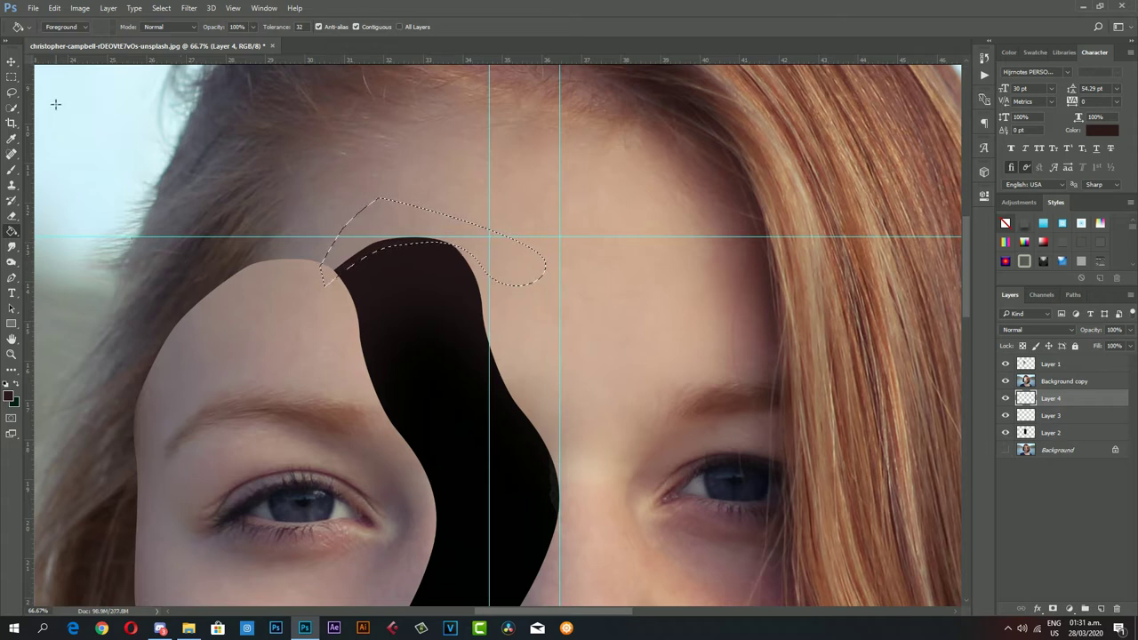
# - Fill the Layer 4 forehead sliver with the dark colour, deselect, and brighten it with Curves
pyautogui.click(9, 62)
pyautogui.hotkey('ctrl', 'd')
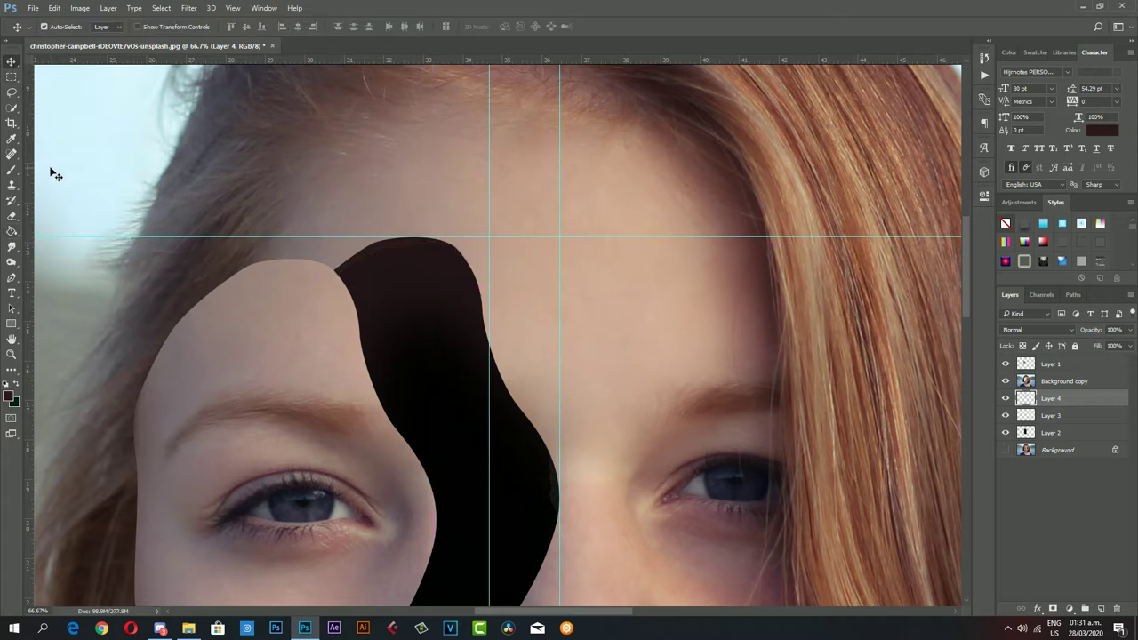
pyautogui.click(80, 7)
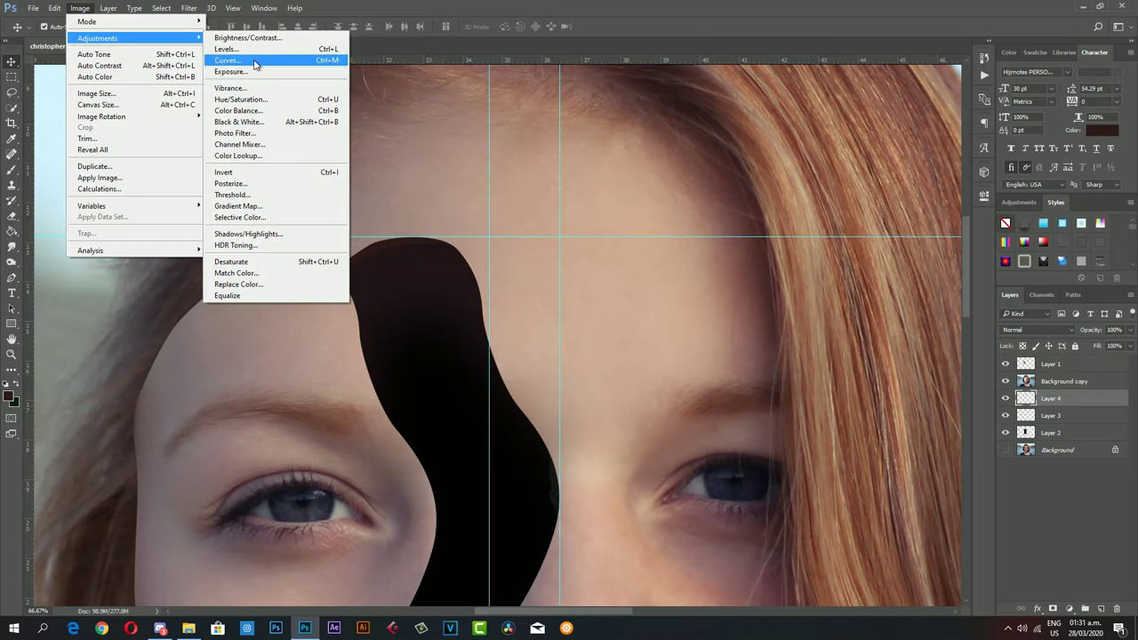
pyautogui.click(285, 61)
pyautogui.moveTo(855, 445); pyautogui.dragTo(839, 431)
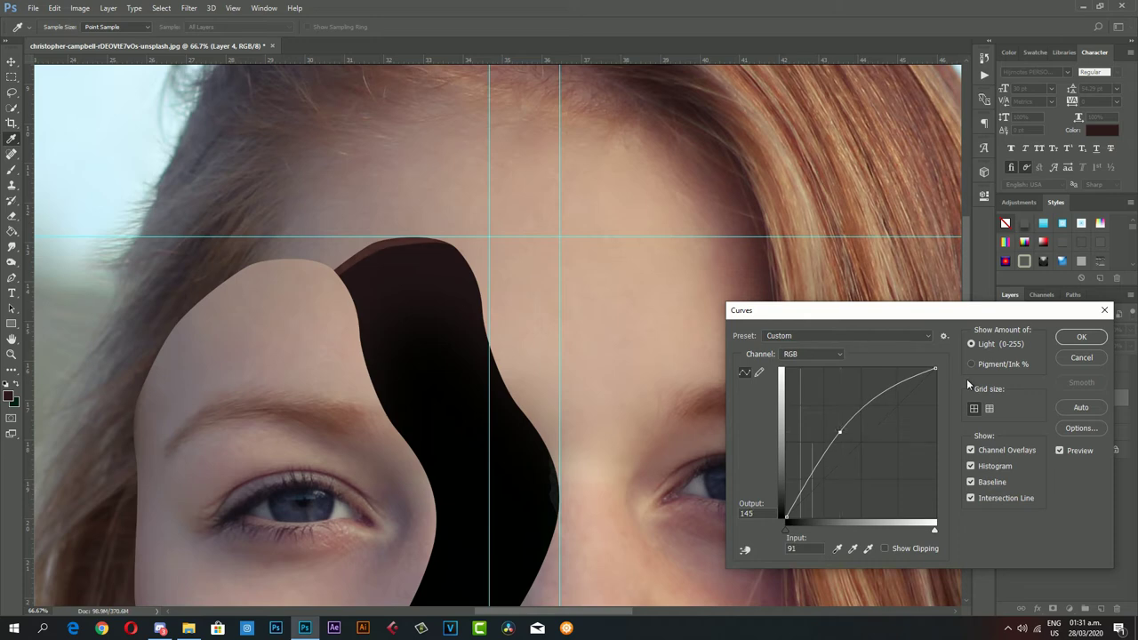
pyautogui.click(1067, 343)
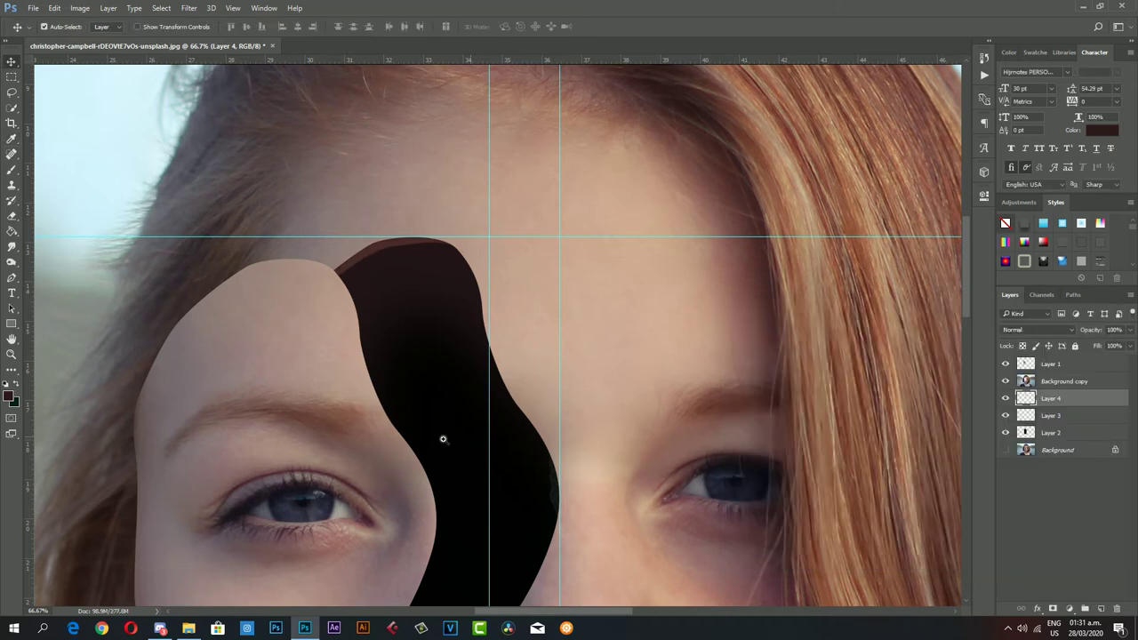
pyautogui.press('z')
pyautogui.hotkey('ctrl', '-')
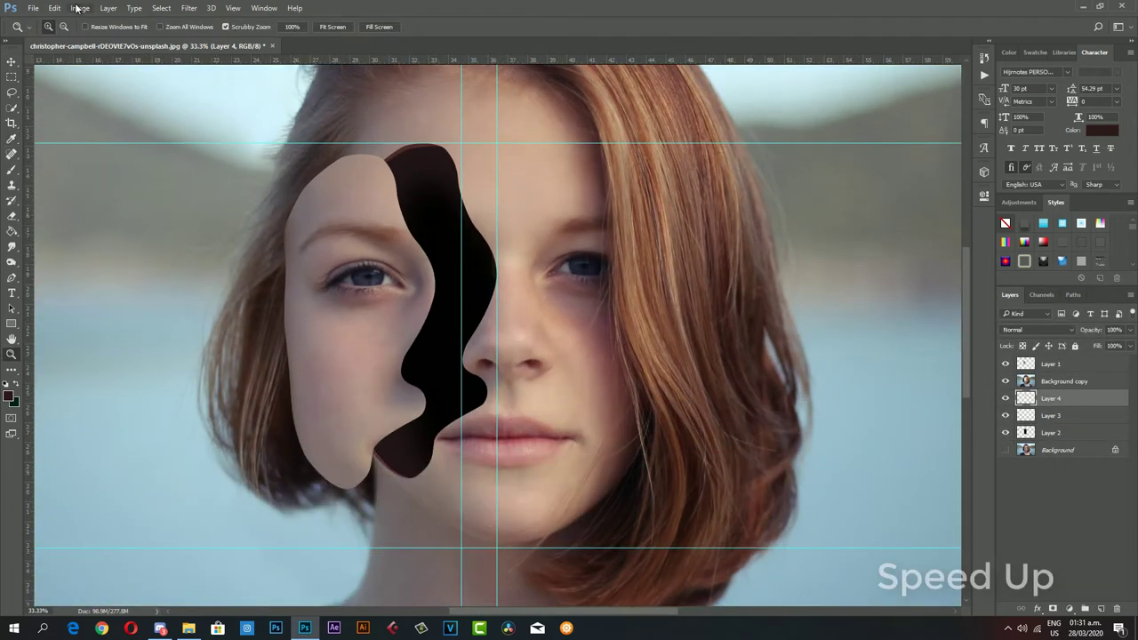
# - Brighten the fill again with a Curves adjustment and zoom in on the chin edge
pyautogui.click(79, 8)
pyautogui.click(266, 82)
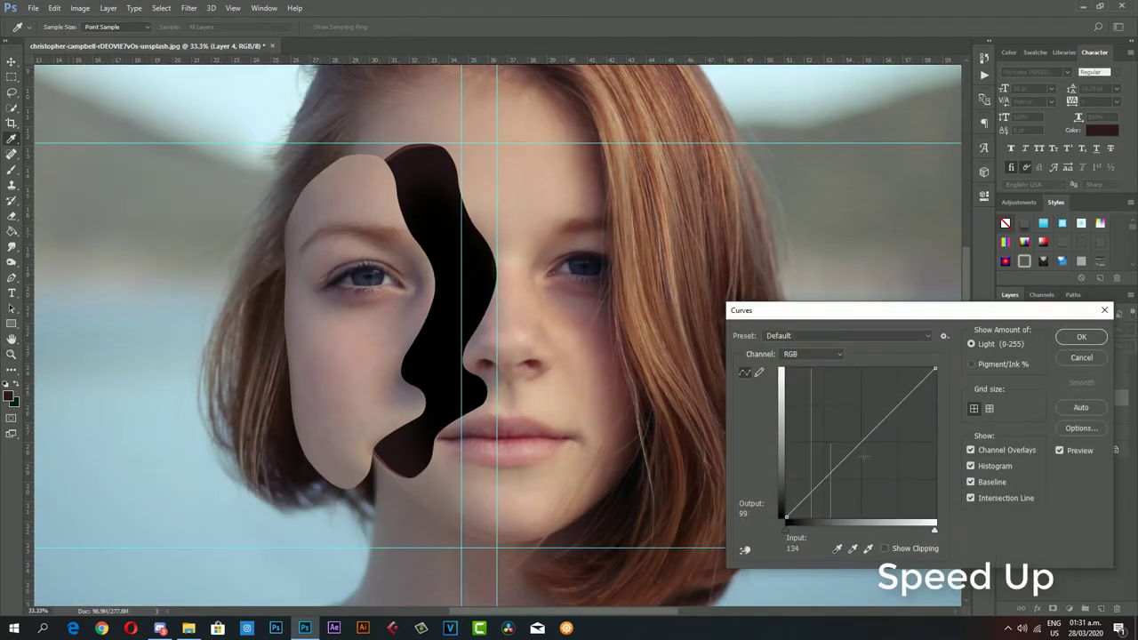
pyautogui.moveTo(792, 515); pyautogui.dragTo(796, 510)
pyautogui.click(1067, 347)
pyautogui.click(378, 168)
pyautogui.scroll(-5, 393, 445)
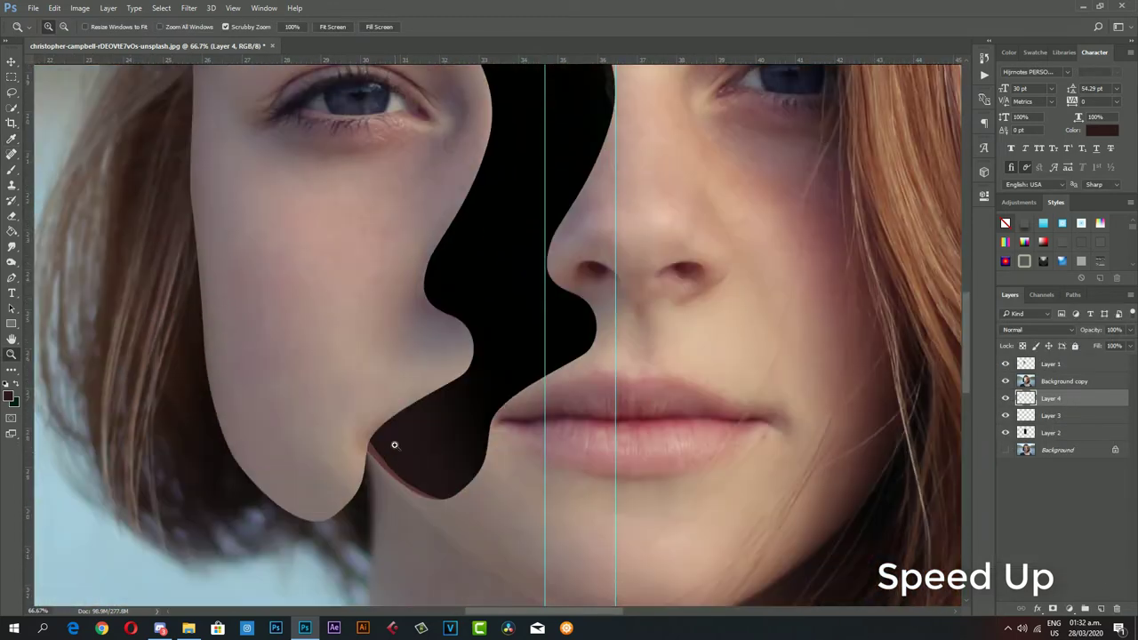
pyautogui.click(355, 495)
pyautogui.click(334, 517)
# - Start a curved pen path at the chin's bottom, bending up to the notch below the cheek
pyautogui.press('p')
pyautogui.click(264, 531)
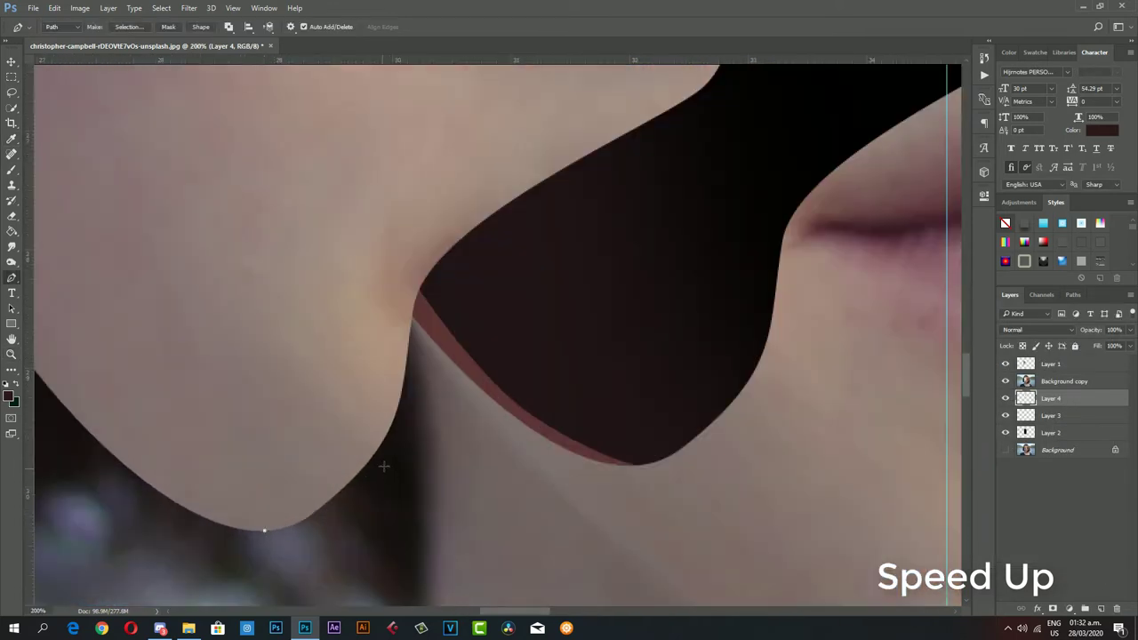
pyautogui.moveTo(397, 430); pyautogui.dragTo(436, 351)
pyautogui.moveTo(440, 274); pyautogui.dragTo(477, 238)
pyautogui.scroll(3, 584, 363)
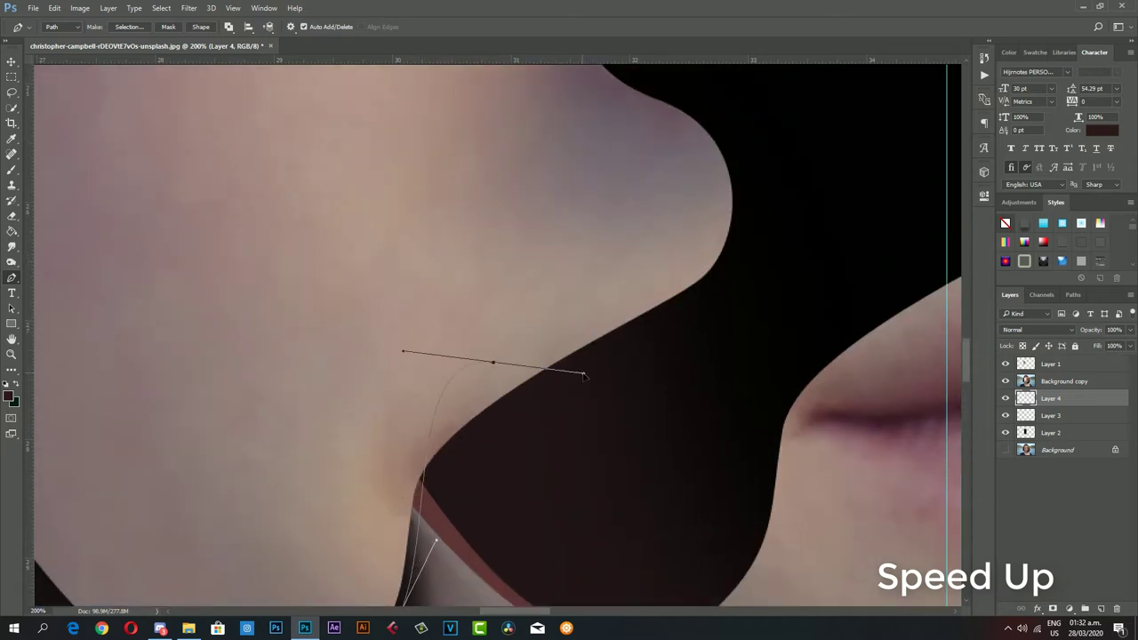
pyautogui.moveTo(489, 361)
pyautogui.mouseDown()
pyautogui.moveTo(585, 330)
pyautogui.moveTo(495, 312)
pyautogui.mouseUp()
# - Extend the path up the gap's left edge to the cheekbone, ready to become a selection
pyautogui.scroll(5, 544, 614)
pyautogui.hscroll(3, 544, 613)
pyautogui.scroll(2, 449, 354)
pyautogui.moveTo(448, 347); pyautogui.dragTo(470, 255)
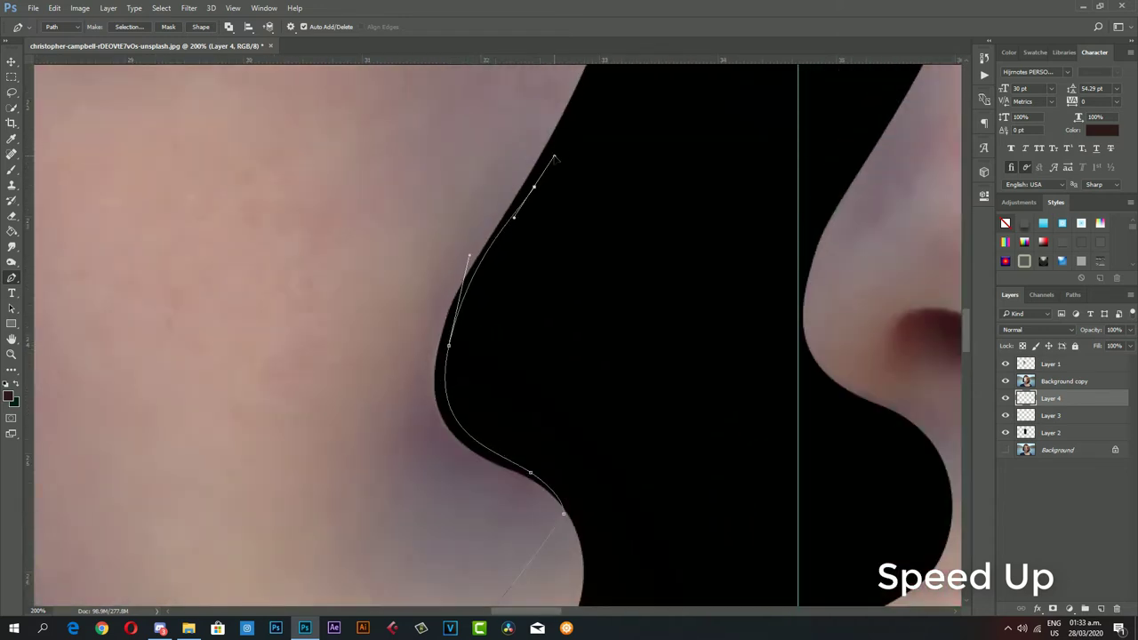
pyautogui.moveTo(560, 141); pyautogui.dragTo(606, 60)
pyautogui.scroll(1, 609, 80)
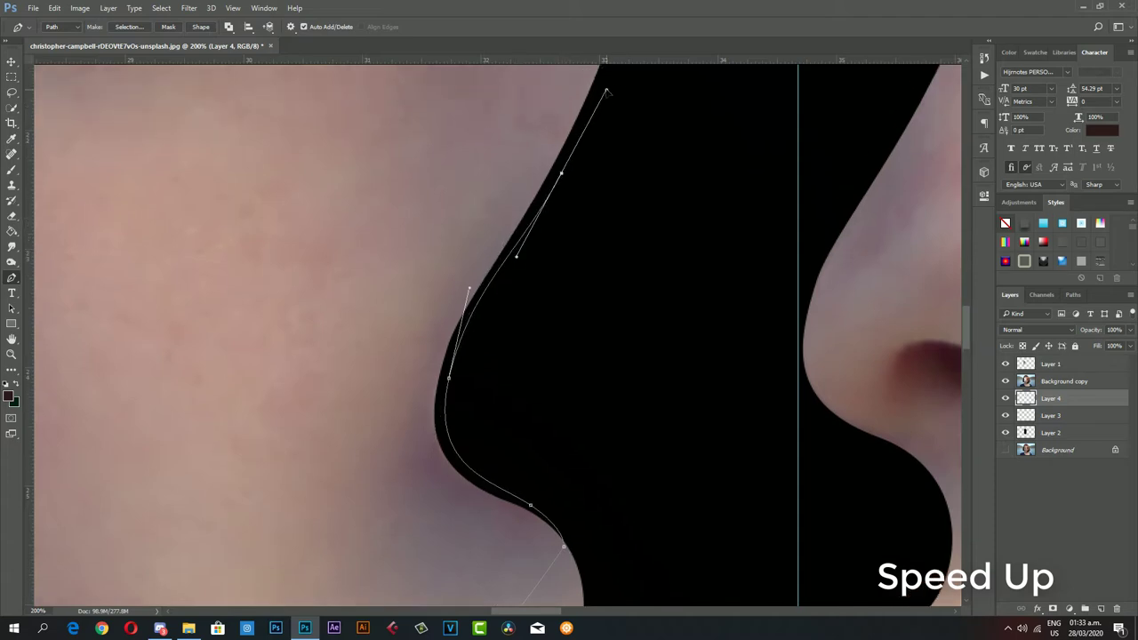
pyautogui.scroll(5, 613, 333)
pyautogui.moveTo(628, 219); pyautogui.dragTo(589, 112)
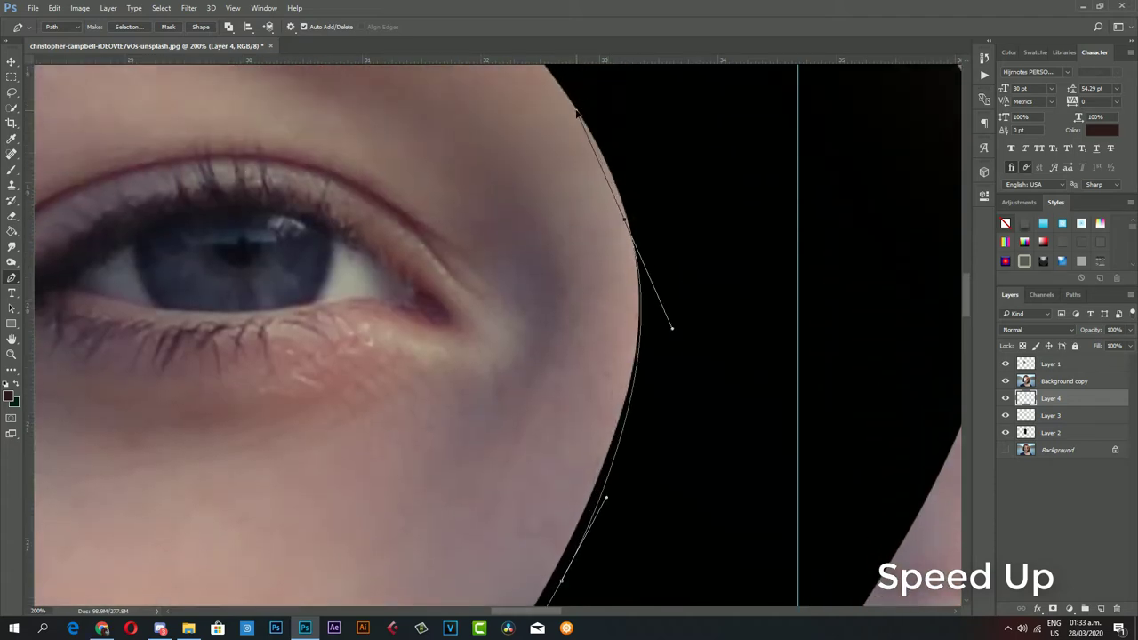
pyautogui.scroll(-4, 622, 267)
pyautogui.scroll(1, 533, 400)
pyautogui.rightClick(559, 442)
# - Turn the cheek-to-chin path into a selection and fill it dark red on new Layer 5
pyautogui.click(610, 193)
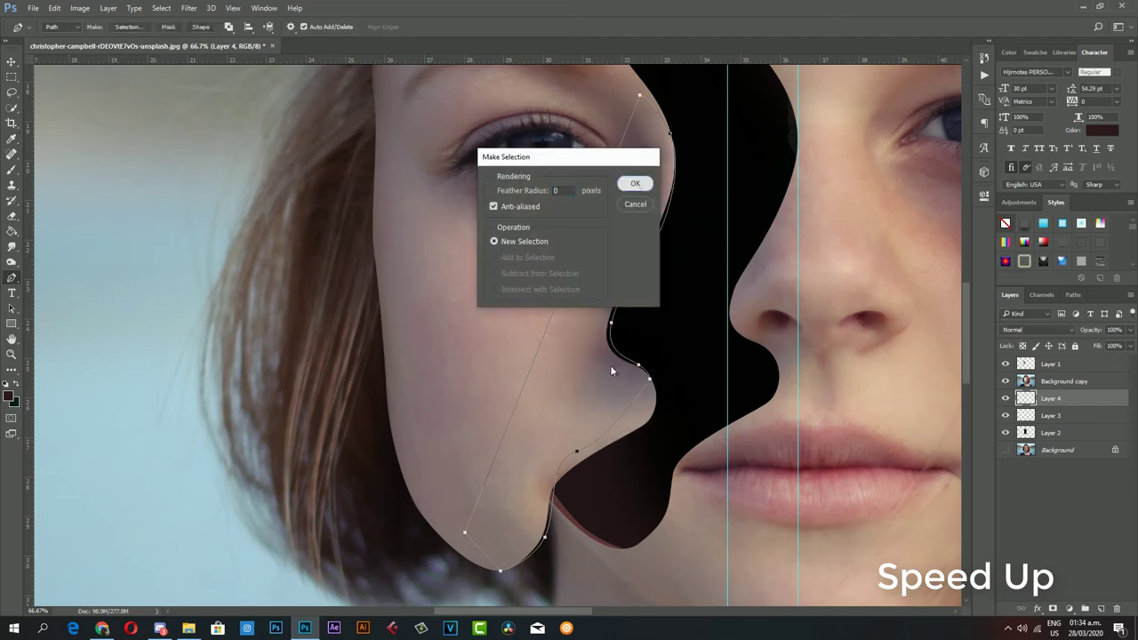
pyautogui.press('Return')
pyautogui.click(9, 396)
pyautogui.click(828, 515)
pyautogui.click(1016, 418)
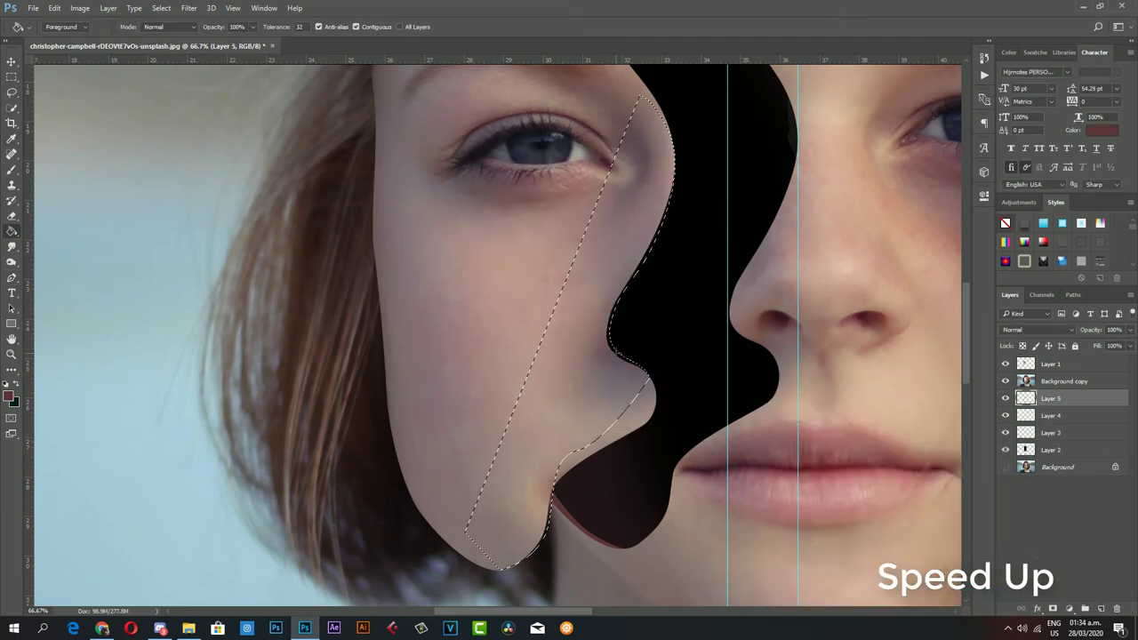
pyautogui.hotkey('ctrl', 'j')
pyautogui.press('z')
pyautogui.keyDown('alt'); pyautogui.click(679, 322); pyautogui.keyUp('alt')
pyautogui.click(736, 338)
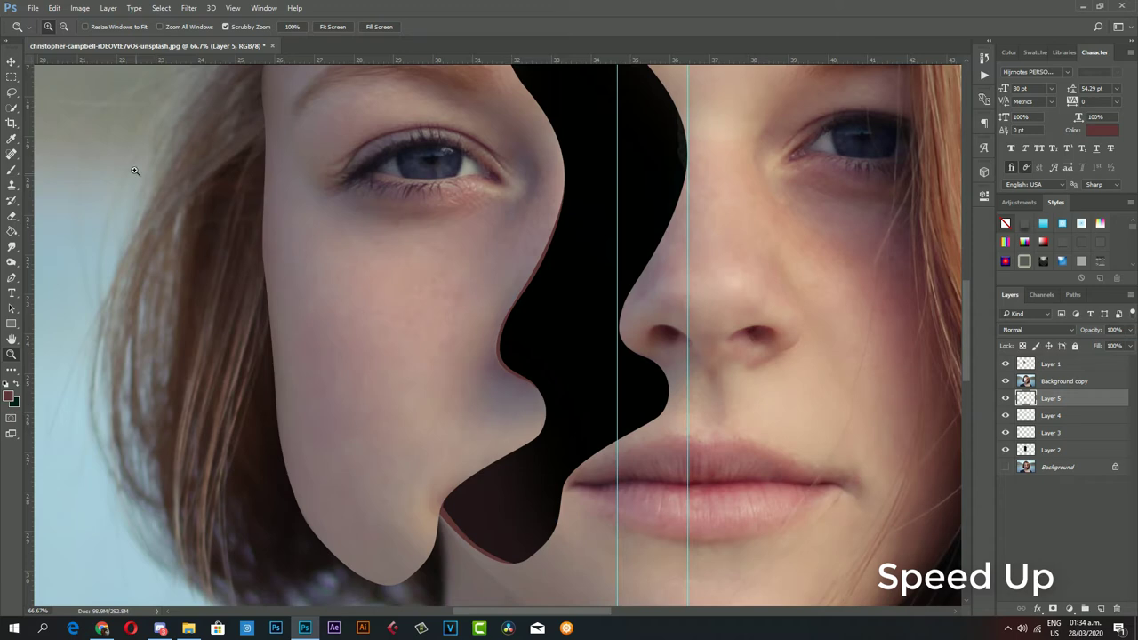
# - Adjust the tone of the dark red cheek fill with a Curves adjustment
pyautogui.click(80, 8)
pyautogui.click(249, 75)
pyautogui.moveTo(864, 457); pyautogui.dragTo(835, 418)
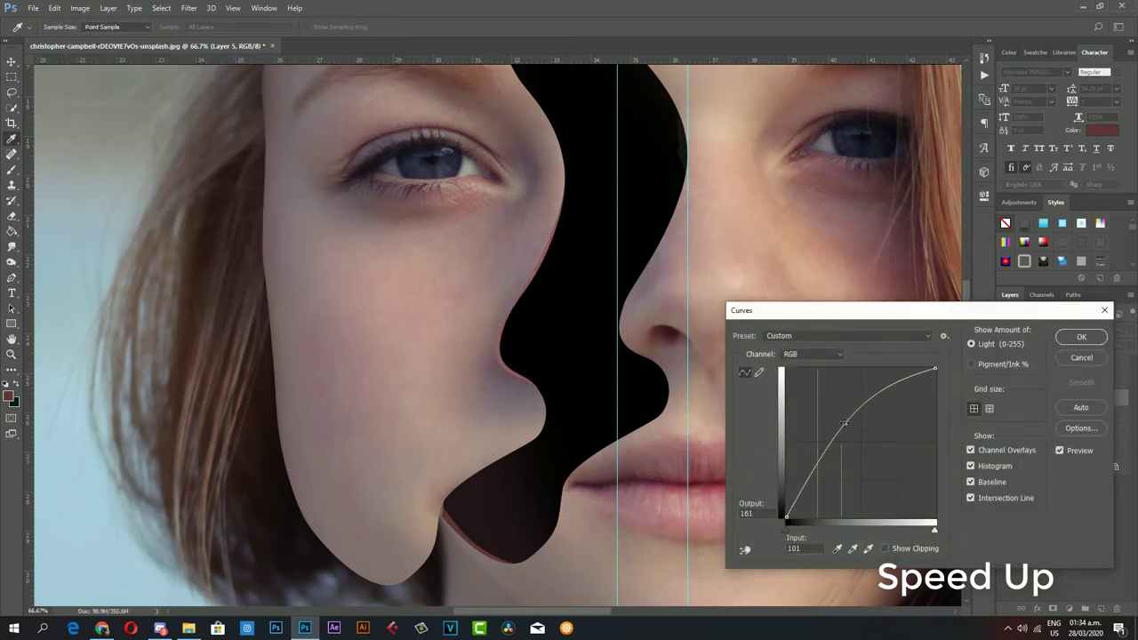
pyautogui.click(1057, 321)
pyautogui.click(582, 362)
# - Trace a closed pen path along the forehead edge and turn it into a selection
pyautogui.press('p')
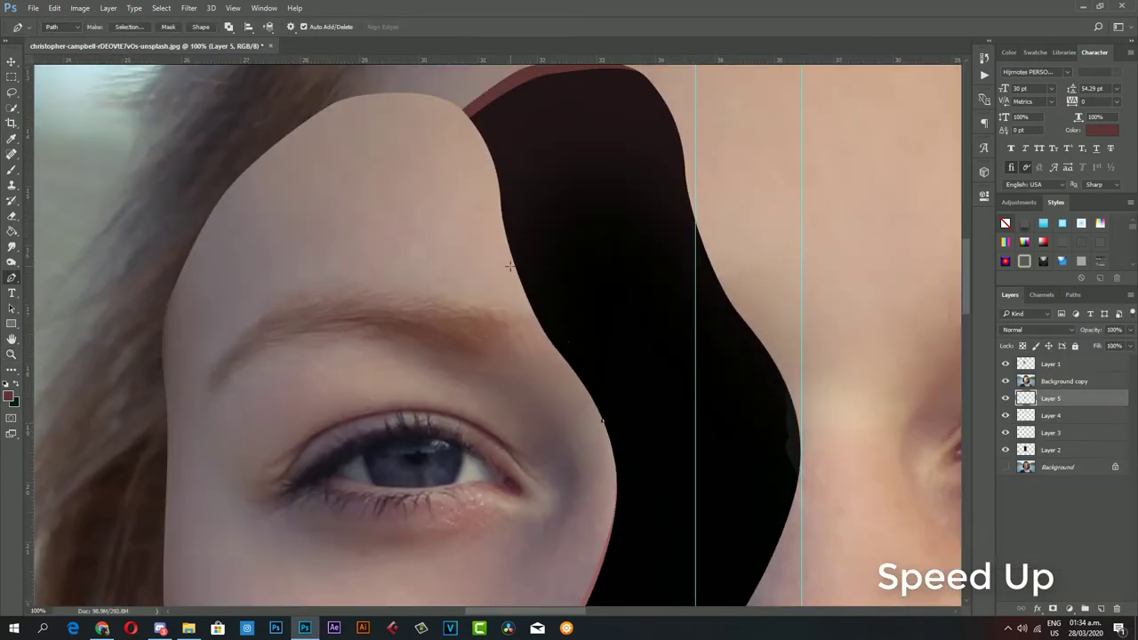
pyautogui.click(508, 217)
pyautogui.click(524, 271)
pyautogui.scroll(1, 507, 209)
pyautogui.scroll(1, 506, 210)
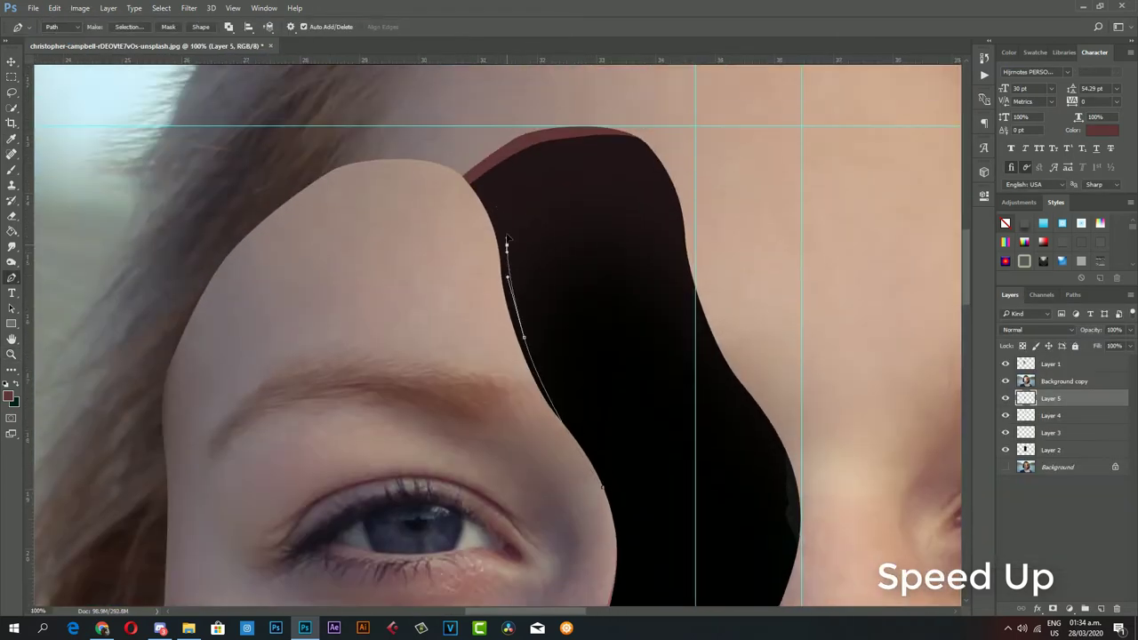
pyautogui.moveTo(438, 167); pyautogui.dragTo(459, 163)
pyautogui.click(397, 271)
pyautogui.click(529, 480)
pyautogui.click(602, 488)
pyautogui.rightClick(543, 130)
pyautogui.click(591, 185)
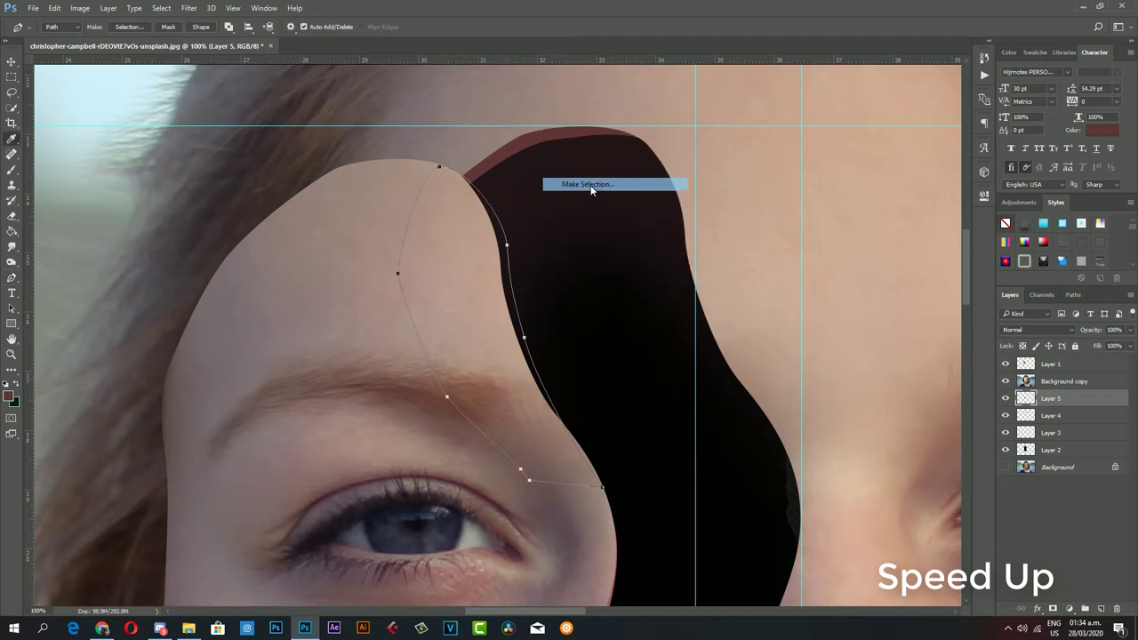
pyautogui.click(1085, 609)
pyautogui.click(13, 230)
# - Fill the forehead selection with the dark red, deselect, and darken it with Curves
pyautogui.click(8, 396)
pyautogui.click(1028, 411)
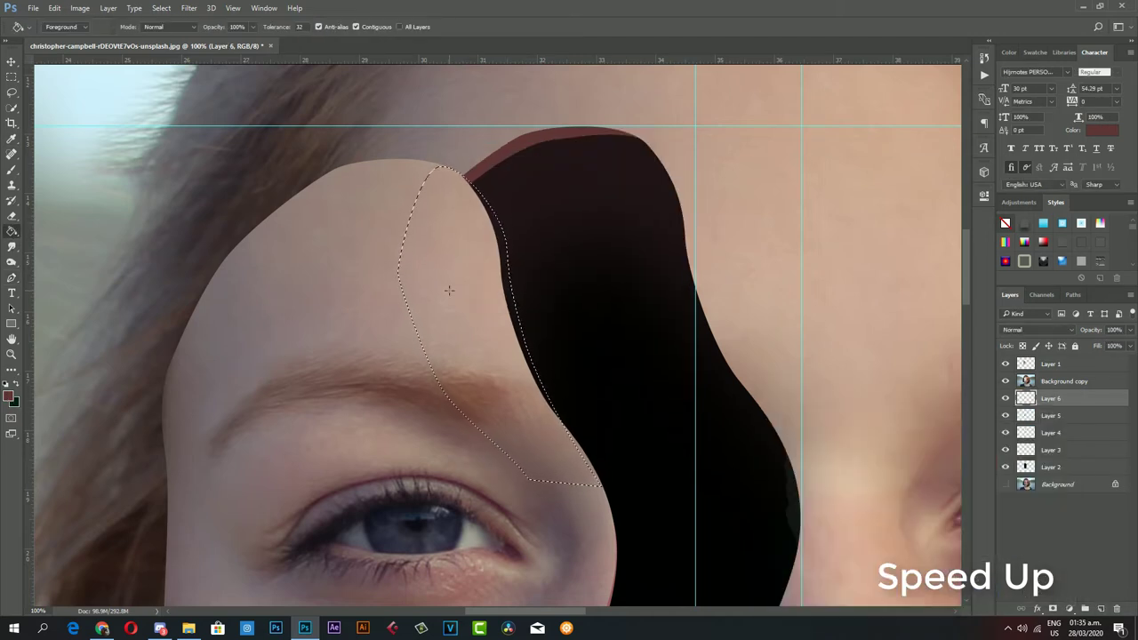
pyautogui.click(453, 312)
pyautogui.hotkey('ctrl', 'd')
pyautogui.click(79, 8)
pyautogui.click(228, 60)
pyautogui.press('Return')
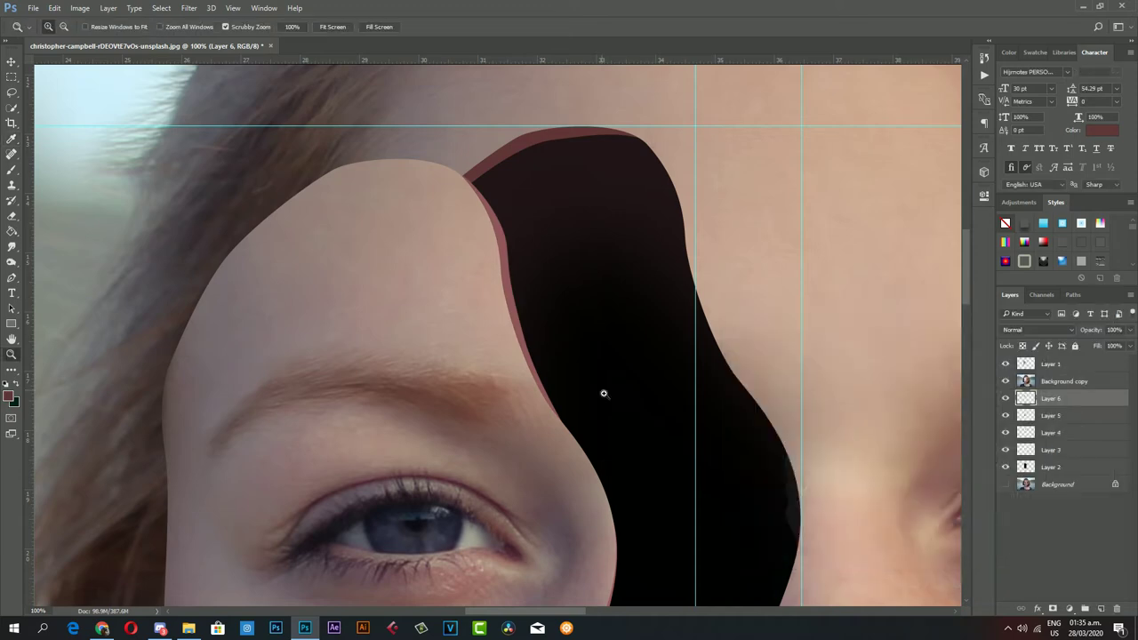
# - Zoom to the upper face and make Layer 1 the active layer
pyautogui.press('z')
pyautogui.moveTo(601, 394); pyautogui.dragTo(582, 255)
pyautogui.click(583, 256)
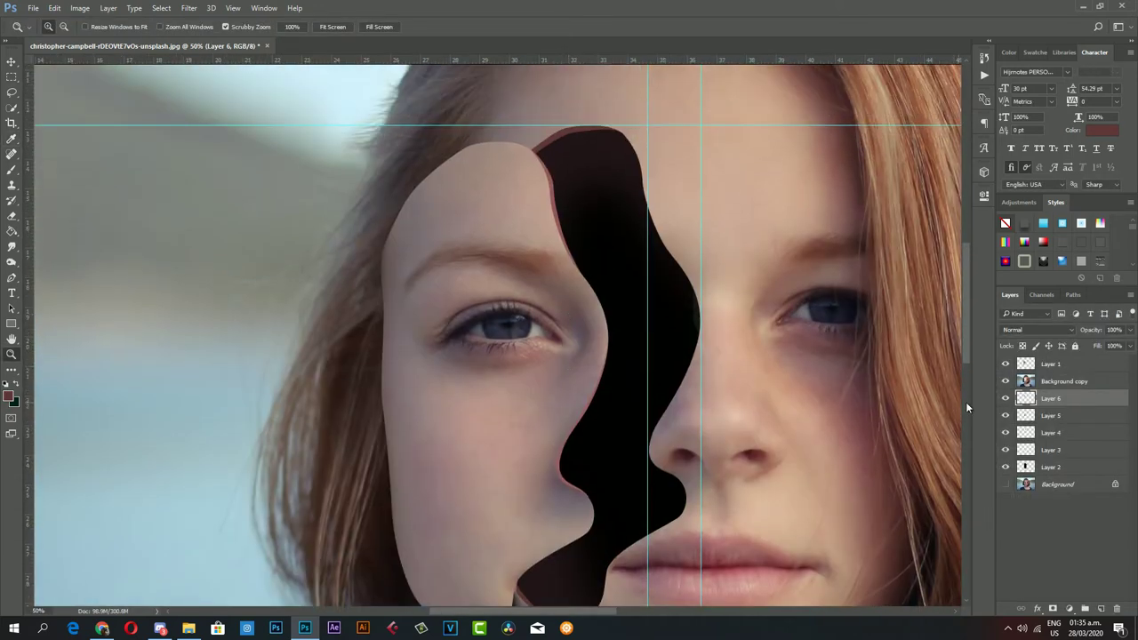
pyautogui.click(1051, 456)
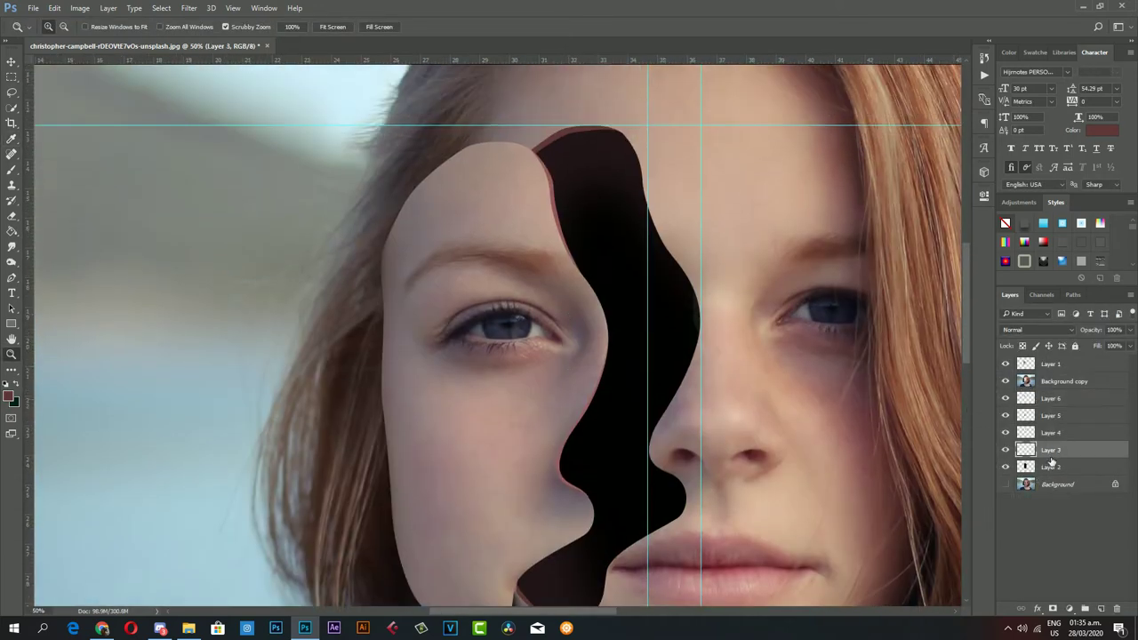
pyautogui.click(1063, 368)
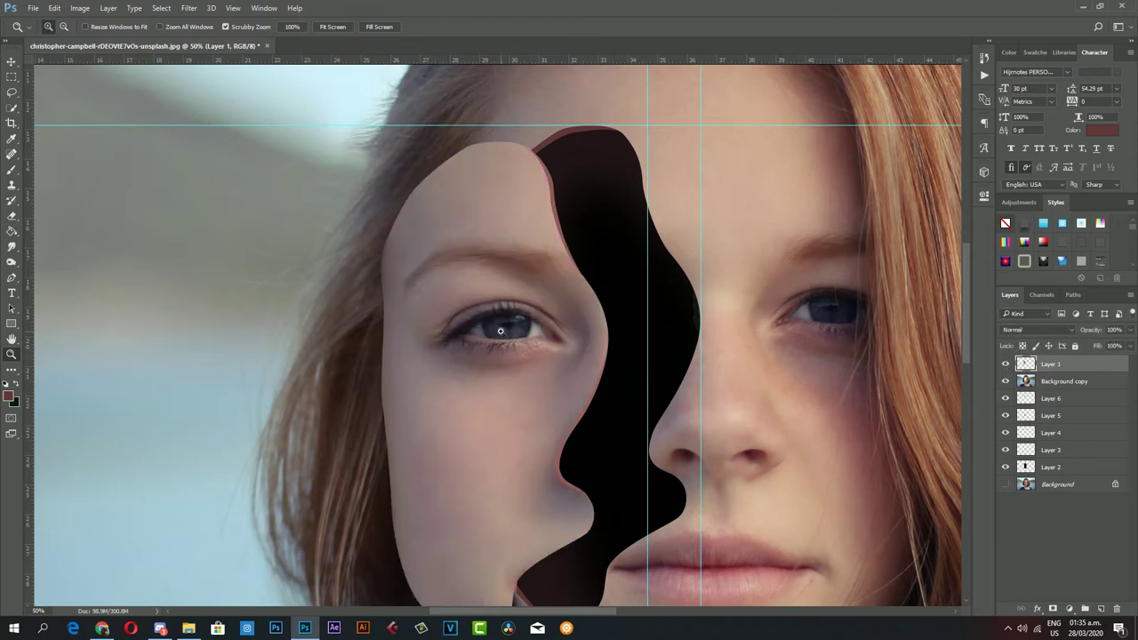
pyautogui.click(501, 331)
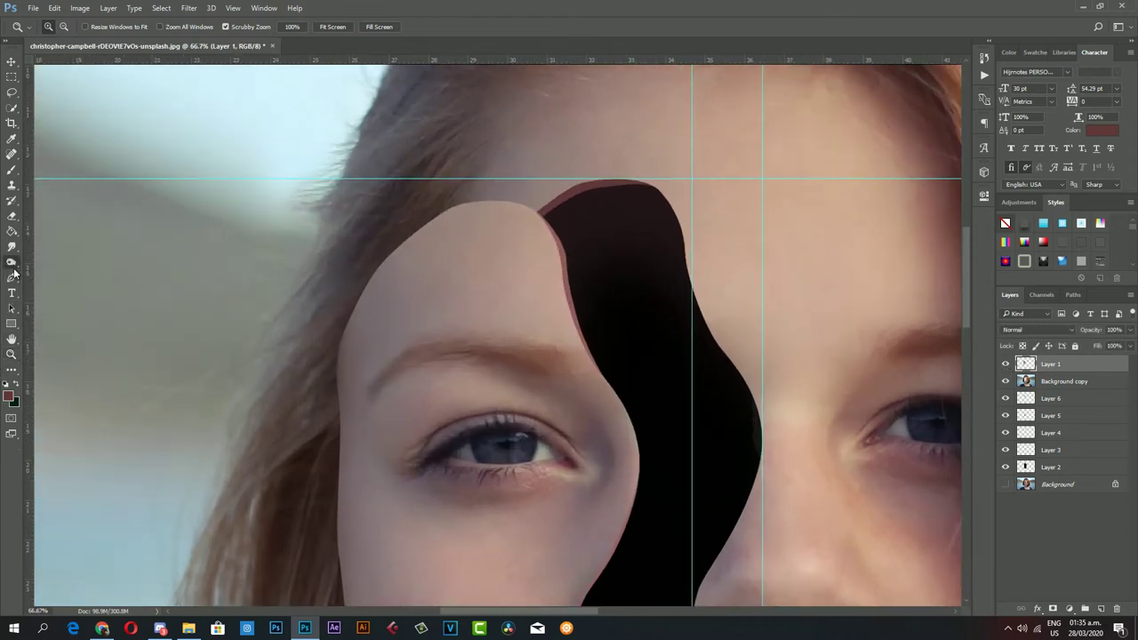
# - Set up the Burn tool with Shadows range, 11% exposure and a soft ~136 px brush
pyautogui.click(12, 265)
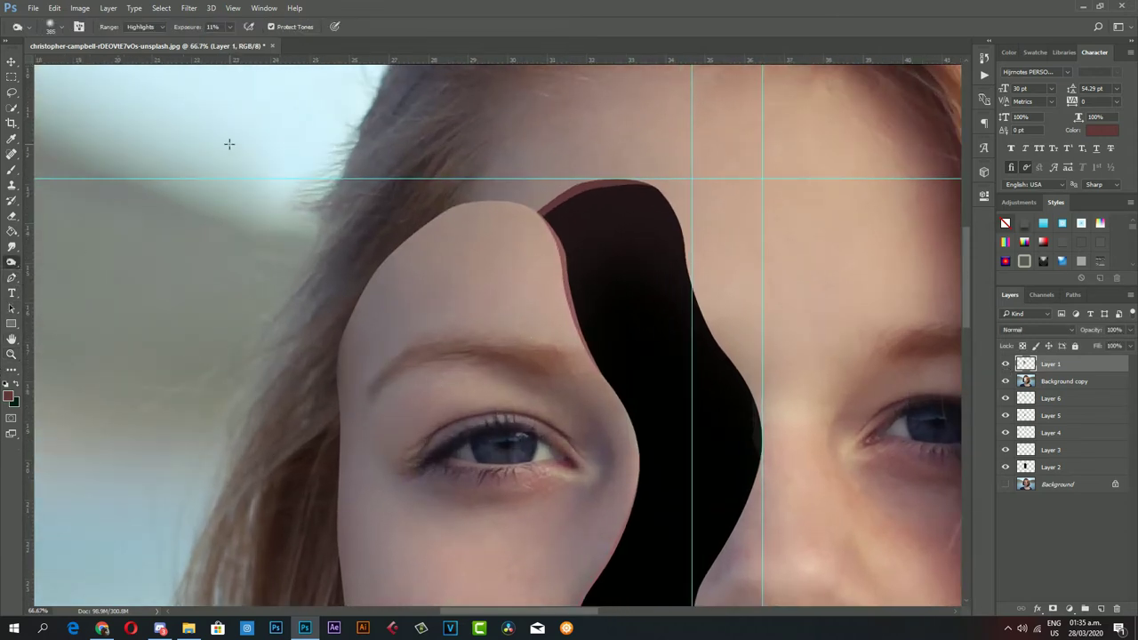
pyautogui.click(140, 27)
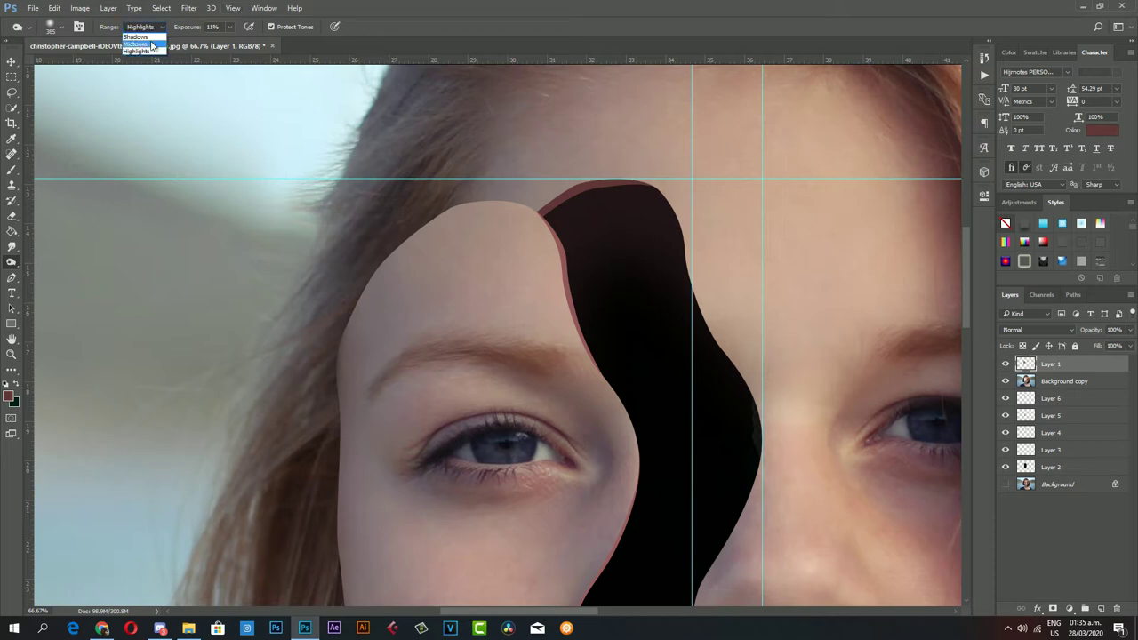
pyautogui.click(136, 36)
pyautogui.rightClick(568, 227)
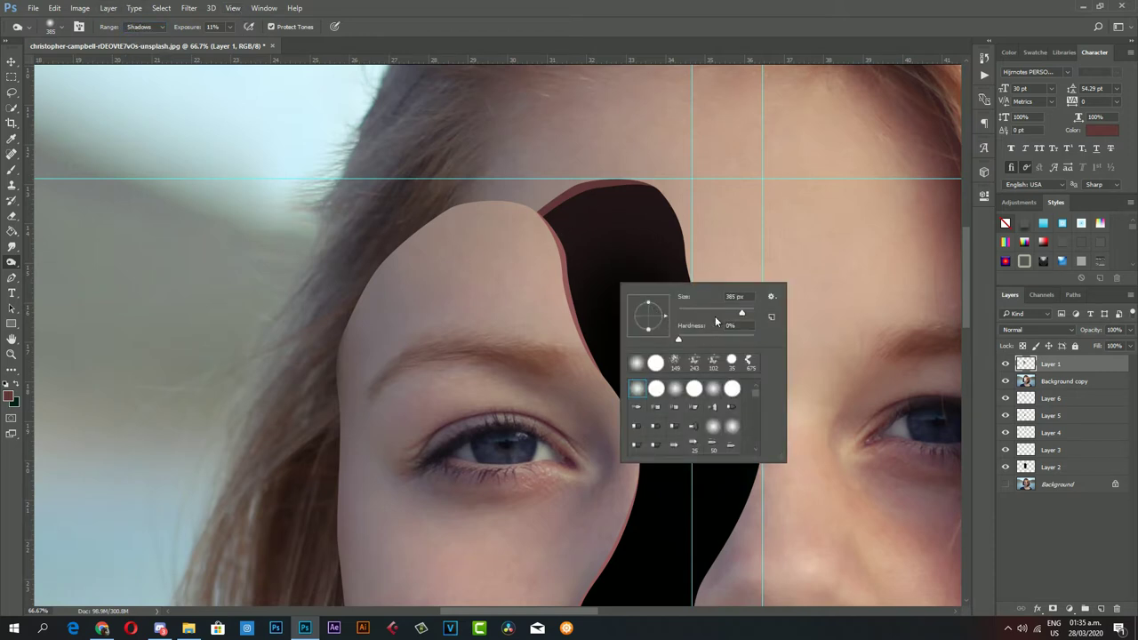
pyautogui.click(725, 315)
pyautogui.press('Return')
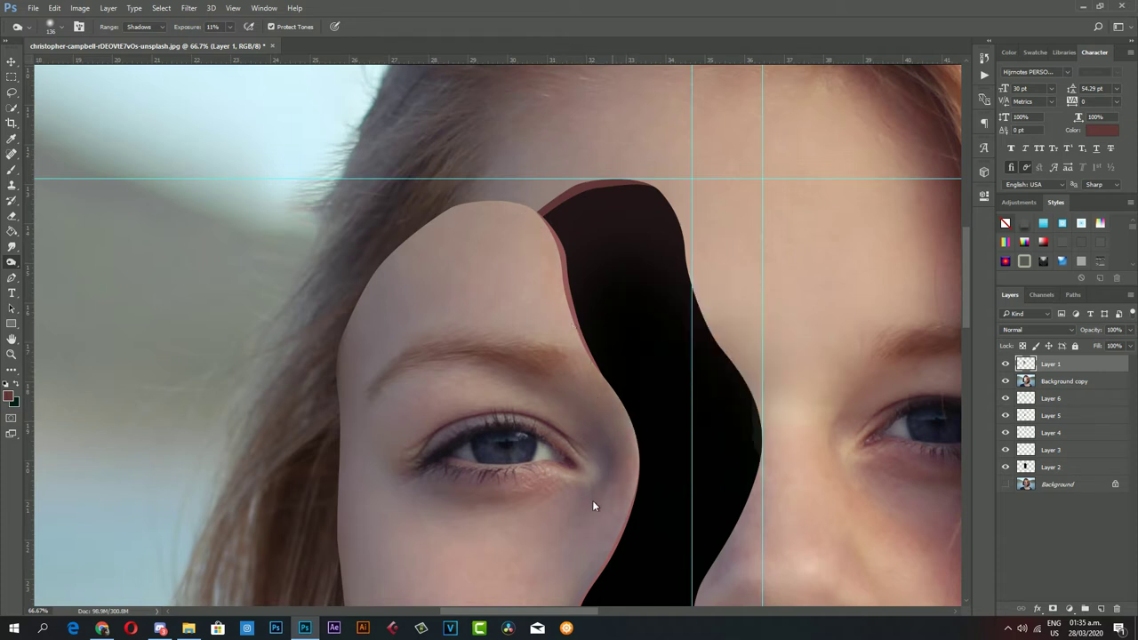
# - Burn darker shading into Layer 1 along the left face's cut edge beside the gap
pyautogui.scroll(-3, 592, 500)
pyautogui.scroll(-1, 592, 470)
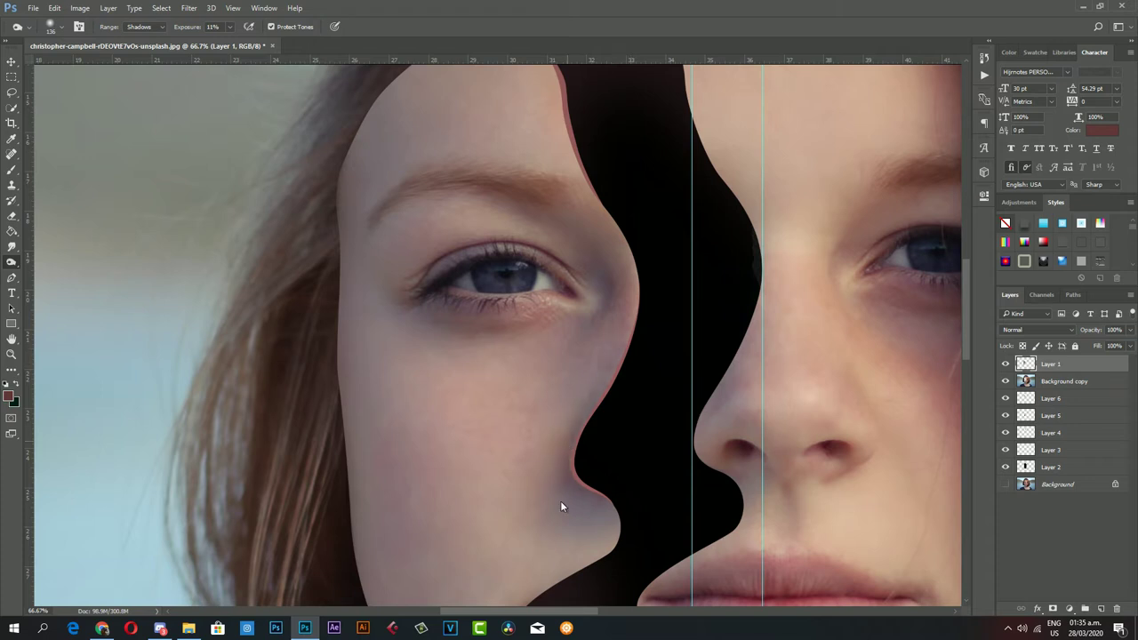
pyautogui.scroll(-2, 596, 533)
pyautogui.scroll(-1, 561, 467)
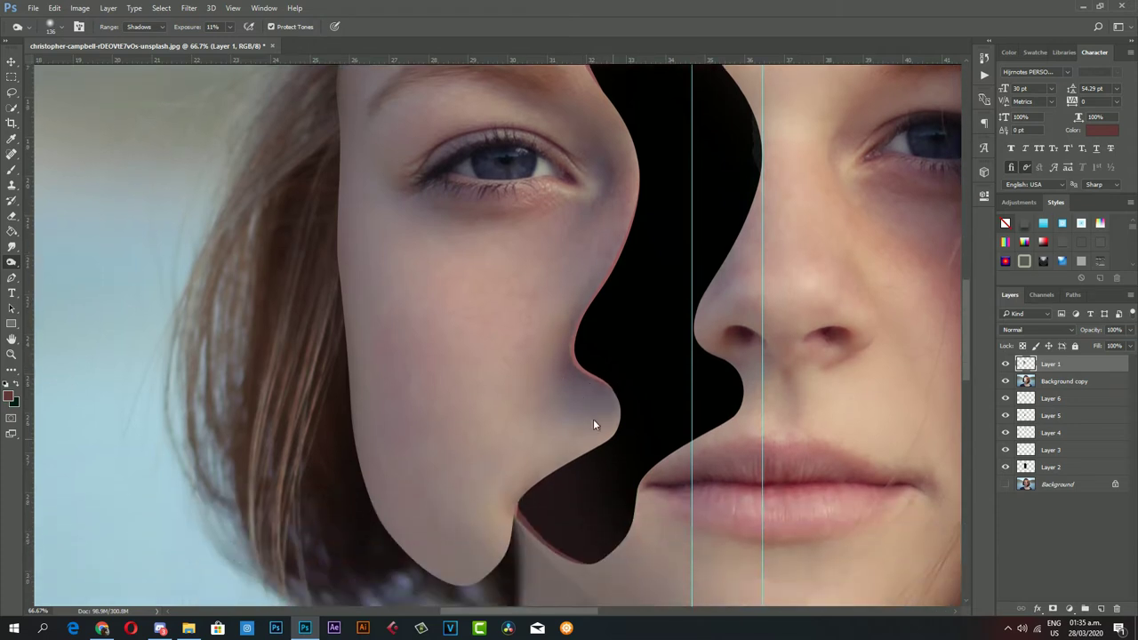
pyautogui.scroll(-1, 495, 450)
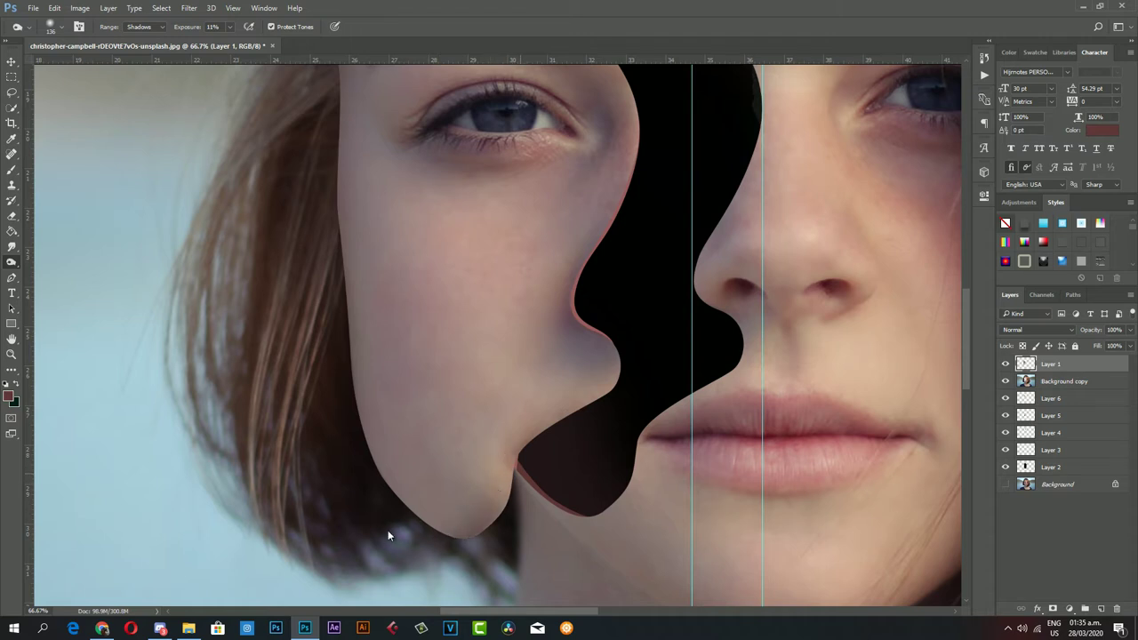
pyautogui.scroll(1, 388, 462)
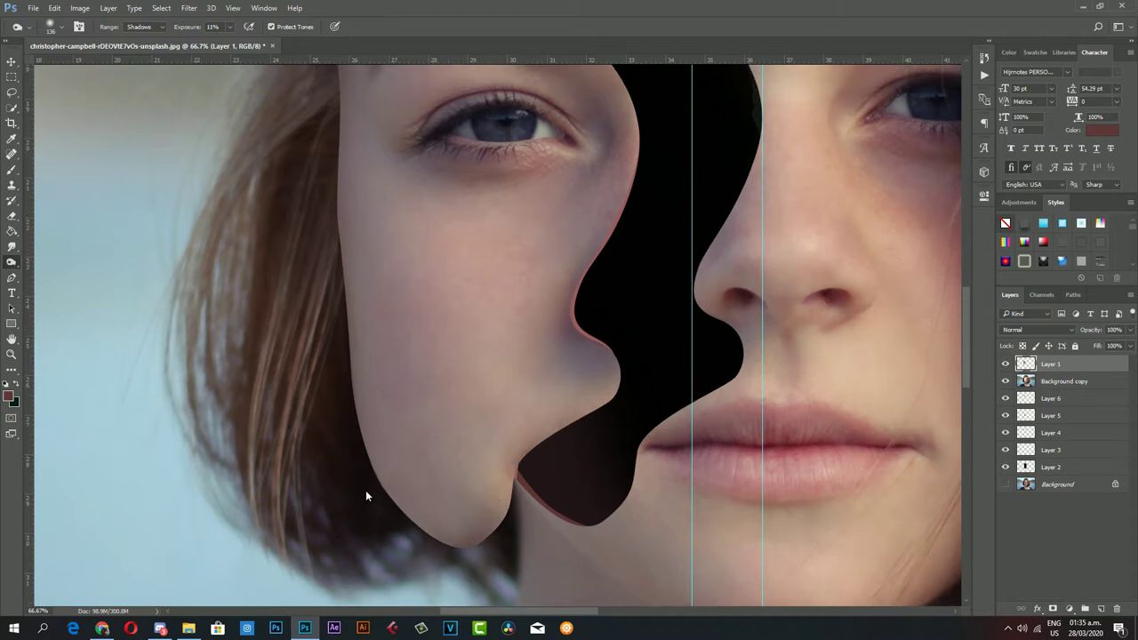
pyautogui.scroll(1, 338, 471)
pyautogui.scroll(2, 346, 533)
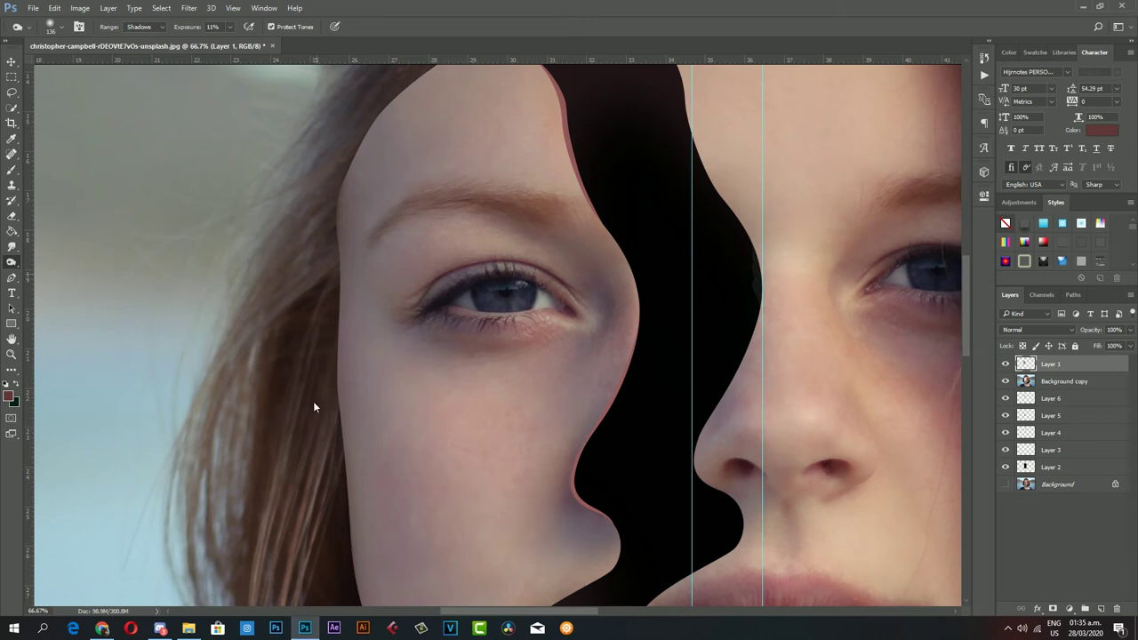
pyautogui.scroll(1, 292, 469)
pyautogui.scroll(1, 321, 329)
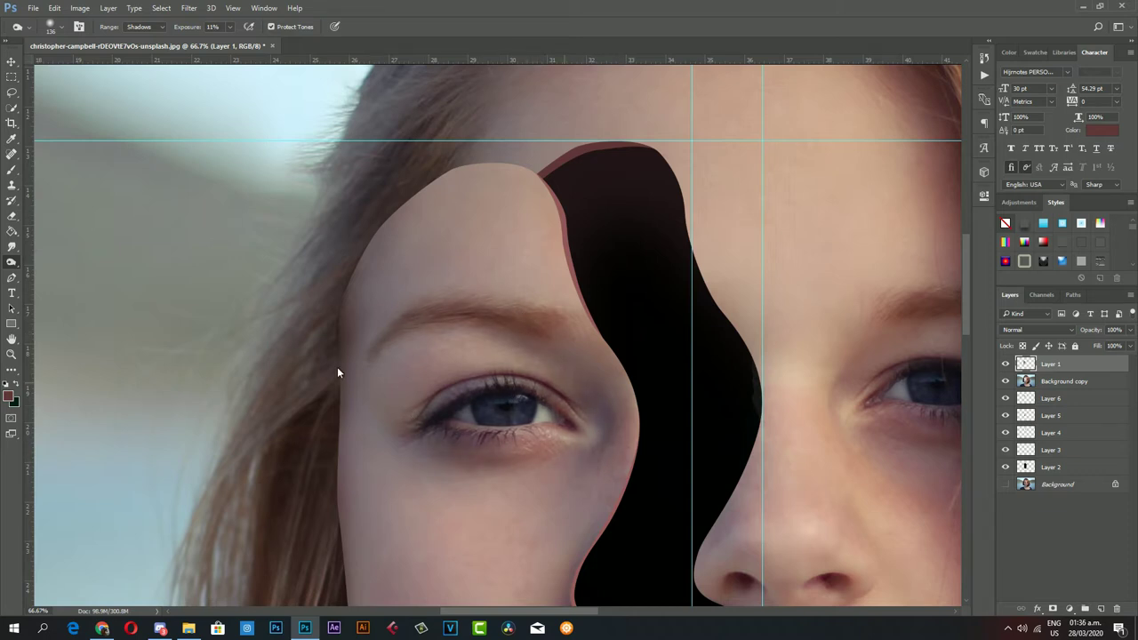
pyautogui.scroll(-1, 436, 534)
pyautogui.scroll(-2, 464, 505)
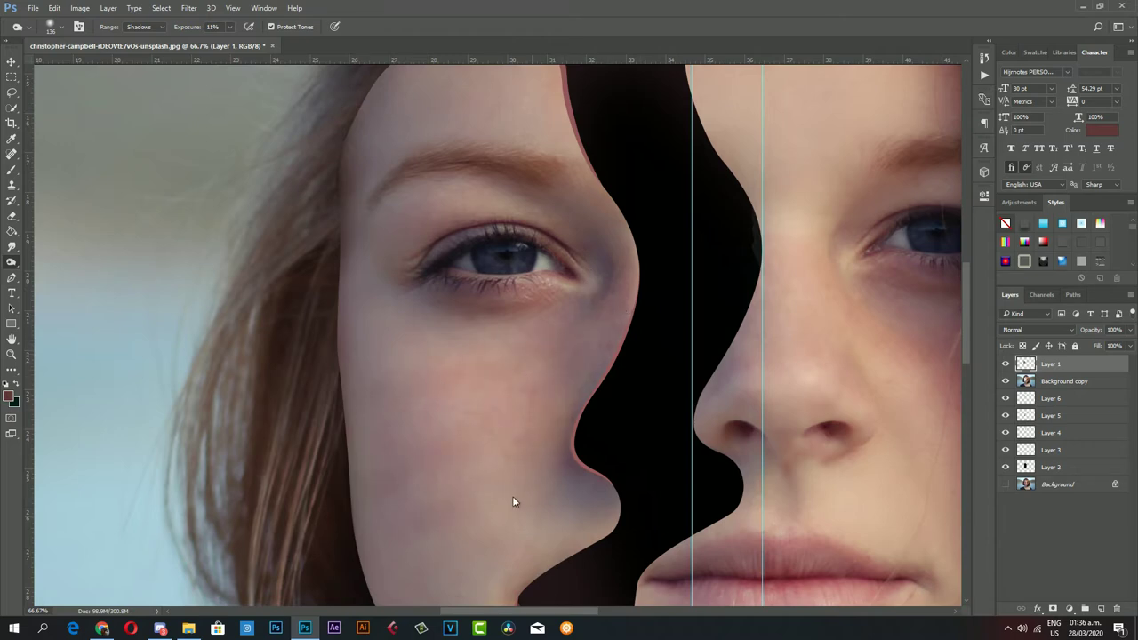
pyautogui.scroll(-3, 513, 502)
pyautogui.hotkey('ctrl', '-')
pyautogui.hotkey('ctrl', '0')
# - Move Background copy down above Layer 2 and Layer 3 beneath it, hiding the red chin patch
pyautogui.press('z')
pyautogui.hotkey('ctrl', '+')
pyautogui.click(1064, 381)
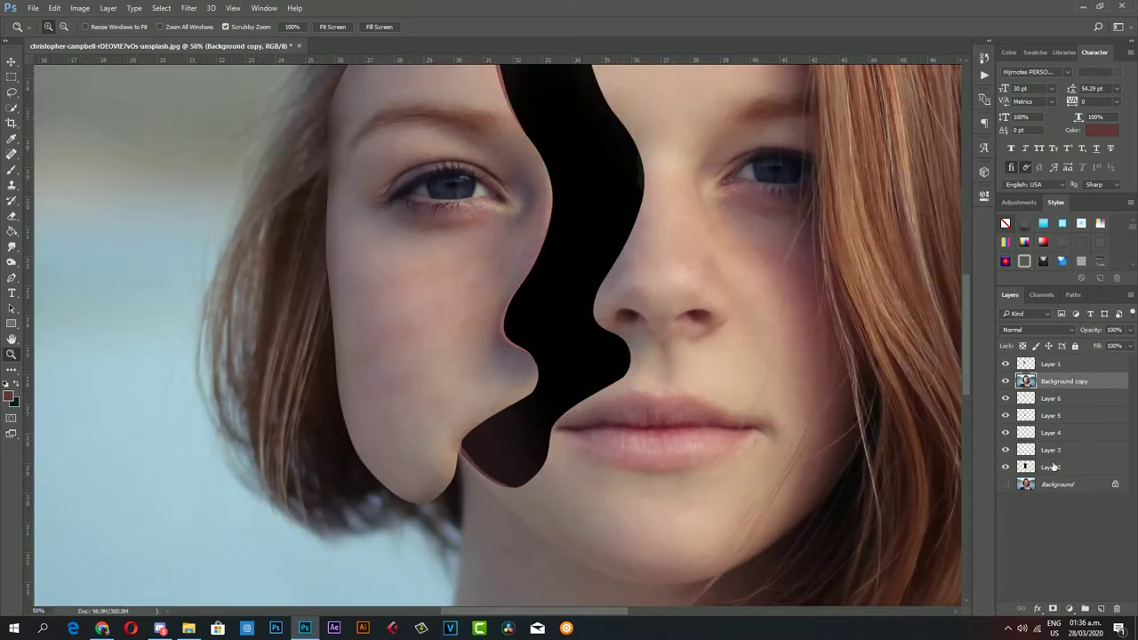
pyautogui.moveTo(1070, 387); pyautogui.dragTo(1058, 459)
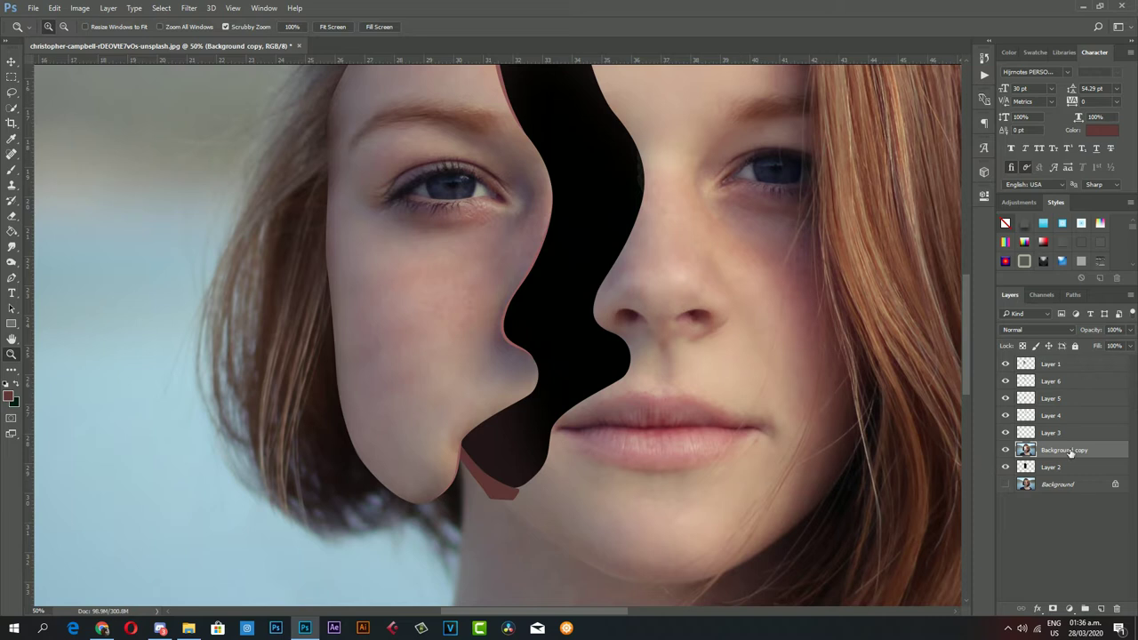
pyautogui.click(12, 61)
pyautogui.click(490, 488)
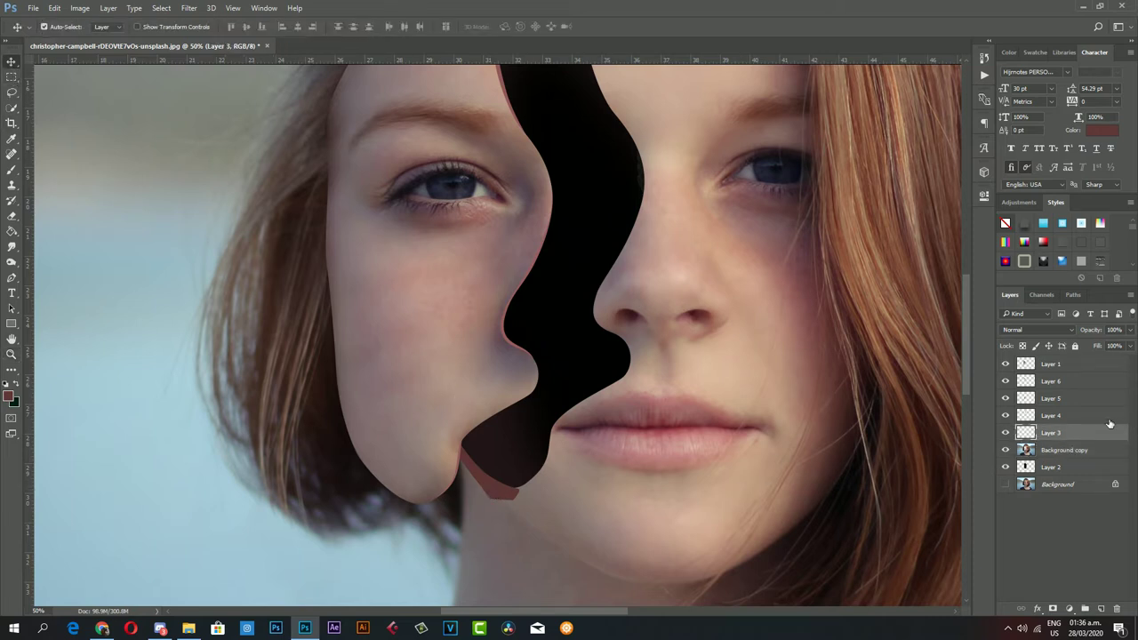
pyautogui.moveTo(1085, 439); pyautogui.dragTo(1056, 461)
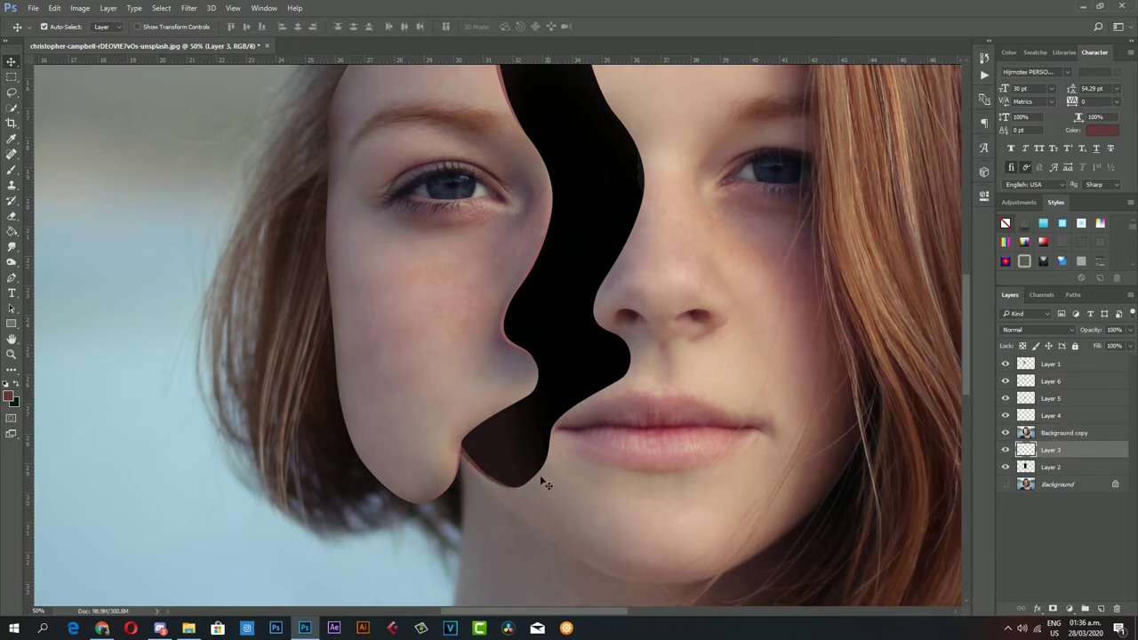
# - Move Layer 4 beneath Background copy to hide the brown shape above the gap
pyautogui.press('z')
pyautogui.moveTo(464, 445)
pyautogui.mouseDown()
pyautogui.moveTo(482, 447)
pyautogui.moveTo(503, 319)
pyautogui.moveTo(552, 250)
pyautogui.mouseUp()
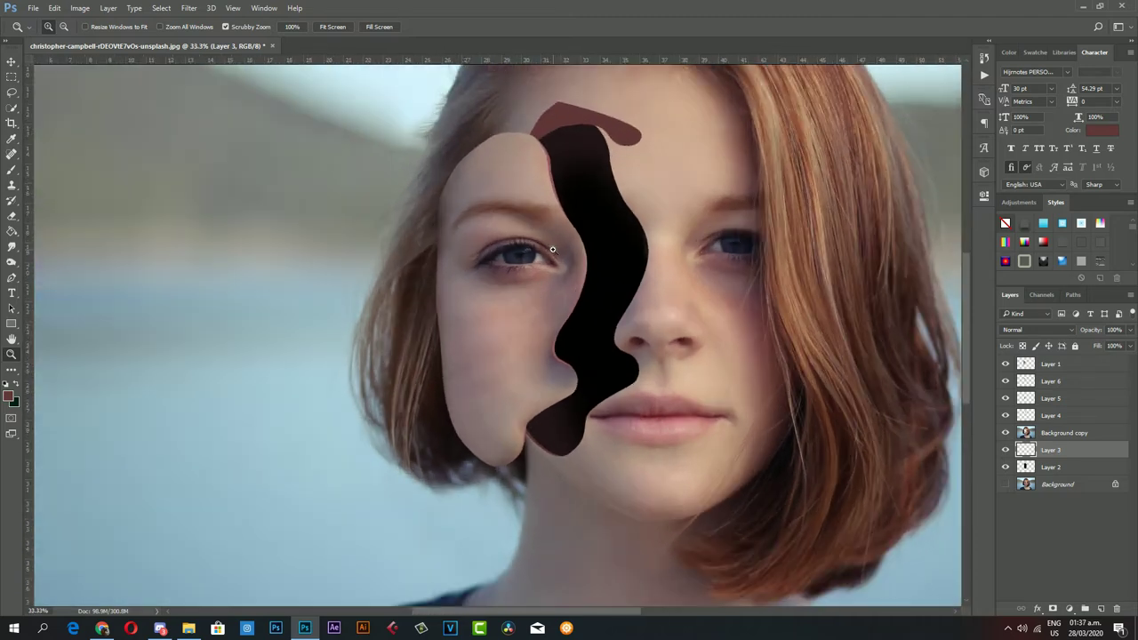
pyautogui.moveTo(512, 206); pyautogui.dragTo(101, 121)
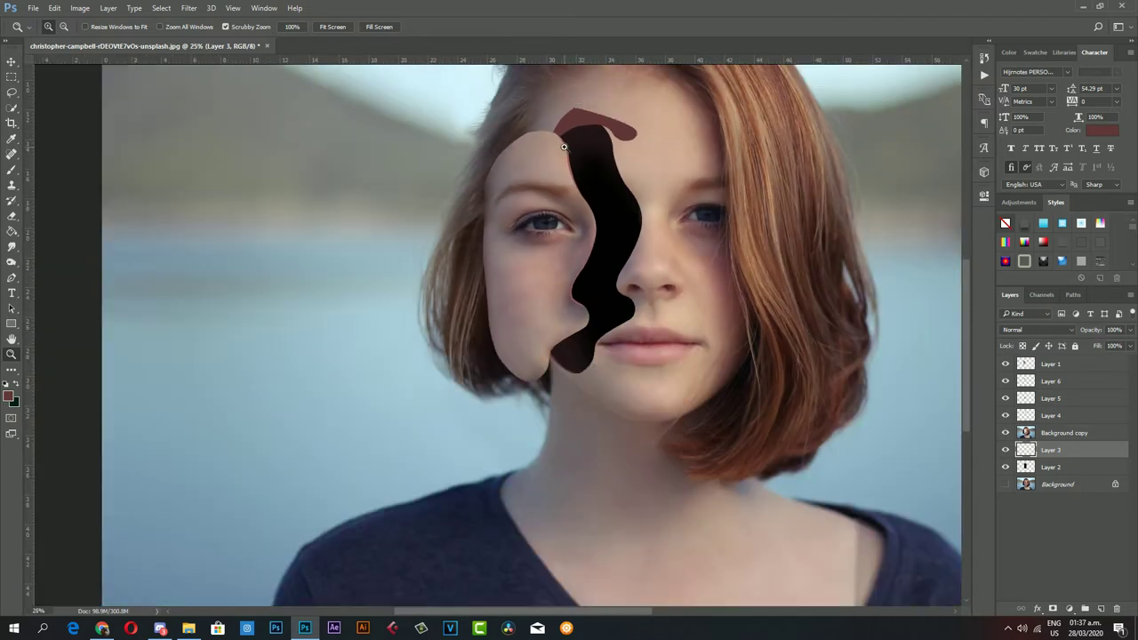
pyautogui.press('v')
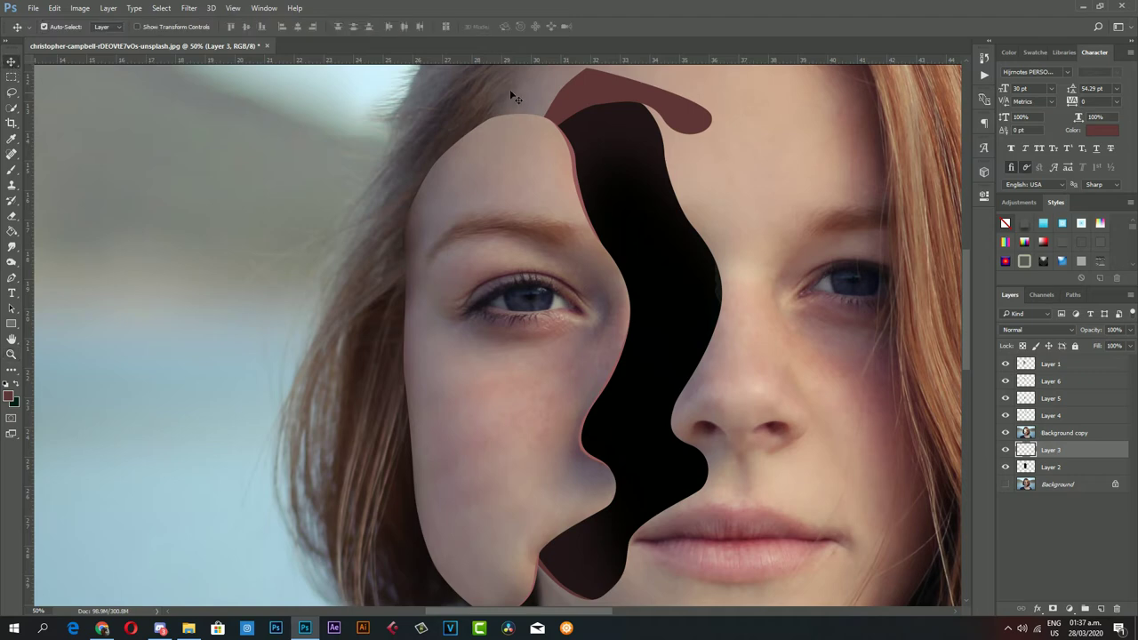
pyautogui.click(583, 93)
pyautogui.moveTo(1086, 417); pyautogui.dragTo(1087, 443)
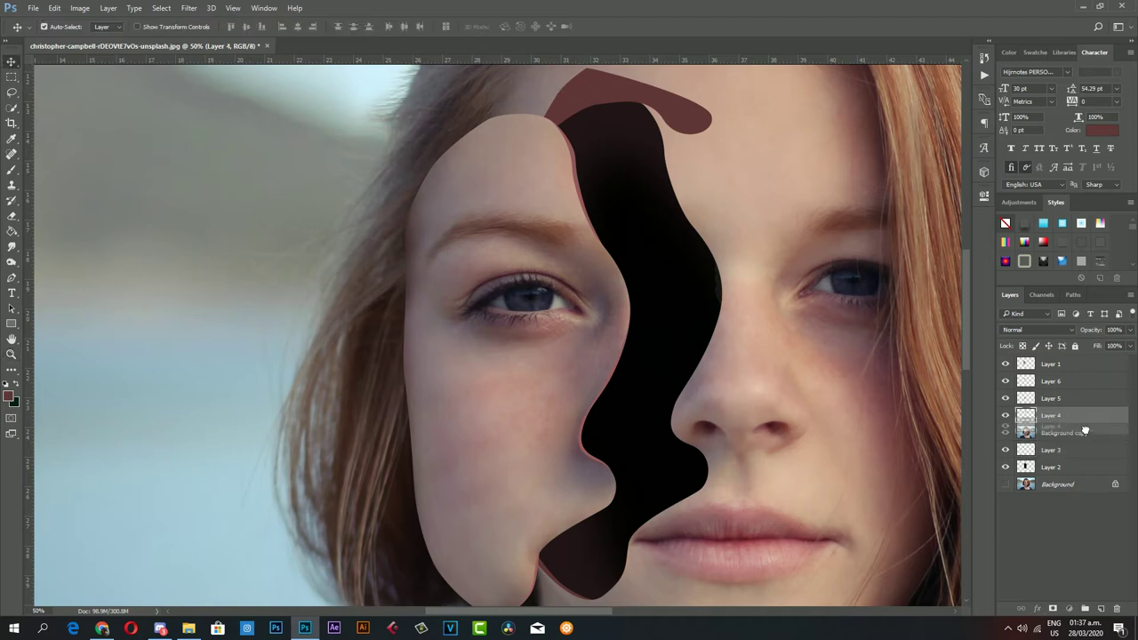
# - Drag the green-leaf-plant-on-brown-wooden-surface photo from File Explorer into the document
pyautogui.press('z')
pyautogui.hotkey('ctrl', '0')
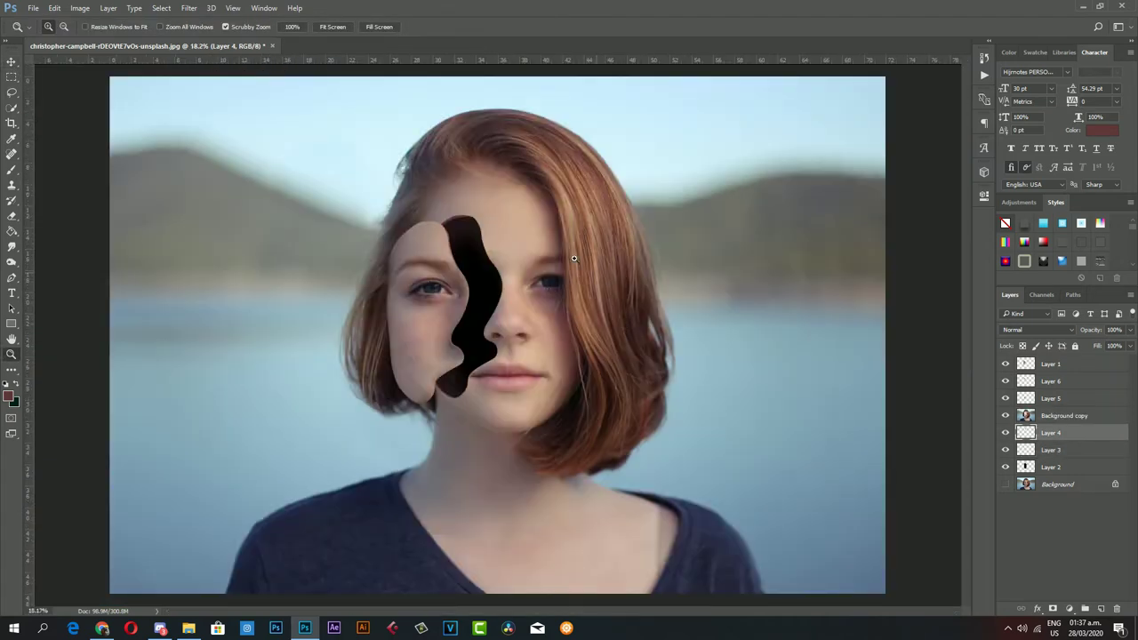
pyautogui.click(509, 244)
pyautogui.click(483, 309)
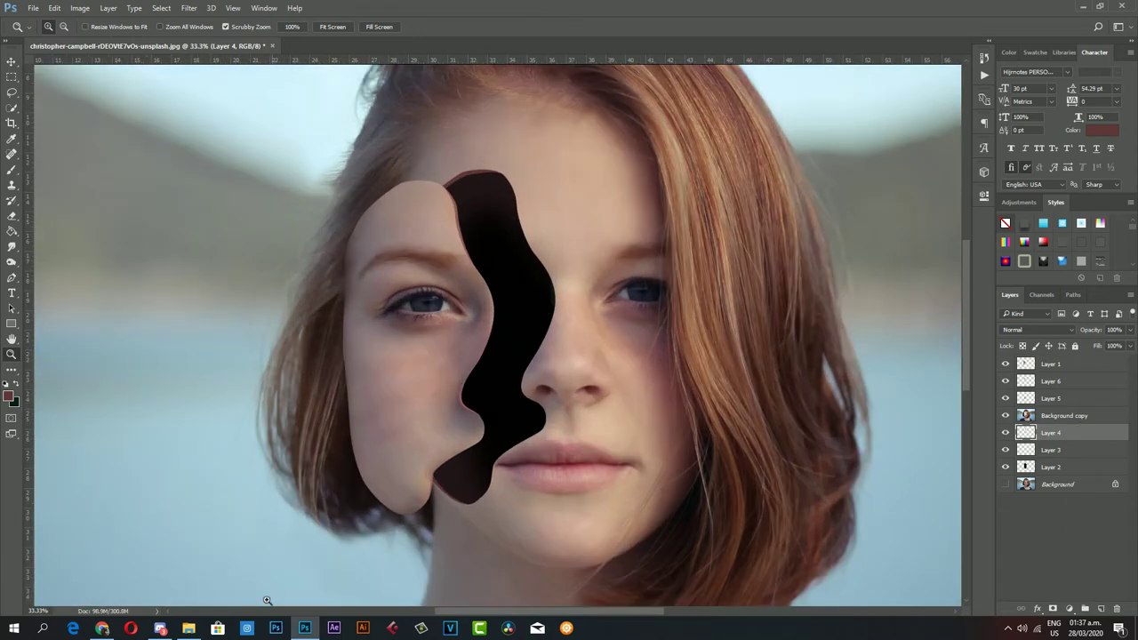
pyautogui.click(189, 629)
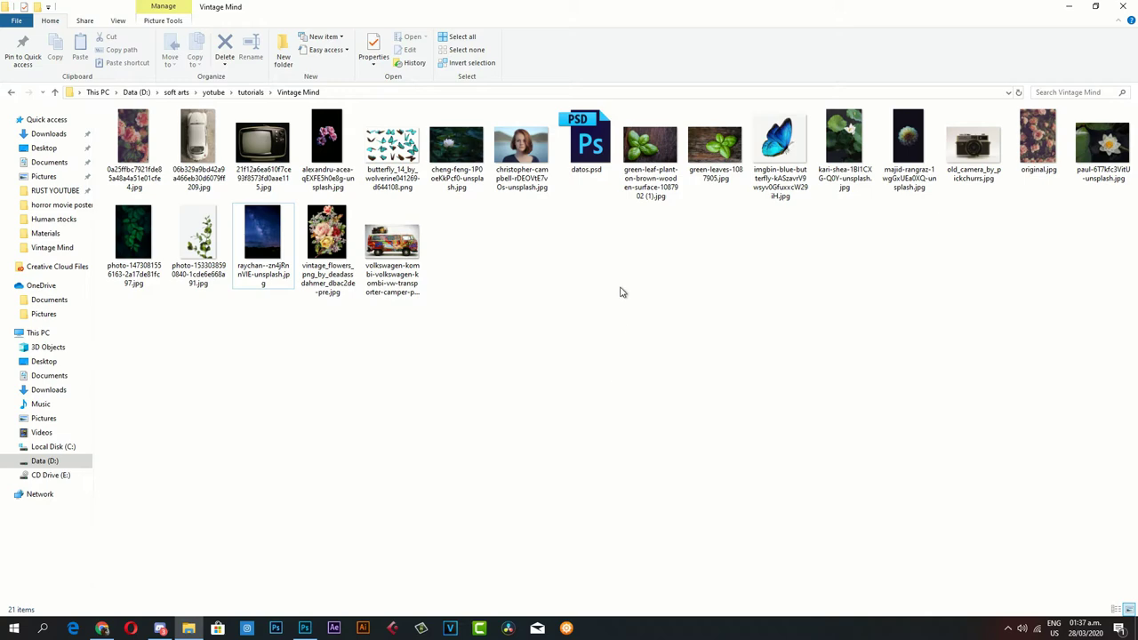
pyautogui.moveTo(656, 153); pyautogui.dragTo(377, 409)
# - Commit the placed basil photo and move its layer to the top of the stack
pyautogui.press('Return')
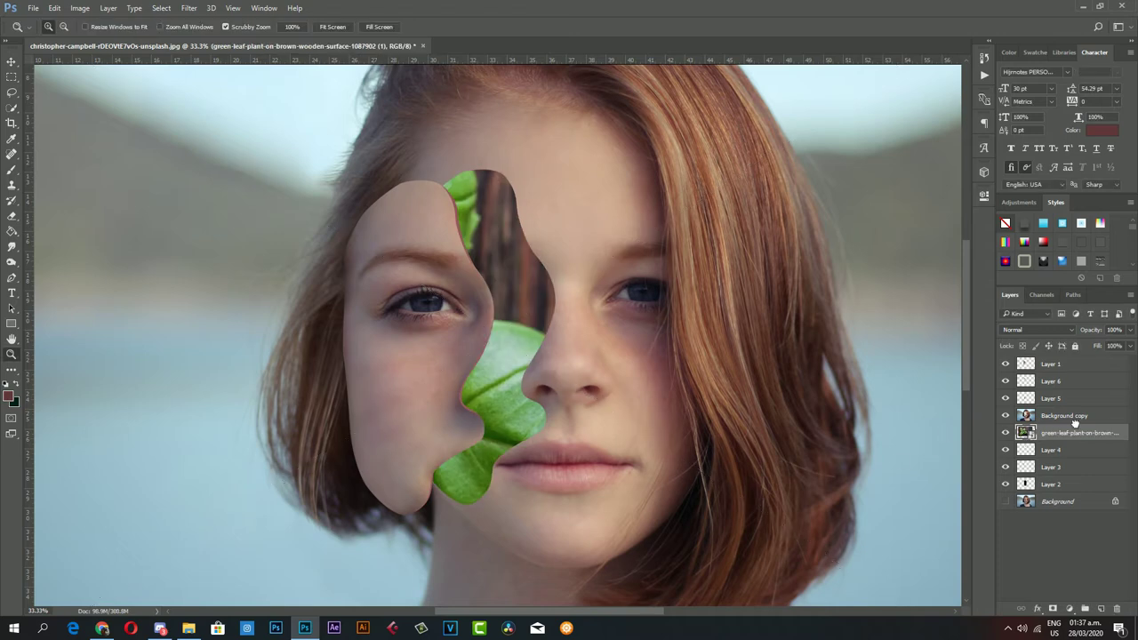
pyautogui.moveTo(1075, 424); pyautogui.dragTo(1067, 360)
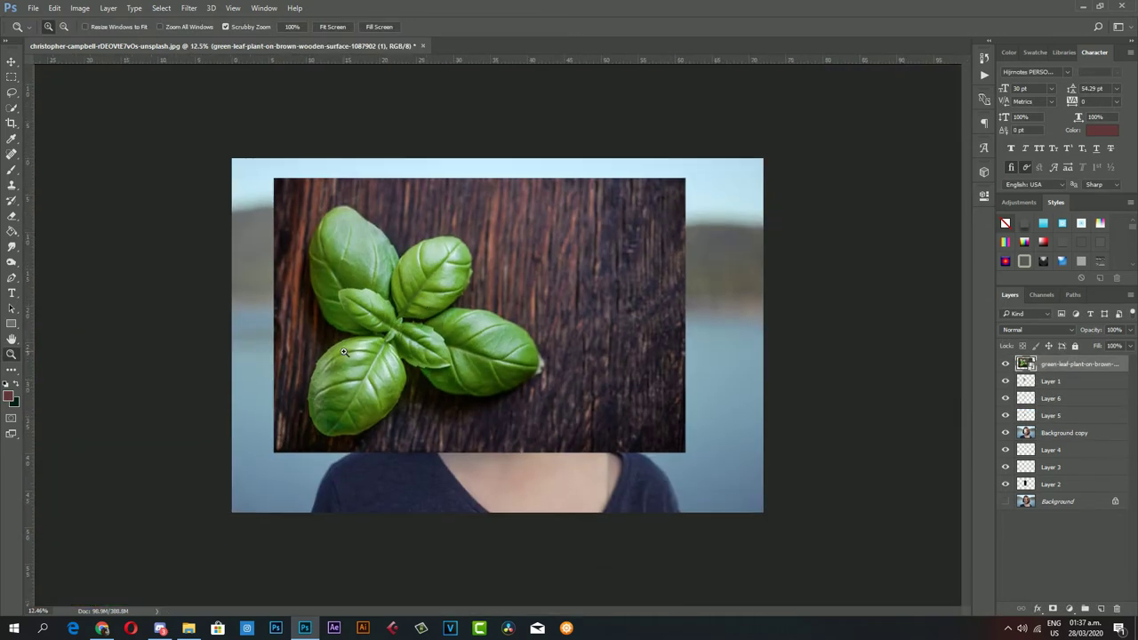
pyautogui.moveTo(496, 357); pyautogui.dragTo(229, 403)
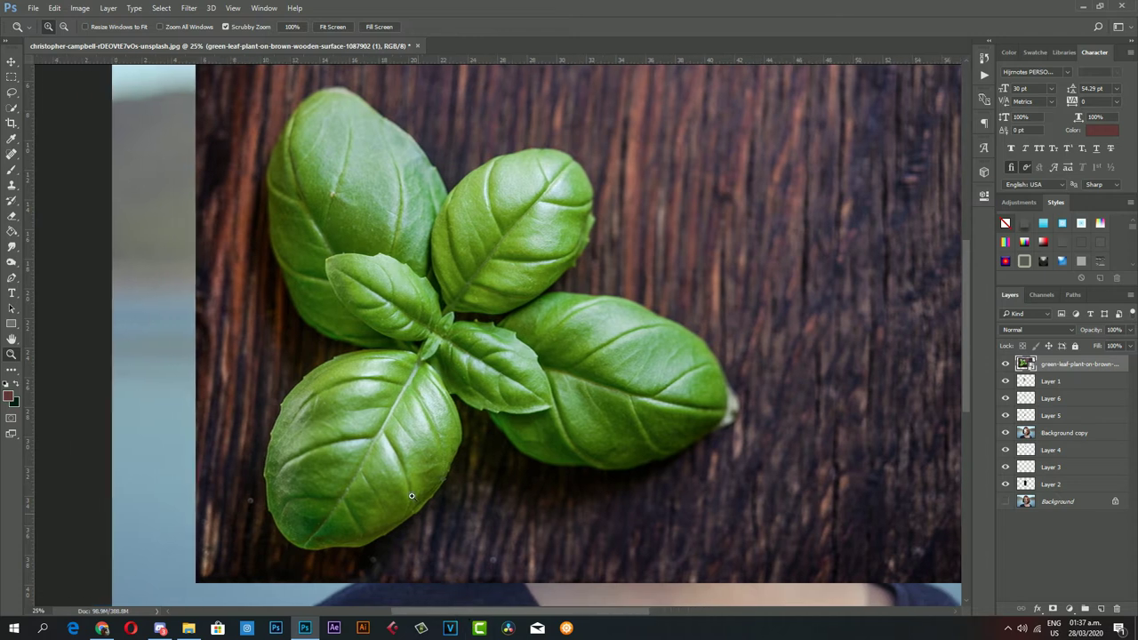
pyautogui.moveTo(417, 389)
pyautogui.mouseDown()
pyautogui.moveTo(447, 388)
pyautogui.moveTo(503, 198)
pyautogui.moveTo(572, 269)
pyautogui.mouseUp()
# - Quick-select all the basil leaves: upper-right, right, middle, upper-left and lower-left
pyautogui.press('w')
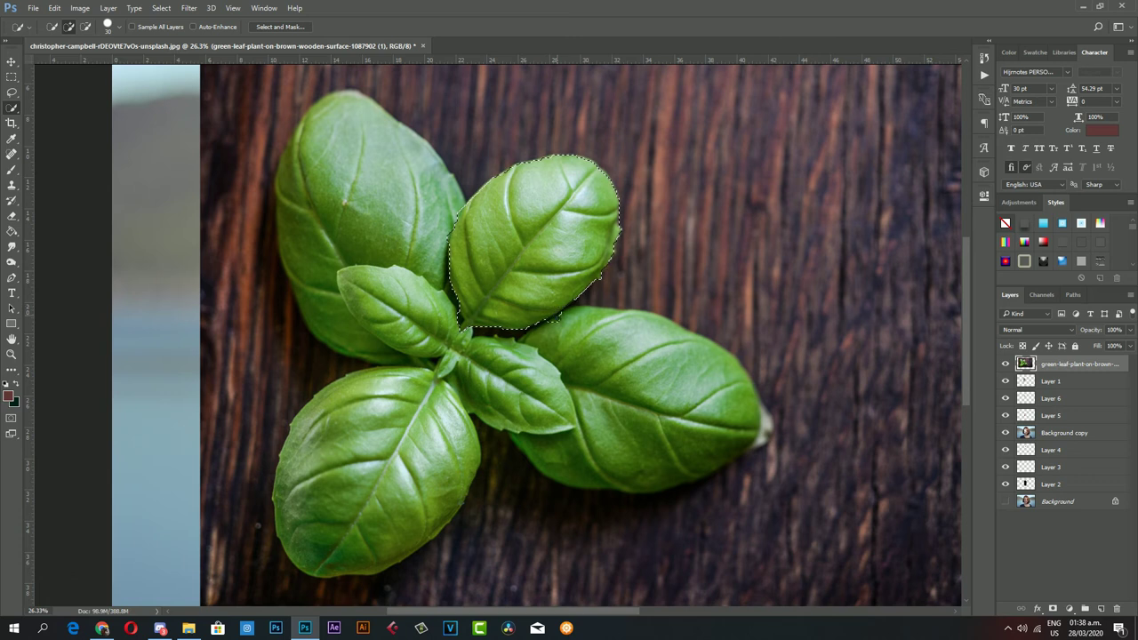
pyautogui.moveTo(625, 325)
pyautogui.mouseDown()
pyautogui.moveTo(681, 358)
pyautogui.moveTo(722, 409)
pyautogui.mouseUp()
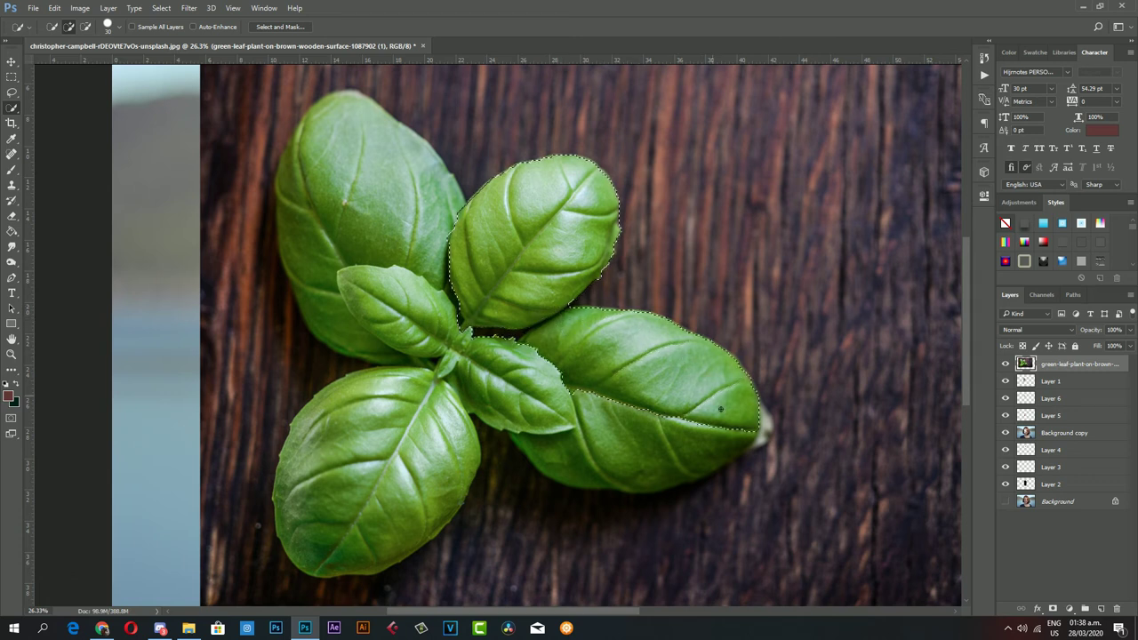
pyautogui.moveTo(691, 473); pyautogui.dragTo(583, 441)
pyautogui.moveTo(459, 357); pyautogui.dragTo(427, 324)
pyautogui.moveTo(368, 139); pyautogui.dragTo(350, 128)
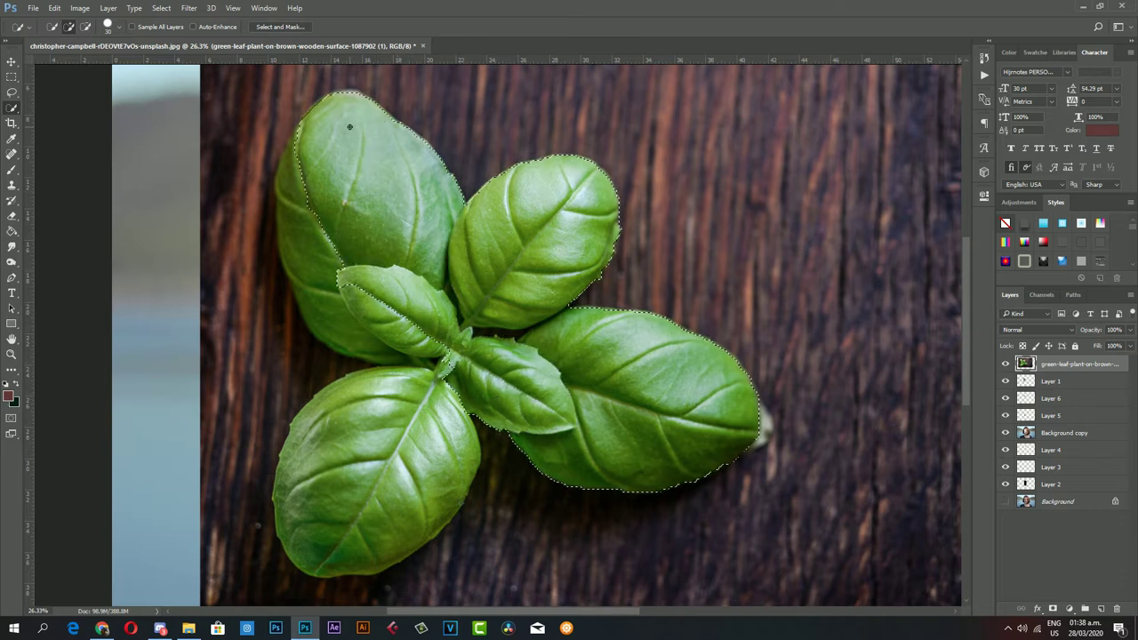
pyautogui.moveTo(293, 193); pyautogui.dragTo(352, 329)
pyautogui.moveTo(363, 401); pyautogui.dragTo(313, 438)
pyautogui.moveTo(298, 513); pyautogui.dragTo(359, 552)
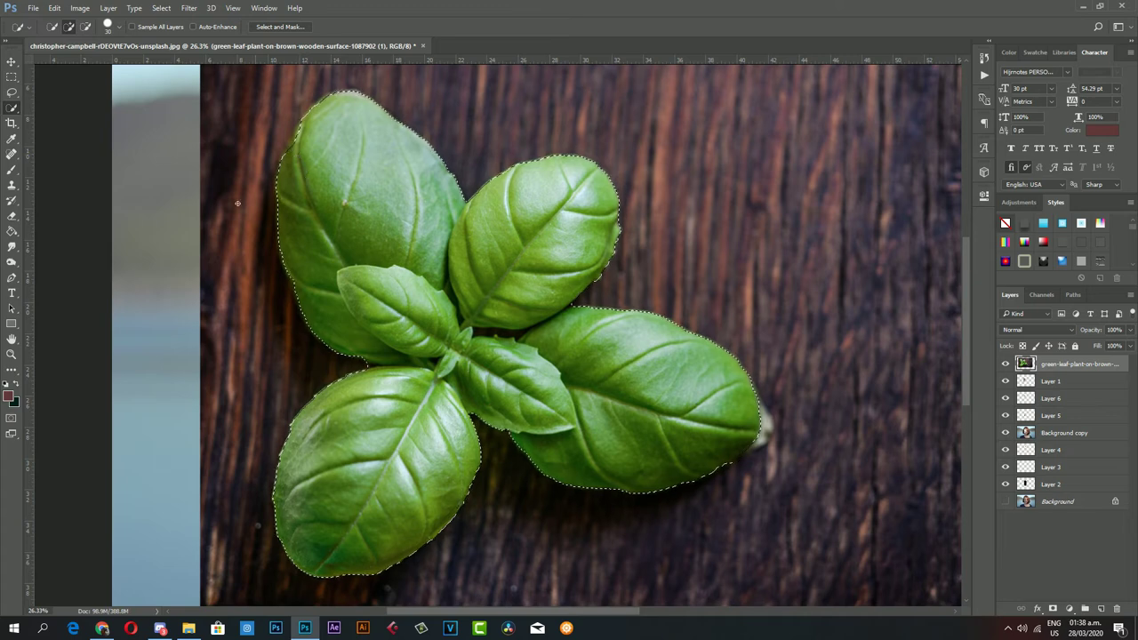
# - Copy the selected basil onto Layer 7 and hide the wood photo layer
pyautogui.hotkey('ctrl', 'j')
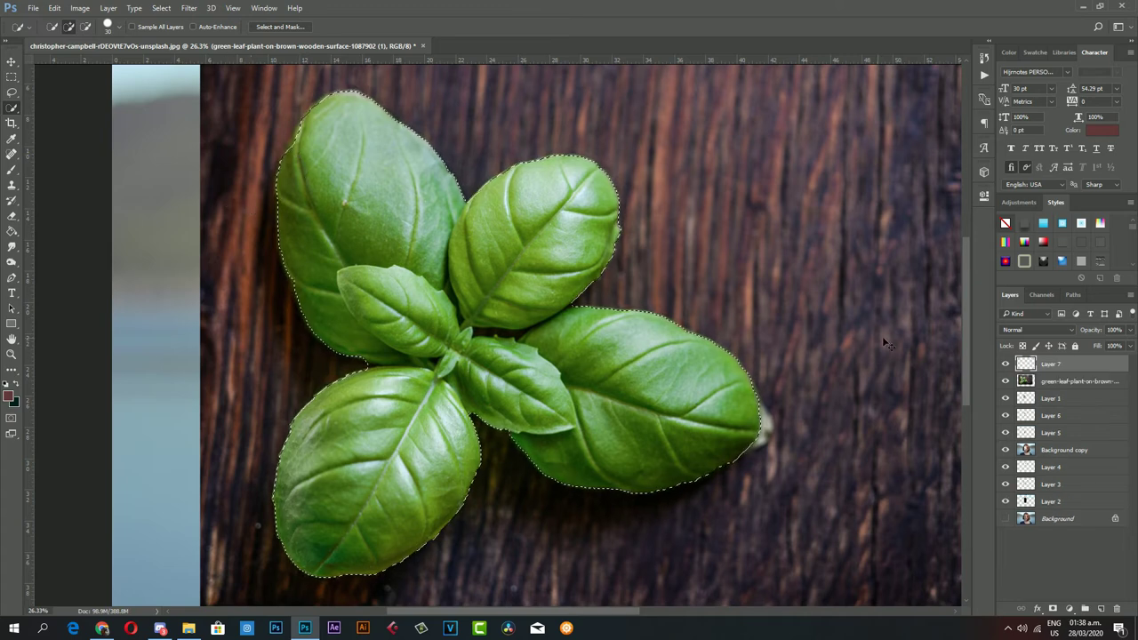
pyautogui.click(1005, 382)
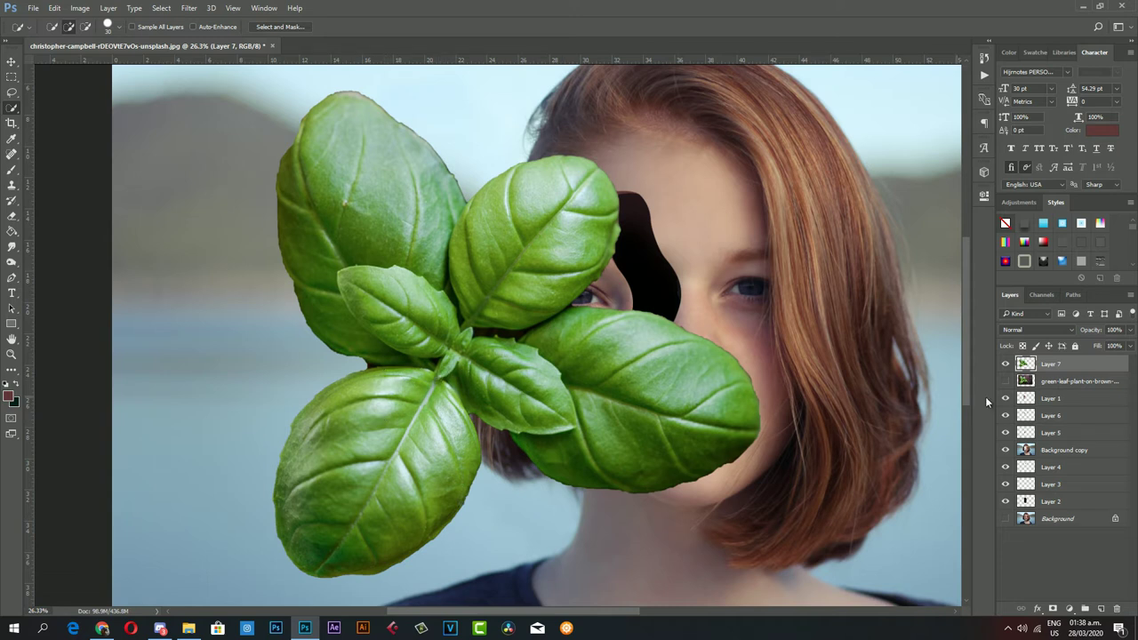
pyautogui.click(16, 218)
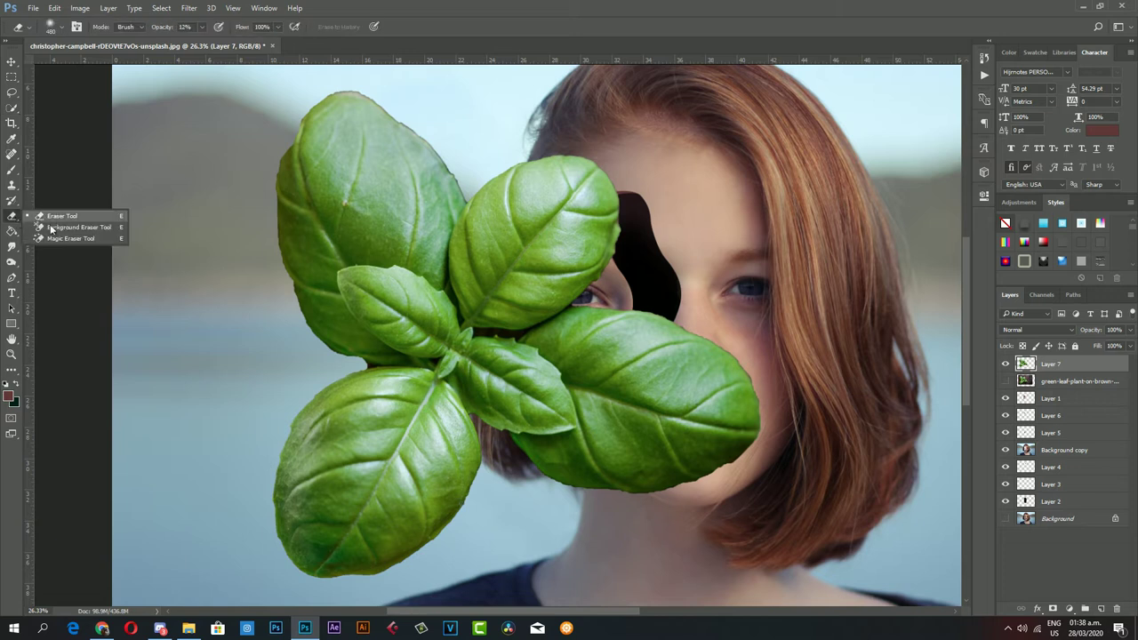
pyautogui.click(55, 232)
# - Set the Background Eraser Tool tolerance to 23%
pyautogui.click(273, 28)
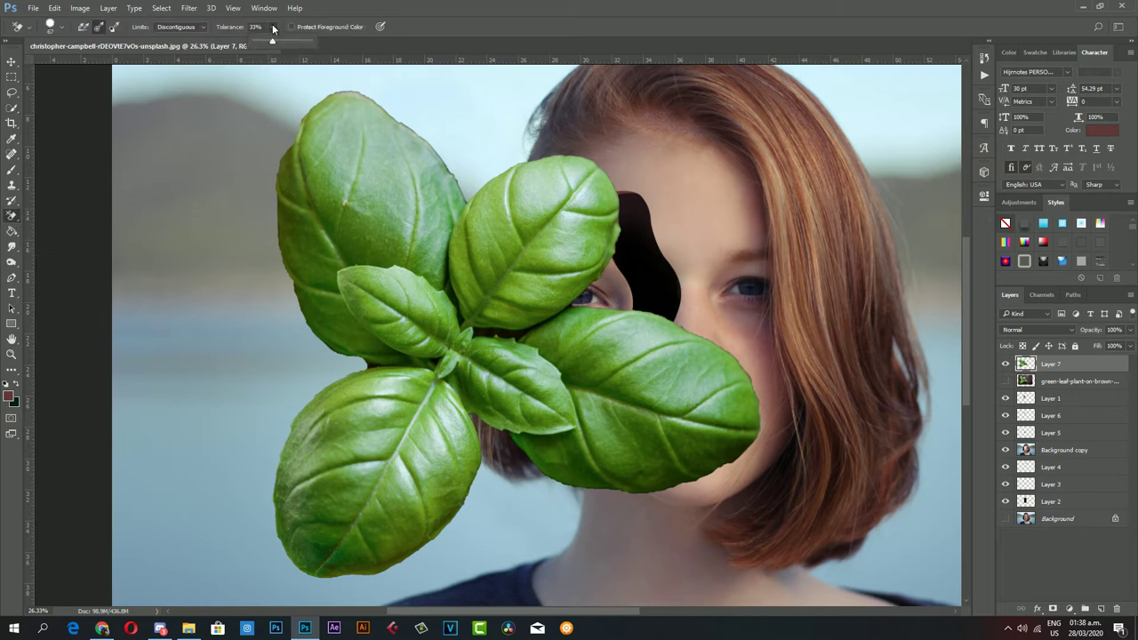
pyautogui.click(274, 30)
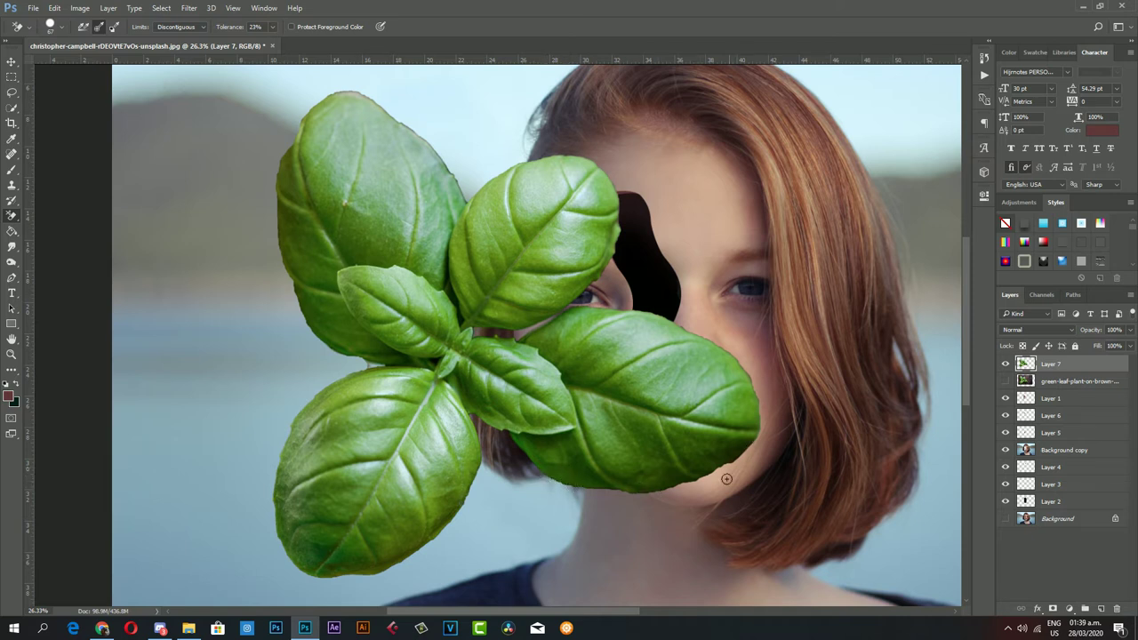
pyautogui.click(11, 62)
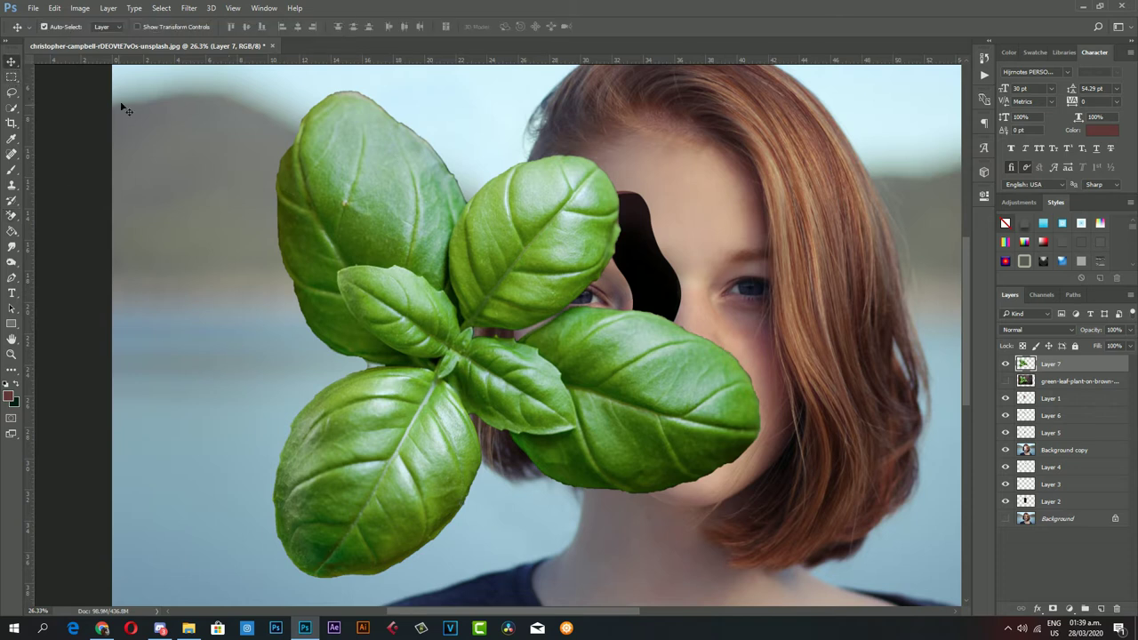
pyautogui.click(81, 8)
pyautogui.moveTo(97, 38)
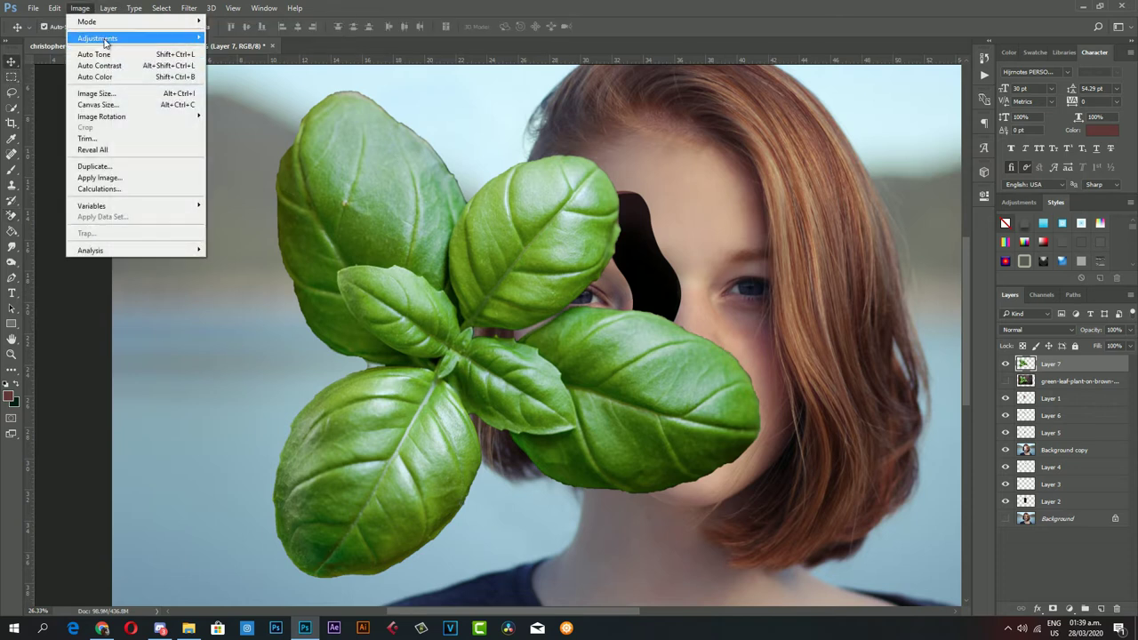
# - Darken the basil leaves with a Curves adjustment, pulling the midpoint down
pyautogui.click(227, 61)
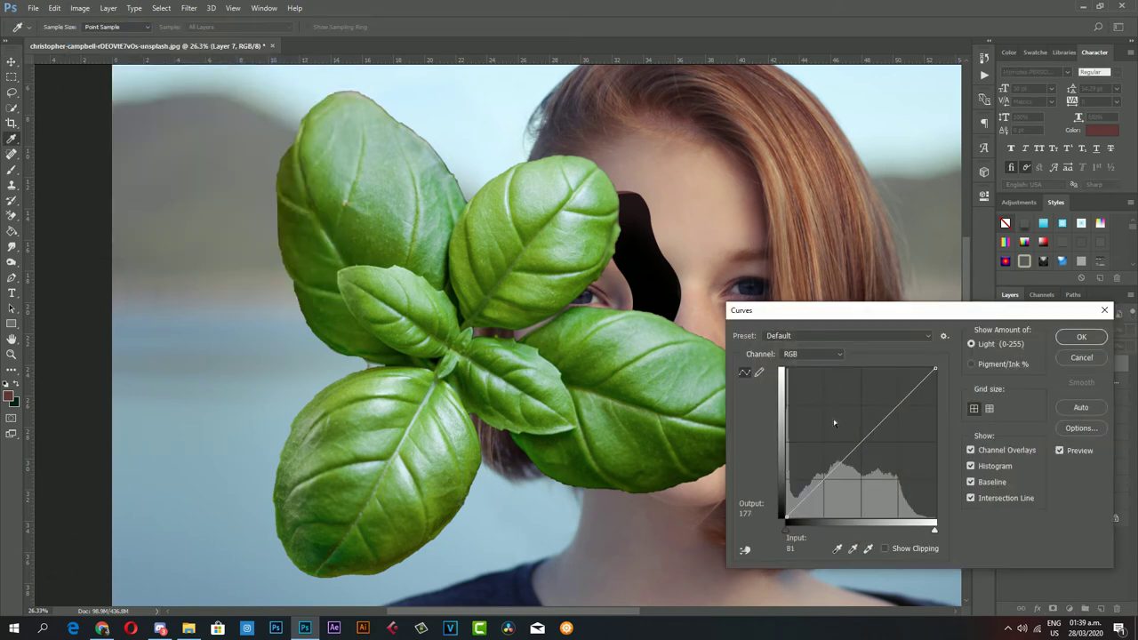
pyautogui.moveTo(860, 440); pyautogui.dragTo(869, 450)
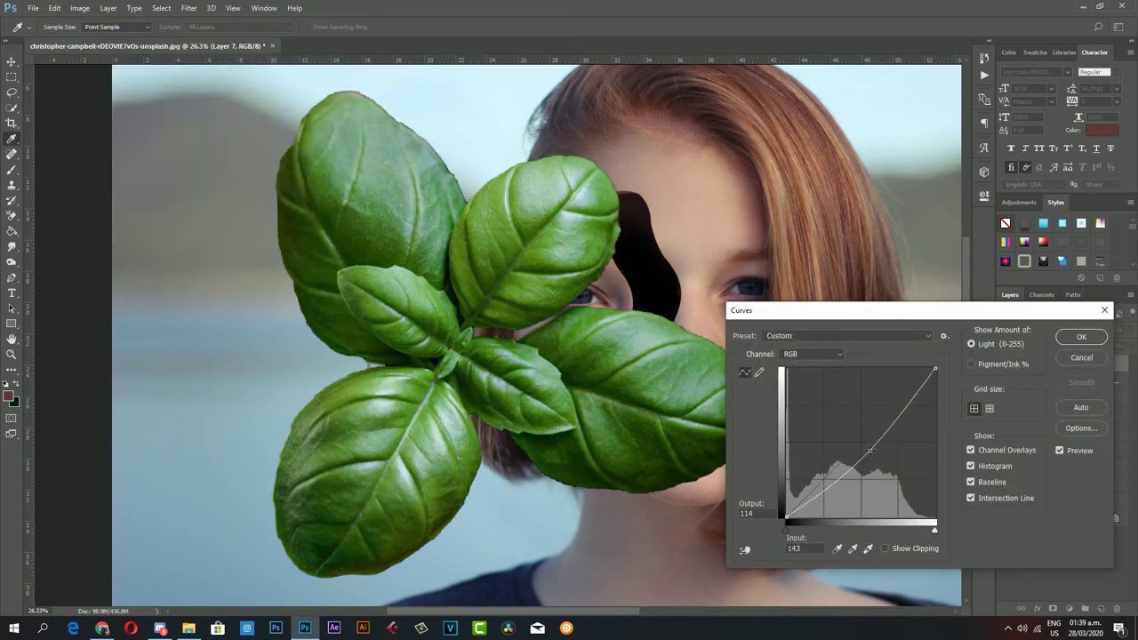
pyautogui.click(1069, 358)
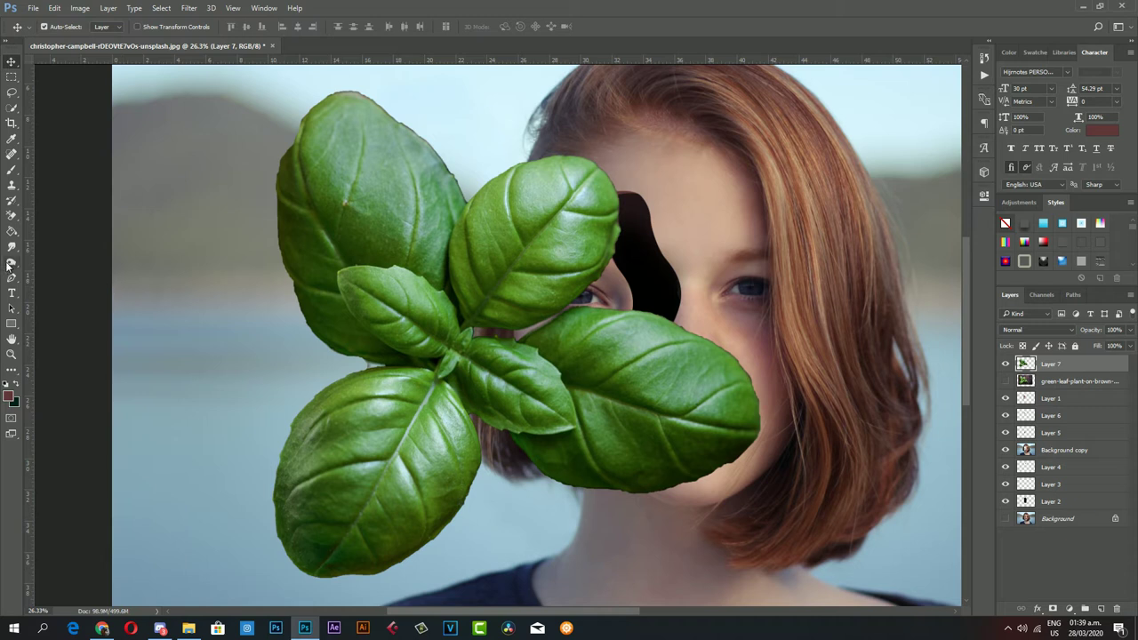
# - Dodge the highlights on the upper-right and lower-left leaves with a 259 px brush
pyautogui.click(15, 261)
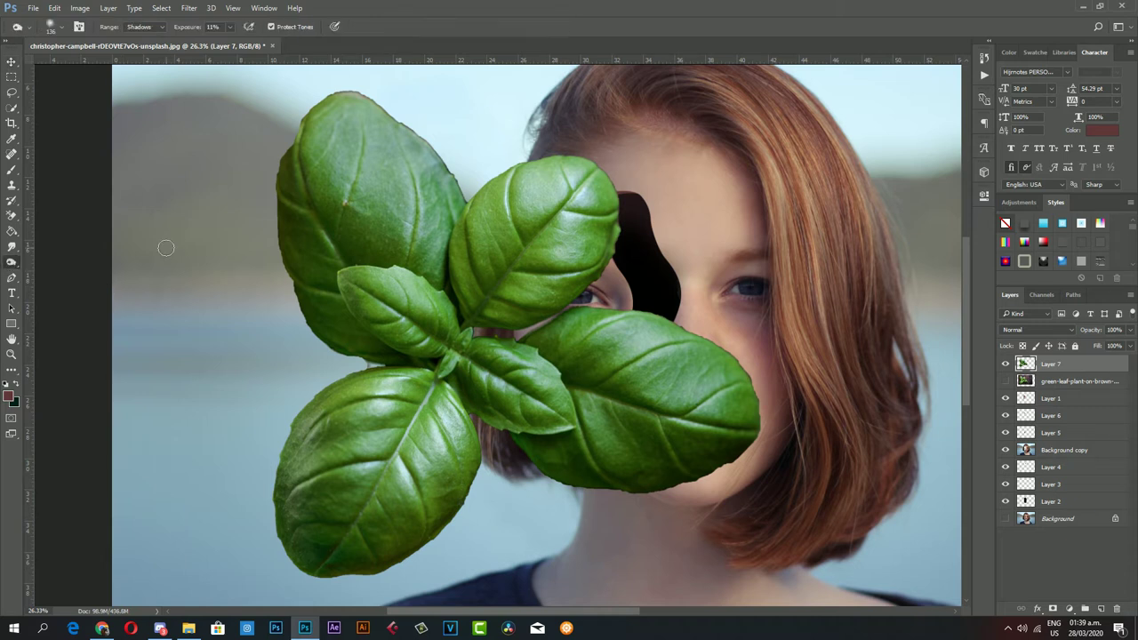
pyautogui.click(147, 26)
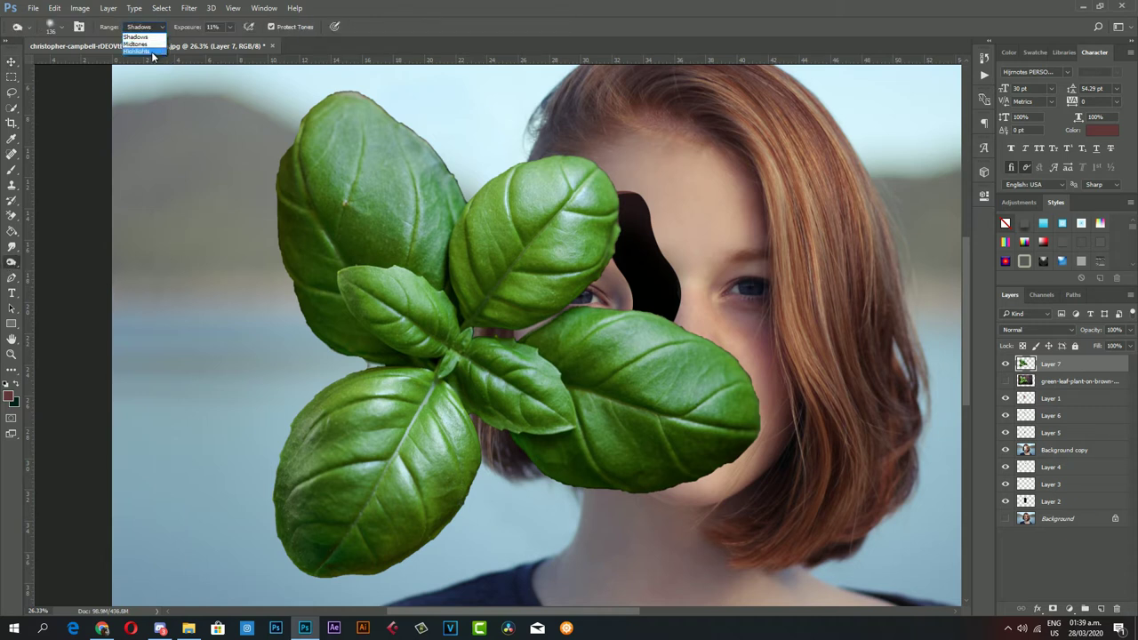
pyautogui.click(157, 51)
pyautogui.rightClick(556, 299)
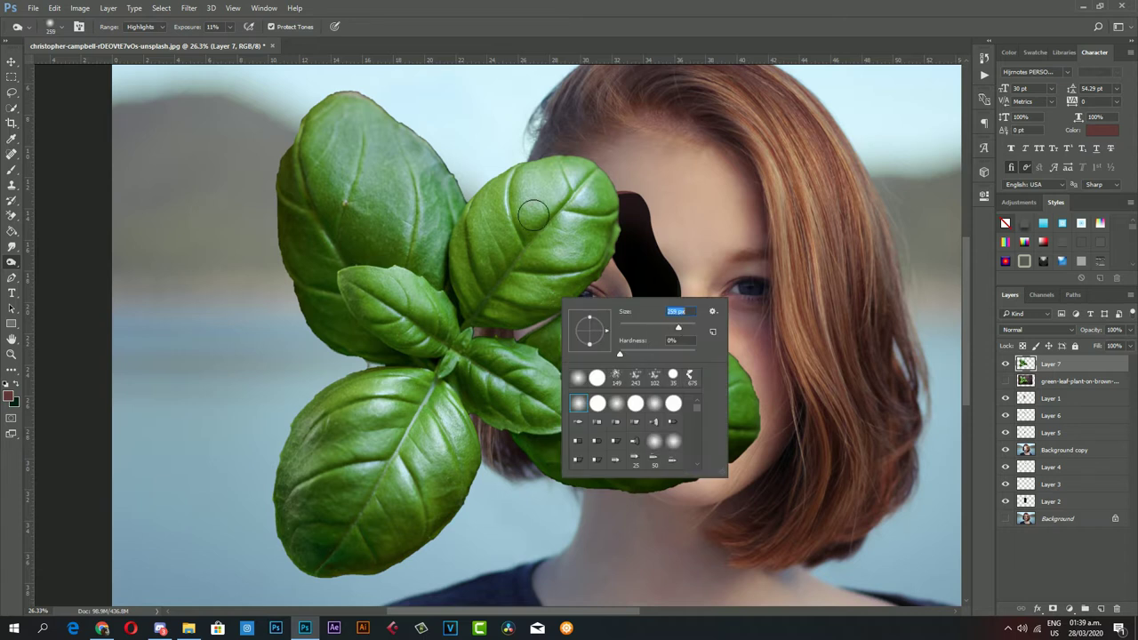
pyautogui.press('Return')
pyautogui.moveTo(573, 173)
pyautogui.mouseDown()
pyautogui.moveTo(549, 210)
pyautogui.moveTo(599, 167)
pyautogui.moveTo(560, 236)
pyautogui.mouseUp()
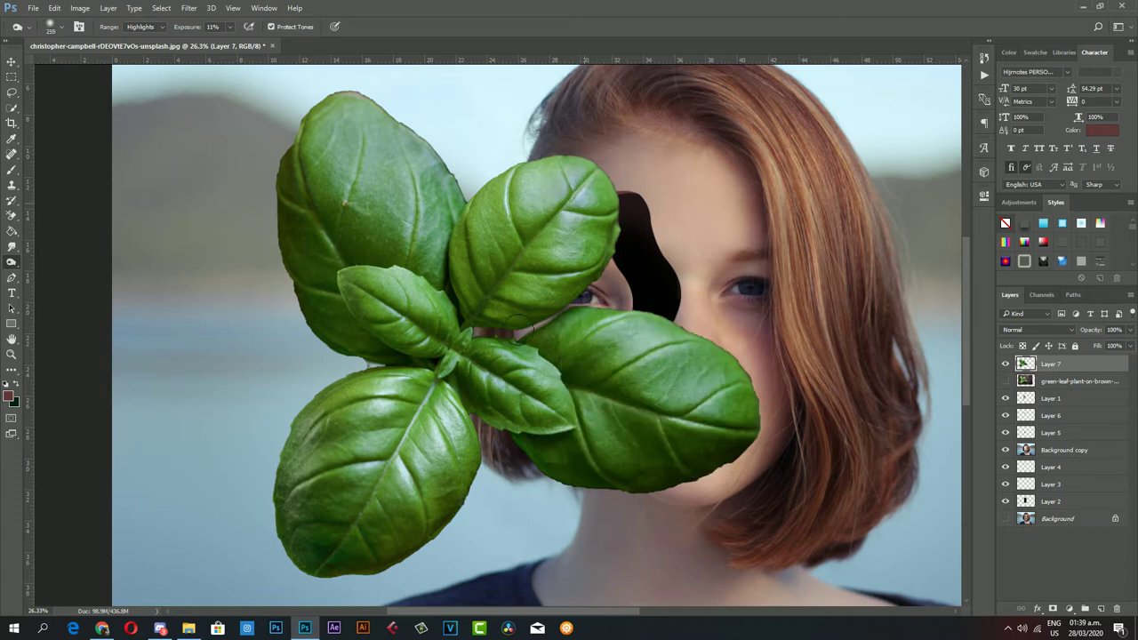
pyautogui.moveTo(376, 410)
pyautogui.mouseDown()
pyautogui.moveTo(446, 426)
pyautogui.moveTo(574, 348)
pyautogui.moveTo(544, 340)
pyautogui.moveTo(659, 323)
pyautogui.moveTo(571, 470)
pyautogui.moveTo(469, 411)
pyautogui.mouseUp()
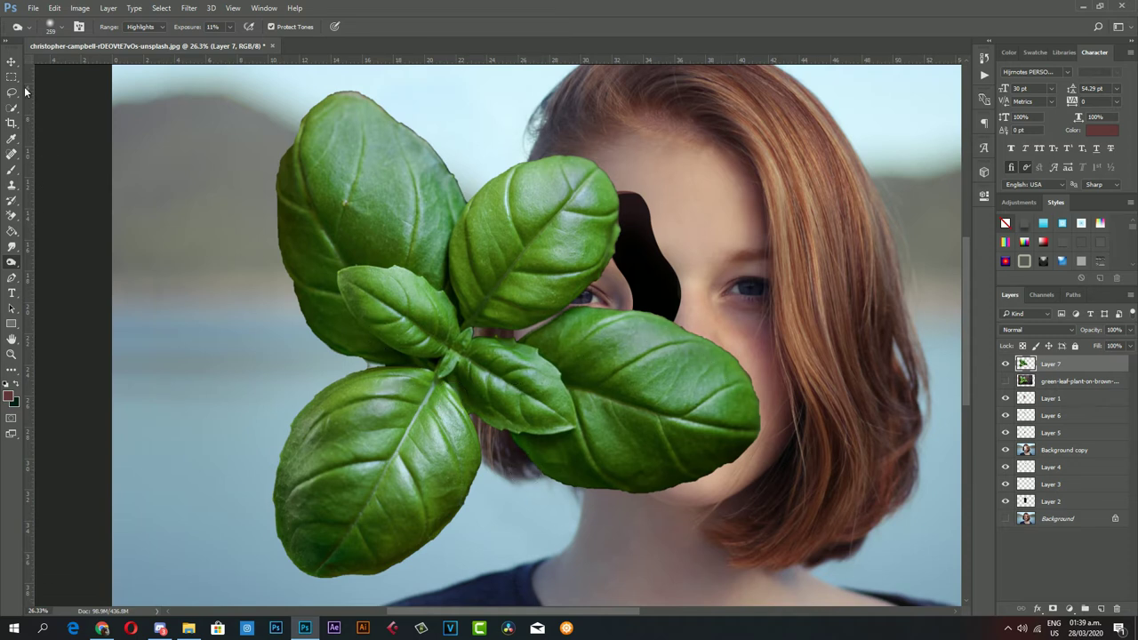
pyautogui.click(13, 59)
# - Shrink the basil leaf toward the face and move Layer 7 below the face layers
pyautogui.hotkey('ctrl', 't')
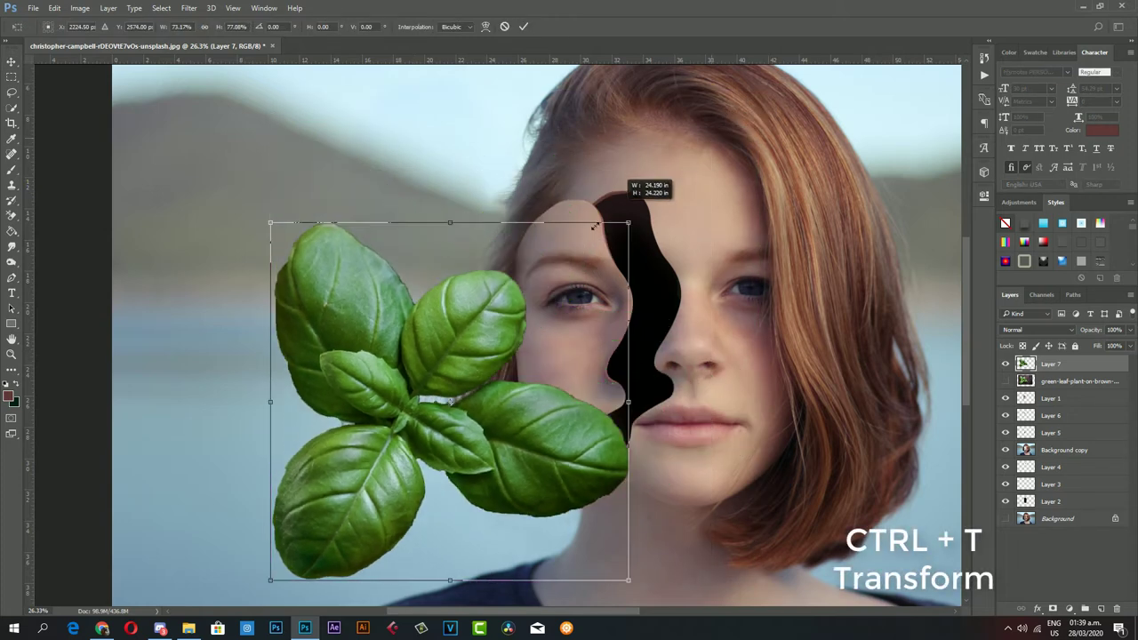
pyautogui.moveTo(760, 89); pyautogui.dragTo(490, 360)
pyautogui.moveTo(421, 444); pyautogui.dragTo(705, 387)
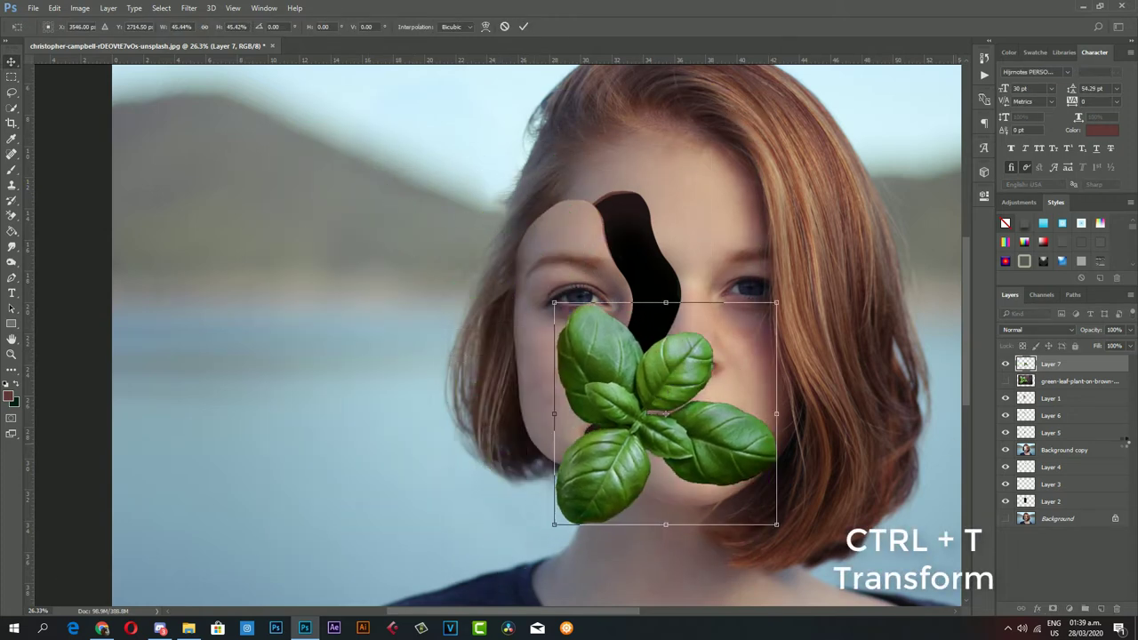
pyautogui.press('Return')
pyautogui.moveTo(1051, 364); pyautogui.dragTo(1082, 442)
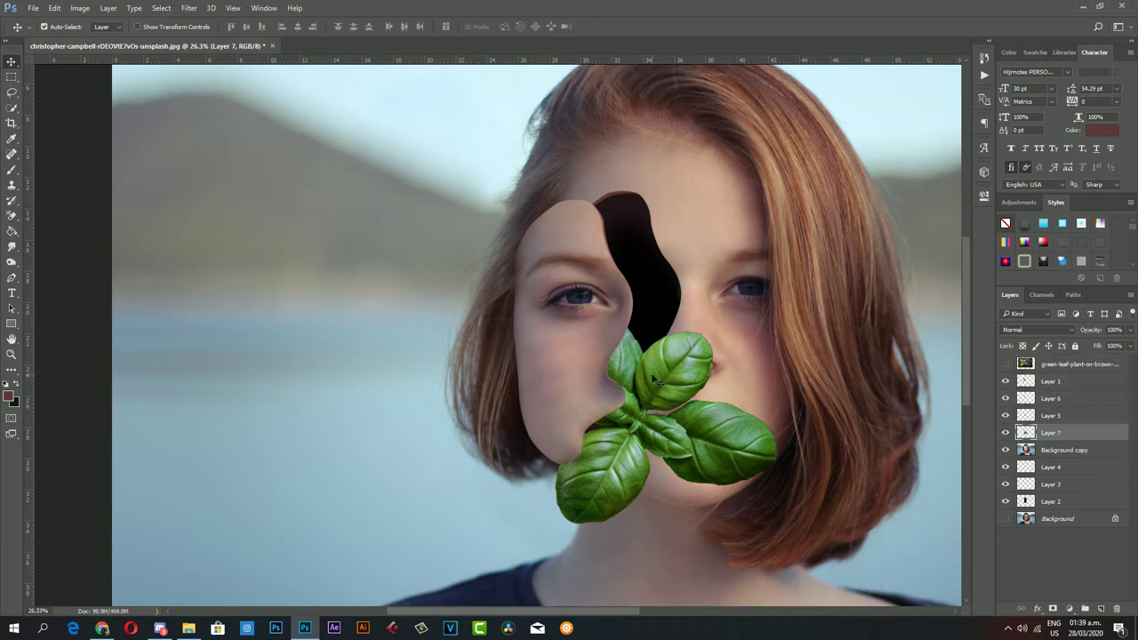
# - Scale the leaf to about 29% and tilt it -22° at the chin end of the gap
pyautogui.hotkey('ctrl', 't')
pyautogui.moveTo(655, 380); pyautogui.dragTo(655, 364)
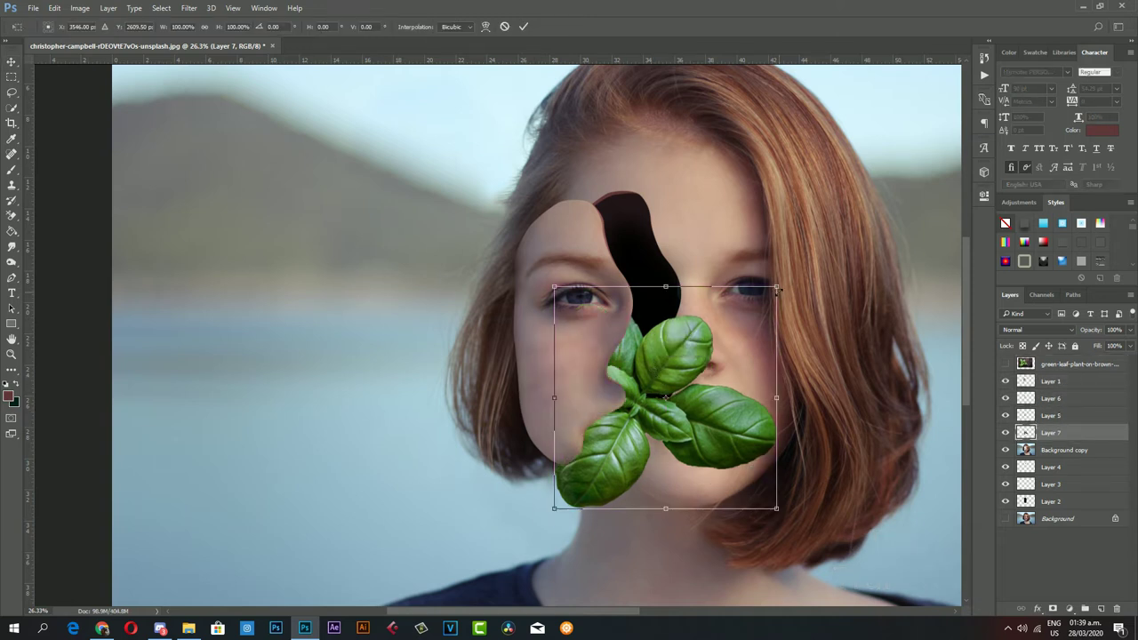
pyautogui.moveTo(778, 289)
pyautogui.mouseDown()
pyautogui.moveTo(650, 434)
pyautogui.moveTo(629, 428)
pyautogui.moveTo(655, 418)
pyautogui.mouseUp()
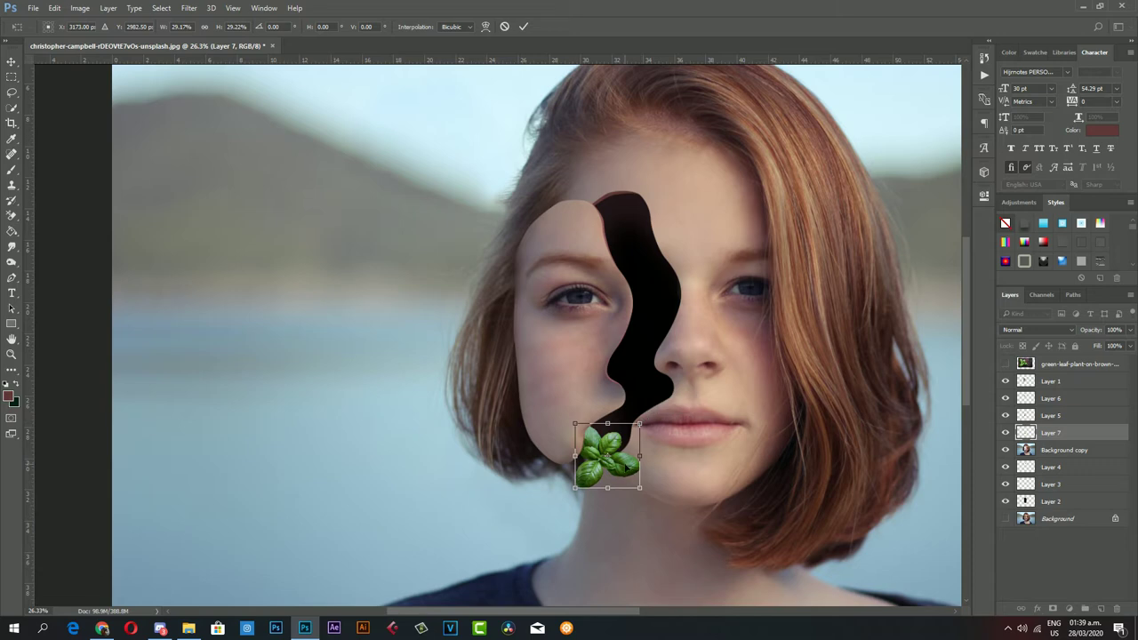
pyautogui.moveTo(672, 472); pyautogui.dragTo(671, 450)
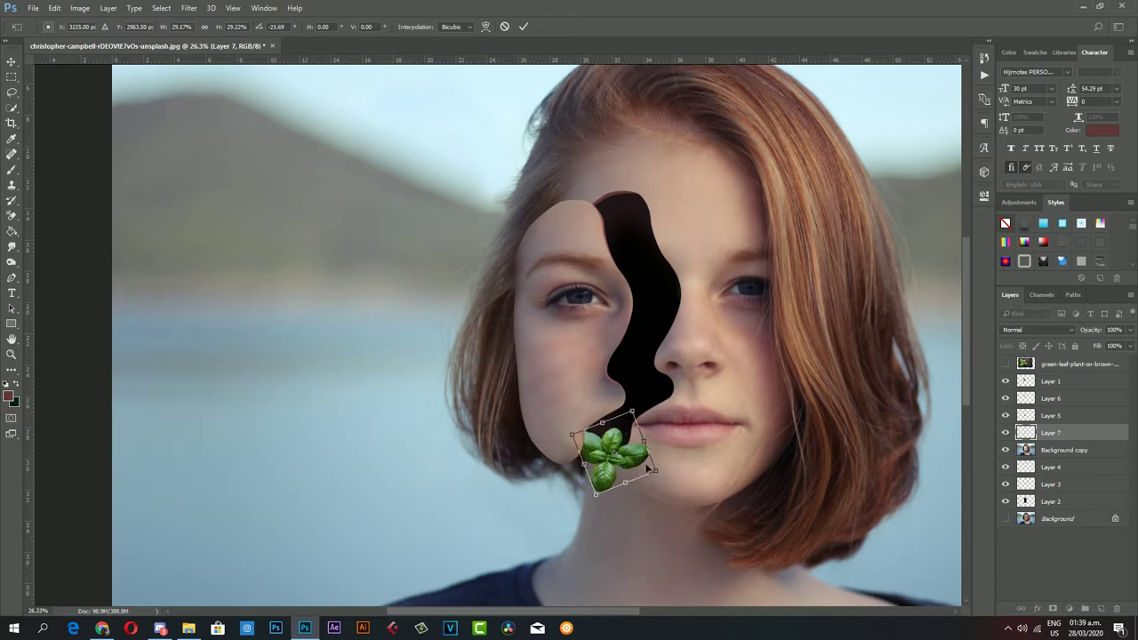
pyautogui.press('Return')
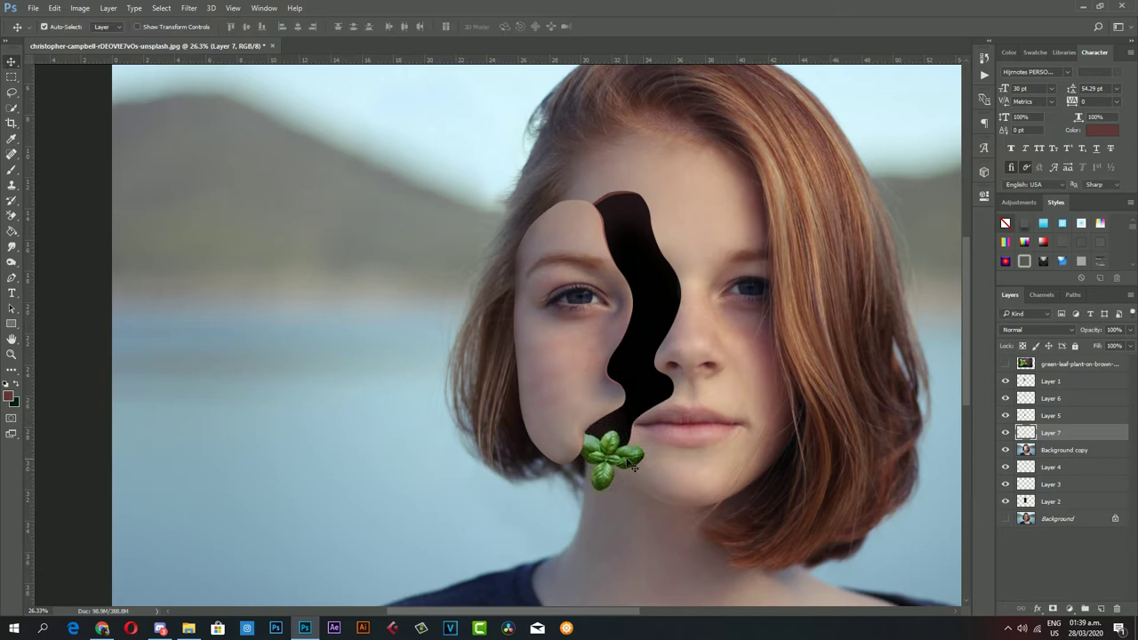
pyautogui.press('z')
pyautogui.click(626, 442)
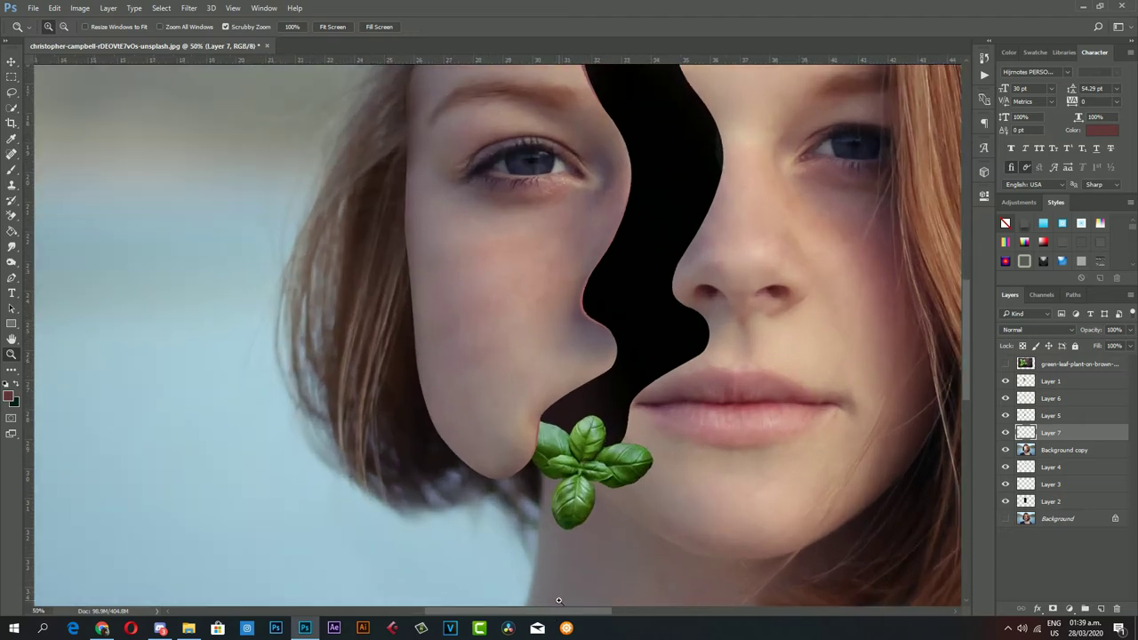
pyautogui.moveTo(567, 613); pyautogui.dragTo(582, 613)
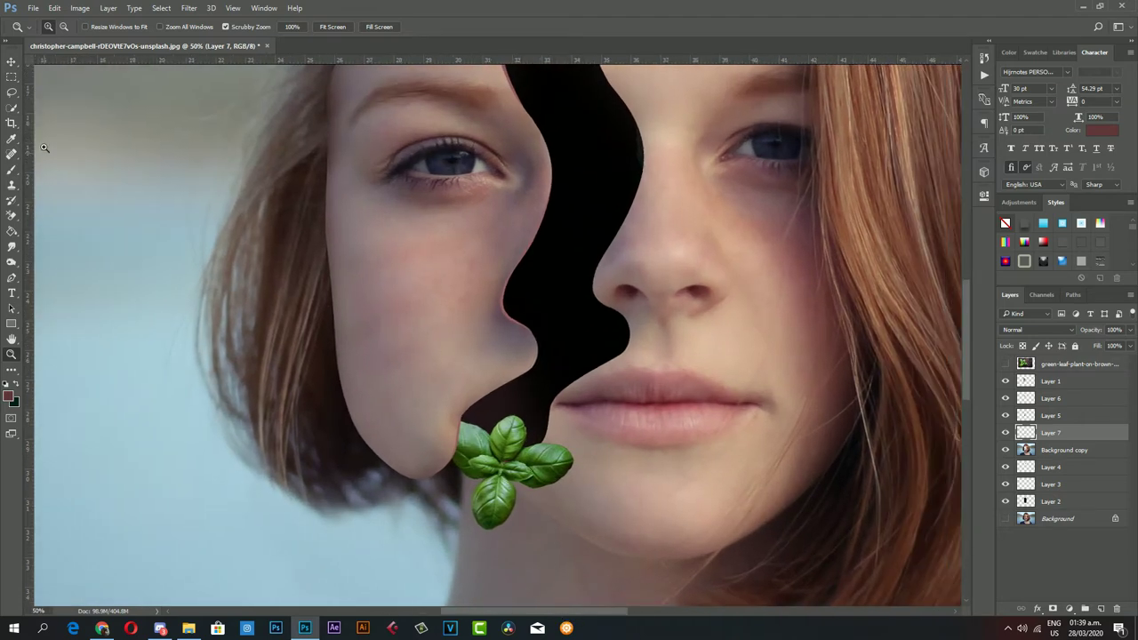
pyautogui.click(11, 61)
pyautogui.scroll(2, 552, 367)
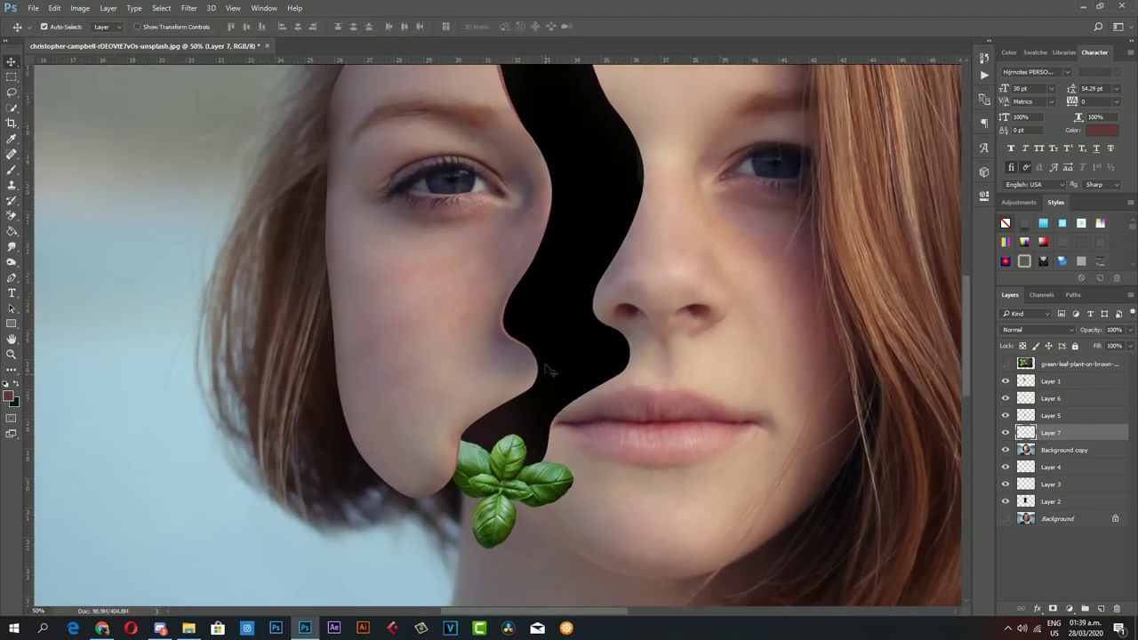
pyautogui.scroll(1, 551, 374)
# - Duplicate the basil leaf and place copies up the gap, beside the nose and on the cheek
pyautogui.hotkey('ctrl', 'j')
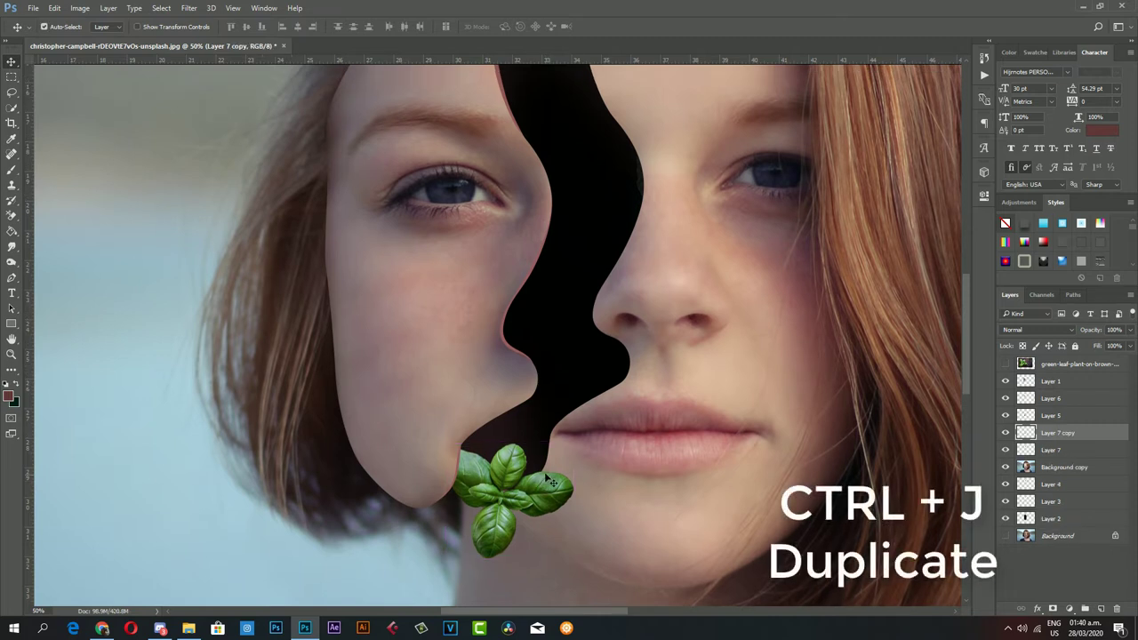
pyautogui.moveTo(504, 513); pyautogui.dragTo(622, 182)
pyautogui.scroll(3, 622, 223)
pyautogui.hotkey('ctrl', 'j')
pyautogui.moveTo(622, 240); pyautogui.dragTo(614, 338)
pyautogui.hotkey('ctrl', 't')
pyautogui.moveTo(587, 418); pyautogui.dragTo(642, 390)
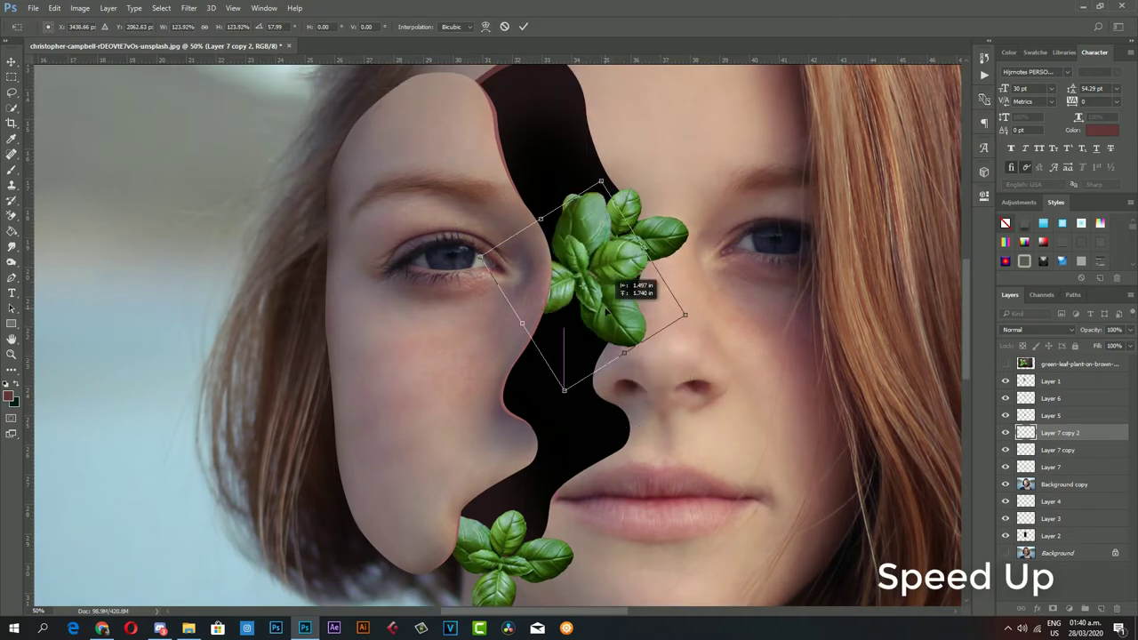
pyautogui.hotkey('ctrl', 'alt', 't')
pyautogui.moveTo(622, 291)
pyautogui.mouseDown()
pyautogui.moveTo(588, 438)
pyautogui.moveTo(598, 446)
pyautogui.mouseUp()
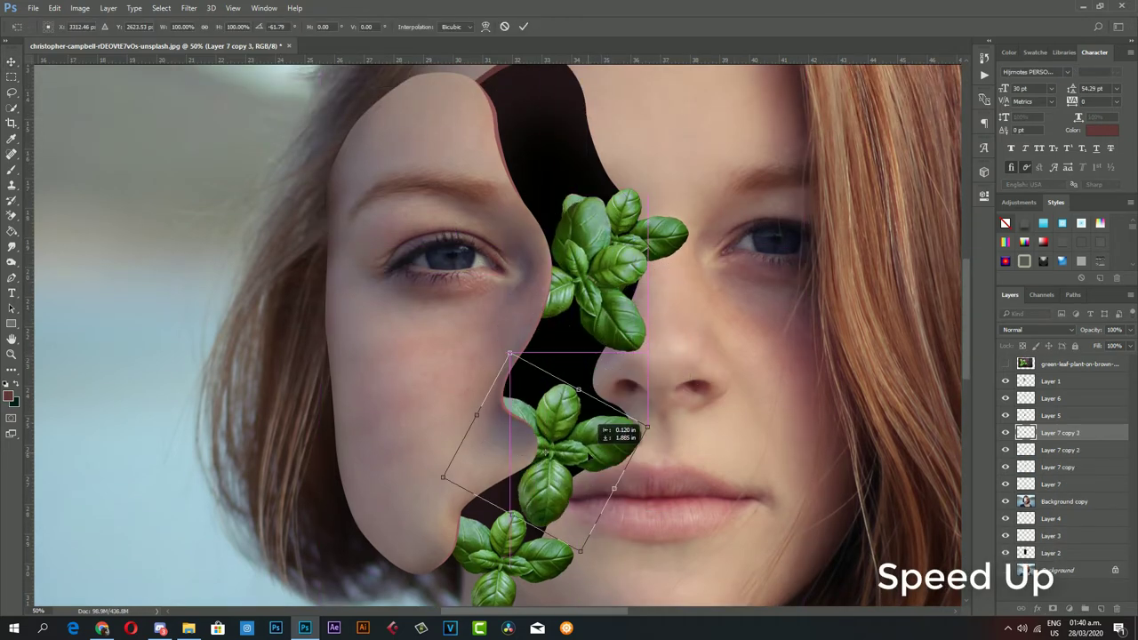
pyautogui.press('Return')
pyautogui.scroll(3, 598, 445)
# - Add rotated basil copies at the top of the gap by the forehead
pyautogui.hotkey('ctrl', 'alt', 't')
pyautogui.moveTo(578, 498); pyautogui.dragTo(555, 178)
pyautogui.moveTo(643, 230)
pyautogui.mouseDown()
pyautogui.moveTo(622, 191)
pyautogui.moveTo(640, 213)
pyautogui.mouseUp()
pyautogui.press('Return')
pyautogui.hotkey('ctrl', 'alt', 't')
pyautogui.press('Return')
# - Select all basil layers, Layer 7 through Layer 7 copy 5
pyautogui.press('z')
pyautogui.moveTo(689, 396); pyautogui.dragTo(673, 381)
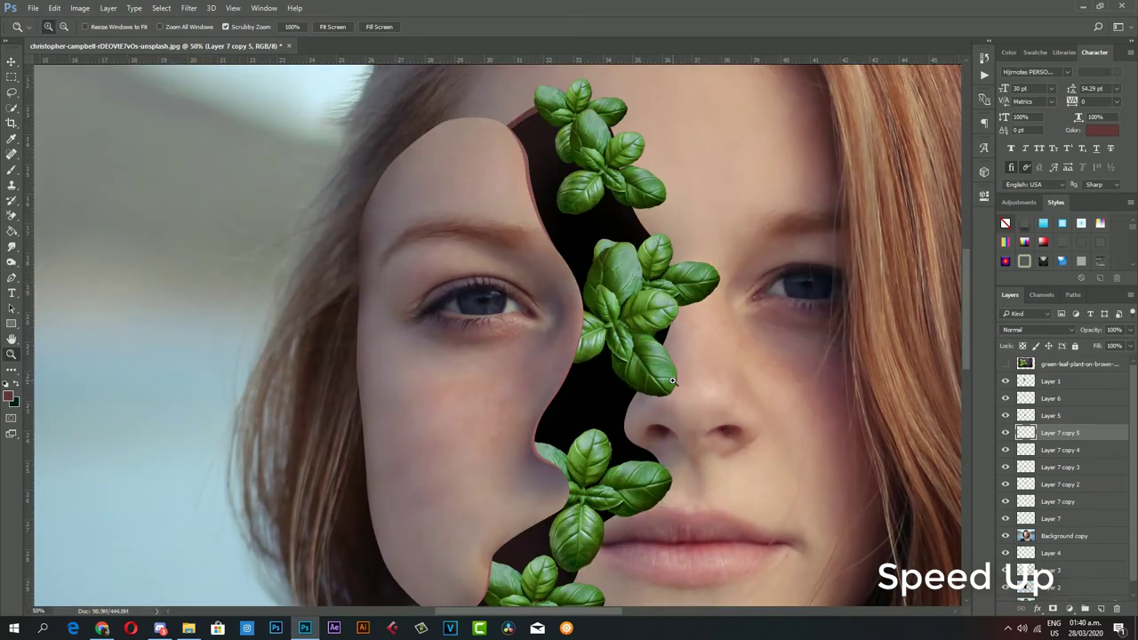
pyautogui.scroll(2, 534, 338)
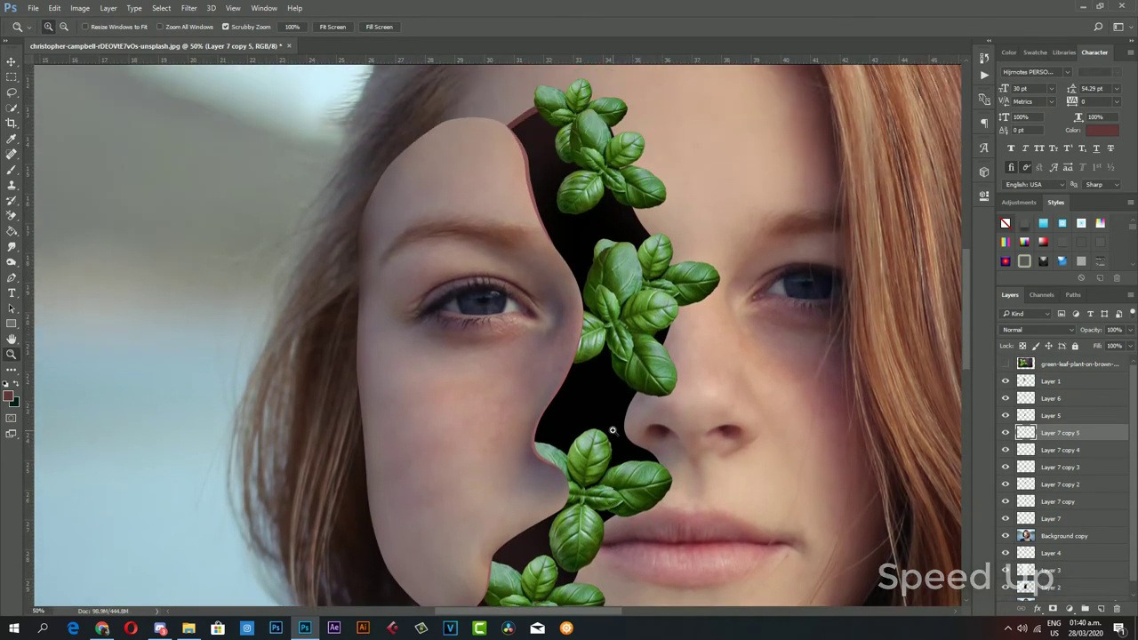
pyautogui.click(1005, 433)
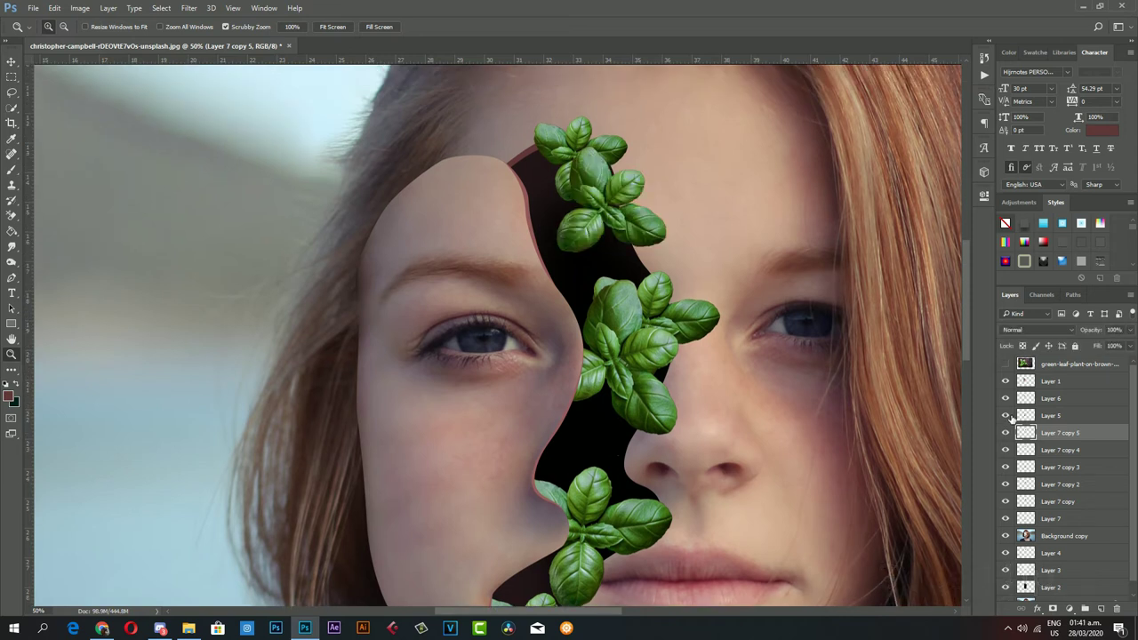
pyautogui.click(1005, 415)
pyautogui.scroll(-1, 1020, 433)
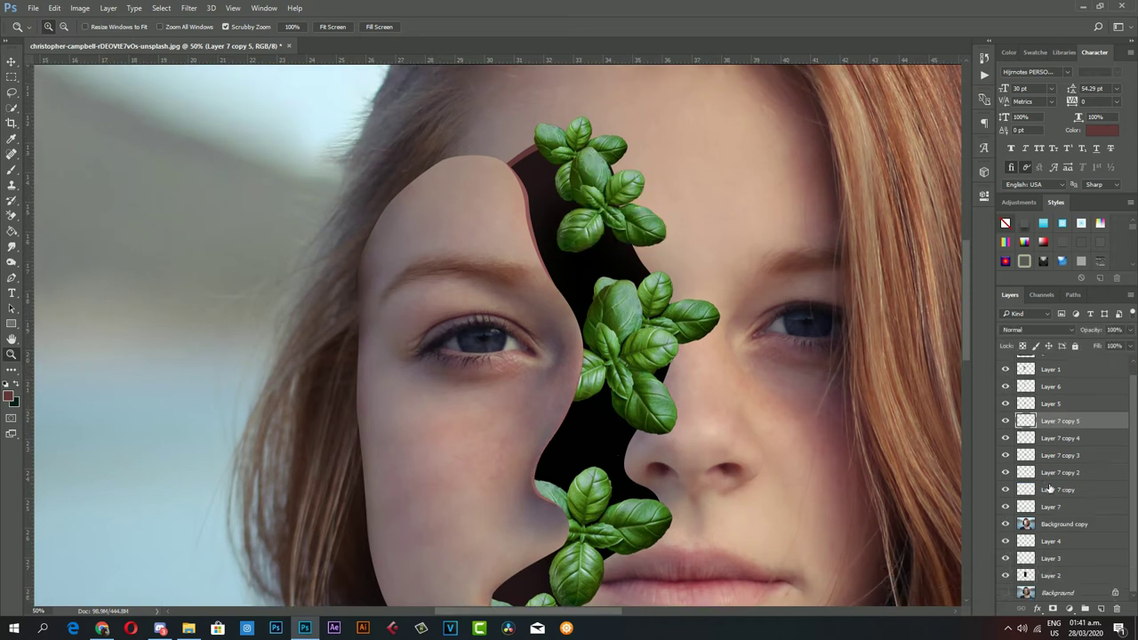
pyautogui.keyDown('shift'); pyautogui.click(1014, 507); pyautogui.keyUp('shift')
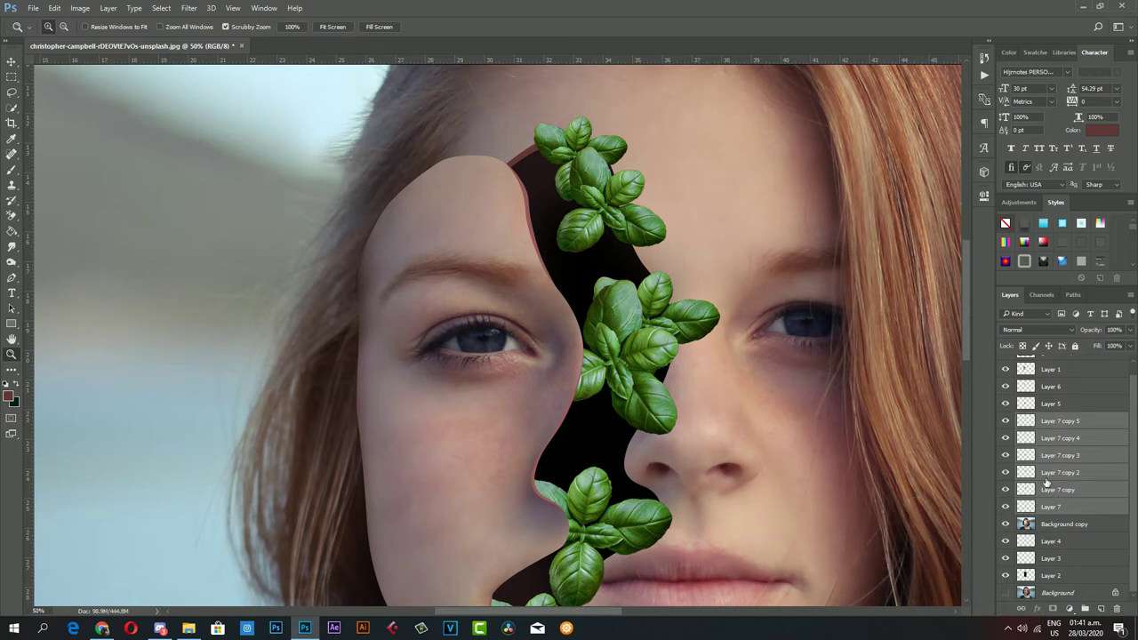
# - Group the basil layers and add a new layer with a near-black brush colour sampled from the gap
pyautogui.hotkey('ctrl', 'g')
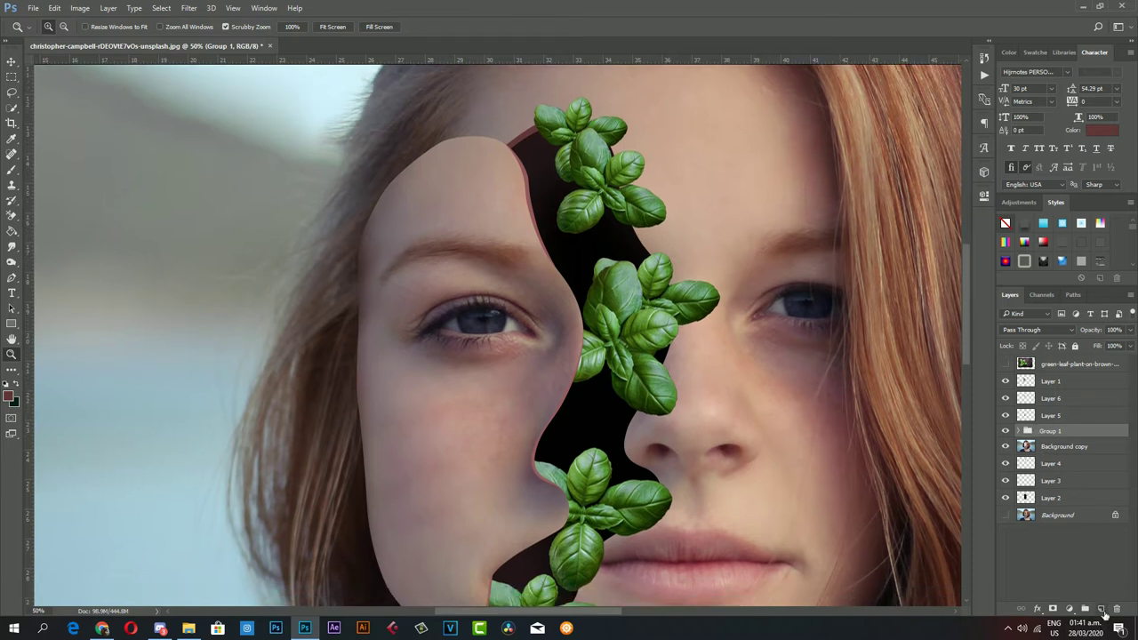
pyautogui.click(1101, 609)
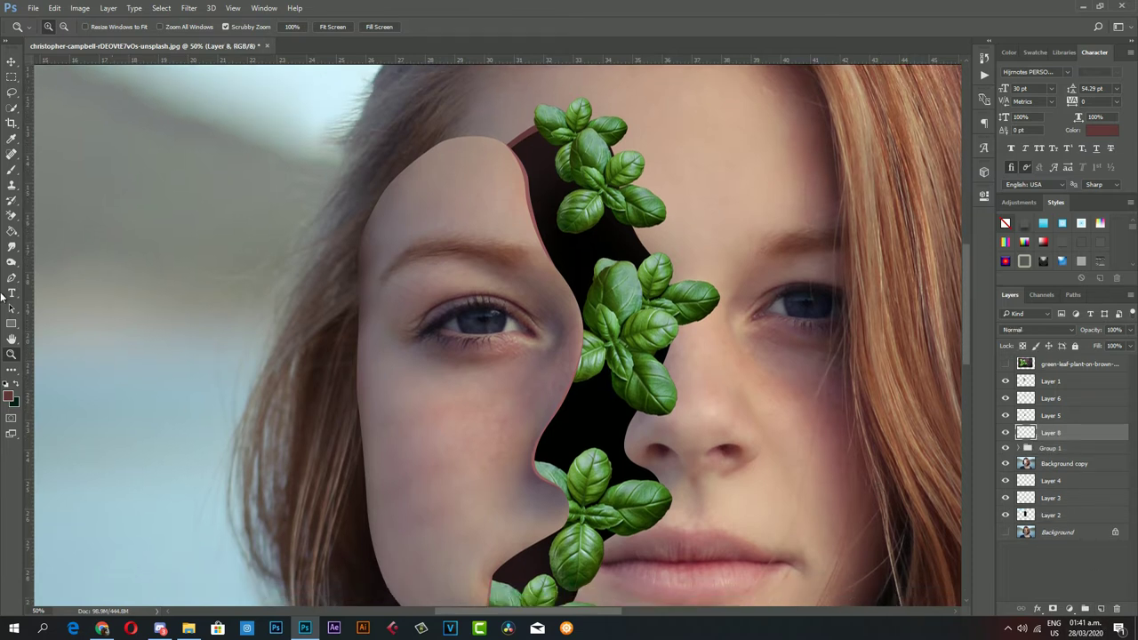
pyautogui.click(11, 170)
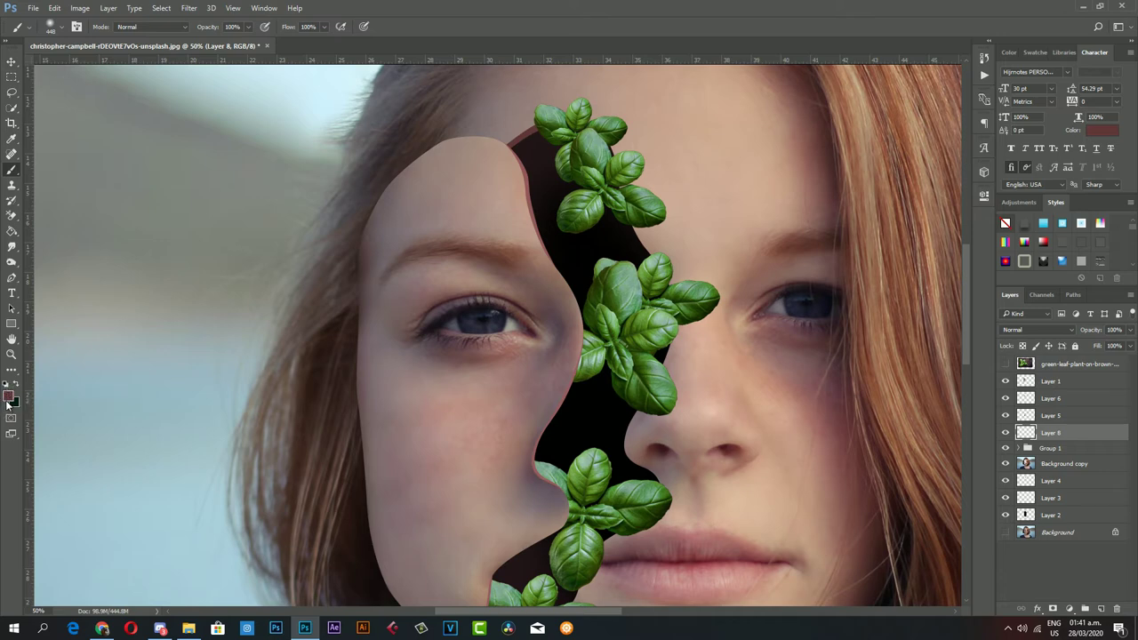
pyautogui.click(9, 397)
pyautogui.click(552, 194)
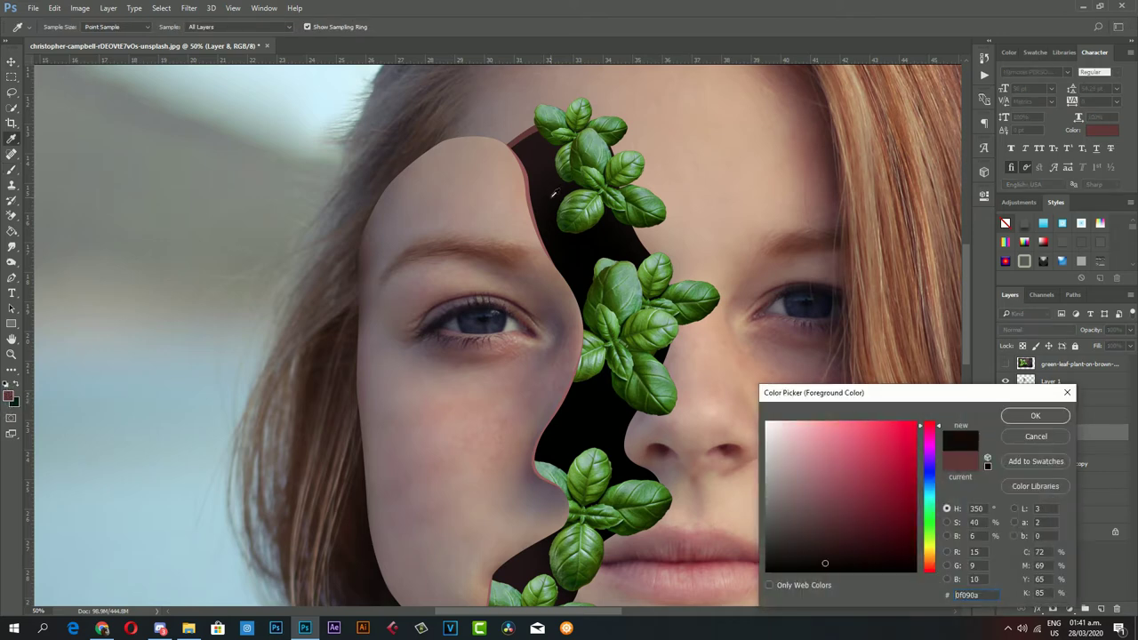
pyautogui.click(1037, 416)
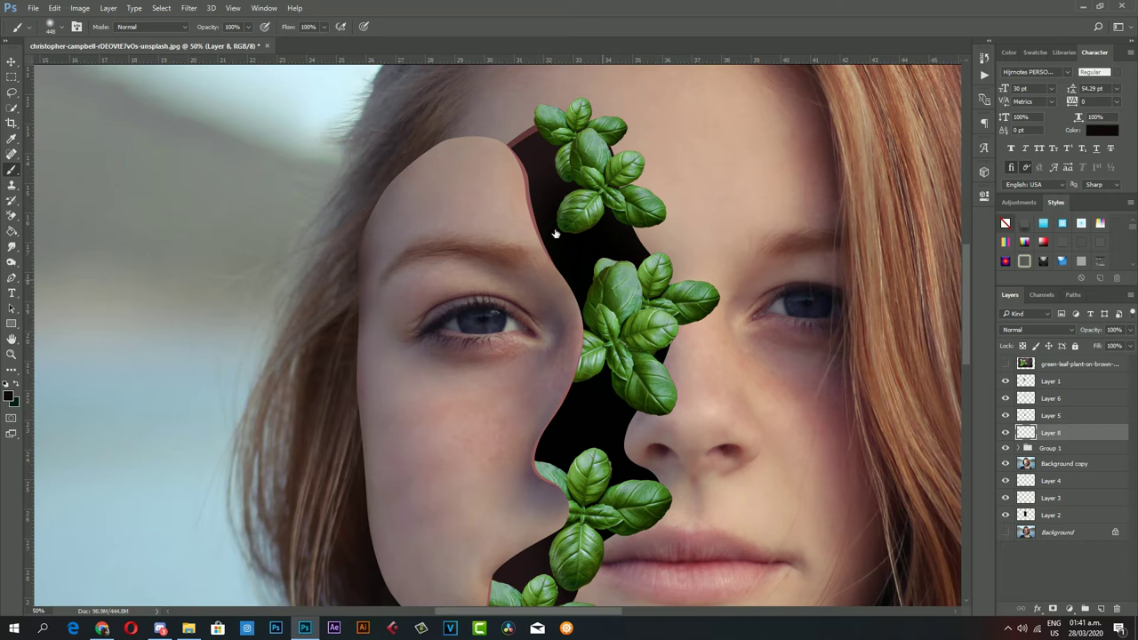
# - Paint shadow over the upper and middle leaves on a layer clipped to the leaf group
pyautogui.moveTo(499, 131); pyautogui.dragTo(512, 171)
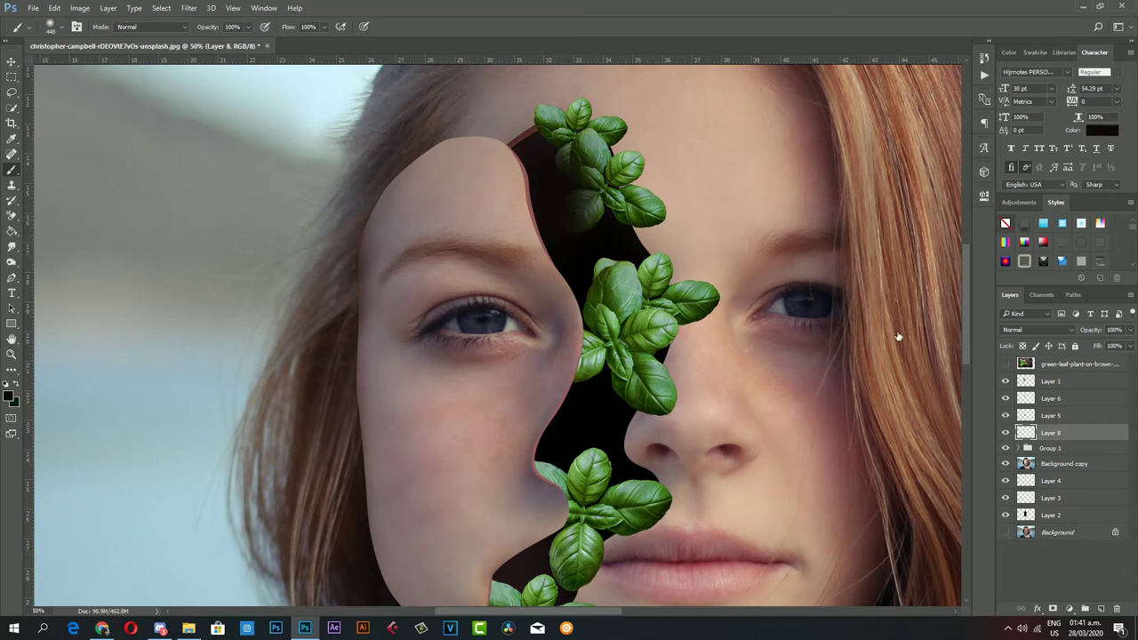
pyautogui.keyDown('alt'); pyautogui.click(1084, 439); pyautogui.keyUp('alt')
pyautogui.moveTo(525, 199)
pyautogui.mouseDown()
pyautogui.moveTo(514, 187)
pyautogui.moveTo(510, 378)
pyautogui.moveTo(521, 337)
pyautogui.moveTo(457, 505)
pyautogui.moveTo(427, 536)
pyautogui.mouseUp()
pyautogui.scroll(-3, 498, 438)
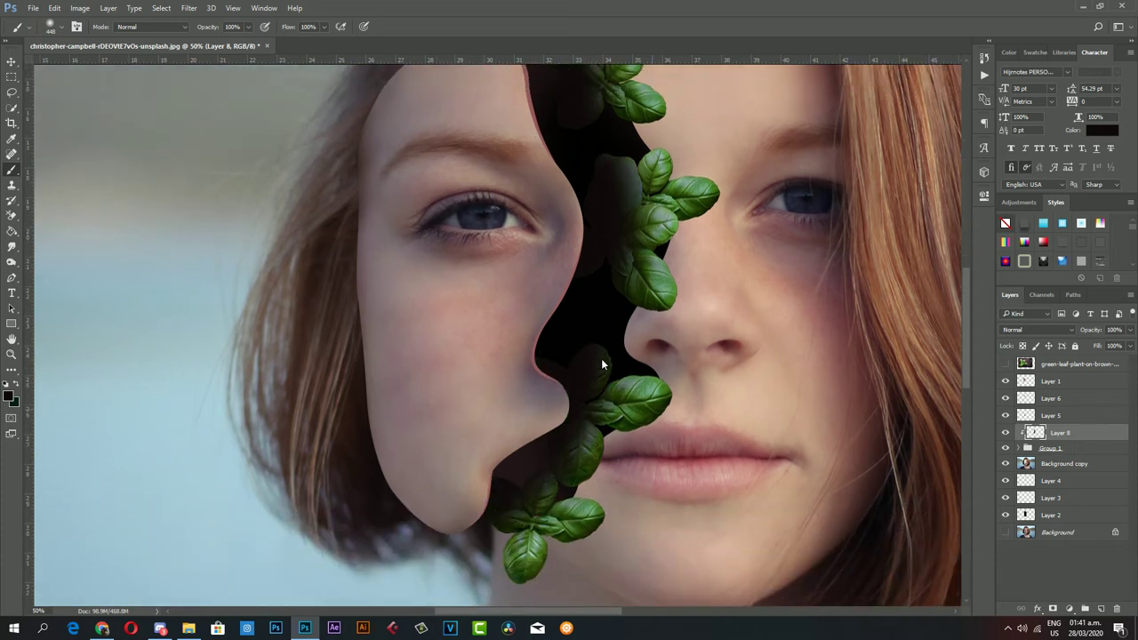
pyautogui.click(1130, 330)
pyautogui.moveTo(1127, 345); pyautogui.dragTo(1109, 349)
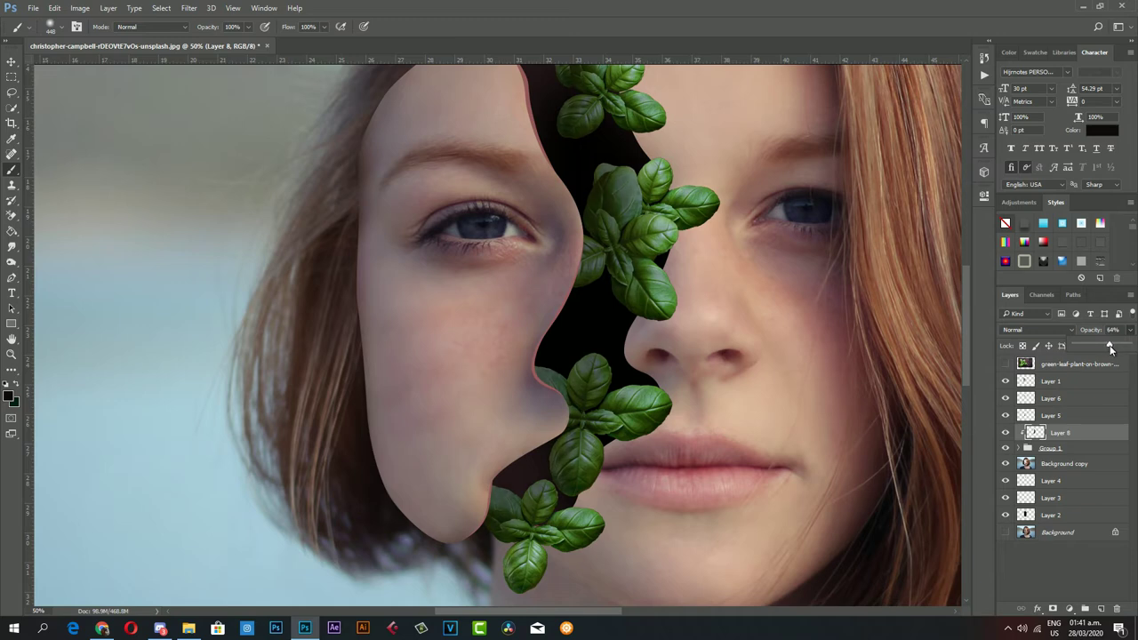
# - Set the shading layer's opacity to 59%
pyautogui.press('z')
pyautogui.moveTo(569, 308); pyautogui.dragTo(479, 309)
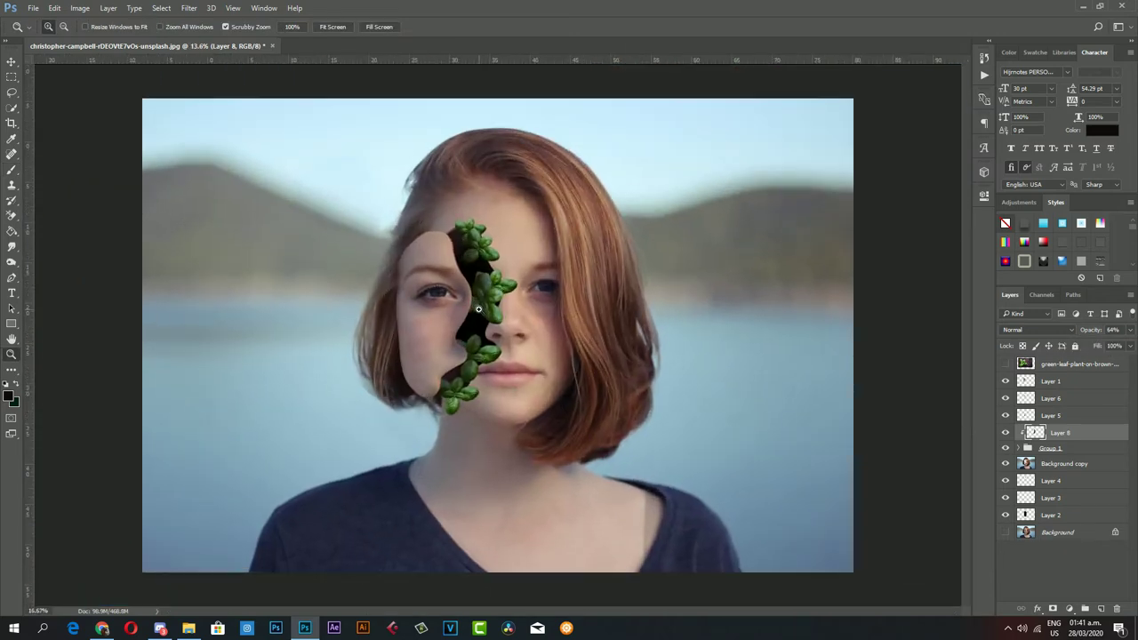
pyautogui.click(479, 309)
pyautogui.click(1130, 330)
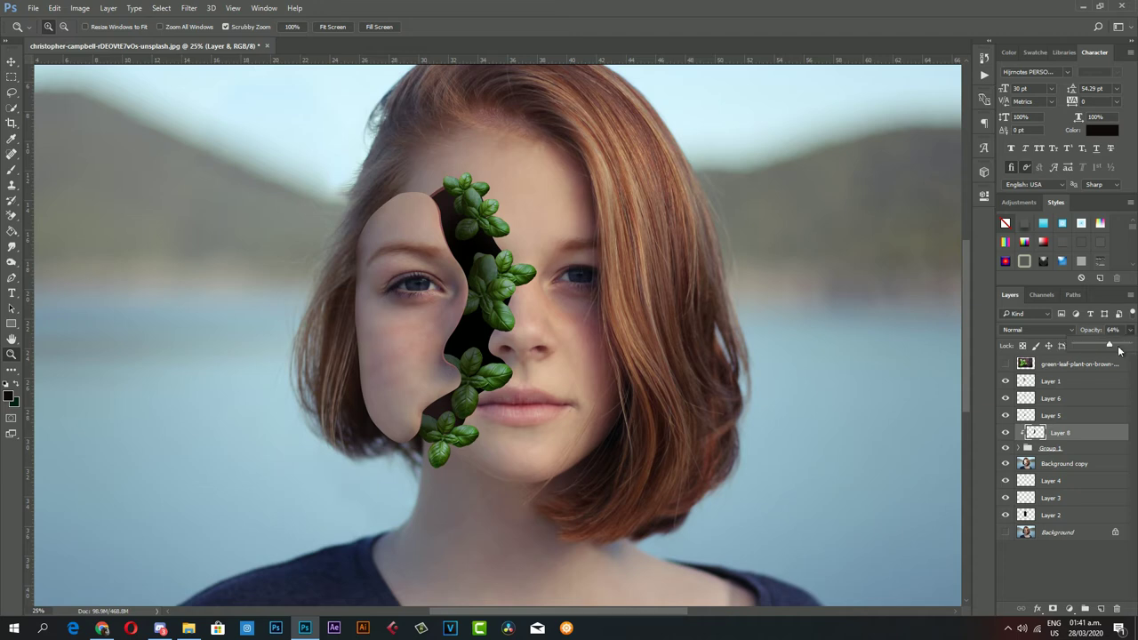
pyautogui.press('Return')
# - Drag the water lily photo from the Vintage Mind folder into the portrait
pyautogui.click(490, 268)
pyautogui.click(405, 277)
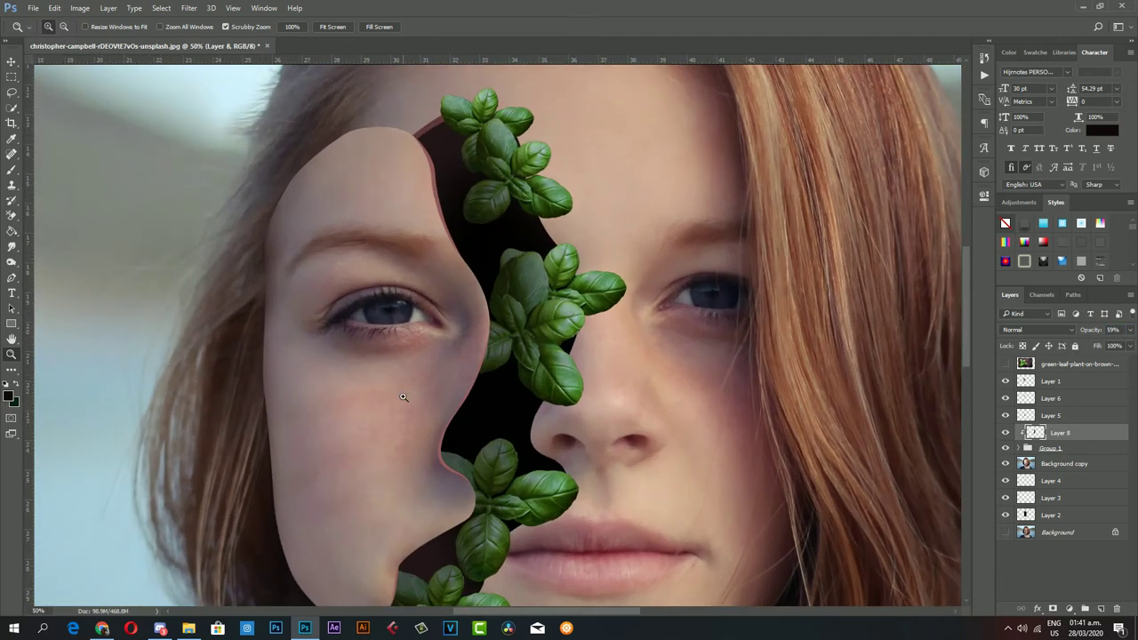
pyautogui.click(188, 629)
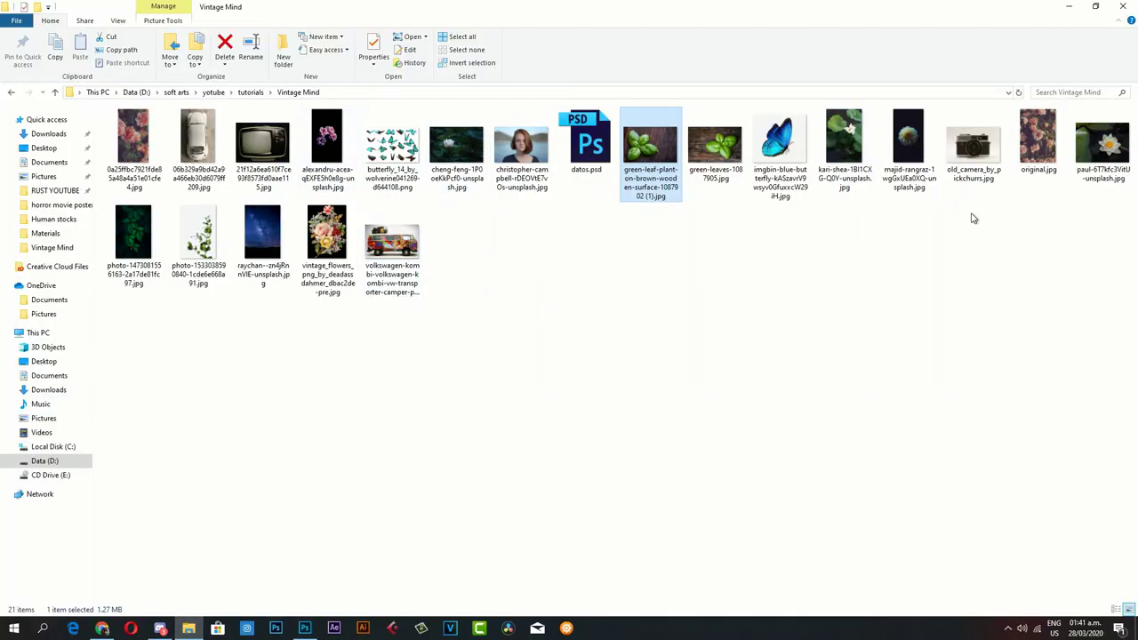
pyautogui.moveTo(1103, 149)
pyautogui.mouseDown()
pyautogui.moveTo(366, 536)
pyautogui.moveTo(587, 382)
pyautogui.mouseUp()
# - Cut the white lily out onto its own layer with Quick Selection and hide the photo
pyautogui.press('Return')
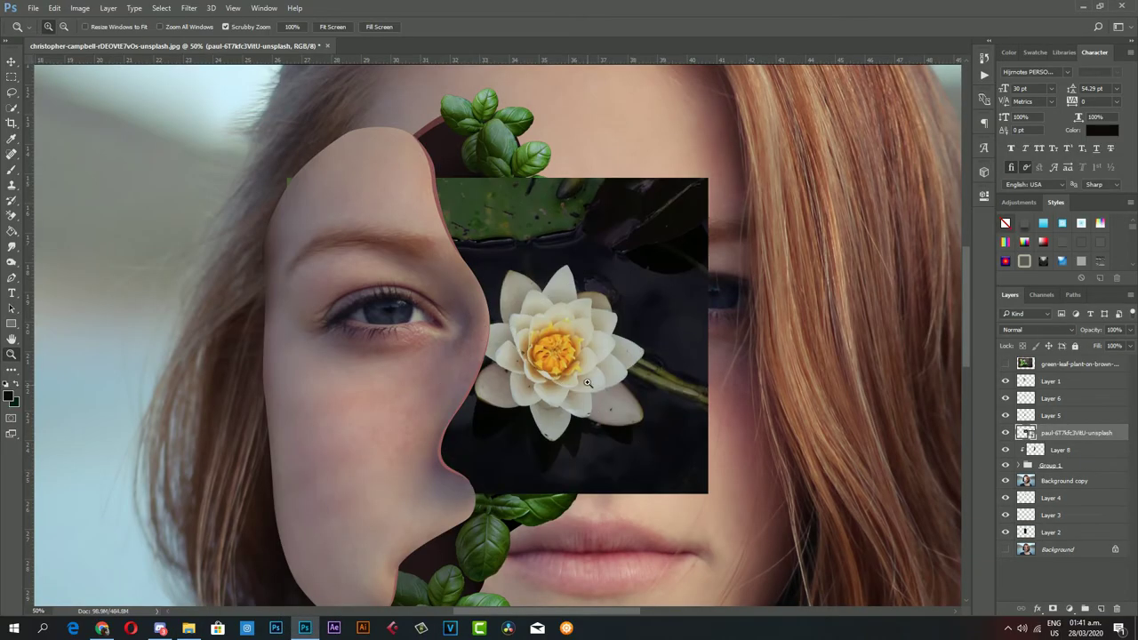
pyautogui.click(587, 382)
pyautogui.press('w')
pyautogui.moveTo(533, 240)
pyautogui.mouseDown()
pyautogui.moveTo(526, 184)
pyautogui.moveTo(610, 216)
pyautogui.moveTo(625, 185)
pyautogui.moveTo(681, 222)
pyautogui.moveTo(783, 356)
pyautogui.mouseUp()
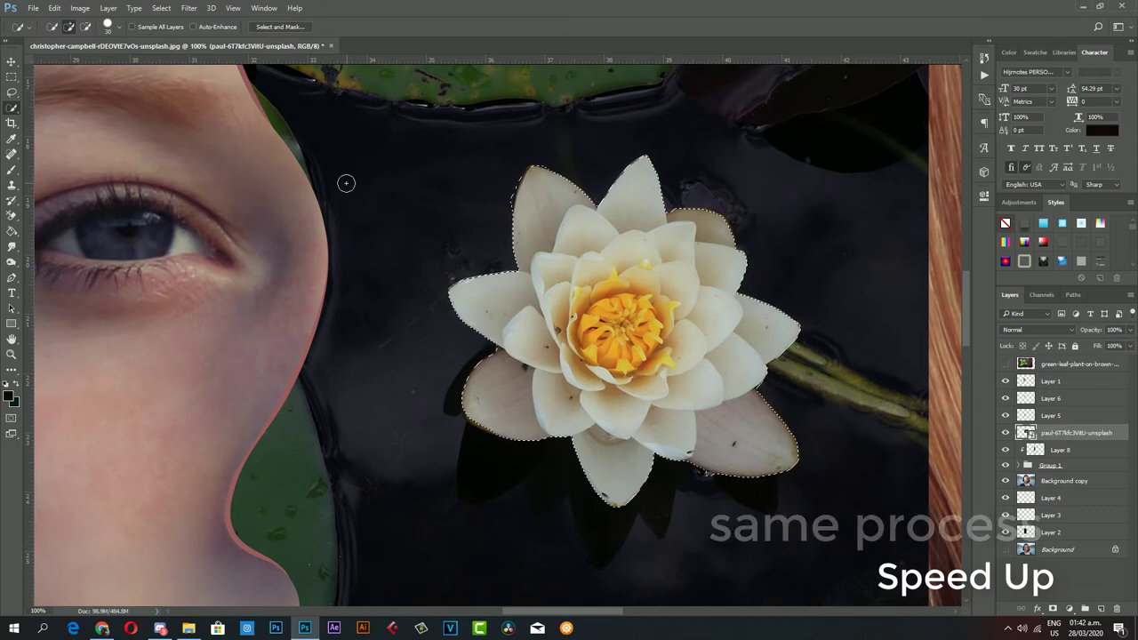
pyautogui.hotkey('ctrl', 'j')
pyautogui.click(1006, 450)
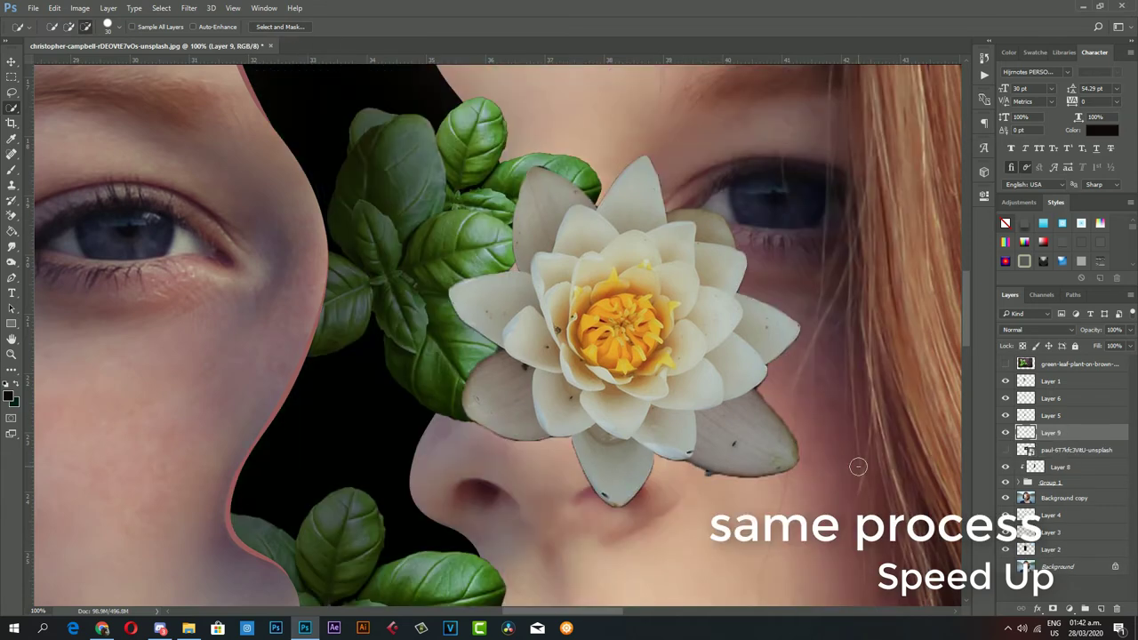
# - Shrink the lily into the lower-left of the gap and set up the Burn tool
pyautogui.hotkey('ctrl', 't')
pyautogui.moveTo(818, 497); pyautogui.dragTo(569, 418)
pyautogui.moveTo(480, 302); pyautogui.dragTo(347, 426)
pyautogui.press('Return')
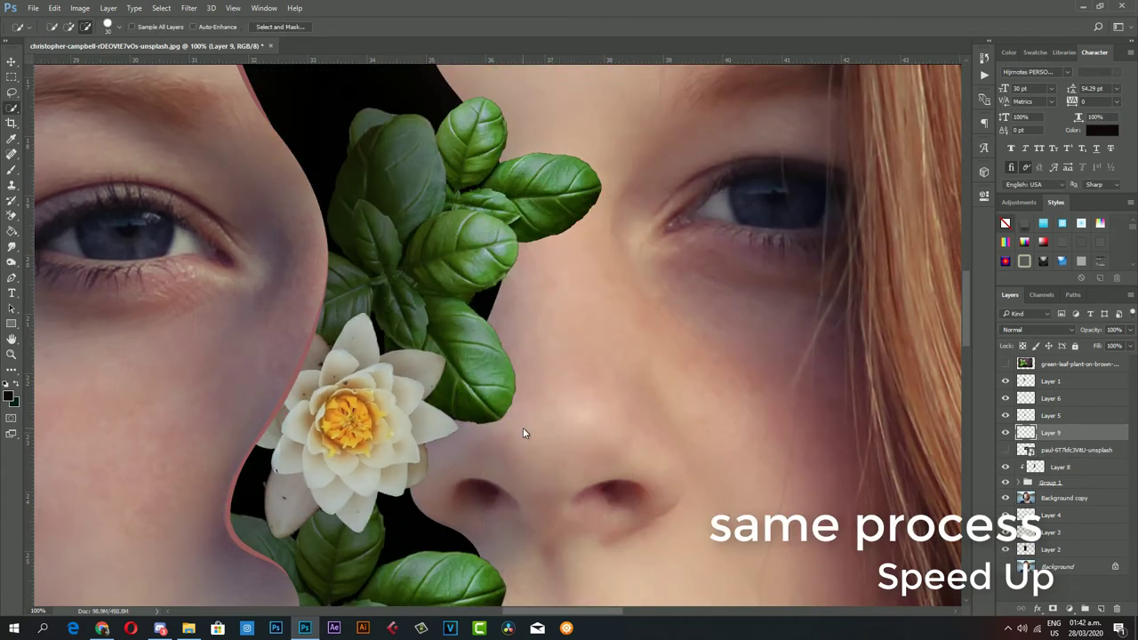
pyautogui.scroll(-3, 524, 433)
pyautogui.press('o')
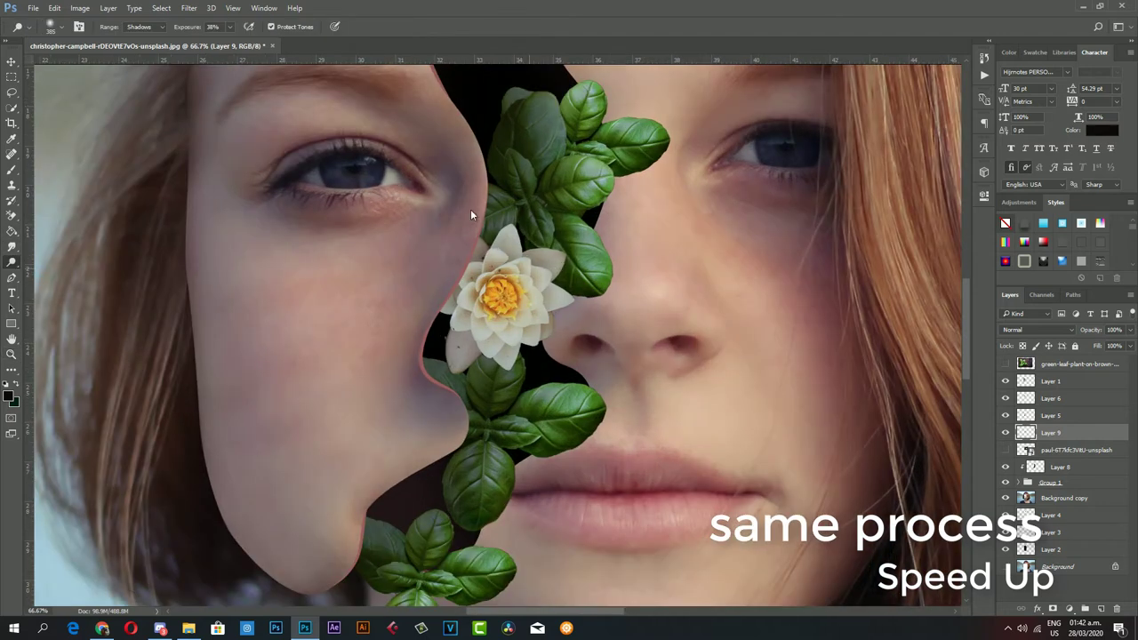
pyautogui.rightClick(574, 302)
# - Duplicate the lily and scale and rotate the copy near the chin, then bring in the lotus photo
pyautogui.press('Escape')
pyautogui.hotkey('ctrl', 'j')
pyautogui.press('v')
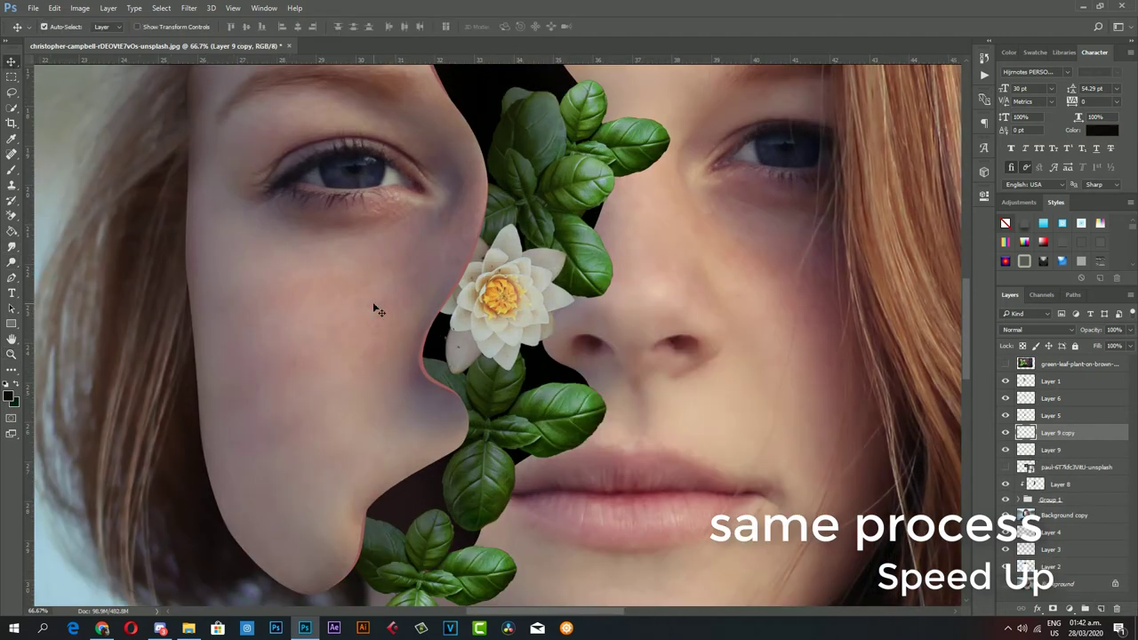
pyautogui.moveTo(498, 294); pyautogui.dragTo(414, 508)
pyautogui.hotkey('ctrl', 't')
pyautogui.moveTo(445, 551); pyautogui.dragTo(456, 478)
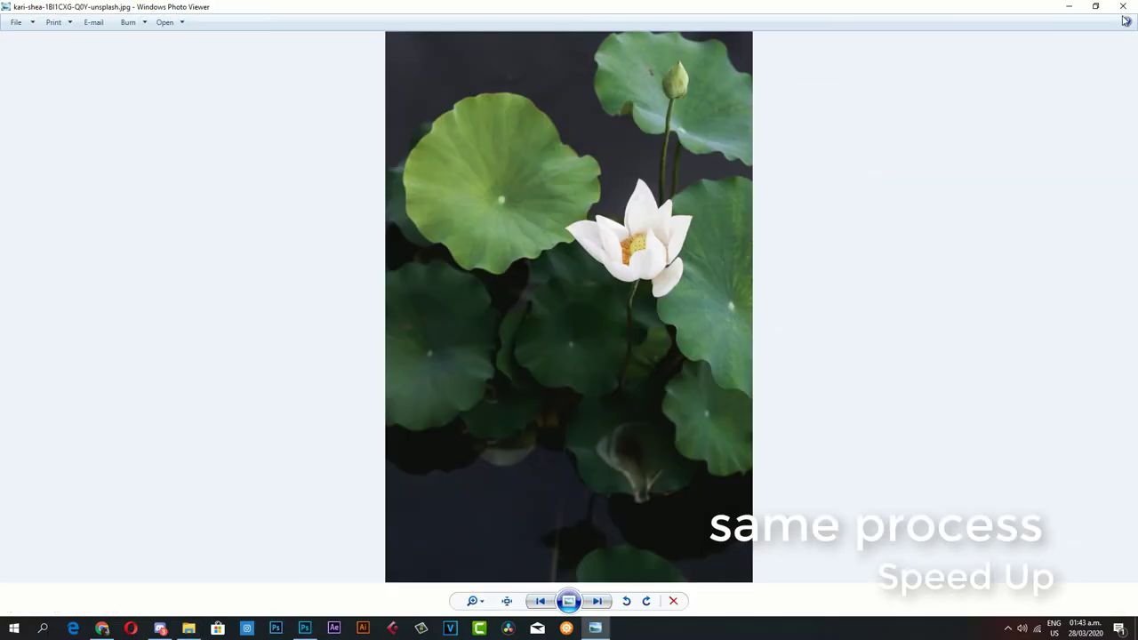
pyautogui.click(1122, 7)
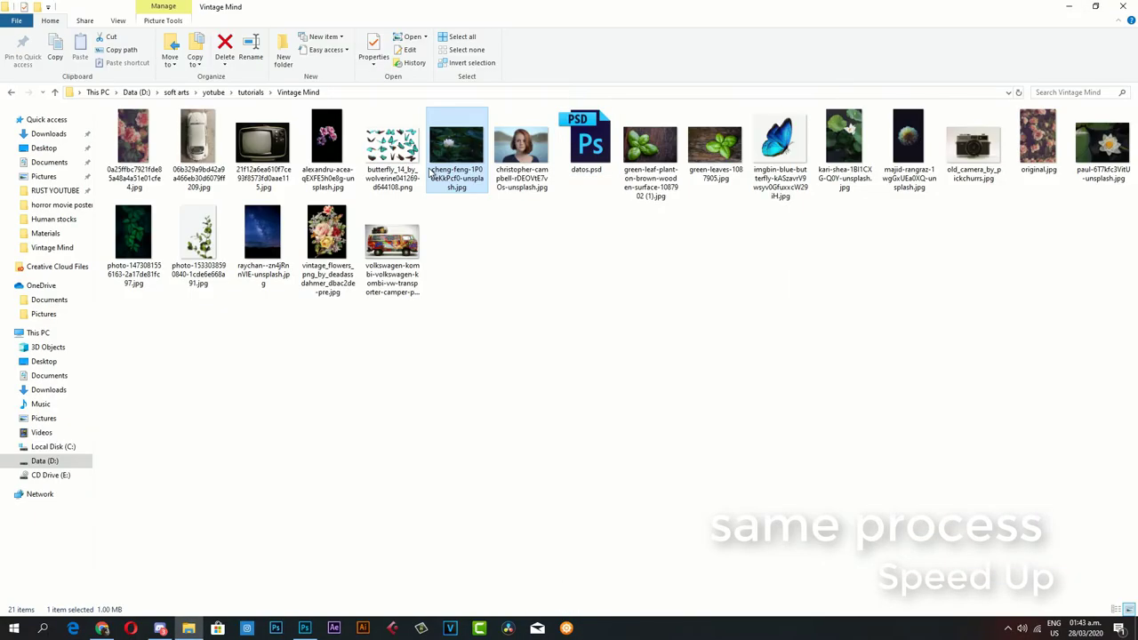
pyautogui.moveTo(458, 146)
pyautogui.mouseDown()
pyautogui.moveTo(306, 633)
pyautogui.moveTo(508, 376)
pyautogui.mouseUp()
# - Cut the pale lotus blossom out onto Layer 10 with Quick Selection
pyautogui.press('Return')
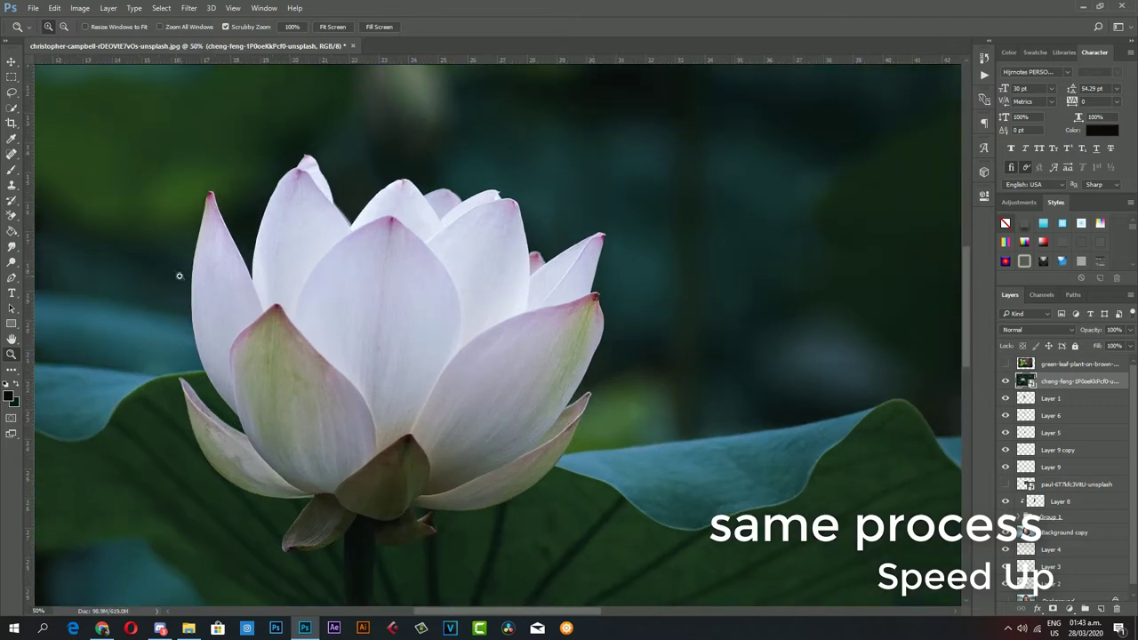
pyautogui.press('w')
pyautogui.moveTo(223, 355)
pyautogui.mouseDown()
pyautogui.moveTo(212, 232)
pyautogui.moveTo(502, 305)
pyautogui.mouseUp()
pyautogui.hotkey('ctrl', 'j')
pyautogui.press('z')
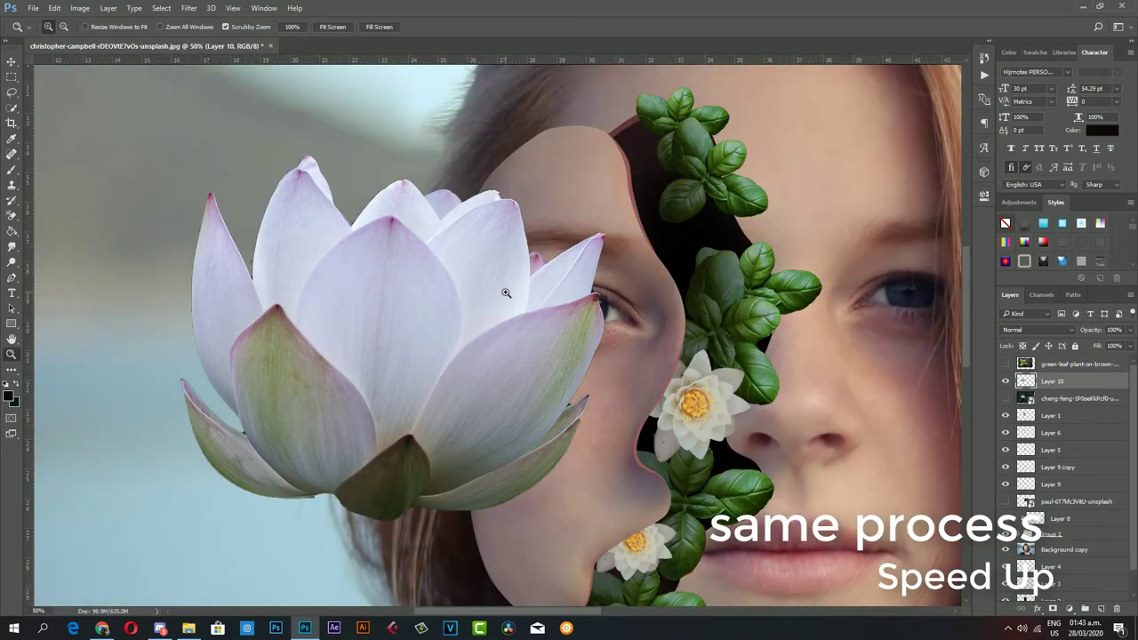
# - Shrink the lotus onto the upper right of the gap and move its layer below Layer 1
pyautogui.hotkey('ctrl', 't')
pyautogui.moveTo(605, 495); pyautogui.dragTo(563, 374)
pyautogui.moveTo(330, 305)
pyautogui.mouseDown()
pyautogui.moveTo(610, 241)
pyautogui.moveTo(800, 213)
pyautogui.mouseUp()
pyautogui.press('Return')
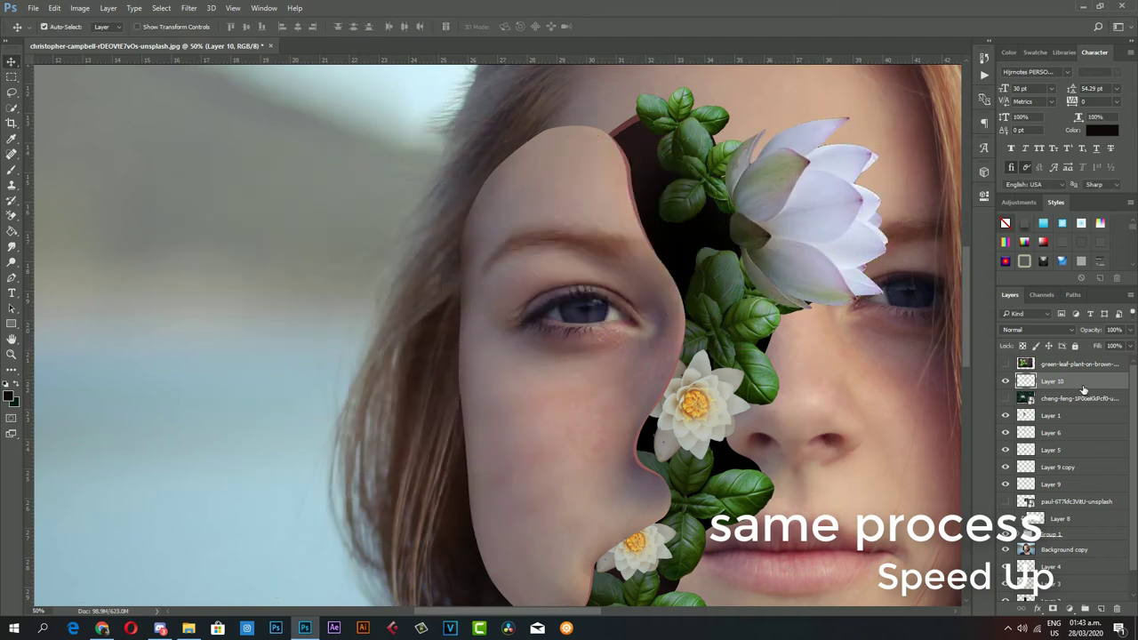
pyautogui.moveTo(1083, 382); pyautogui.dragTo(1066, 424)
# - Shrink and rotate the lotus among the upper leaves, tucking its layer below Layer 5
pyautogui.hotkey('ctrl', 't')
pyautogui.moveTo(711, 190); pyautogui.dragTo(674, 191)
pyautogui.moveTo(653, 151); pyautogui.dragTo(684, 231)
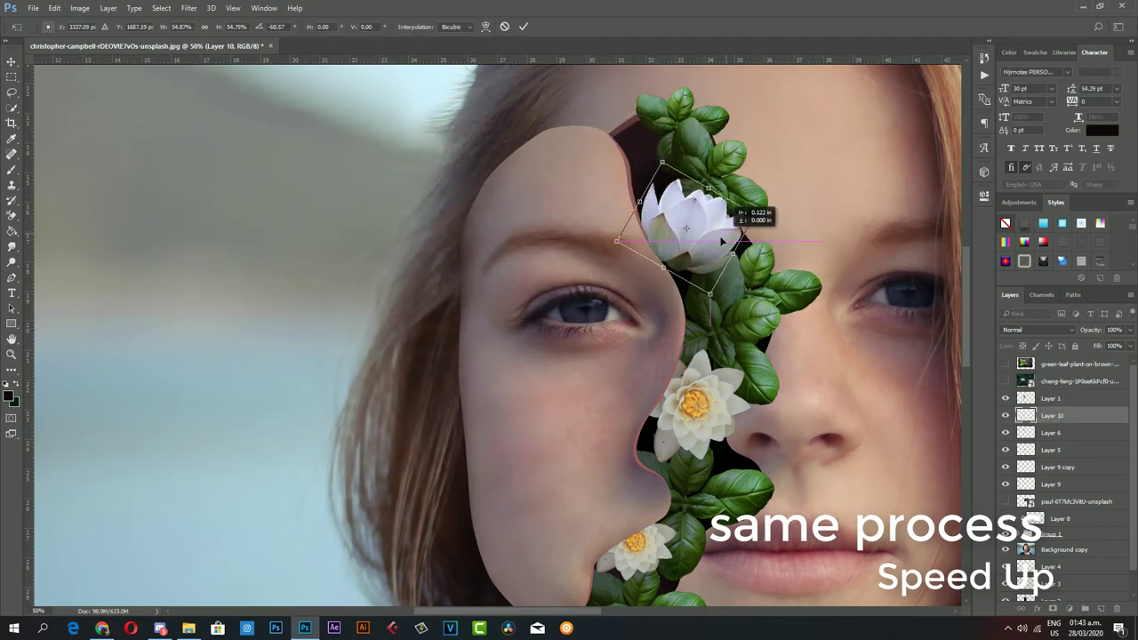
pyautogui.press('Return')
pyautogui.moveTo(1007, 445); pyautogui.dragTo(1009, 455)
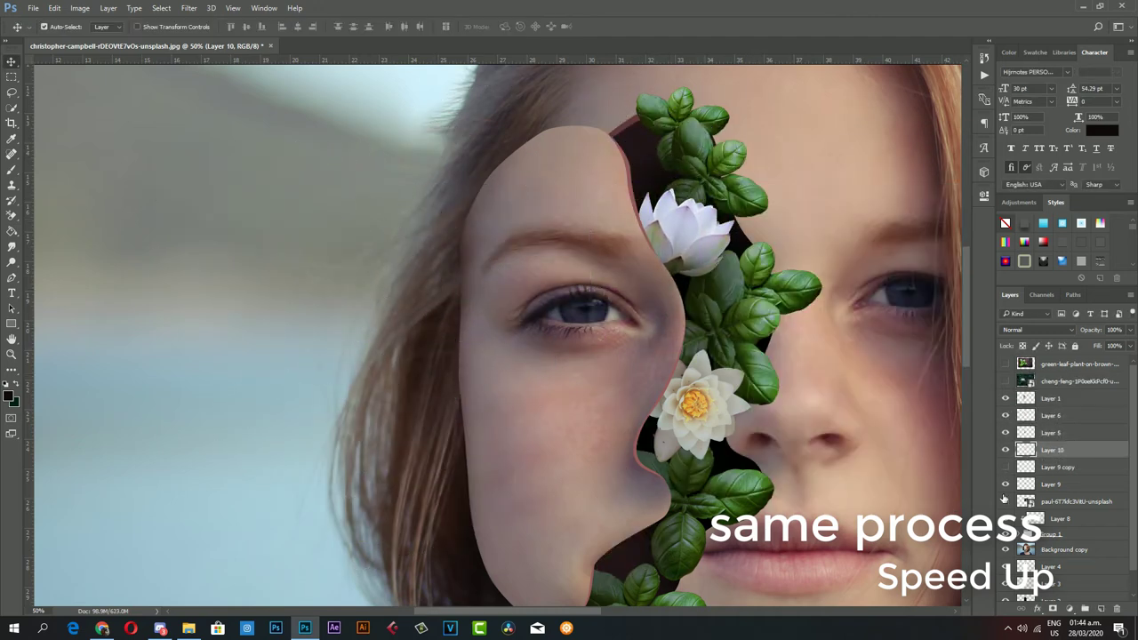
# - Duplicate a white lily, rotate the copy higher in the gap, and fit the image in view
pyautogui.click(715, 392)
pyautogui.hotkey('ctrl', 'j')
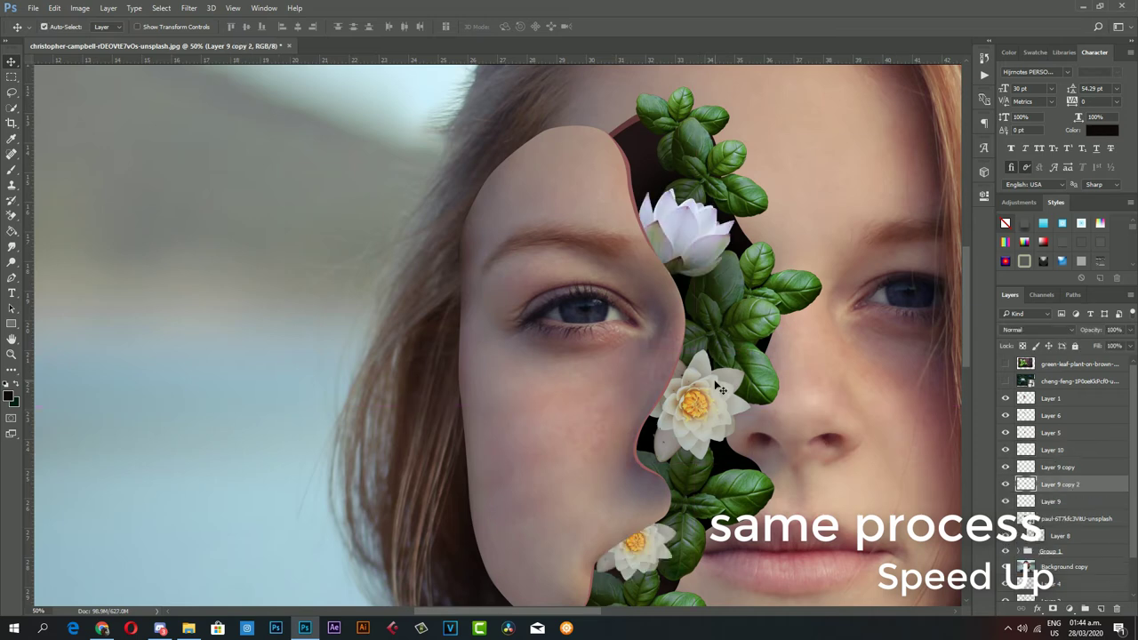
pyautogui.hotkey('ctrl', 't')
pyautogui.moveTo(693, 405); pyautogui.dragTo(709, 221)
pyautogui.press('Return')
pyautogui.press('z')
pyautogui.hotkey('ctrl', '0')
# - Group flower Layers 10 through 9 into Group 2
pyautogui.click(454, 321)
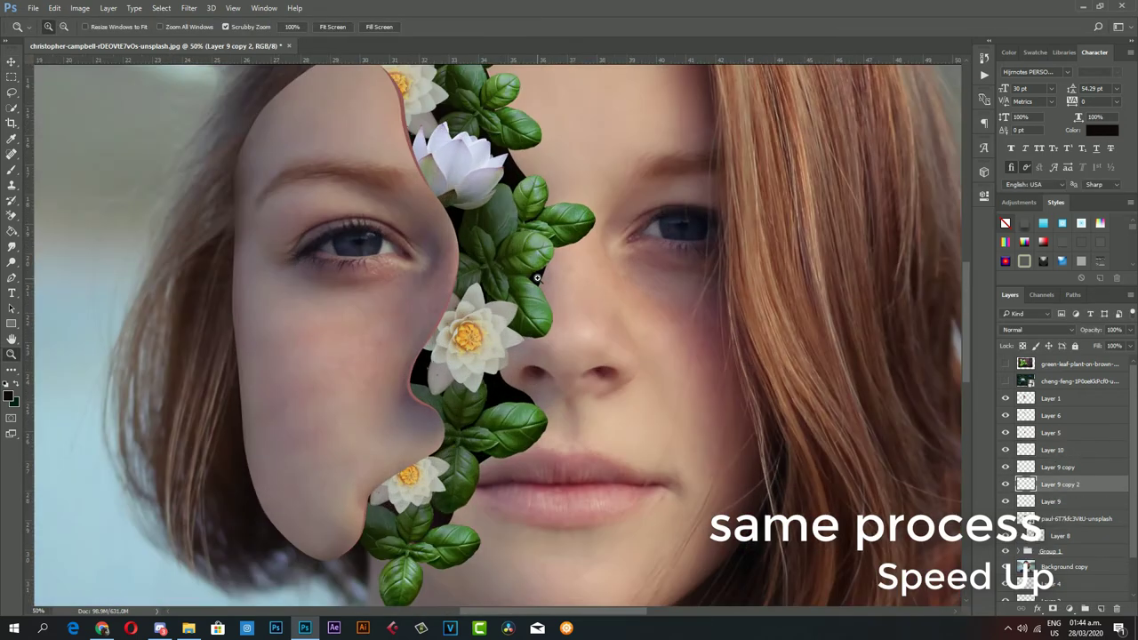
pyautogui.scroll(2, 464, 213)
pyautogui.click(1067, 450)
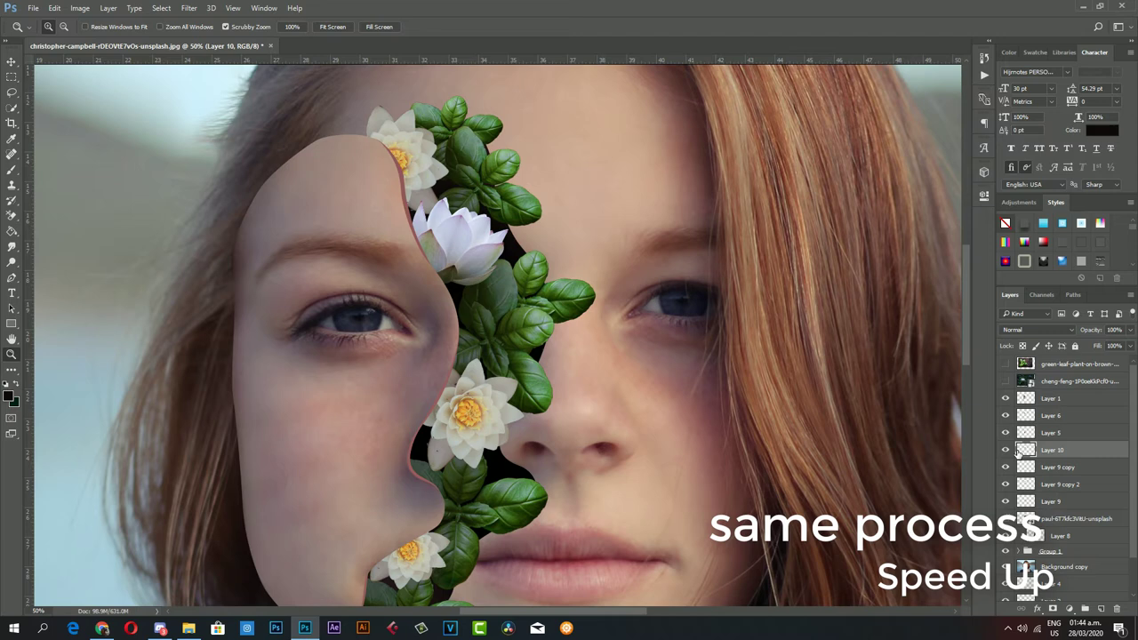
pyautogui.keyDown('shift'); pyautogui.click(1068, 502); pyautogui.keyUp('shift')
pyautogui.hotkey('ctrl', 'g')
# - Add a new Layer 11 clipped to the flower group for brush shading
pyautogui.hotkey('ctrl', 'shift', 'alt', 'n')
pyautogui.hotkey('ctrl', 'alt', 'g')
pyautogui.press('b')
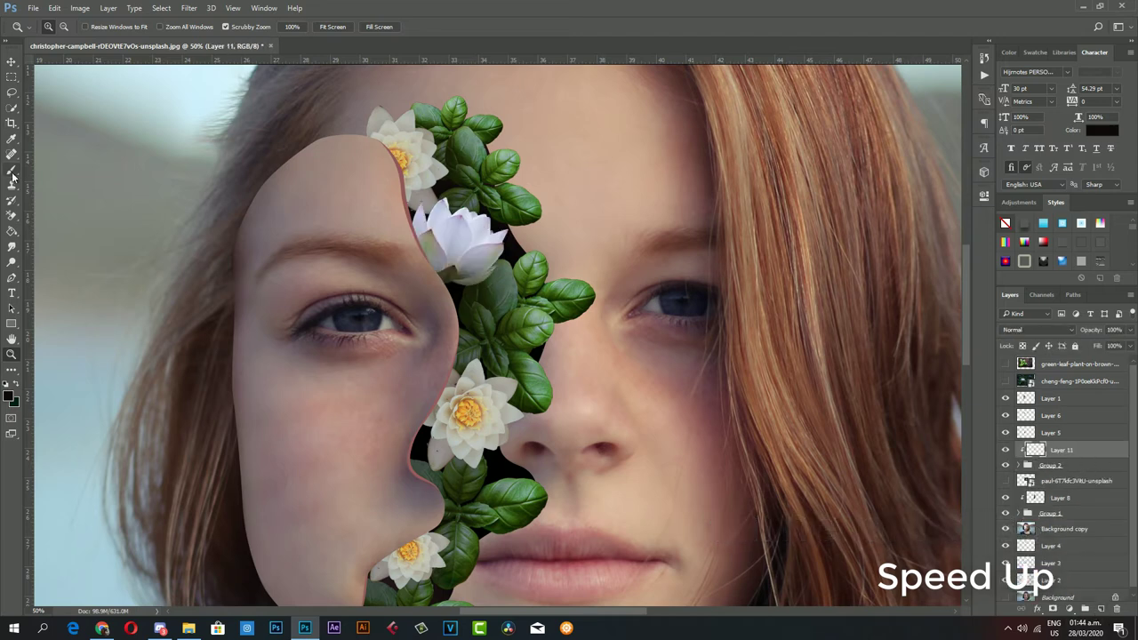
pyautogui.scroll(-2, 350, 404)
pyautogui.scroll(-5, 312, 338)
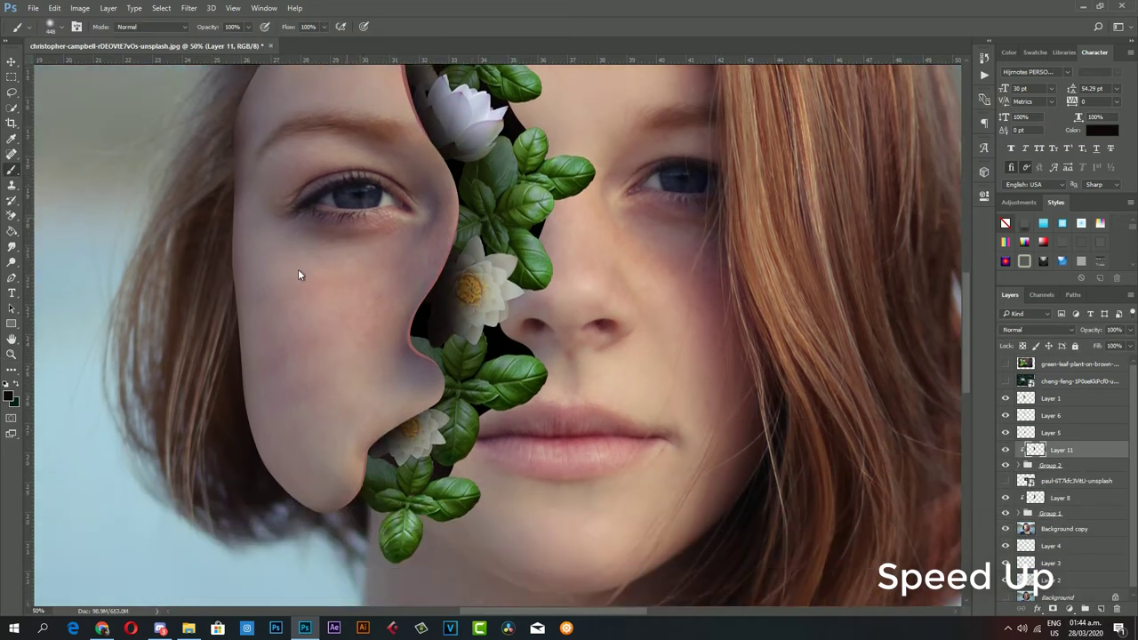
pyautogui.scroll(-3, 298, 270)
# - Set Layer 8's opacity to 67%
pyautogui.click(1078, 501)
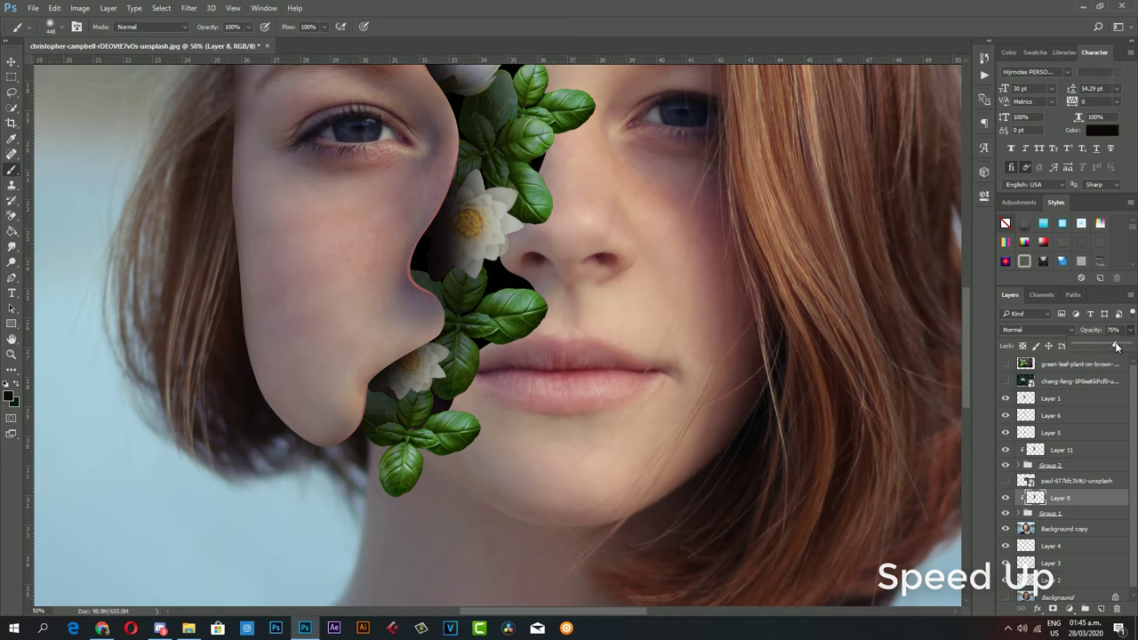
pyautogui.press('z')
pyautogui.hotkey('ctrl', '-')
pyautogui.press('6')
pyautogui.press('7')
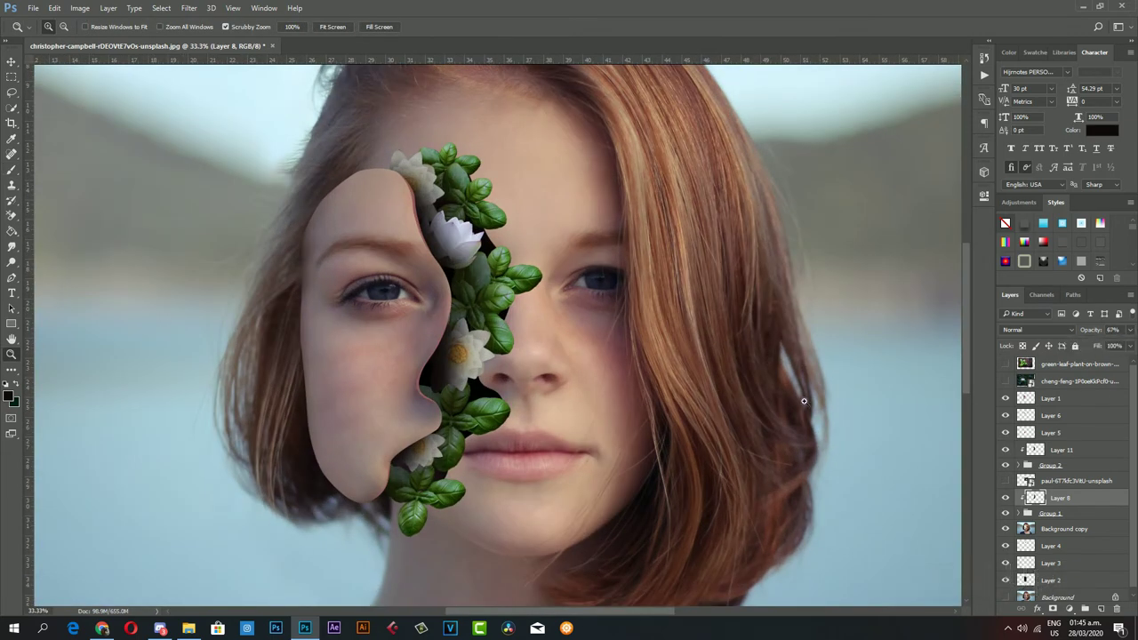
pyautogui.click(443, 465)
pyautogui.click(442, 465)
pyautogui.click(374, 498)
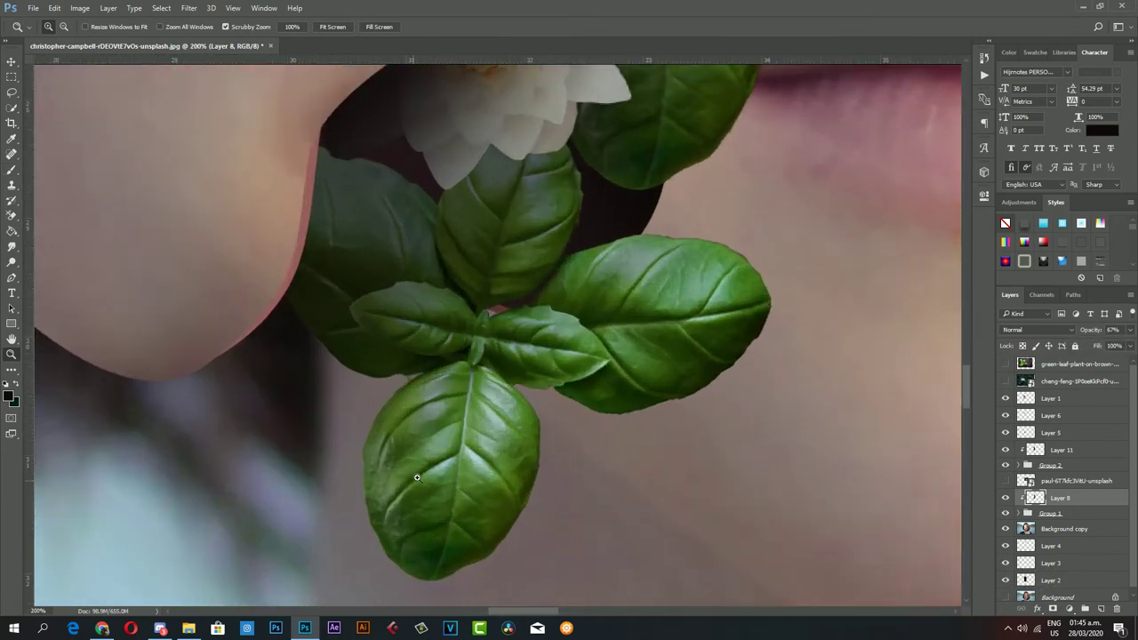
# - Trace a closed Pen path around the lowest basil leaf near the chin
pyautogui.press('p')
pyautogui.click(375, 292)
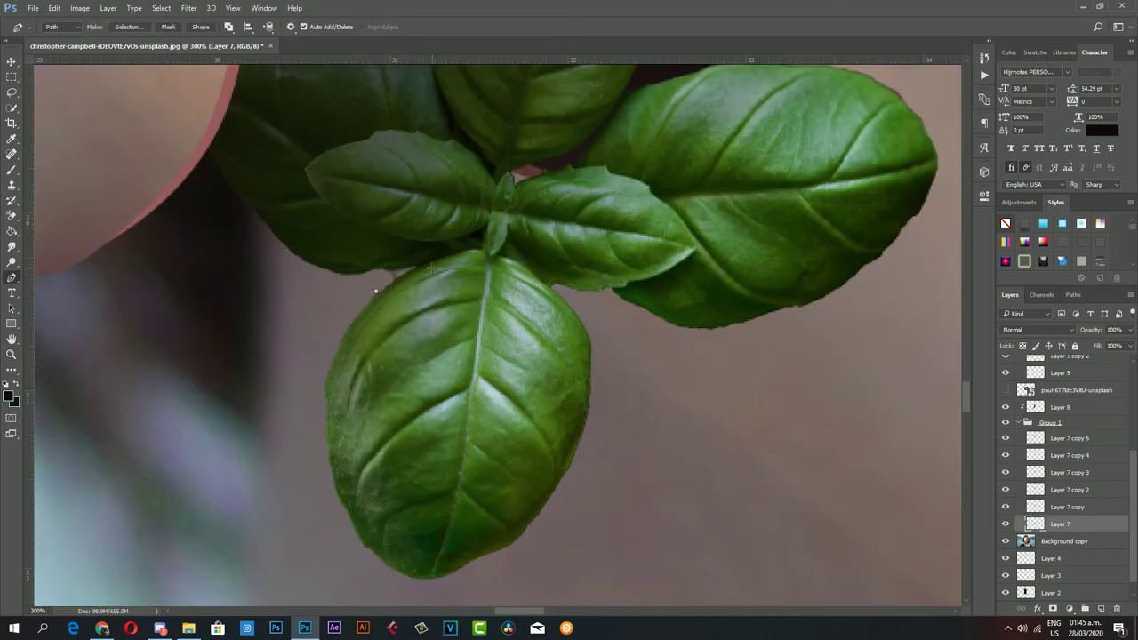
pyautogui.moveTo(440, 258); pyautogui.dragTo(473, 254)
pyautogui.click(484, 252)
pyautogui.moveTo(609, 367); pyautogui.dragTo(635, 453)
pyautogui.moveTo(616, 495); pyautogui.dragTo(635, 483)
pyautogui.click(550, 563)
pyautogui.click(459, 588)
pyautogui.click(394, 599)
pyautogui.click(319, 539)
pyautogui.moveTo(286, 338); pyautogui.dragTo(288, 332)
# - Turn the path into a selection, delete the leaf from Layer 7, and deselect
pyautogui.rightClick(417, 337)
pyautogui.click(458, 94)
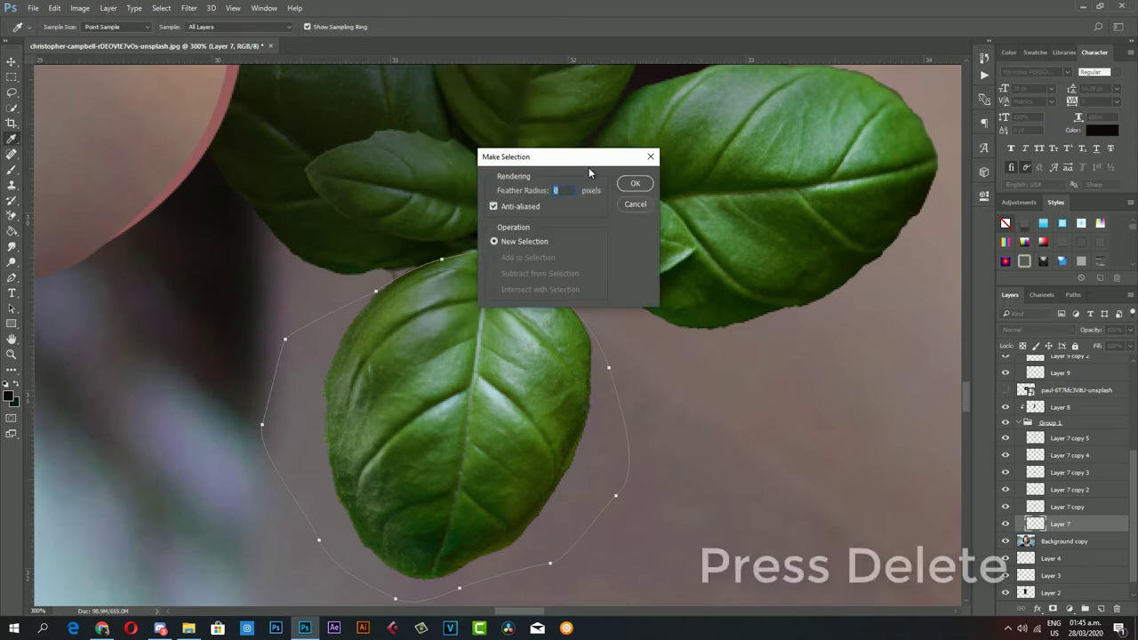
pyautogui.press('Return')
pyautogui.press('Delete')
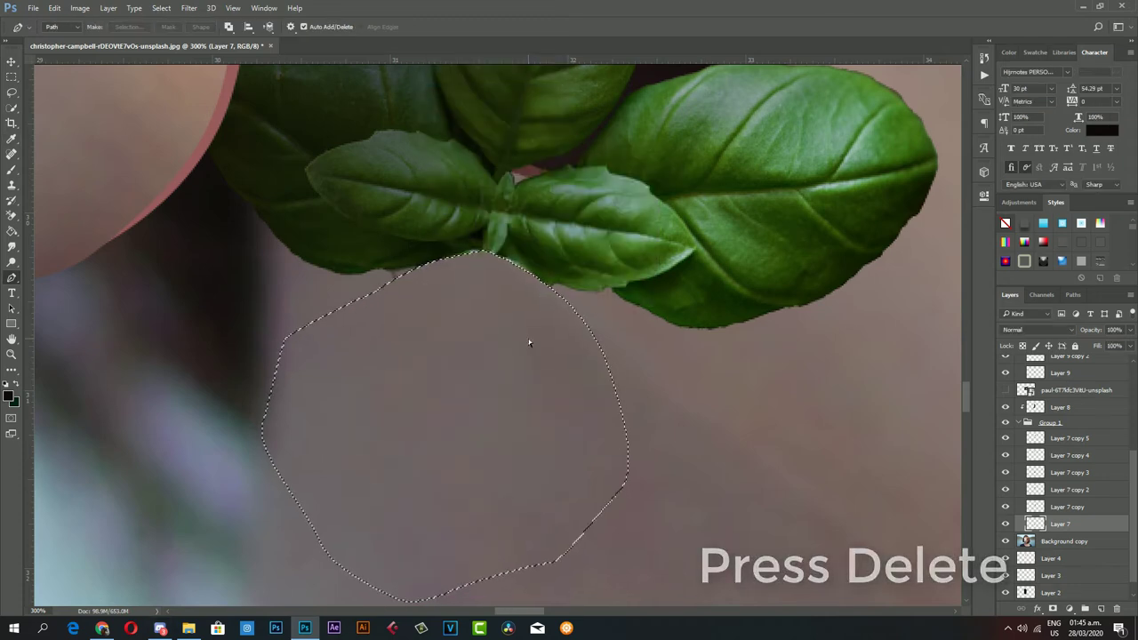
pyautogui.hotkey('ctrl', 'd')
# - Add a new Layer 12 above the Background copy layer
pyautogui.press('z')
pyautogui.scroll(-10, 473, 418)
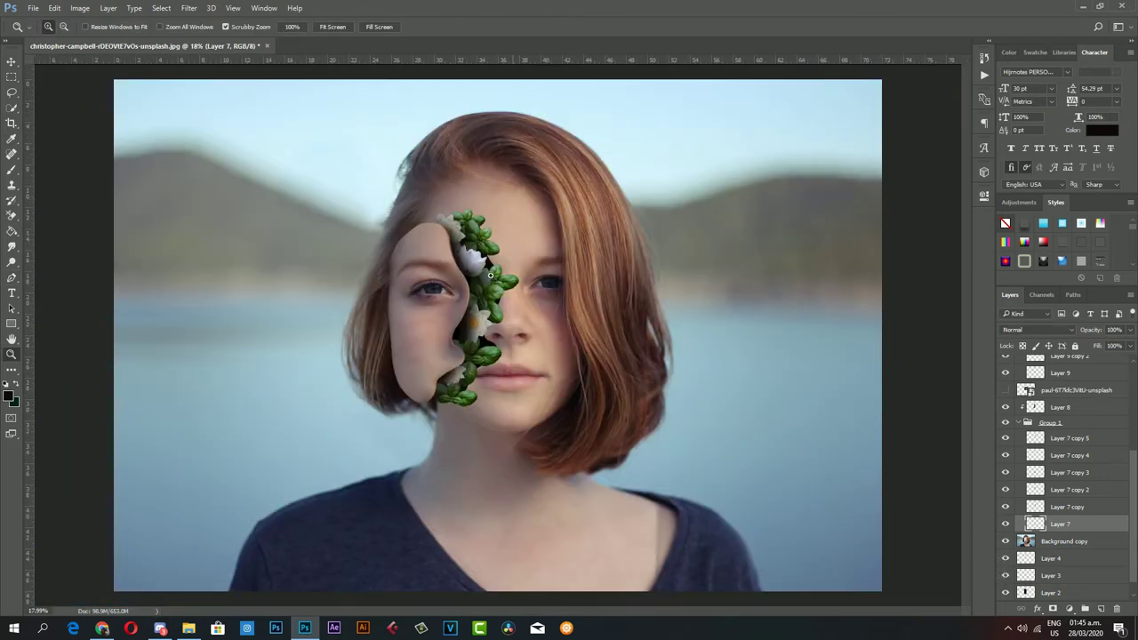
pyautogui.scroll(4, 473, 417)
pyautogui.scroll(3, 473, 417)
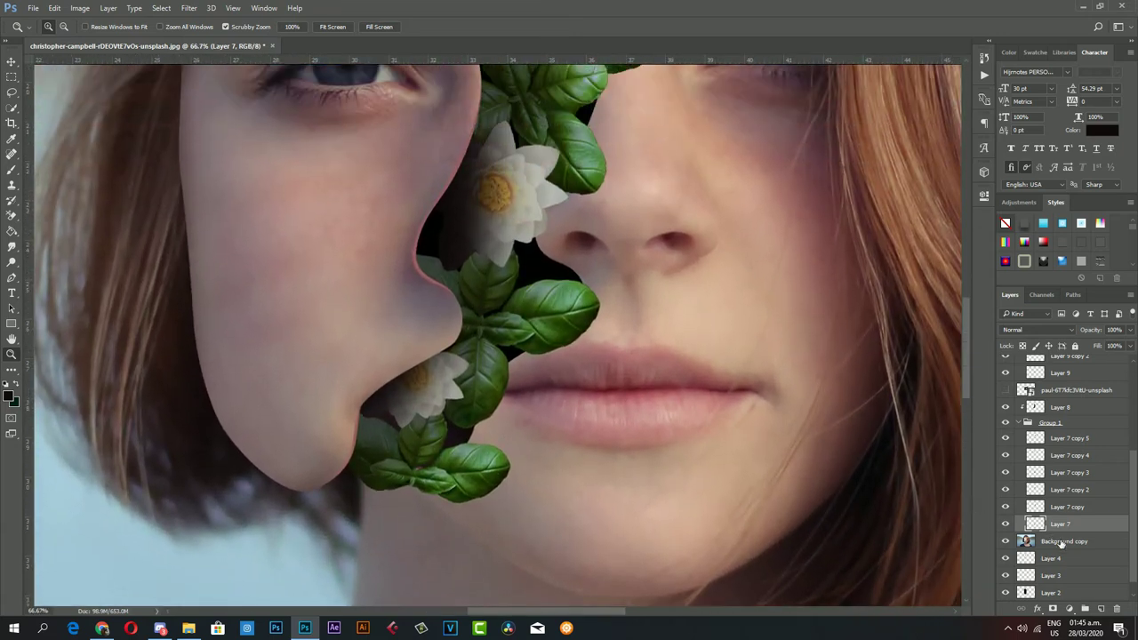
pyautogui.click(1061, 543)
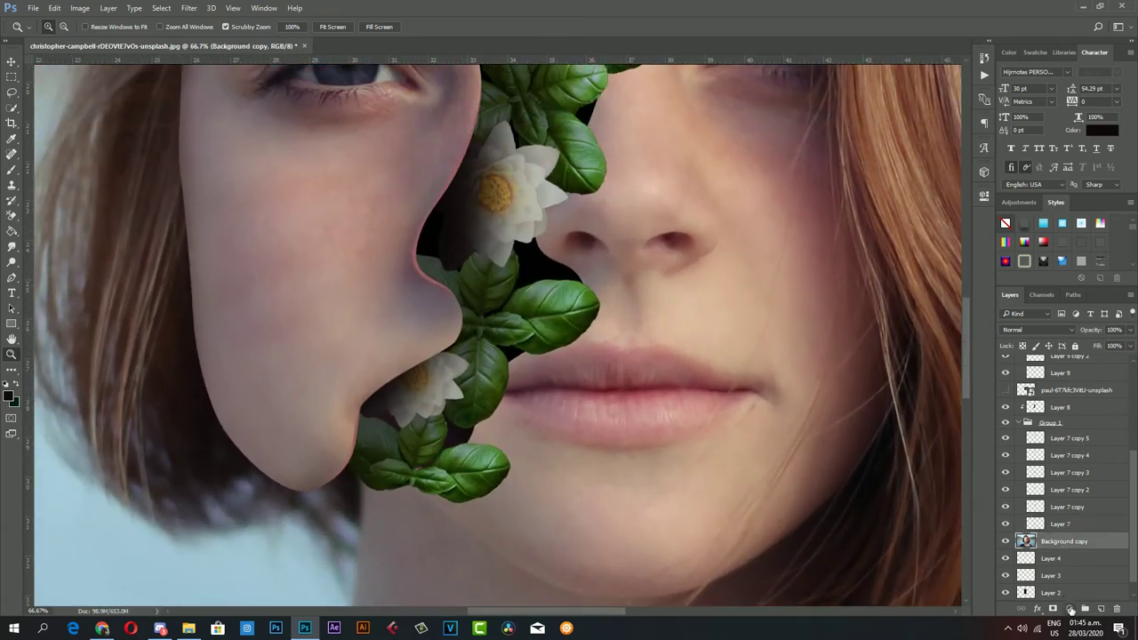
pyautogui.click(1100, 609)
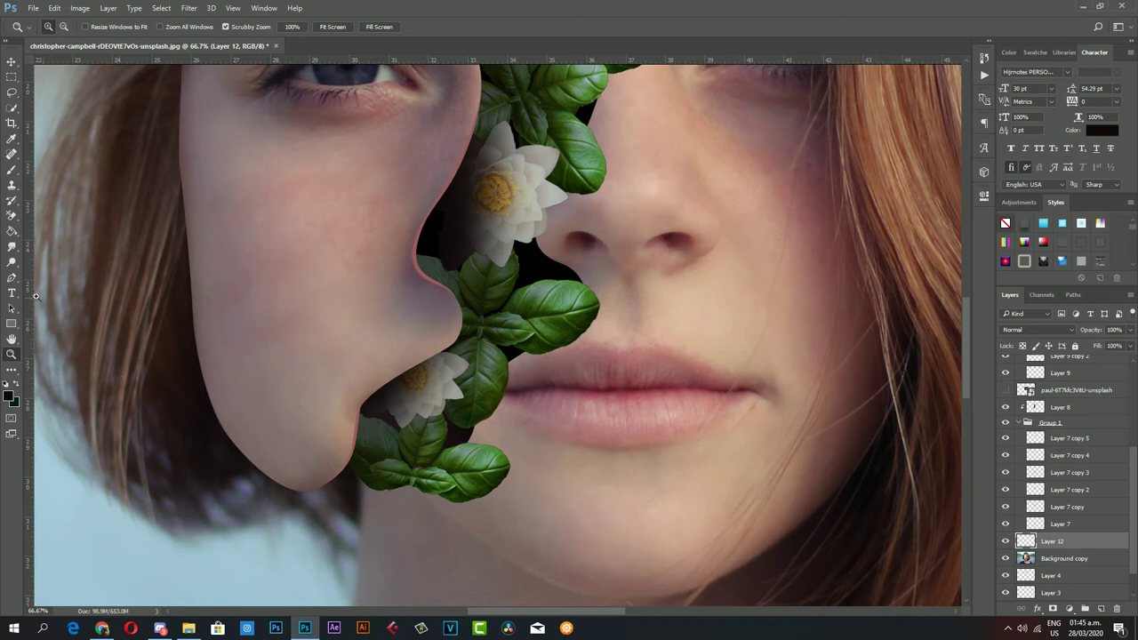
# - Set up a Brush at size 120 with 26% opacity
pyautogui.click(12, 169)
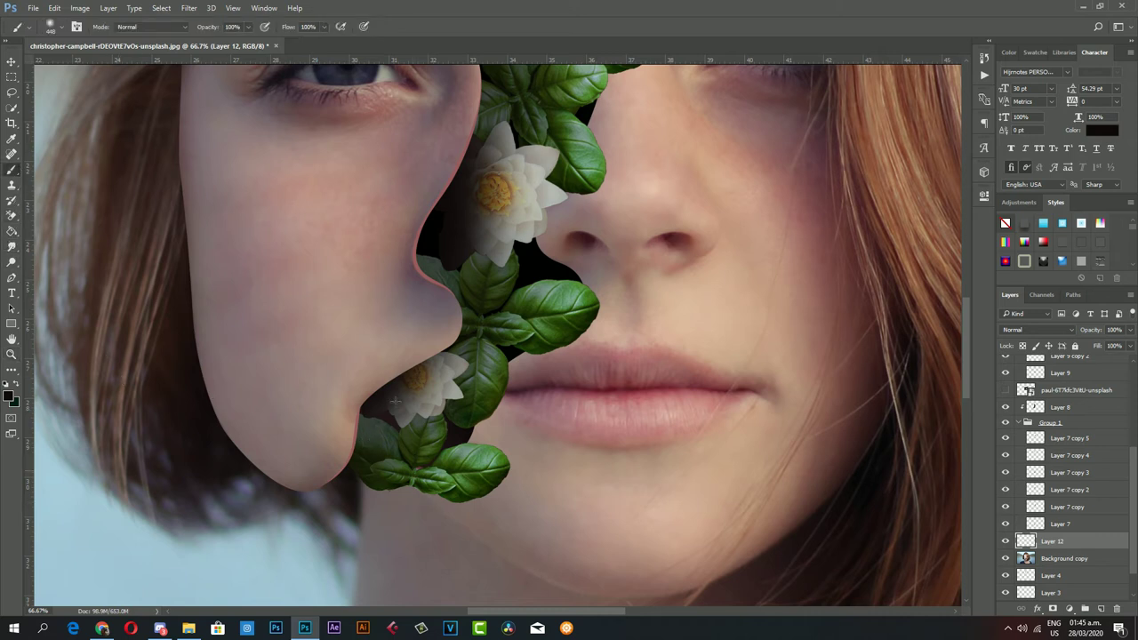
pyautogui.rightClick(480, 436)
pyautogui.click(565, 460)
pyautogui.press('Return')
pyautogui.click(249, 27)
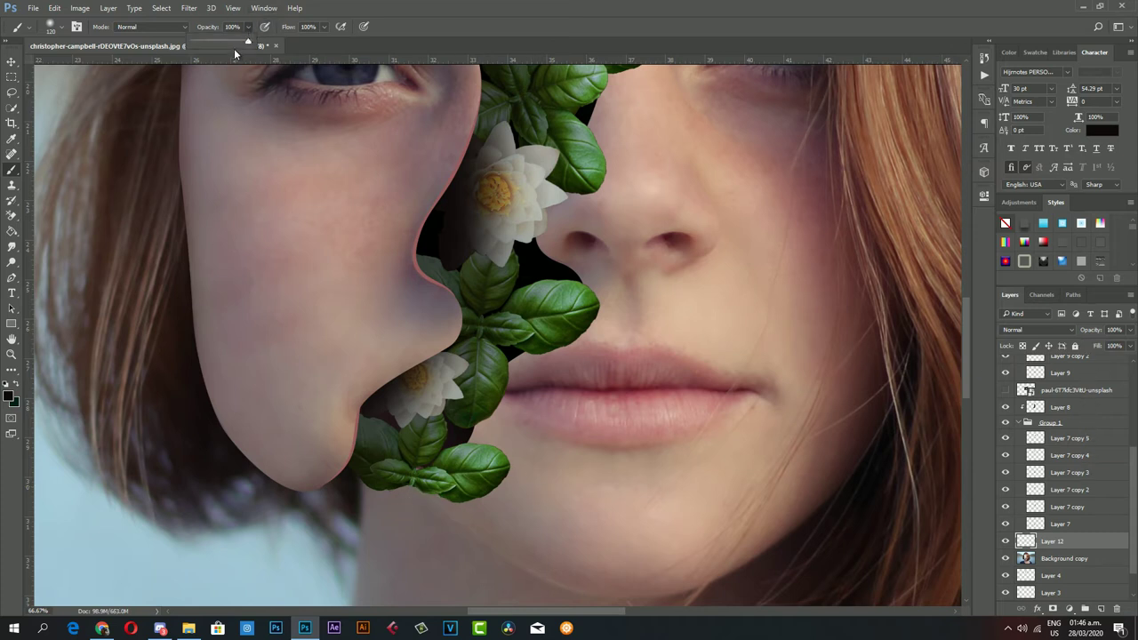
pyautogui.moveTo(254, 44); pyautogui.dragTo(209, 44)
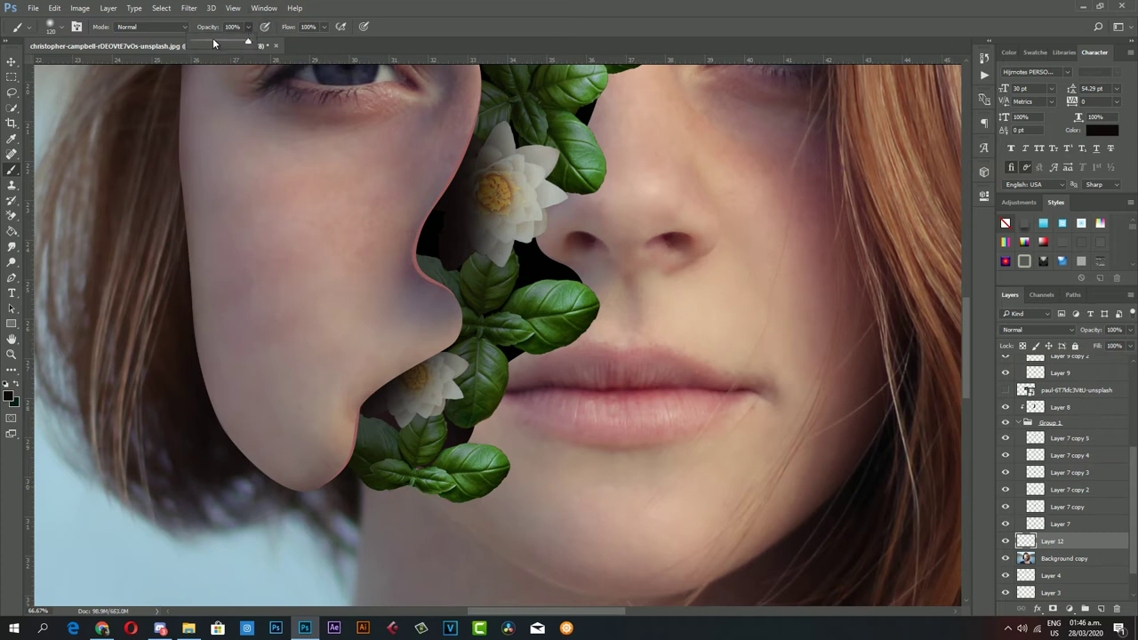
pyautogui.click(419, 480)
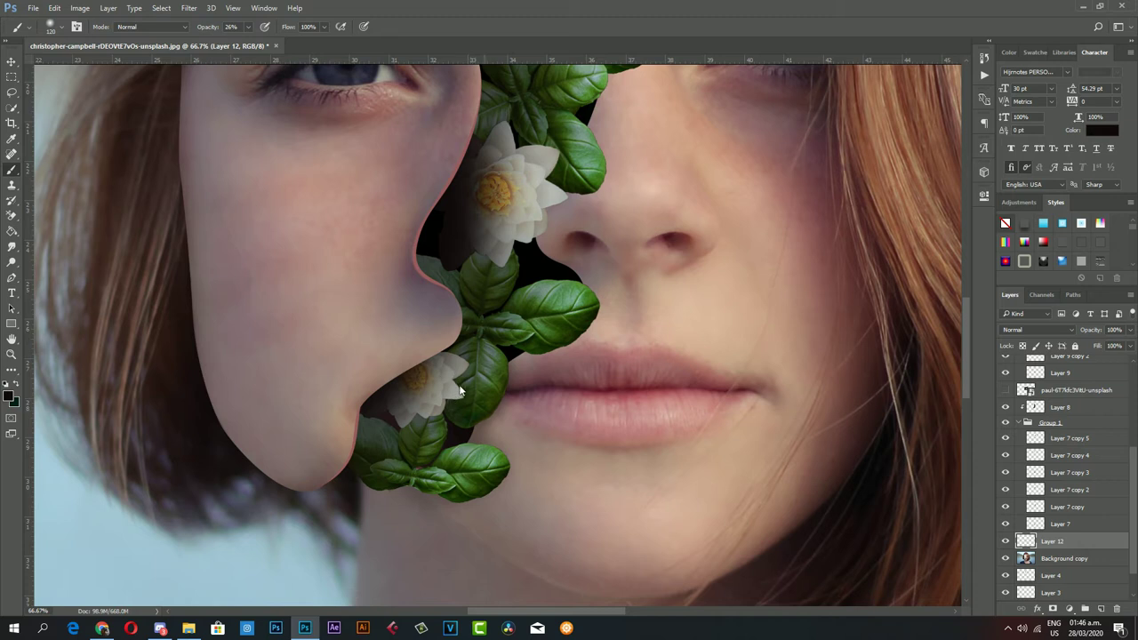
# - Paint soft shadows on the skin beside the lower, upper and right basil leaves
pyautogui.scroll(2, 480, 372)
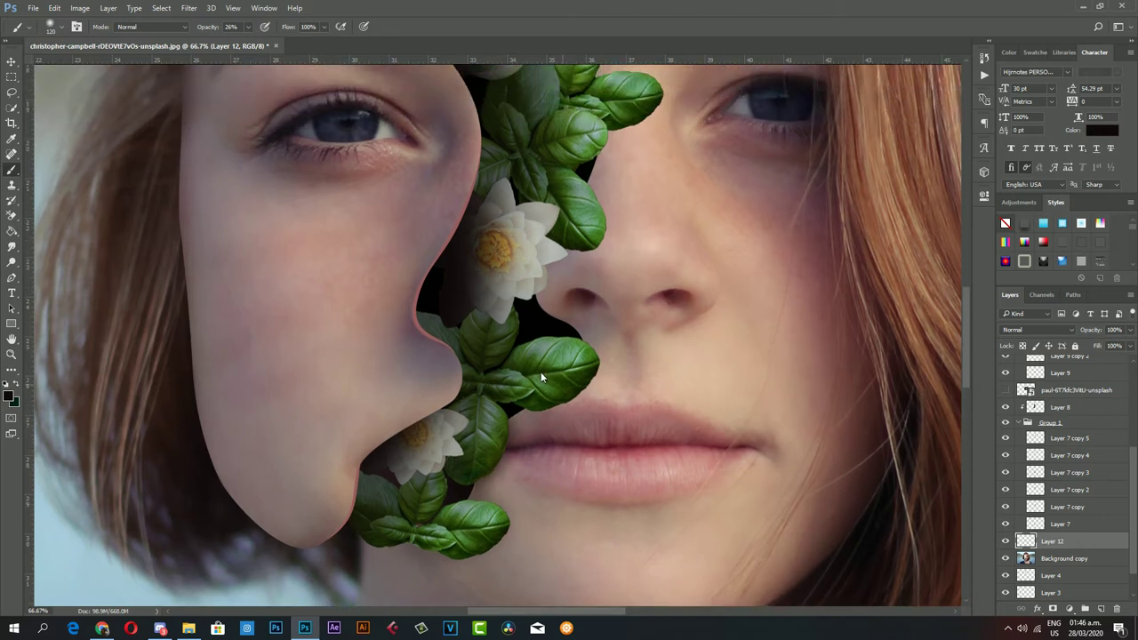
pyautogui.moveTo(562, 363); pyautogui.dragTo(563, 369)
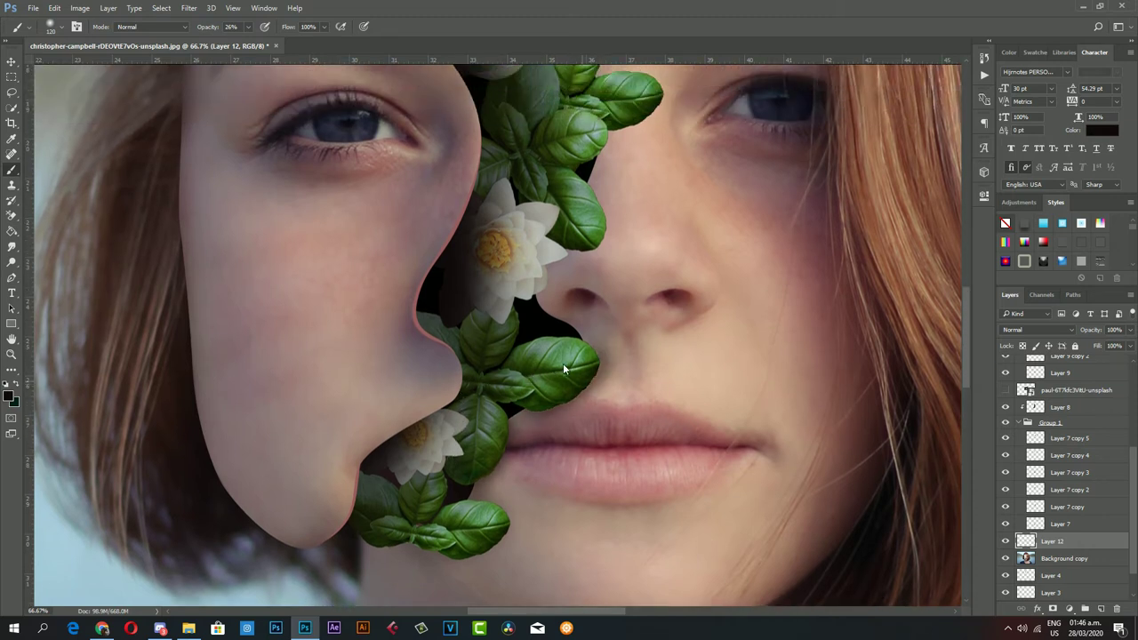
pyautogui.moveTo(560, 326); pyautogui.dragTo(551, 366)
pyautogui.scroll(1, 525, 353)
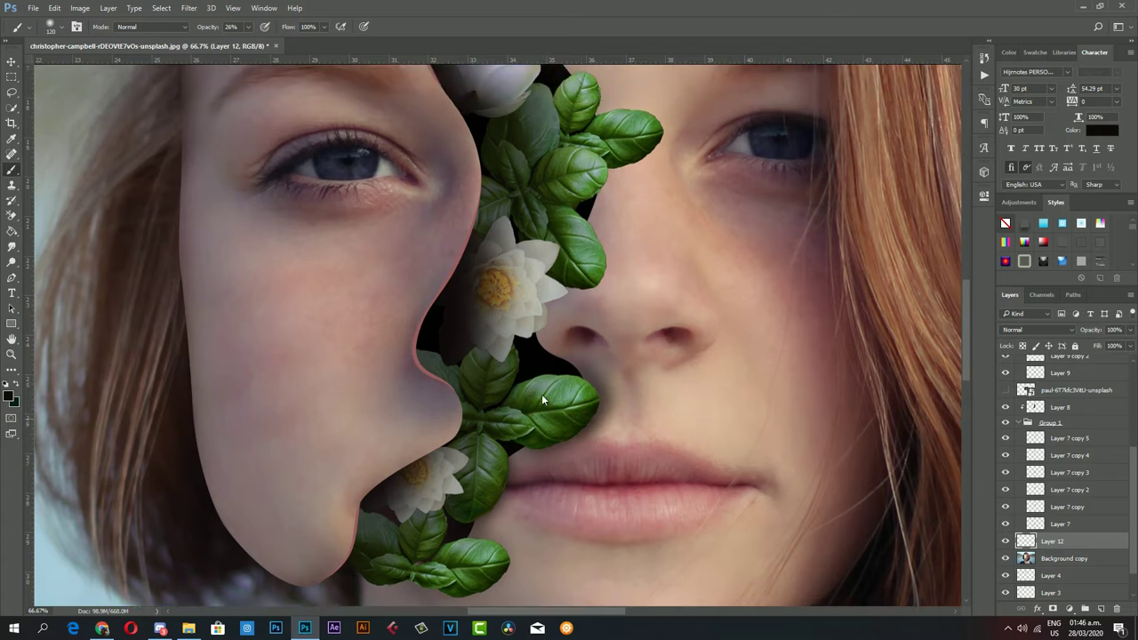
pyautogui.scroll(2, 499, 366)
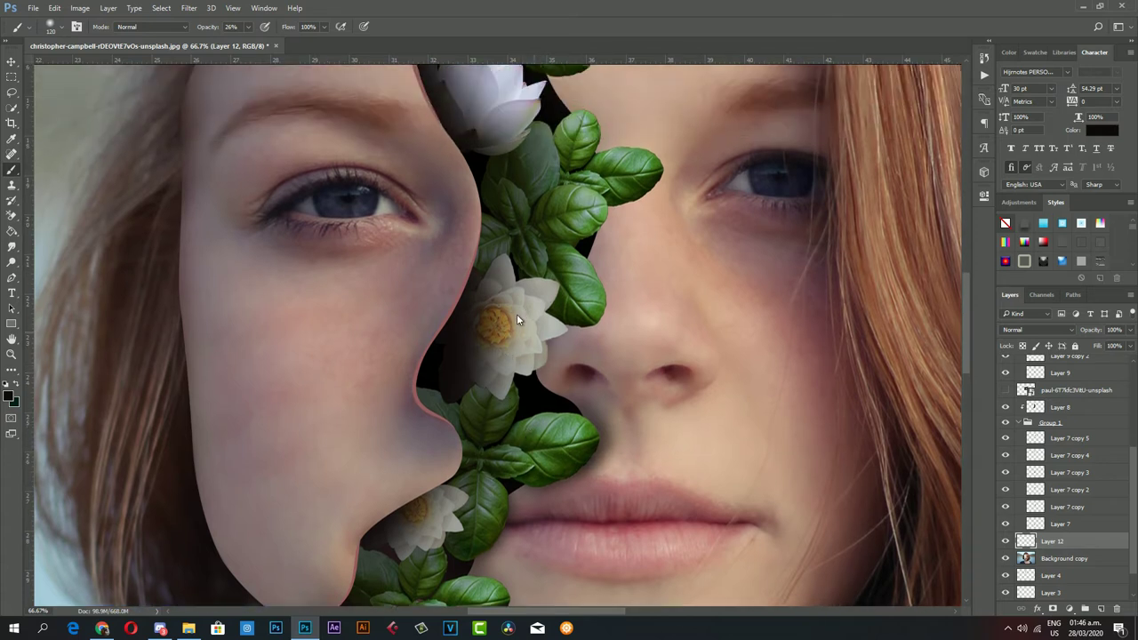
pyautogui.moveTo(552, 298); pyautogui.dragTo(568, 252)
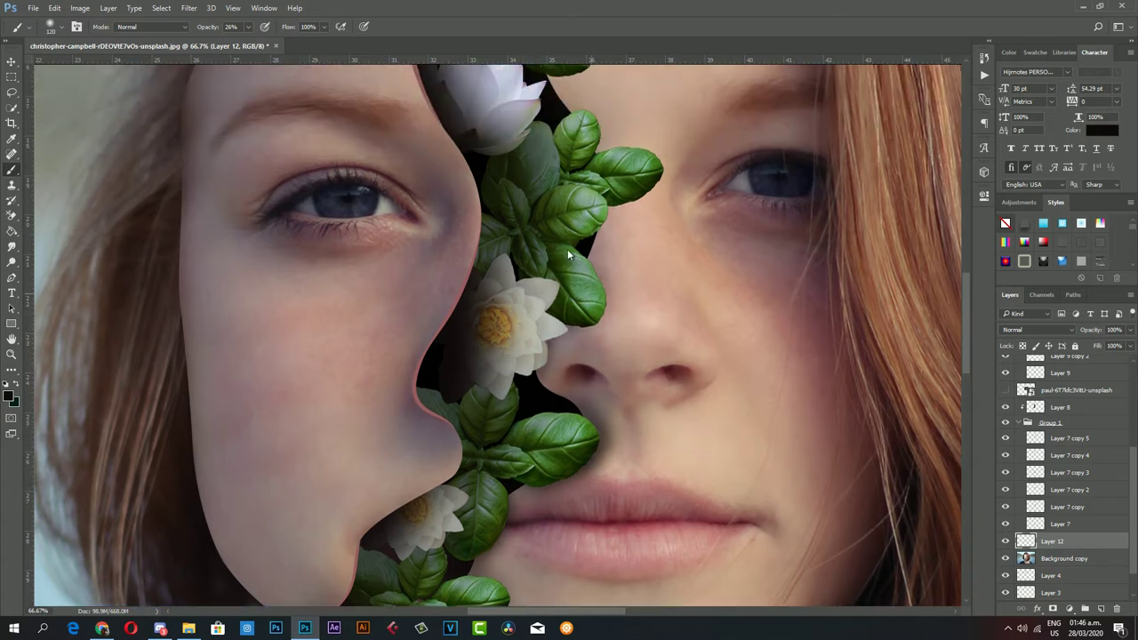
pyautogui.scroll(2, 548, 258)
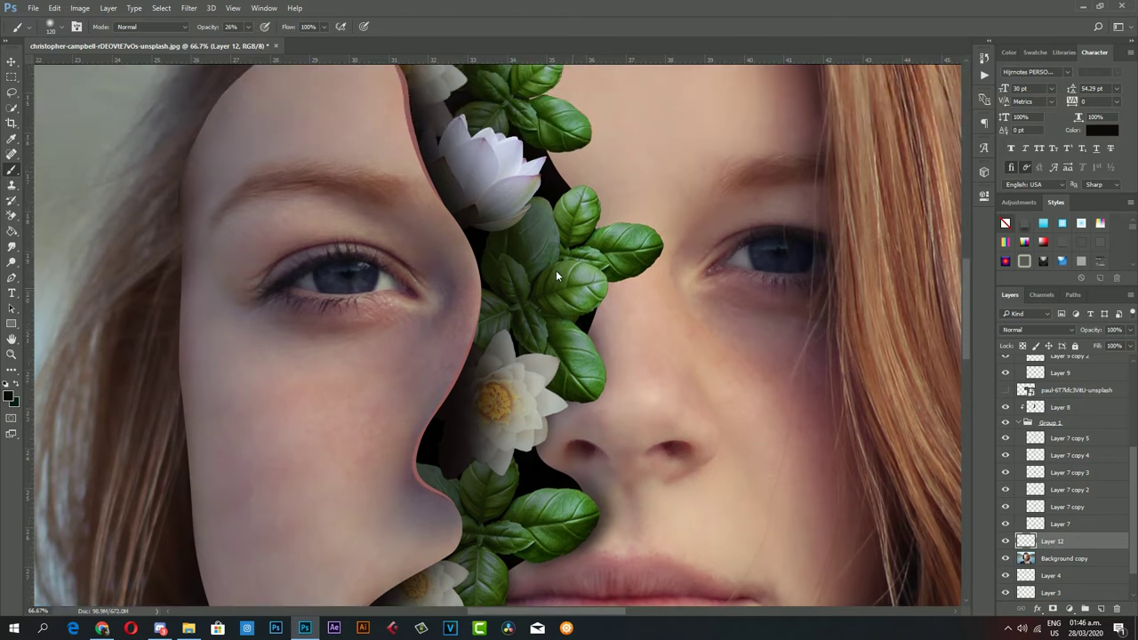
pyautogui.moveTo(612, 256)
pyautogui.mouseDown()
pyautogui.moveTo(633, 225)
pyautogui.moveTo(523, 290)
pyautogui.mouseUp()
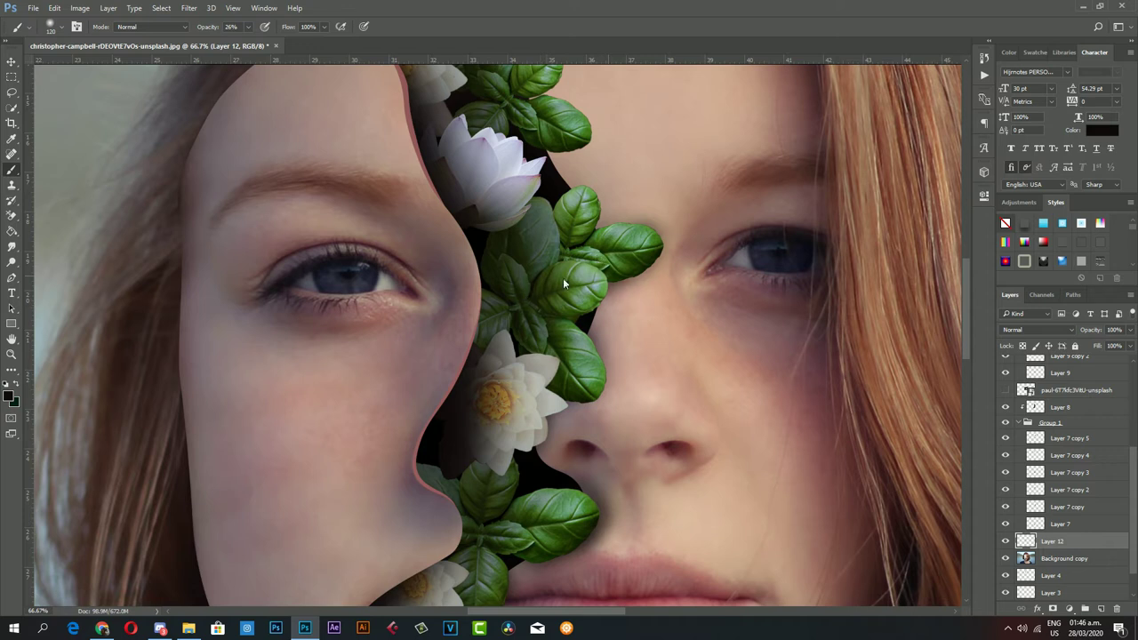
pyautogui.scroll(1, 551, 283)
pyautogui.scroll(2, 516, 298)
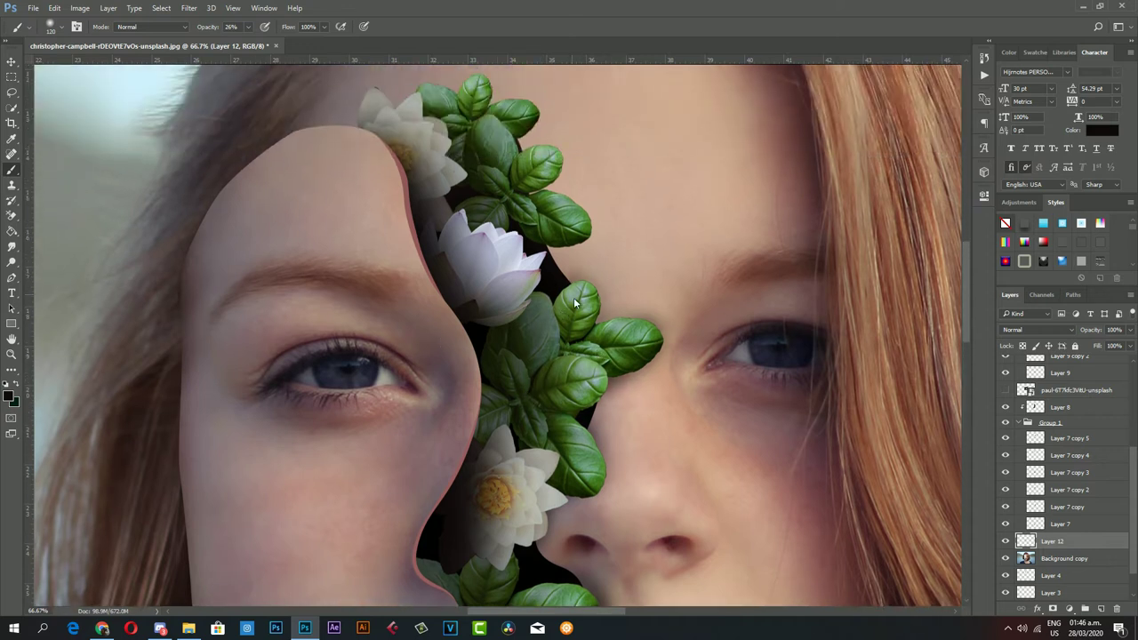
pyautogui.moveTo(522, 235)
pyautogui.mouseDown()
pyautogui.moveTo(552, 227)
pyautogui.moveTo(516, 238)
pyautogui.mouseUp()
pyautogui.scroll(2, 496, 242)
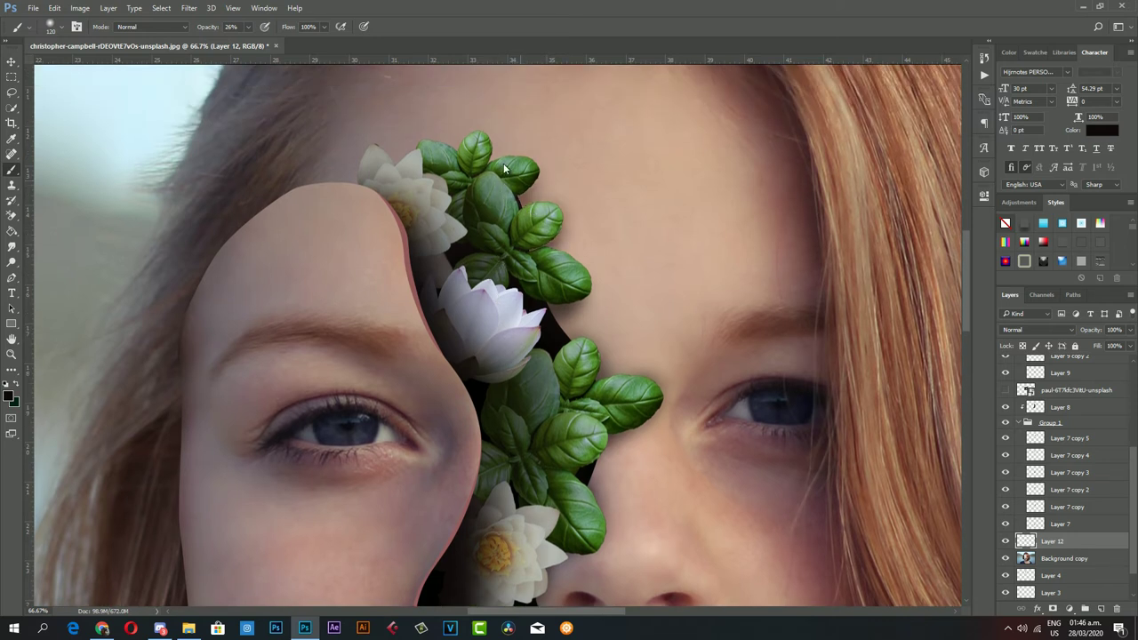
pyautogui.scroll(2, 435, 320)
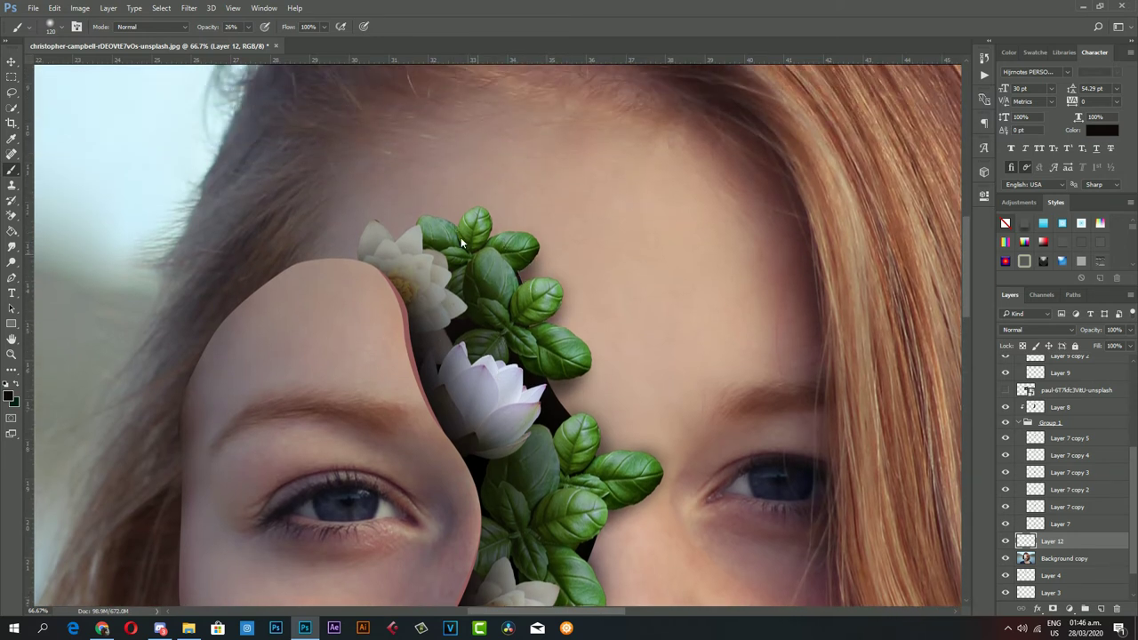
pyautogui.scroll(-2, 485, 327)
pyautogui.scroll(-2, 510, 452)
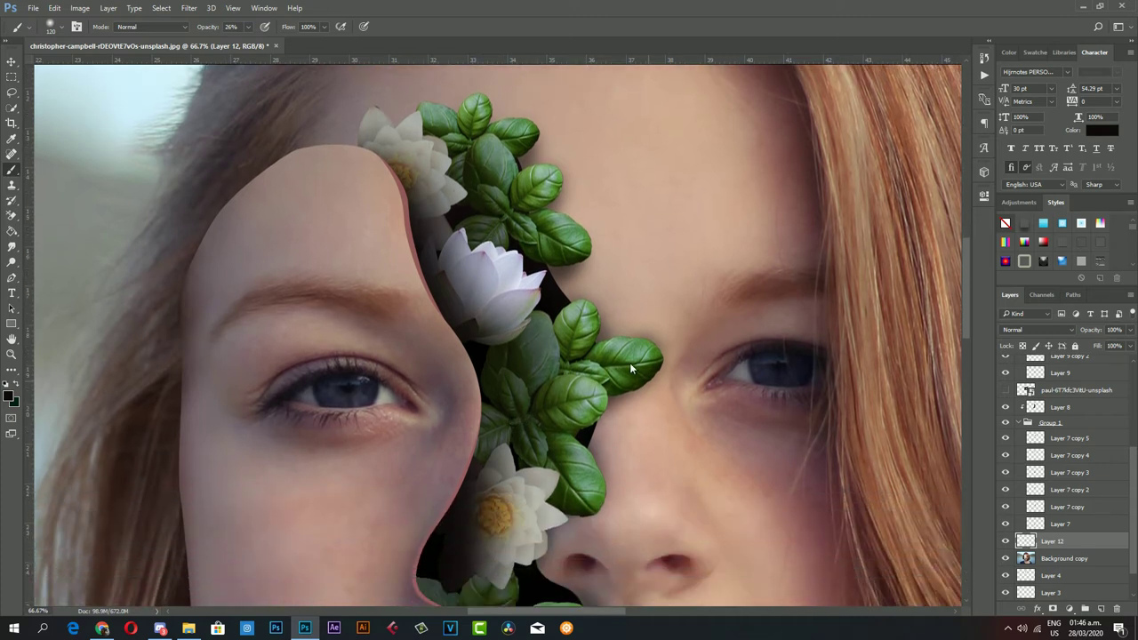
pyautogui.moveTo(647, 387); pyautogui.dragTo(577, 446)
pyautogui.scroll(-3, 519, 437)
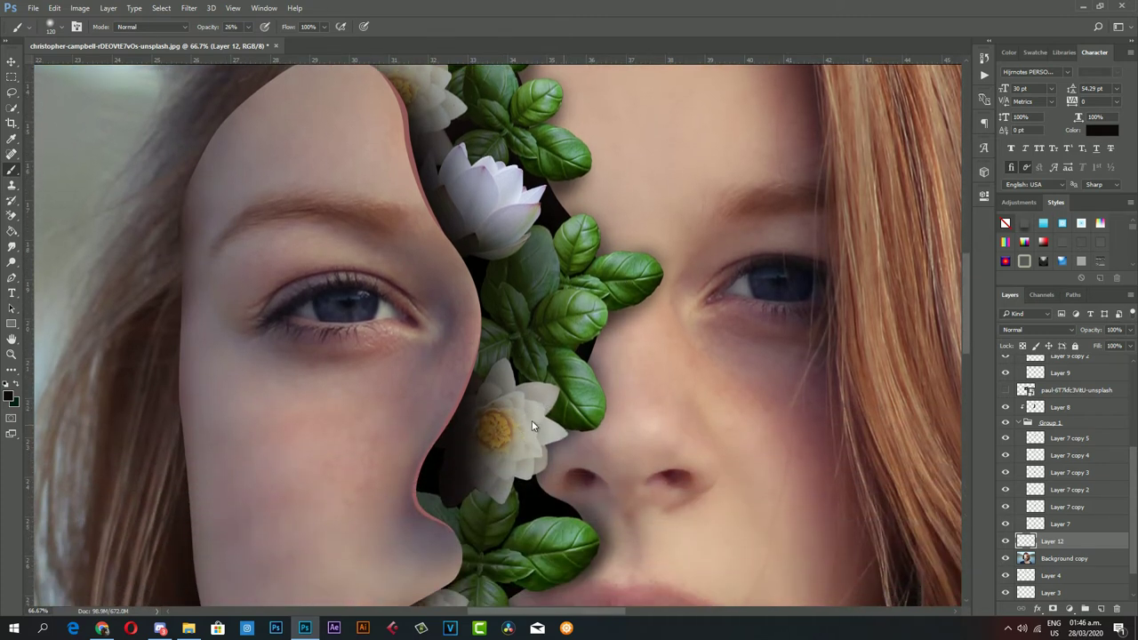
# - Switch to the Eraser, adjust its brush settings, and zoom out to the whole portrait
pyautogui.click(11, 216)
pyautogui.rightClick(839, 238)
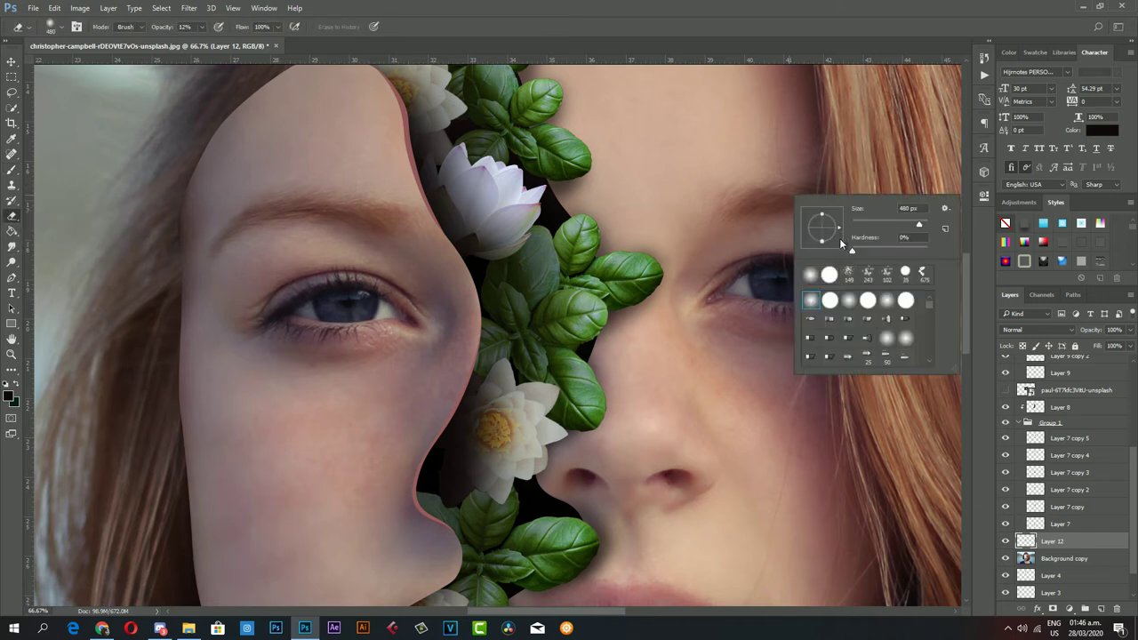
pyautogui.press('Return')
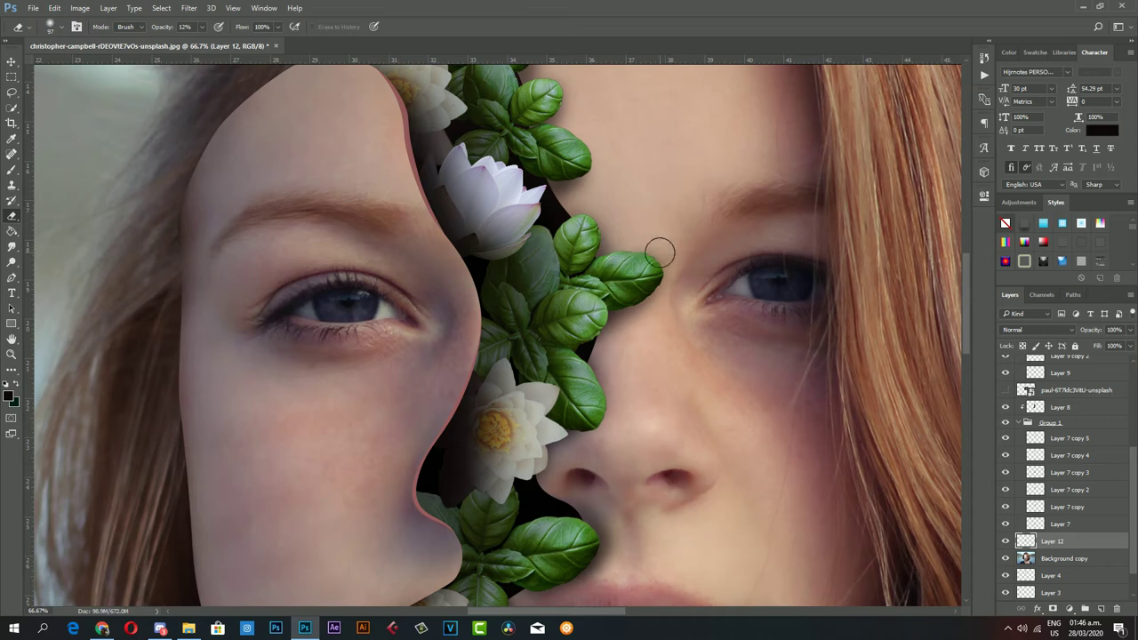
pyautogui.scroll(2, 614, 229)
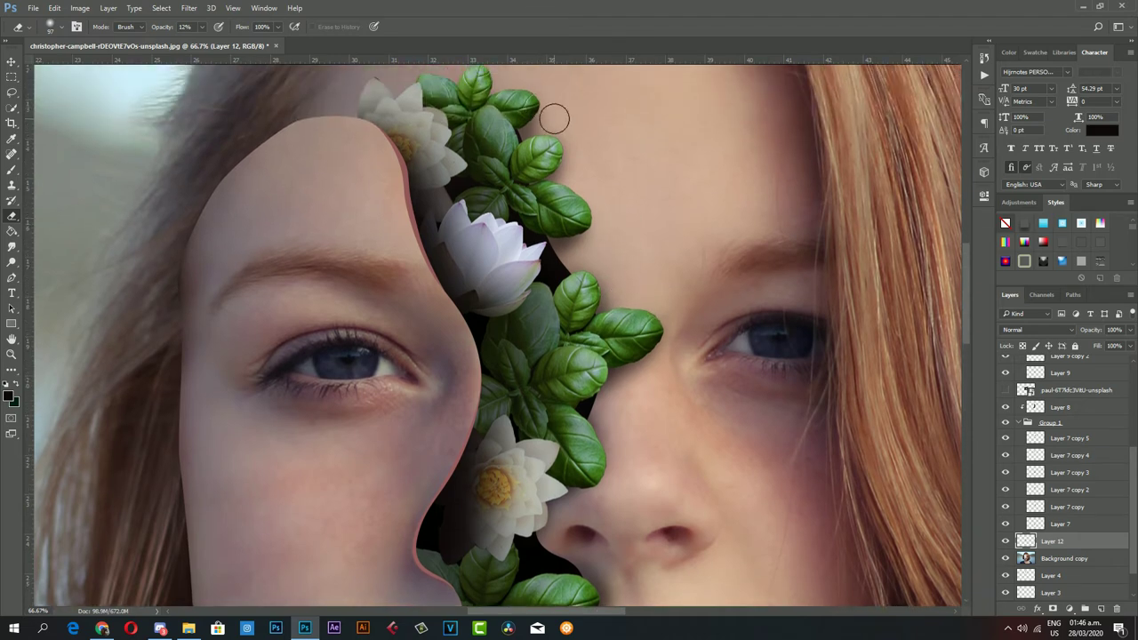
pyautogui.press('z')
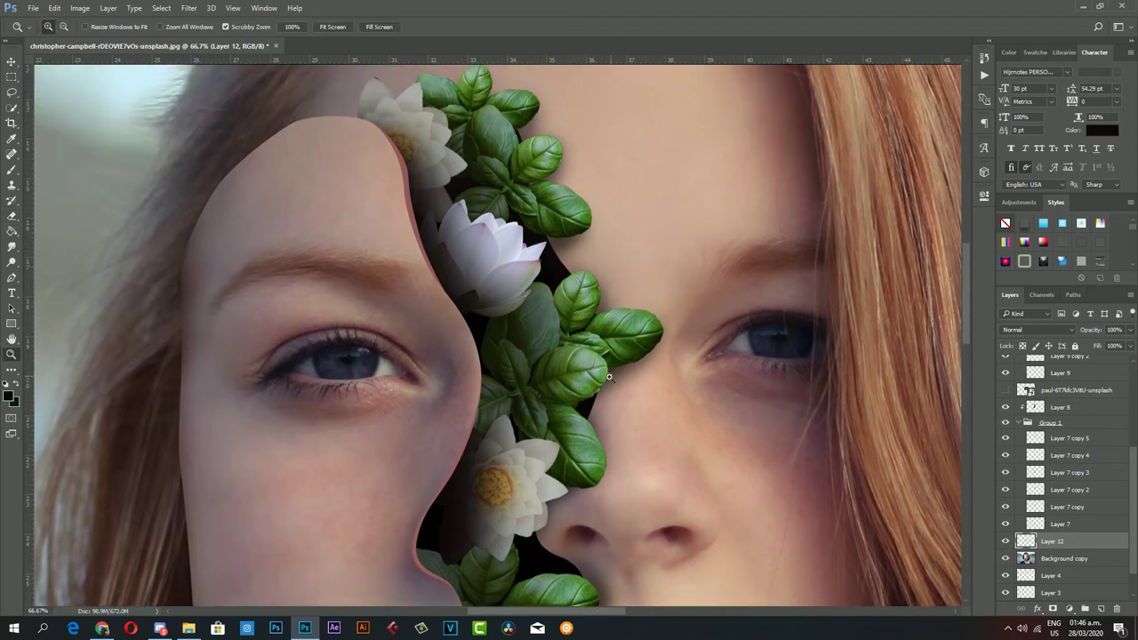
pyautogui.moveTo(605, 491)
pyautogui.mouseDown()
pyautogui.moveTo(556, 491)
pyautogui.moveTo(549, 349)
pyautogui.moveTo(492, 348)
pyautogui.mouseUp()
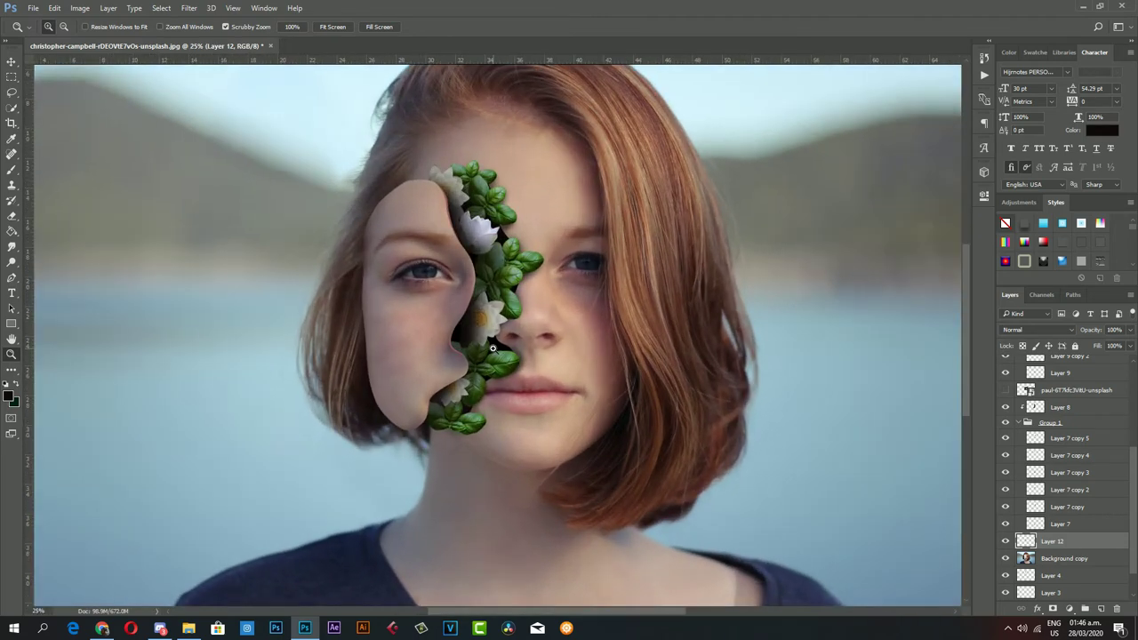
# - Duplicate Background copy into a Background copy 2 layer
pyautogui.click(492, 349)
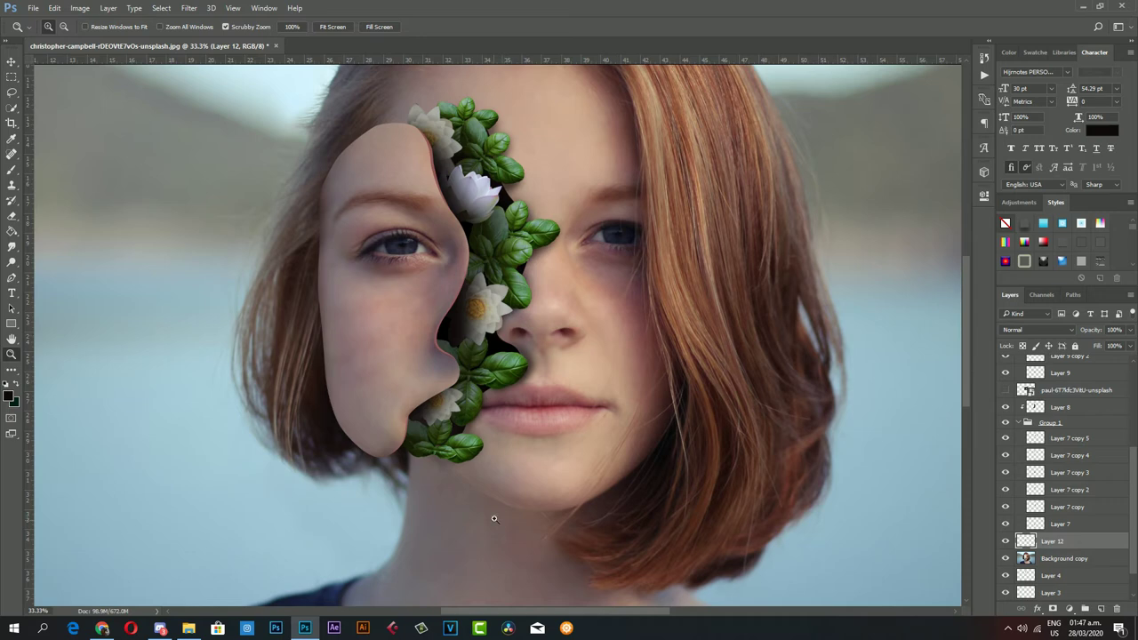
pyautogui.click(1086, 558)
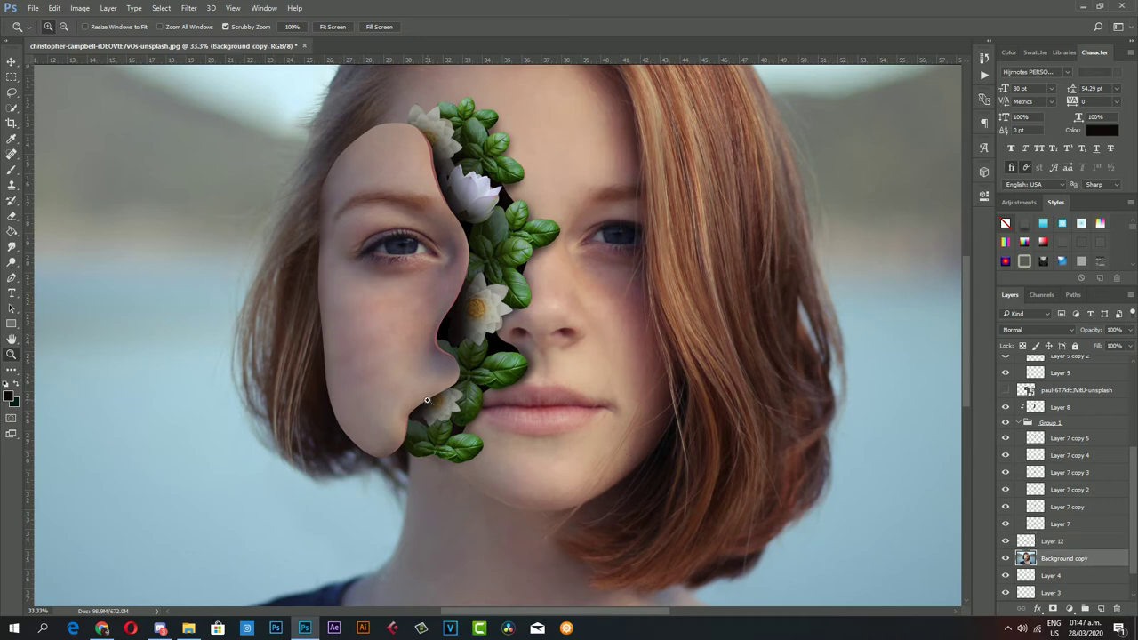
pyautogui.hotkey('ctrl', 'j')
pyautogui.click(460, 407)
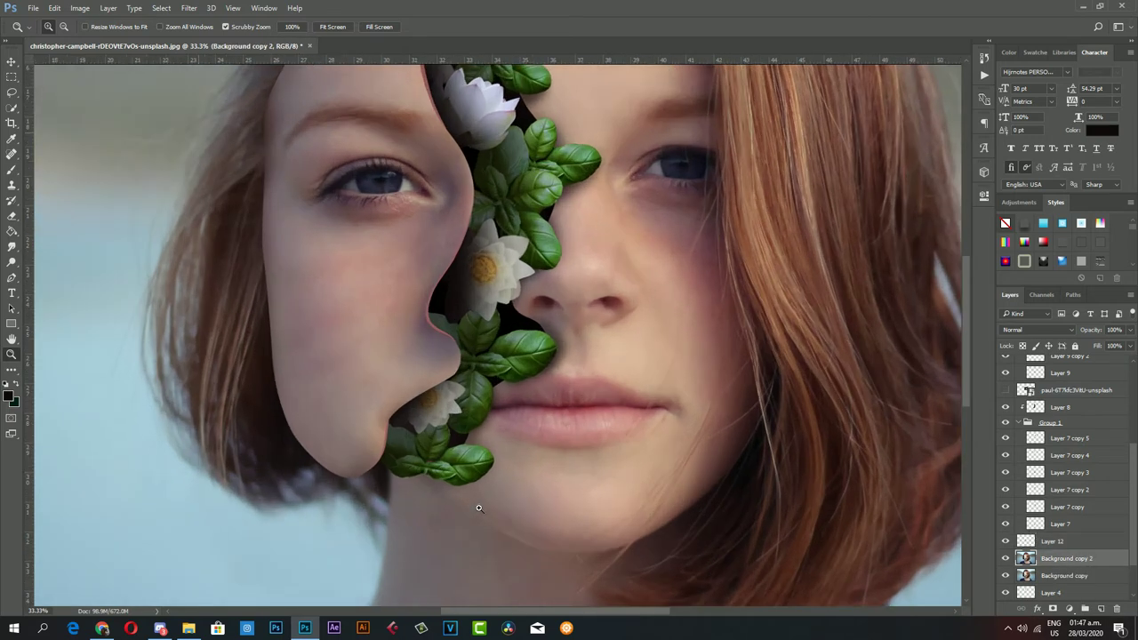
pyautogui.click(432, 489)
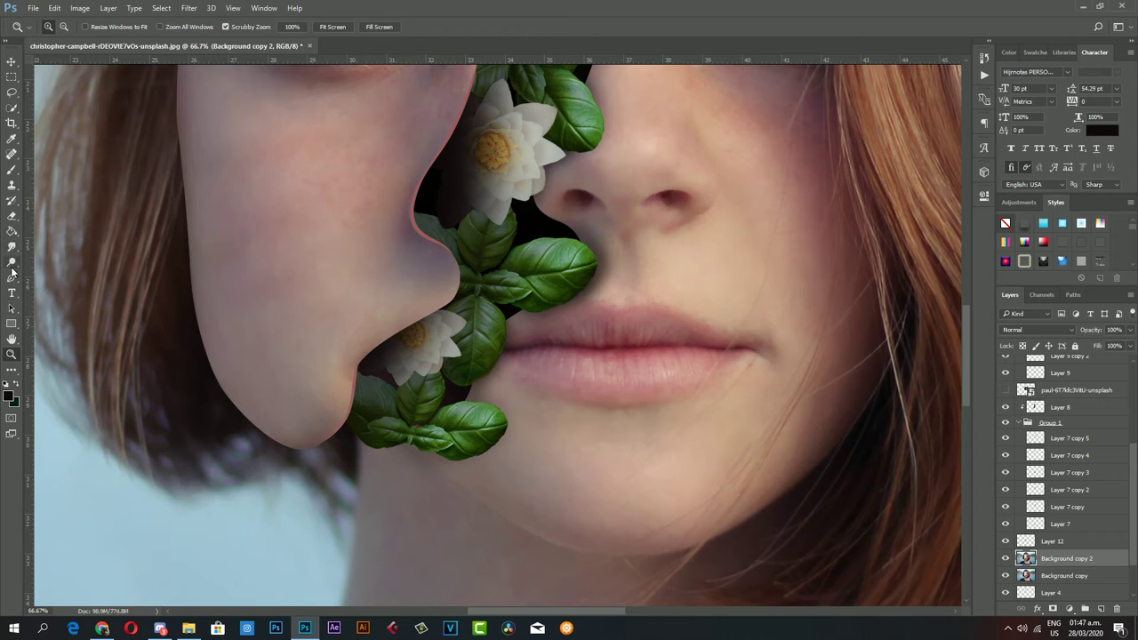
# - Choose the Burn tool with Range set to Shadows and Exposure 11%
pyautogui.click(13, 265)
pyautogui.rightClick(14, 265)
pyautogui.click(53, 273)
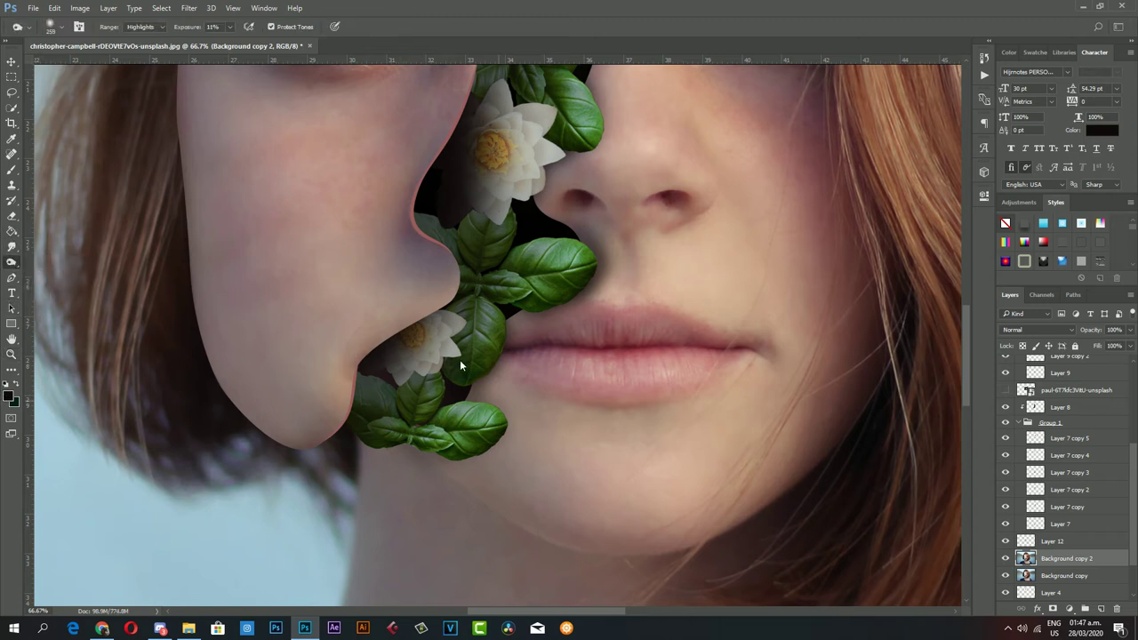
pyautogui.click(159, 27)
pyautogui.click(138, 37)
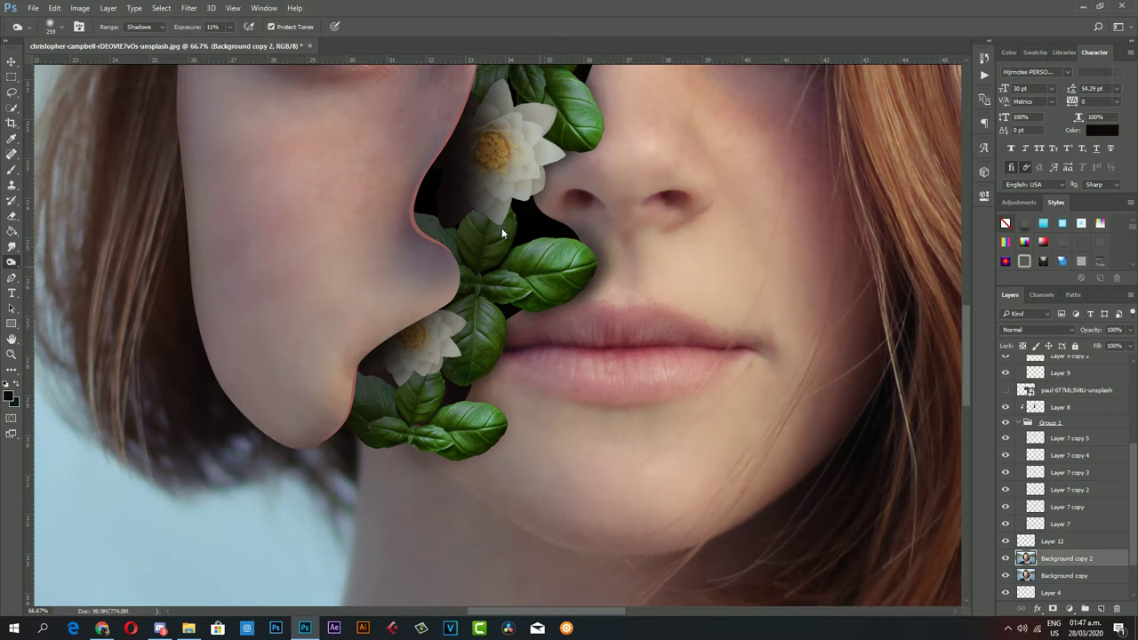
pyautogui.scroll(2, 511, 267)
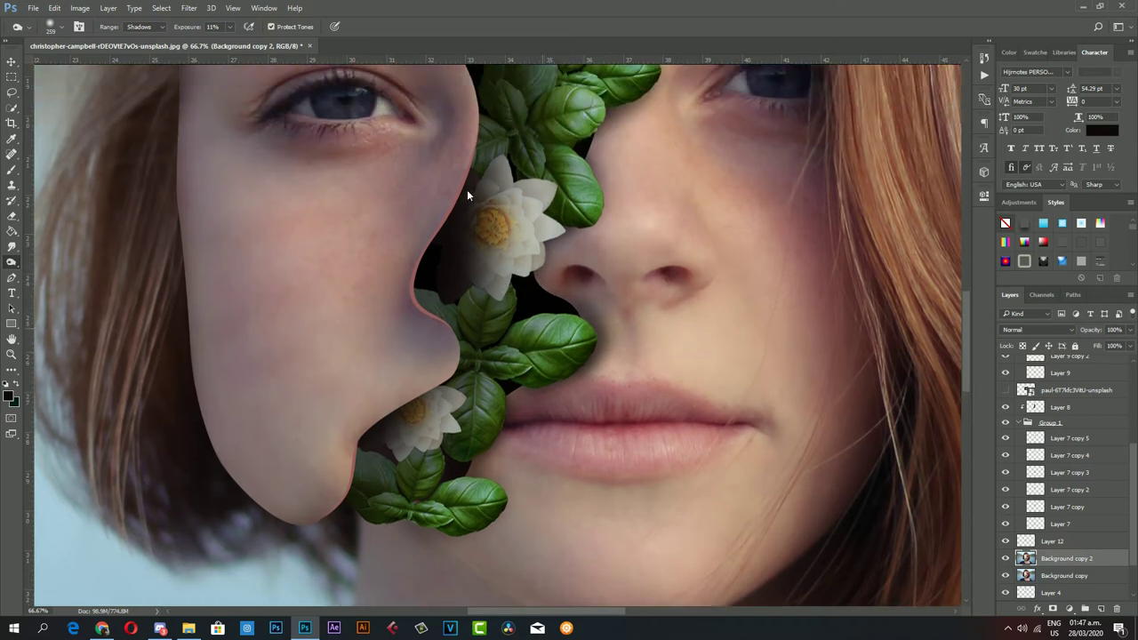
pyautogui.scroll(2, 493, 249)
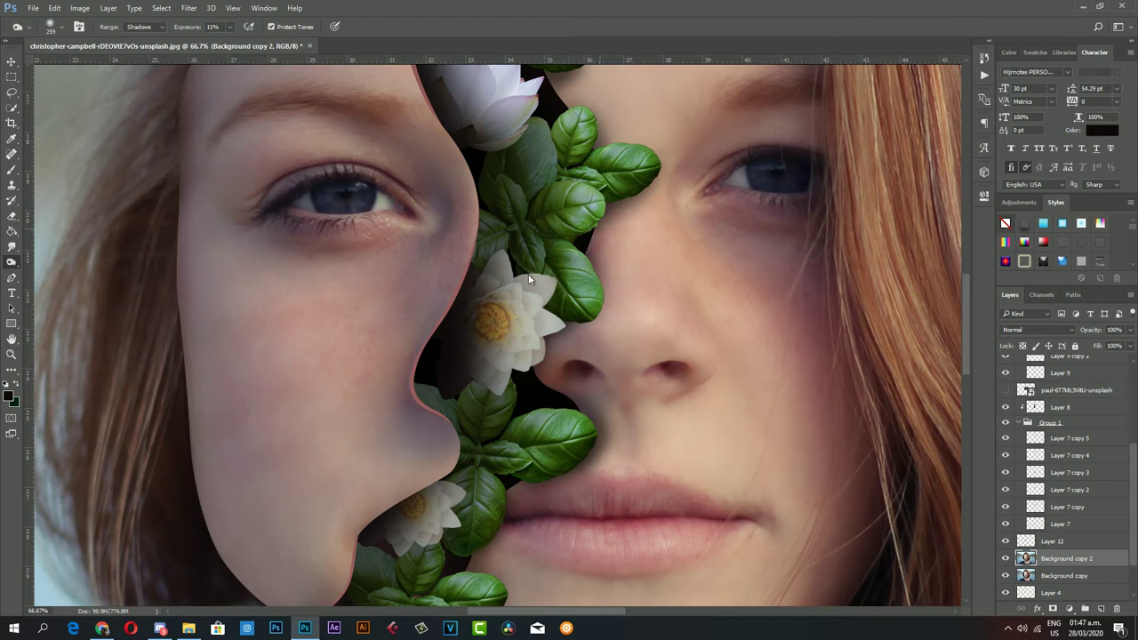
pyautogui.scroll(2, 528, 274)
pyautogui.scroll(2, 532, 270)
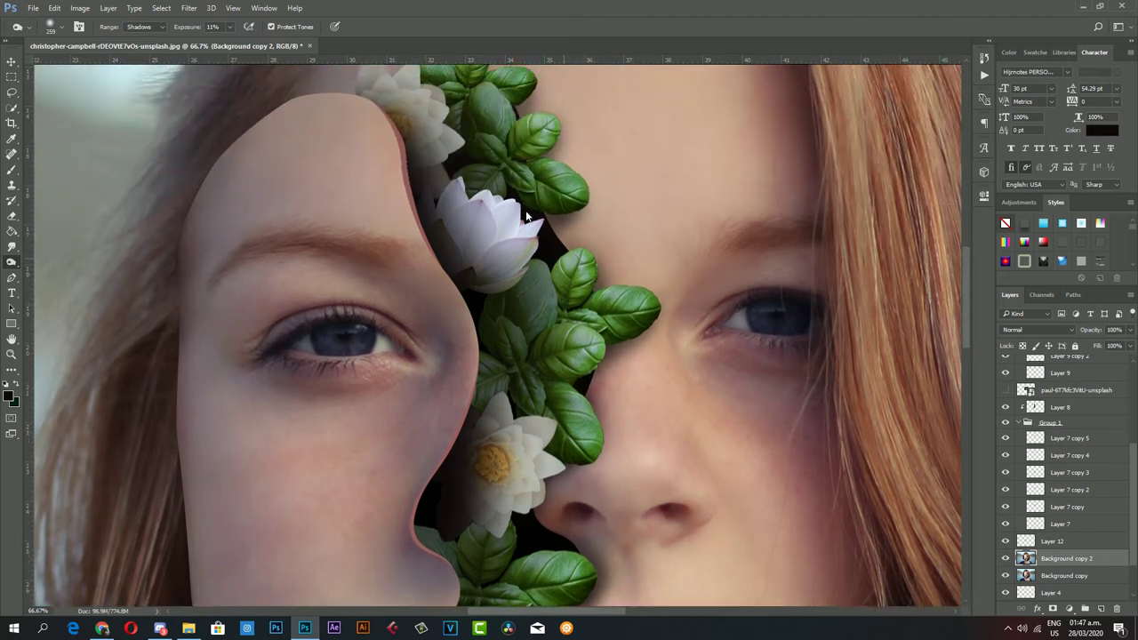
pyautogui.scroll(1, 511, 233)
pyautogui.scroll(1, 525, 222)
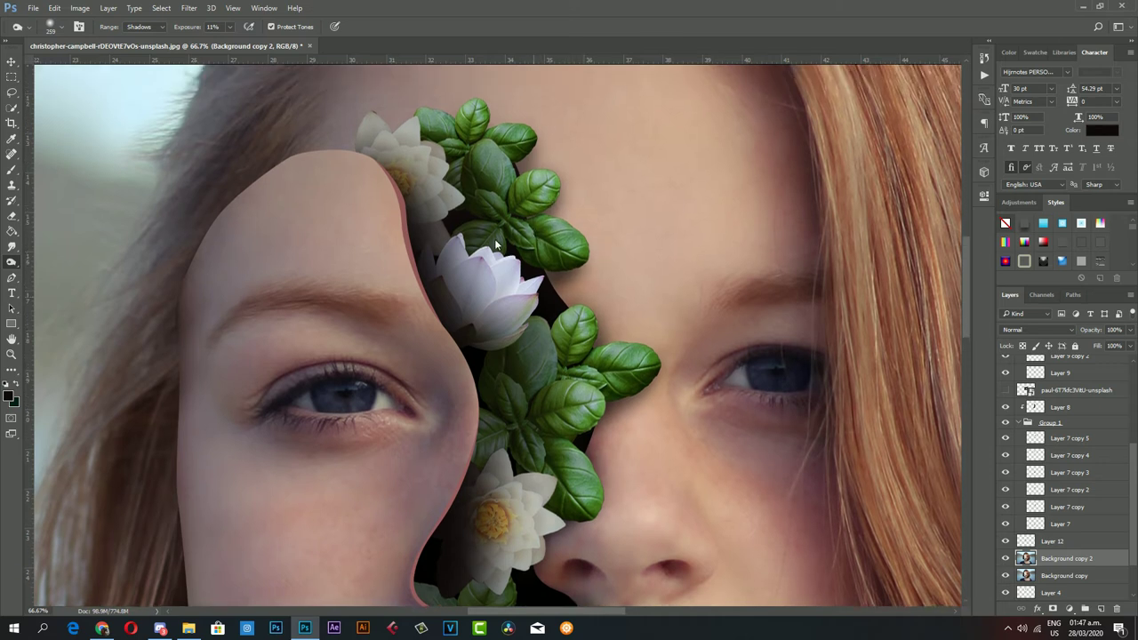
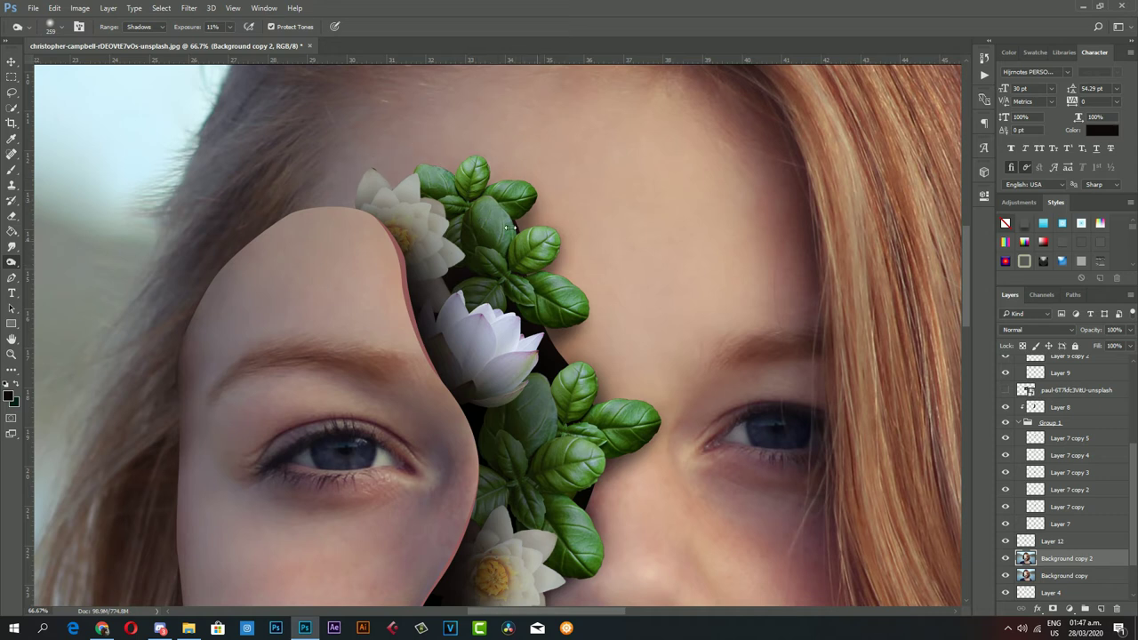
# - Zoom in on the lips and duplicate the basil leaf layer beside them
pyautogui.scroll(-3, 527, 343)
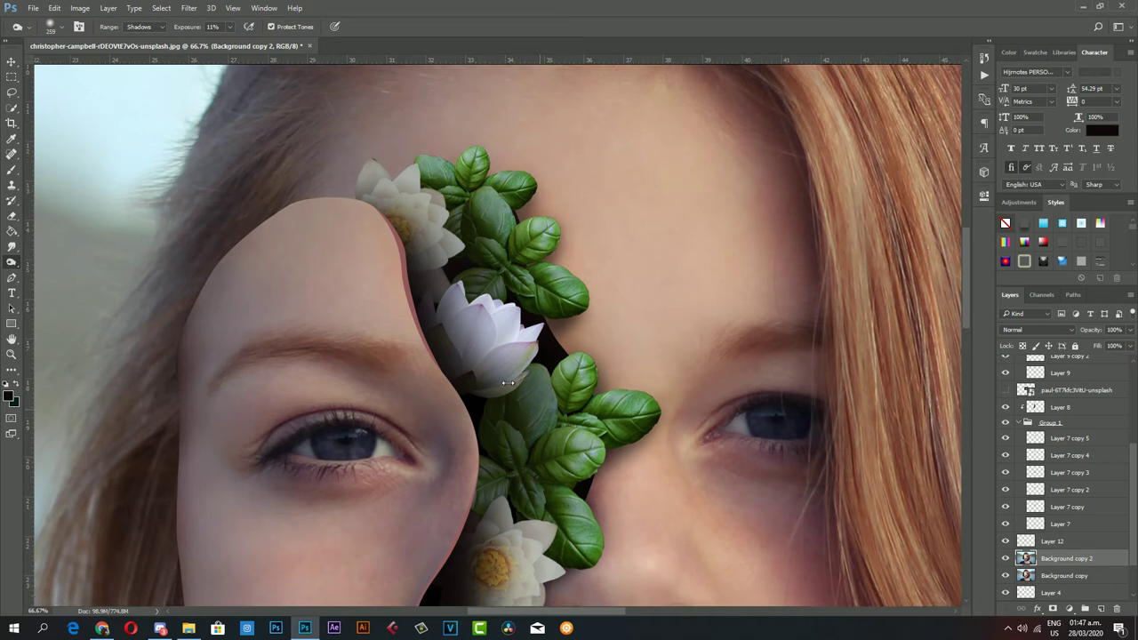
pyautogui.scroll(-1, 551, 344)
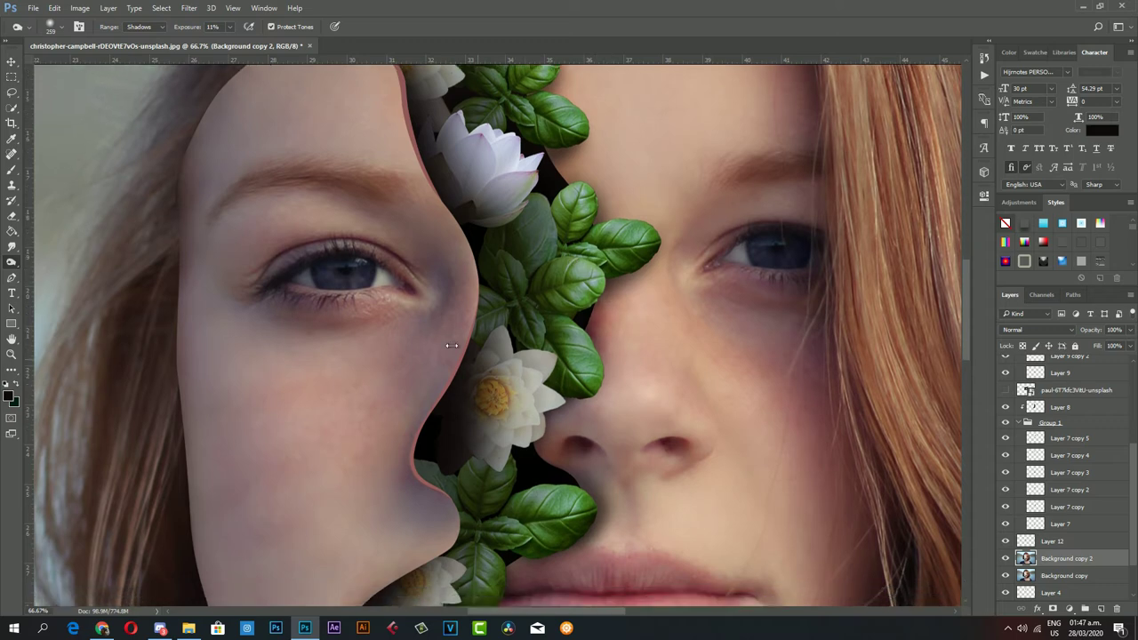
pyautogui.scroll(-1, 509, 325)
pyautogui.scroll(-1, 433, 443)
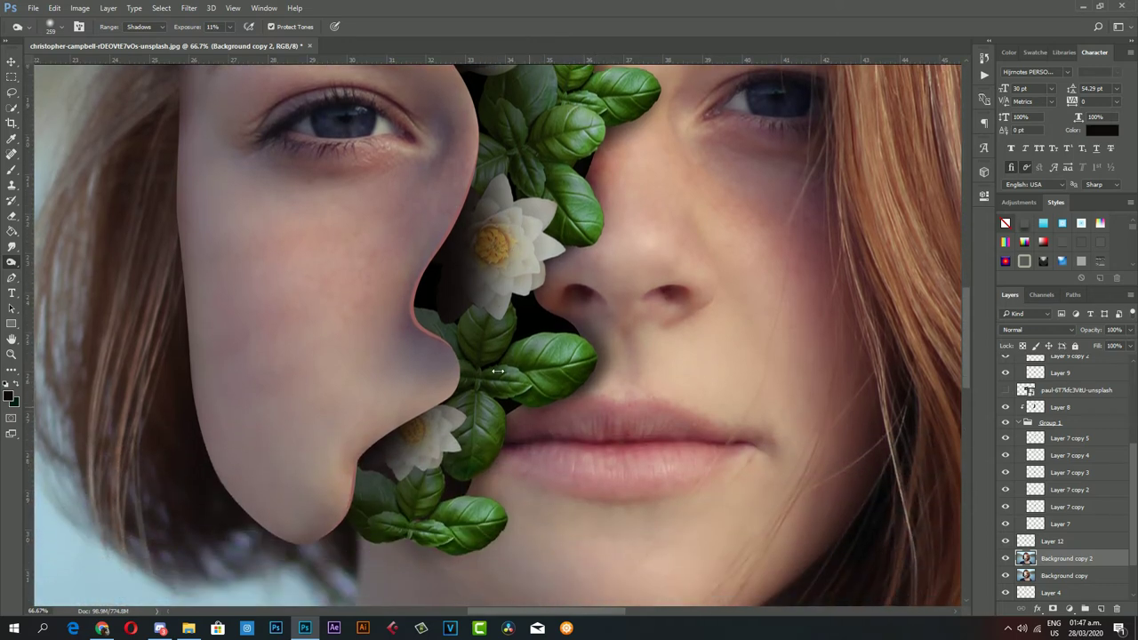
pyautogui.scroll(-1, 423, 291)
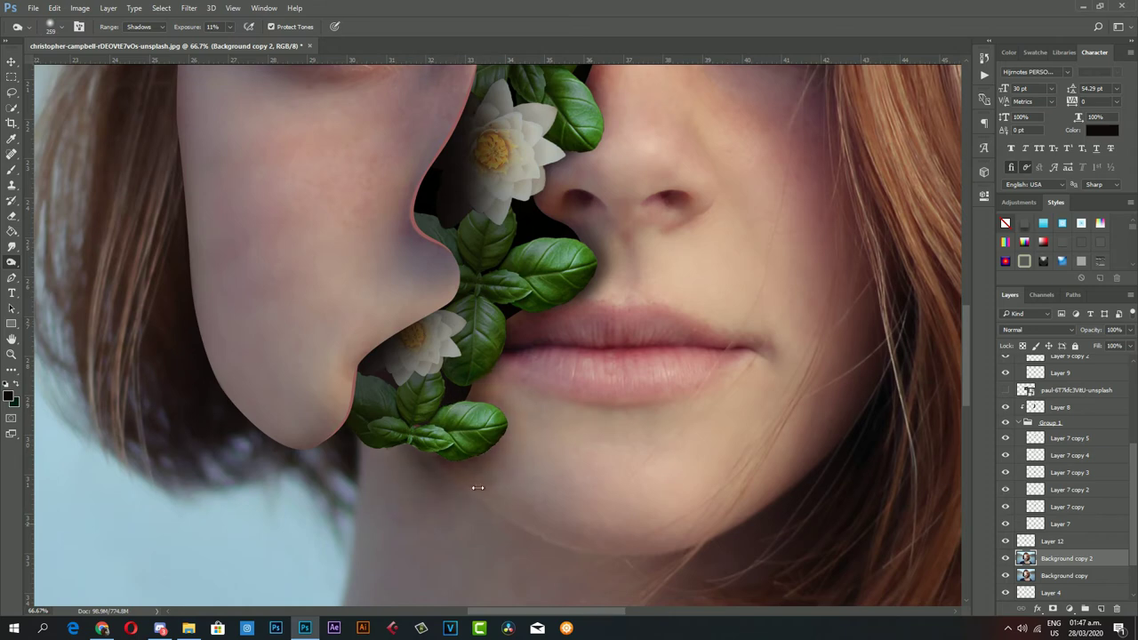
pyautogui.press('z')
pyautogui.keyDown('alt'); pyautogui.click(528, 464); pyautogui.keyUp('alt')
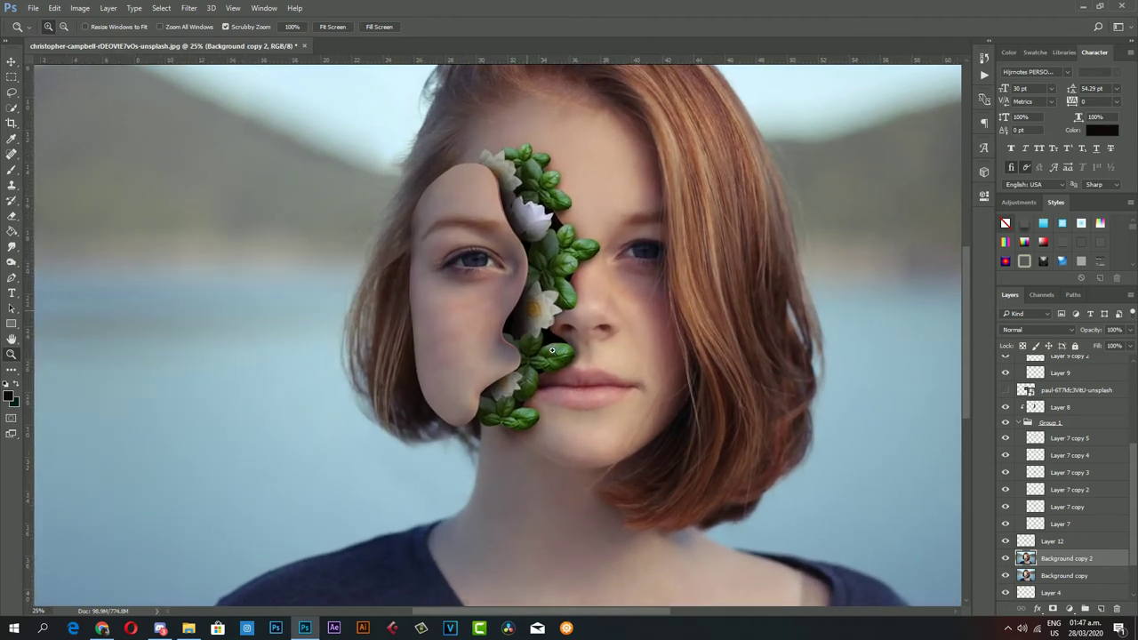
pyautogui.click(560, 335)
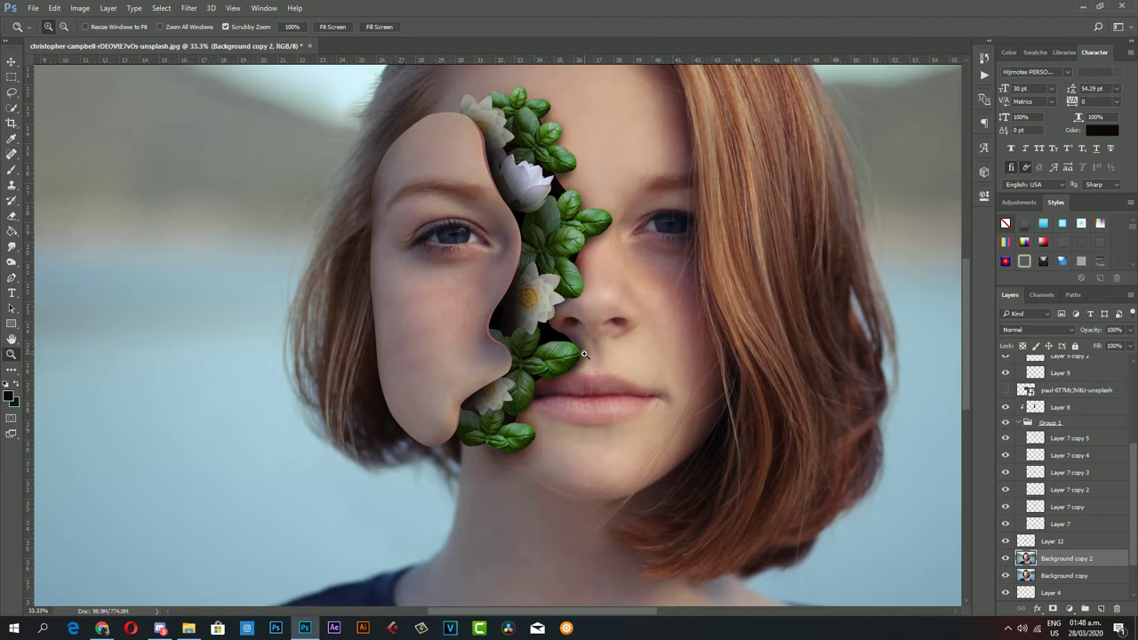
pyautogui.click(572, 343)
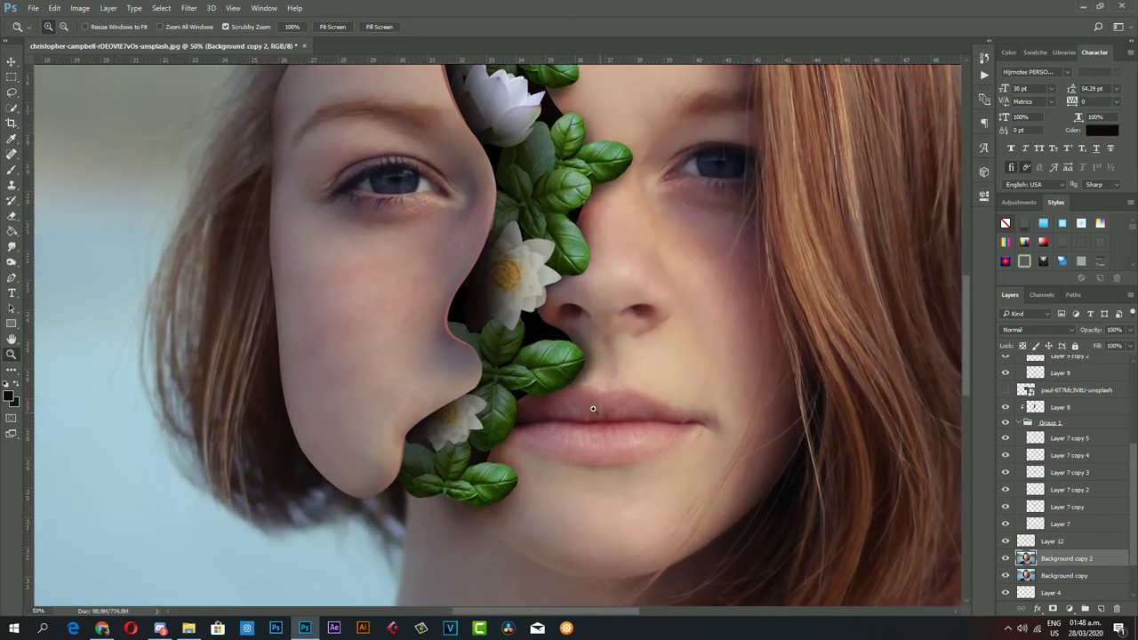
pyautogui.click(12, 62)
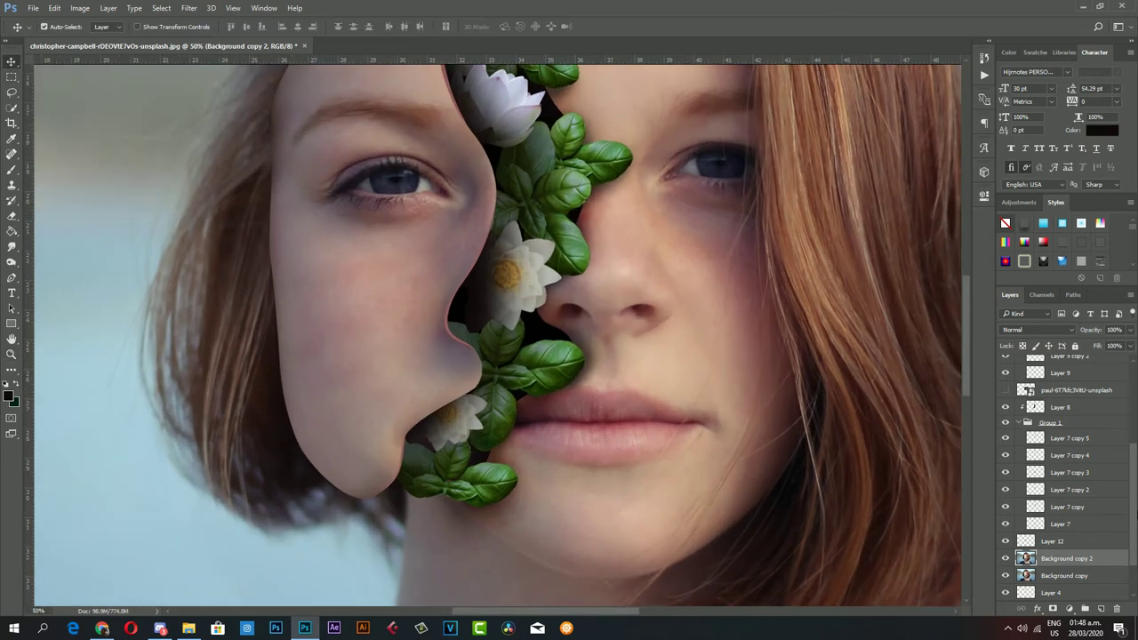
pyautogui.click(567, 359)
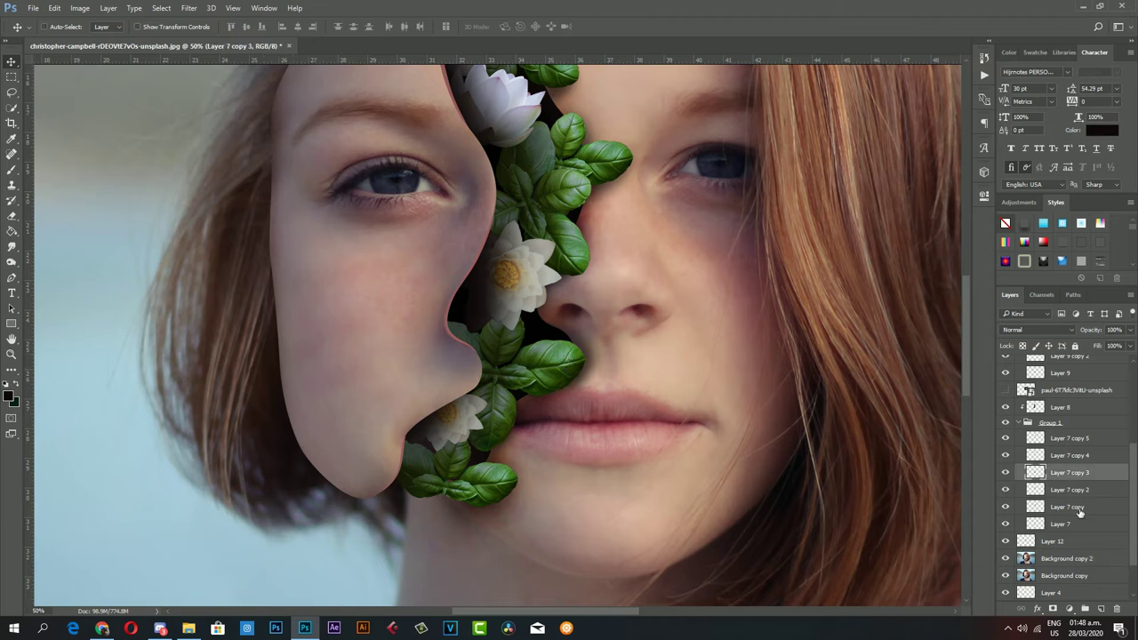
pyautogui.moveTo(1083, 474); pyautogui.dragTo(1076, 537)
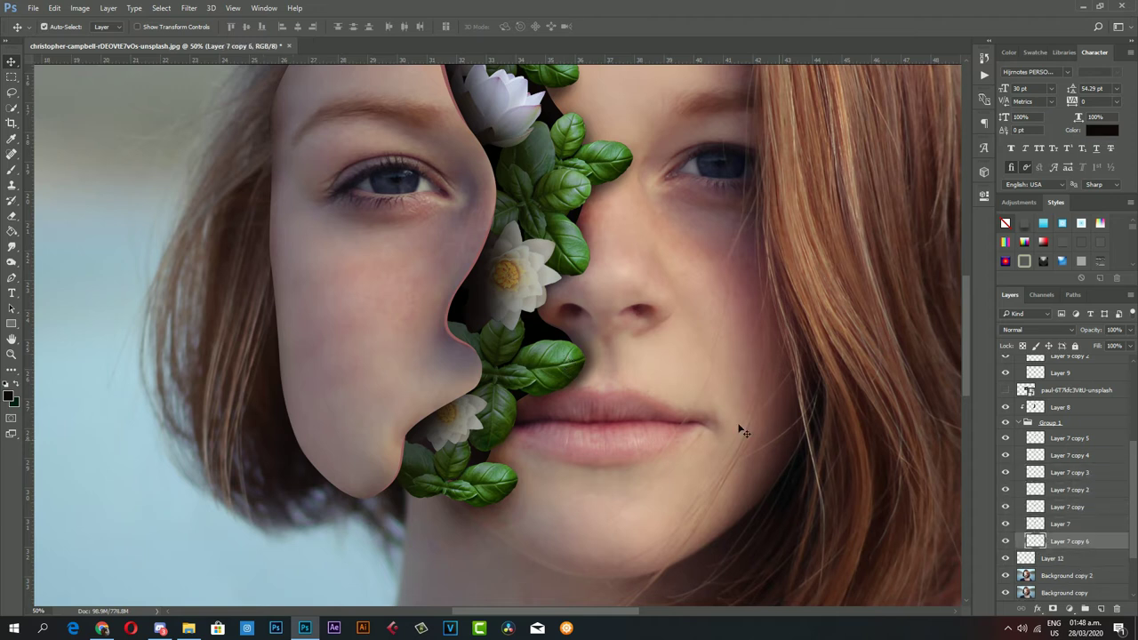
# - Rotate the basil copy to about 6°, scale it to about 70%, and nudge it down-right
pyautogui.hotkey('ctrl', 't')
pyautogui.moveTo(645, 508)
pyautogui.mouseDown()
pyautogui.moveTo(675, 429)
pyautogui.moveTo(638, 424)
pyautogui.mouseUp()
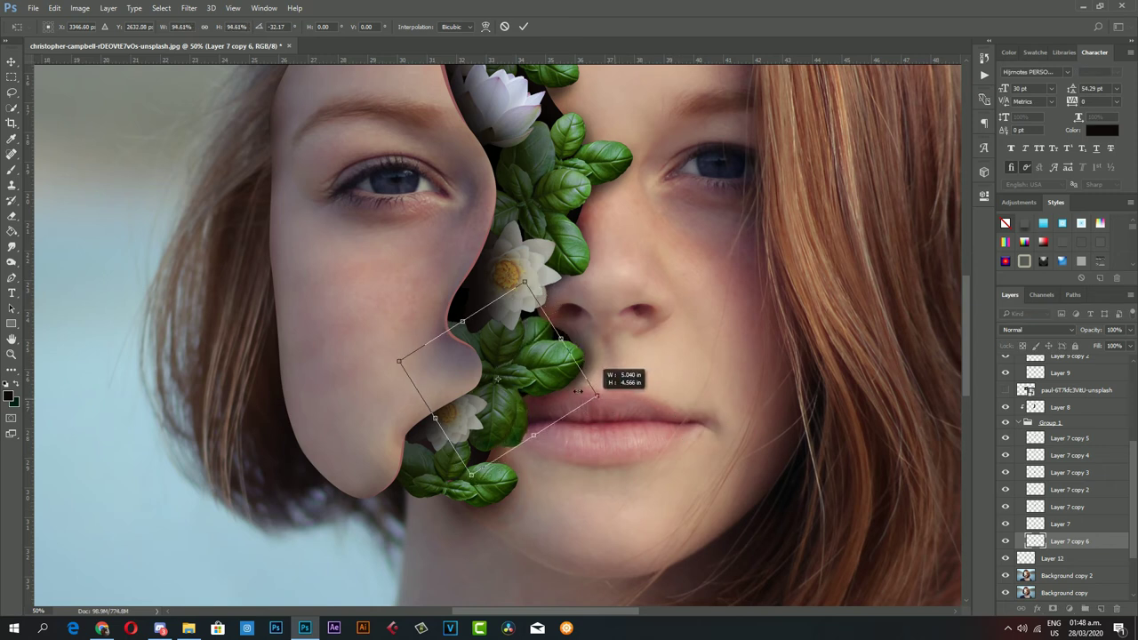
pyautogui.moveTo(617, 399)
pyautogui.mouseDown()
pyautogui.moveTo(536, 384)
pyautogui.moveTo(560, 321)
pyautogui.mouseUp()
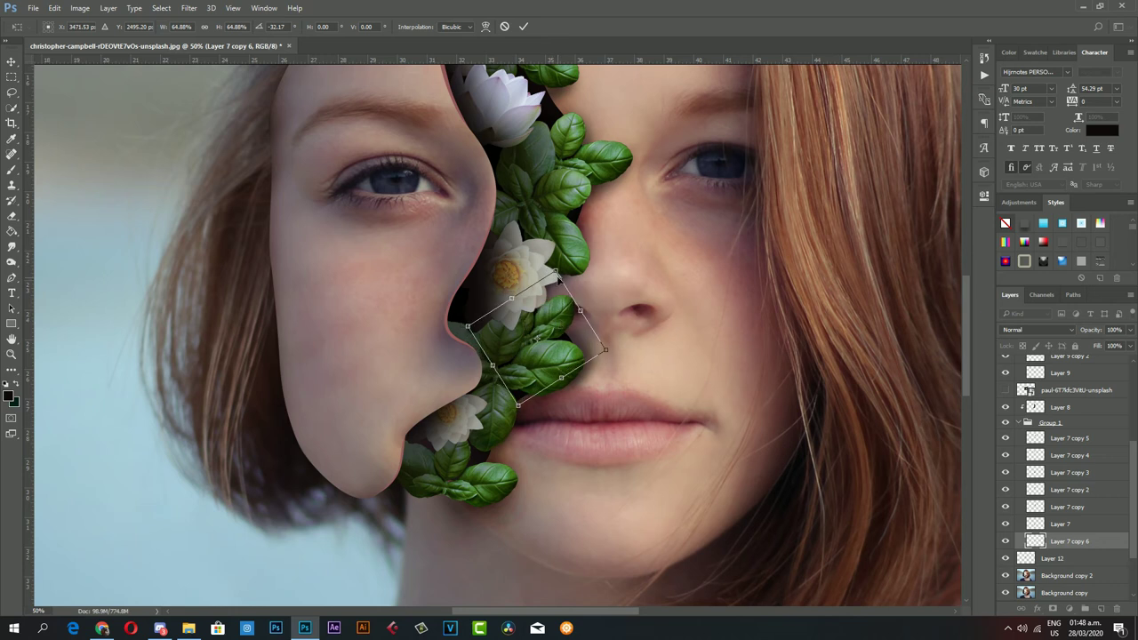
pyautogui.moveTo(553, 273); pyautogui.dragTo(569, 256)
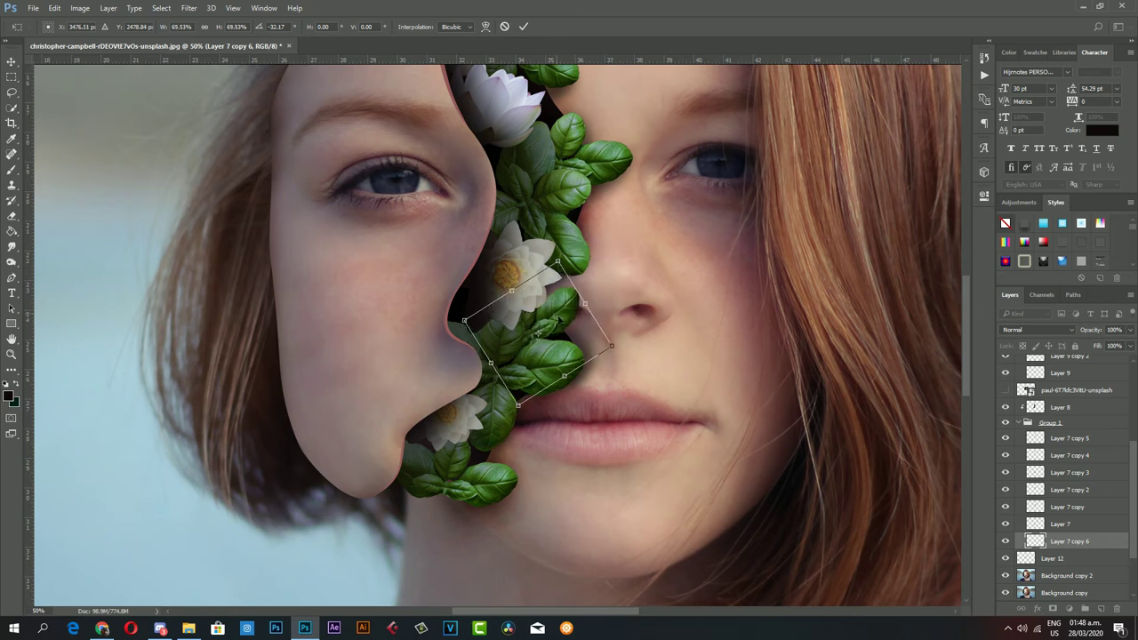
pyautogui.moveTo(560, 318); pyautogui.dragTo(563, 329)
pyautogui.moveTo(639, 275); pyautogui.dragTo(656, 338)
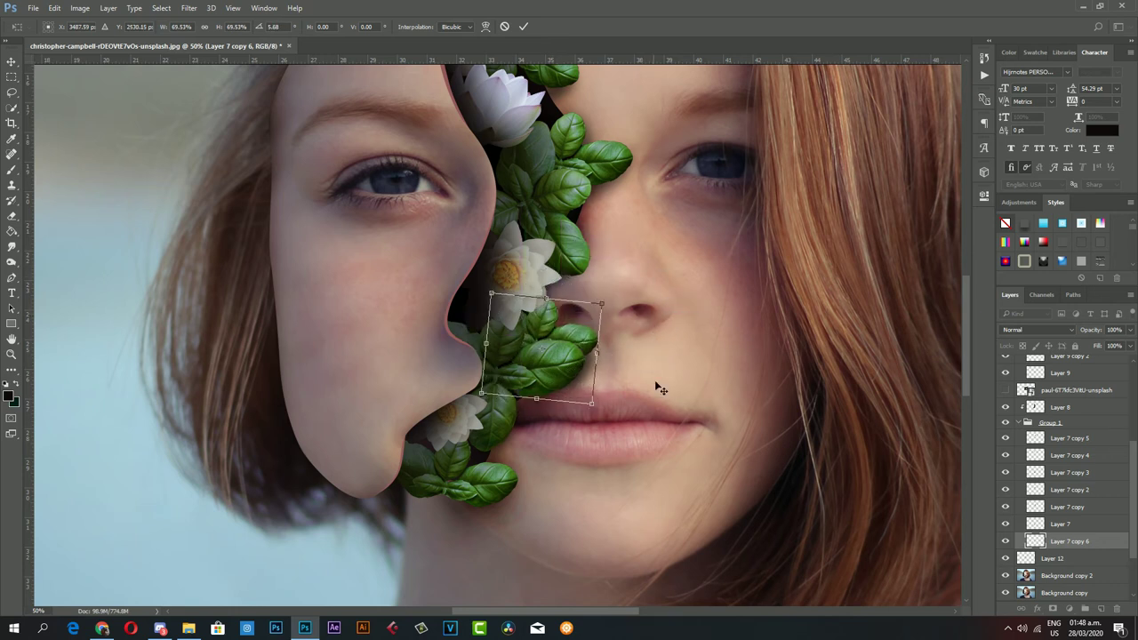
pyautogui.press('Return')
# - Restack the basil copy layer so it sits just above Group 1
pyautogui.moveTo(1076, 549); pyautogui.dragTo(1092, 413)
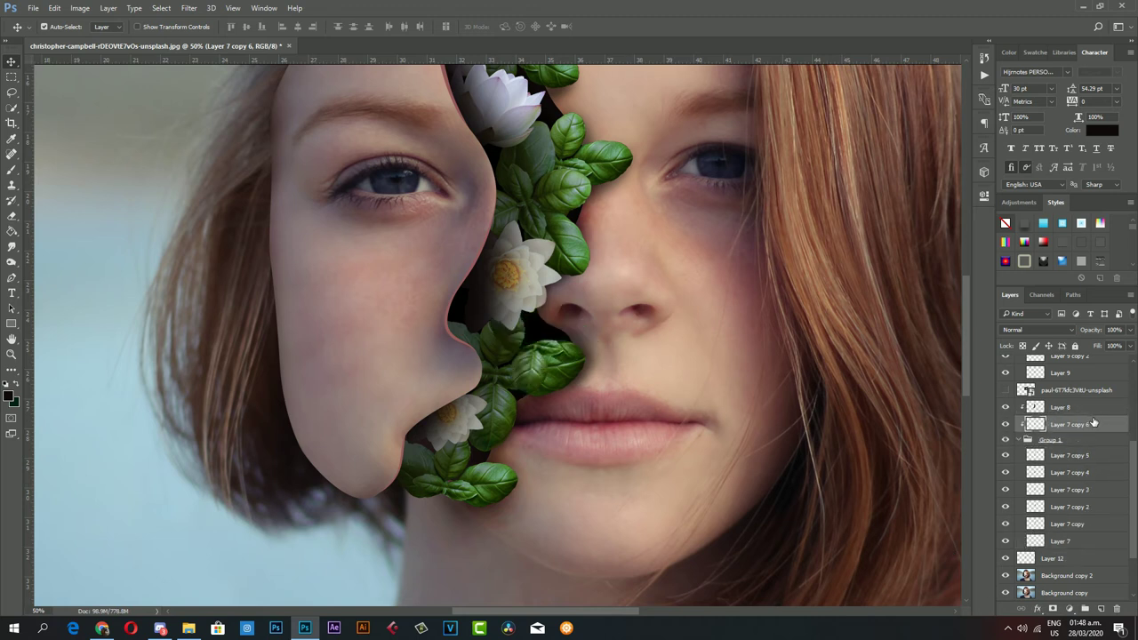
pyautogui.moveTo(1091, 413)
pyautogui.mouseDown()
pyautogui.moveTo(1086, 385)
pyautogui.moveTo(1099, 444)
pyautogui.moveTo(1080, 591)
pyautogui.mouseUp()
pyautogui.scroll(1, 1086, 385)
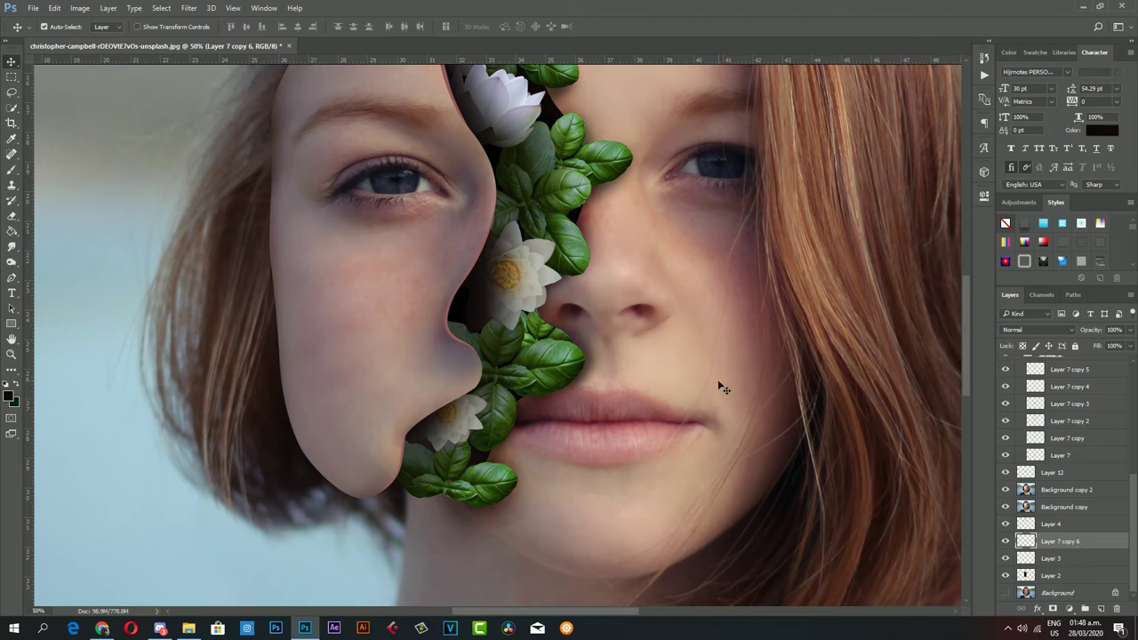
# - Darken the basil copy by pulling the Curves midpoint down
pyautogui.click(79, 8)
pyautogui.moveTo(98, 39)
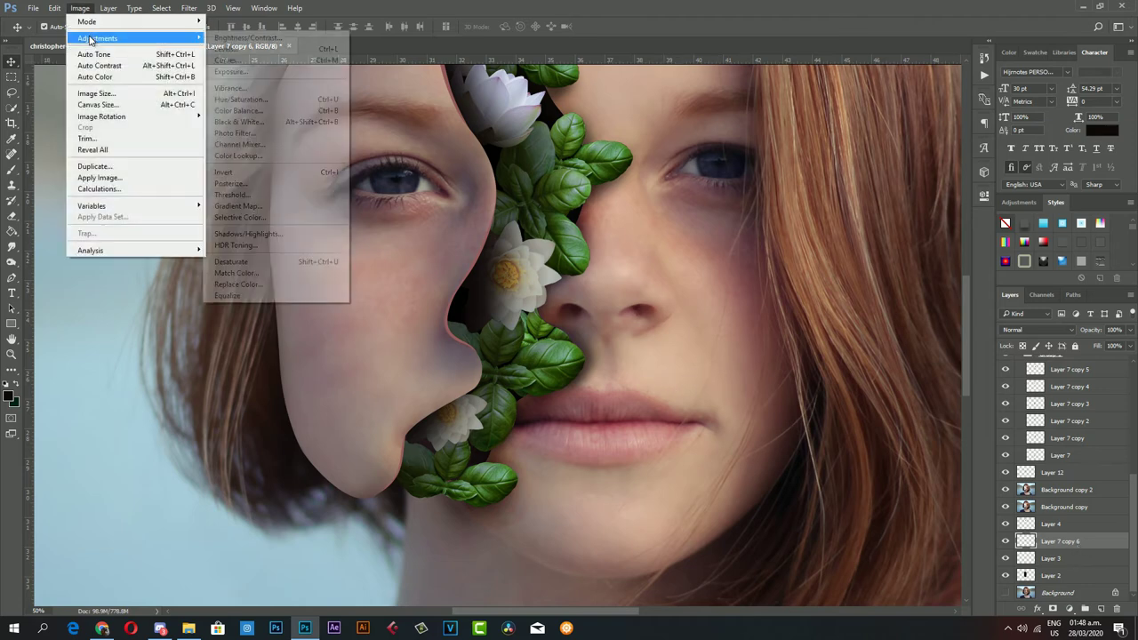
pyautogui.click(227, 59)
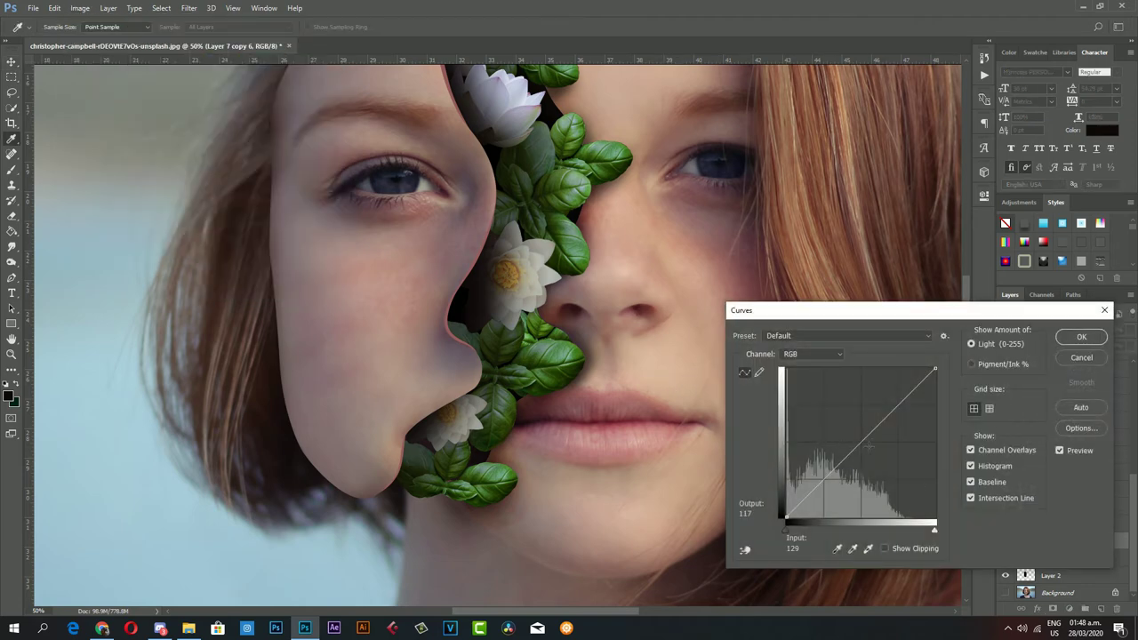
pyautogui.moveTo(869, 439)
pyautogui.mouseDown()
pyautogui.moveTo(877, 453)
pyautogui.moveTo(863, 460)
pyautogui.mouseUp()
pyautogui.moveTo(872, 463); pyautogui.dragTo(875, 461)
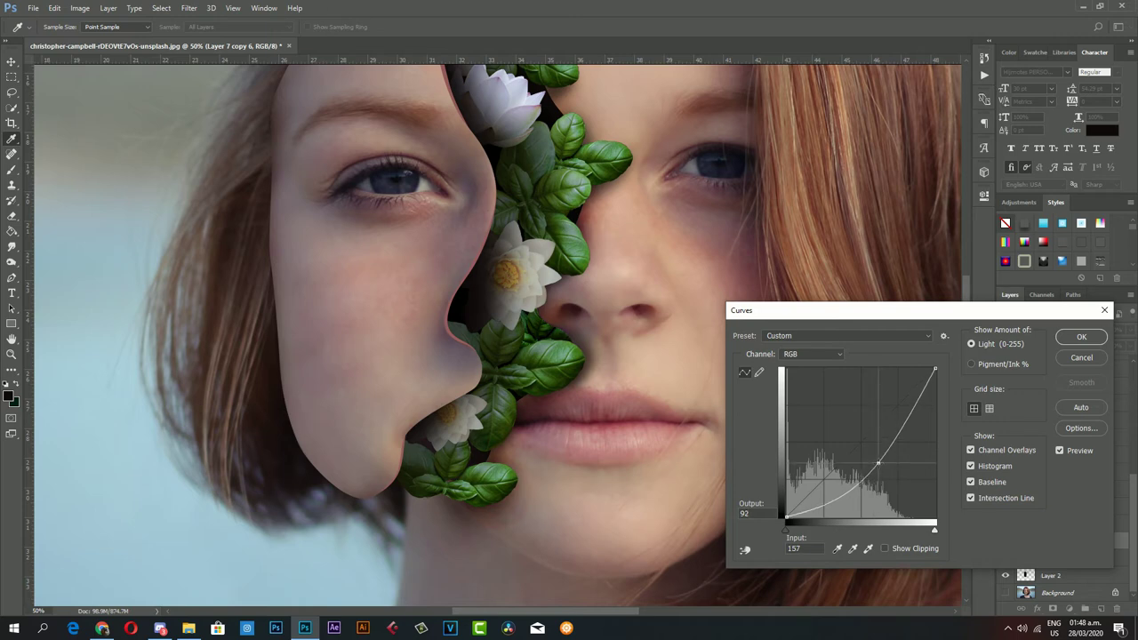
pyautogui.click(1093, 338)
# - Lower the basil copy's saturation to -70 with Hue/Saturation
pyautogui.click(79, 8)
pyautogui.moveTo(96, 38)
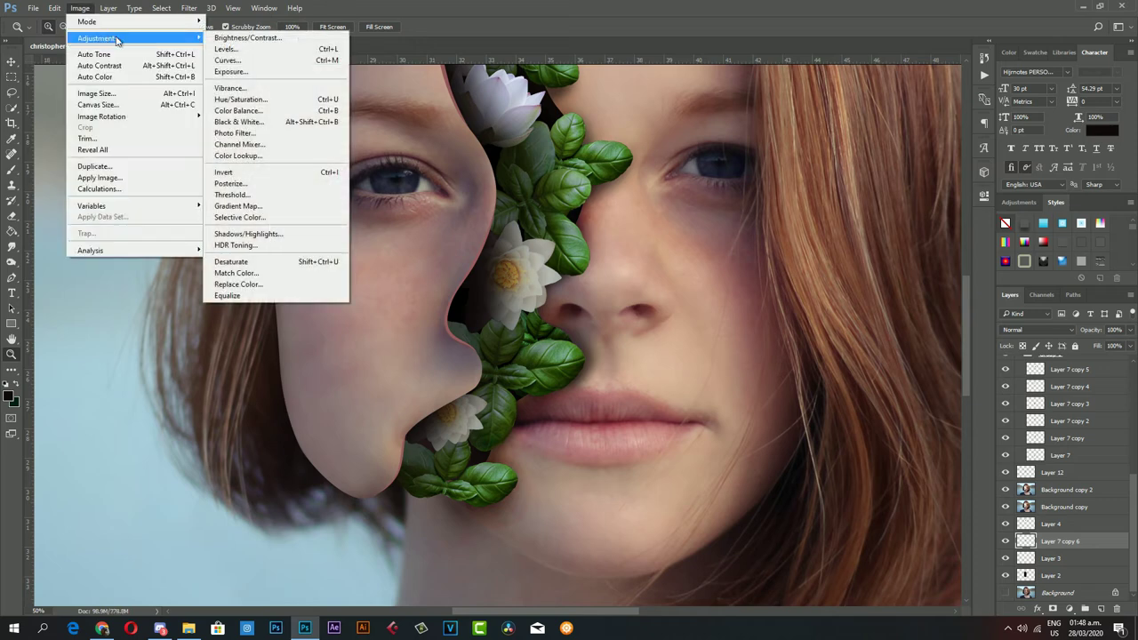
pyautogui.click(283, 100)
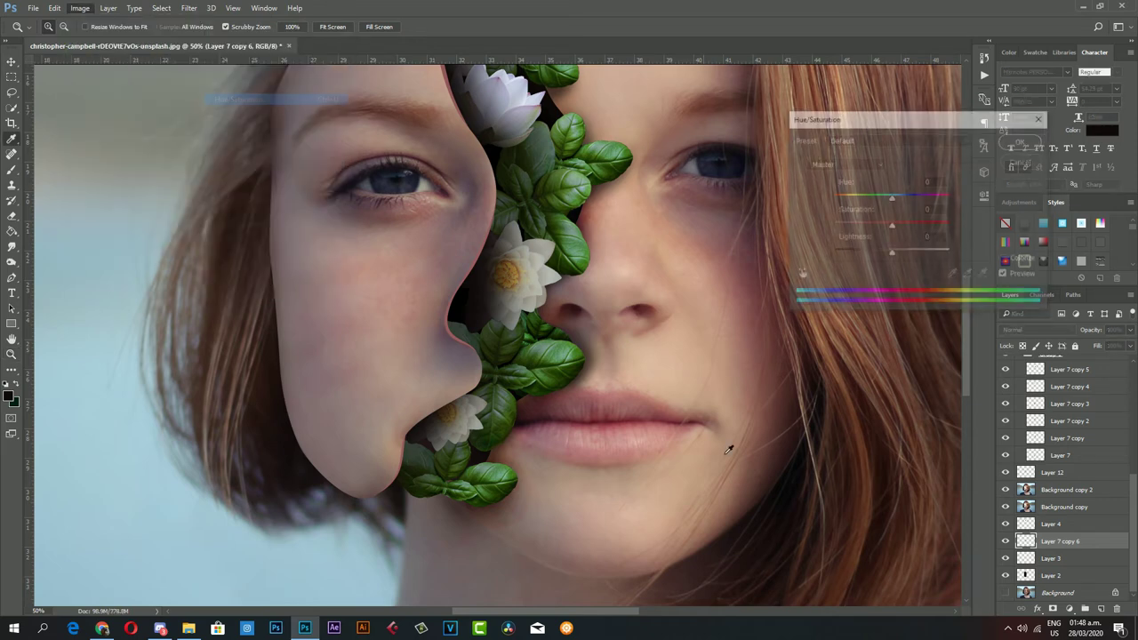
pyautogui.click(864, 223)
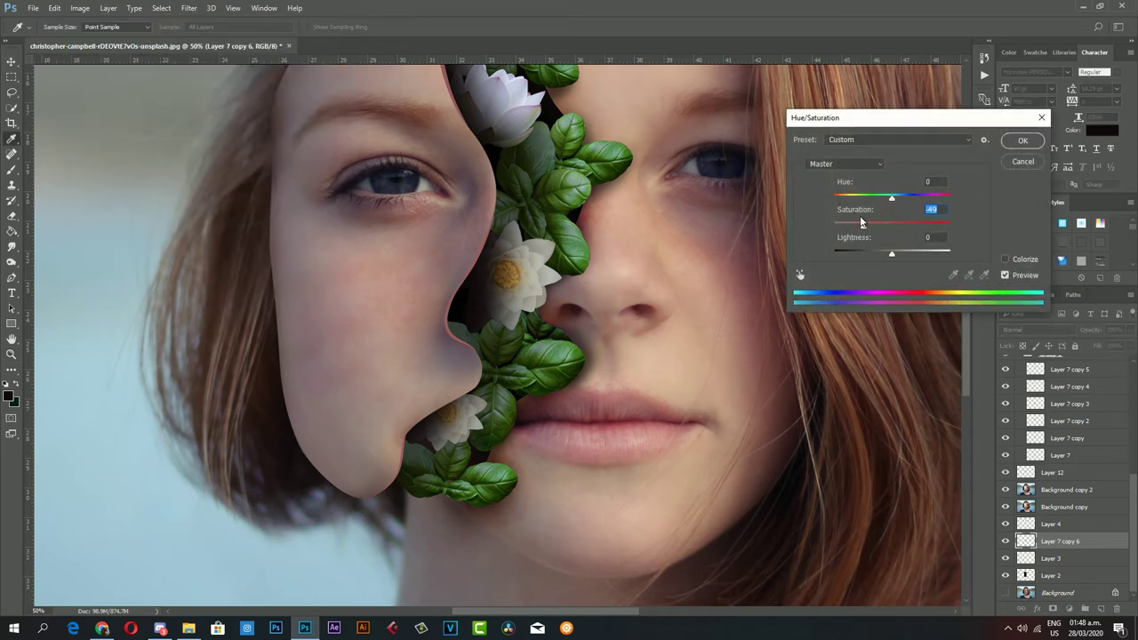
pyautogui.moveTo(861, 221)
pyautogui.mouseDown()
pyautogui.moveTo(851, 229)
pyautogui.moveTo(864, 229)
pyautogui.mouseUp()
pyautogui.click(1021, 142)
pyautogui.press('z')
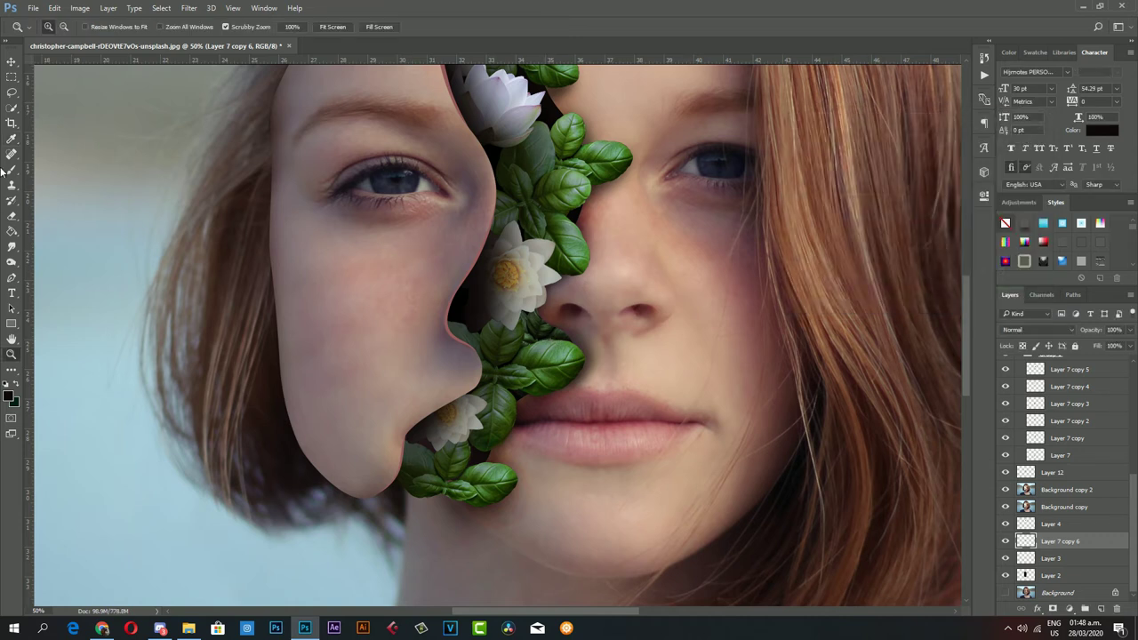
pyautogui.click(12, 169)
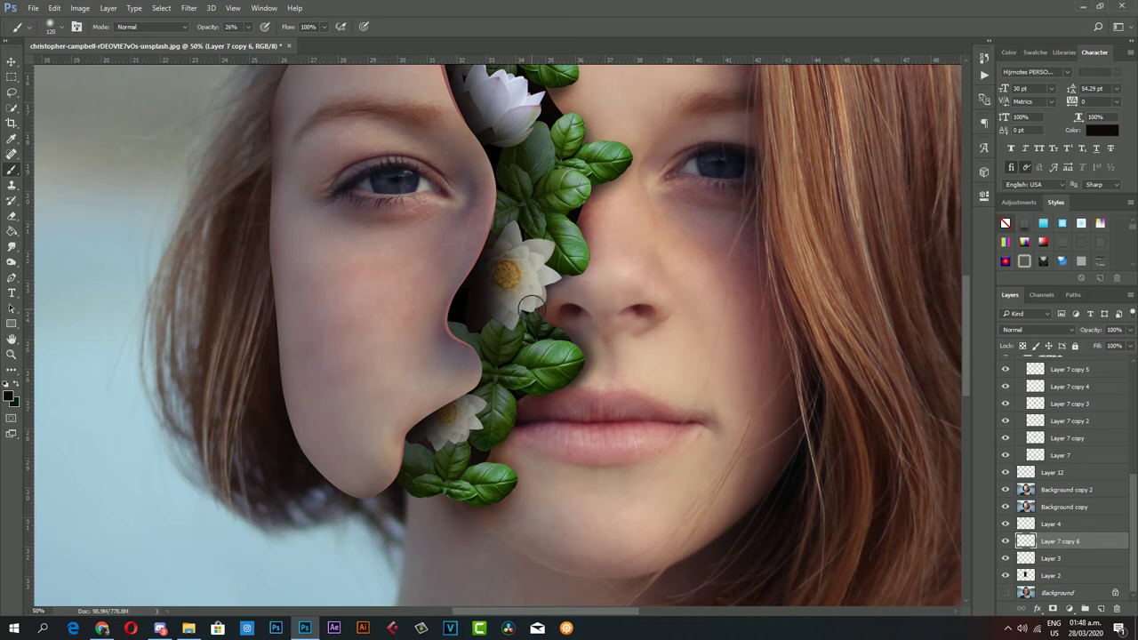
pyautogui.click(248, 27)
pyautogui.moveTo(248, 41); pyautogui.dragTo(245, 42)
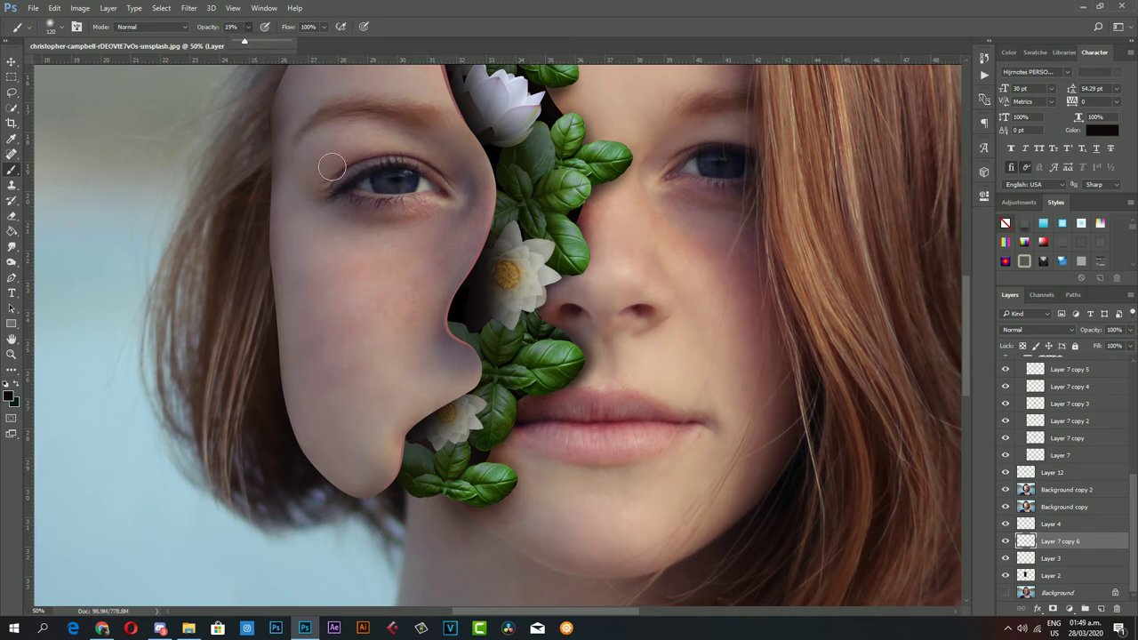
pyautogui.click(556, 329)
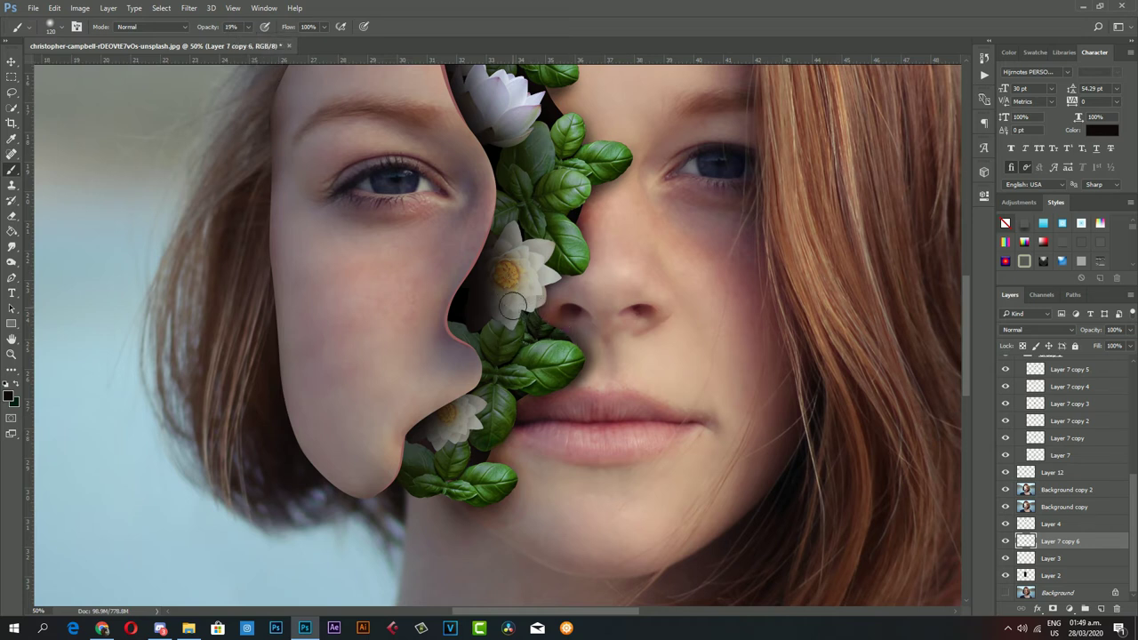
pyautogui.press('z')
pyautogui.moveTo(587, 337)
pyautogui.mouseDown()
pyautogui.moveTo(553, 337)
pyautogui.moveTo(576, 375)
pyautogui.moveTo(578, 142)
pyautogui.mouseUp()
pyautogui.doubleClick(553, 337)
pyautogui.click(11, 61)
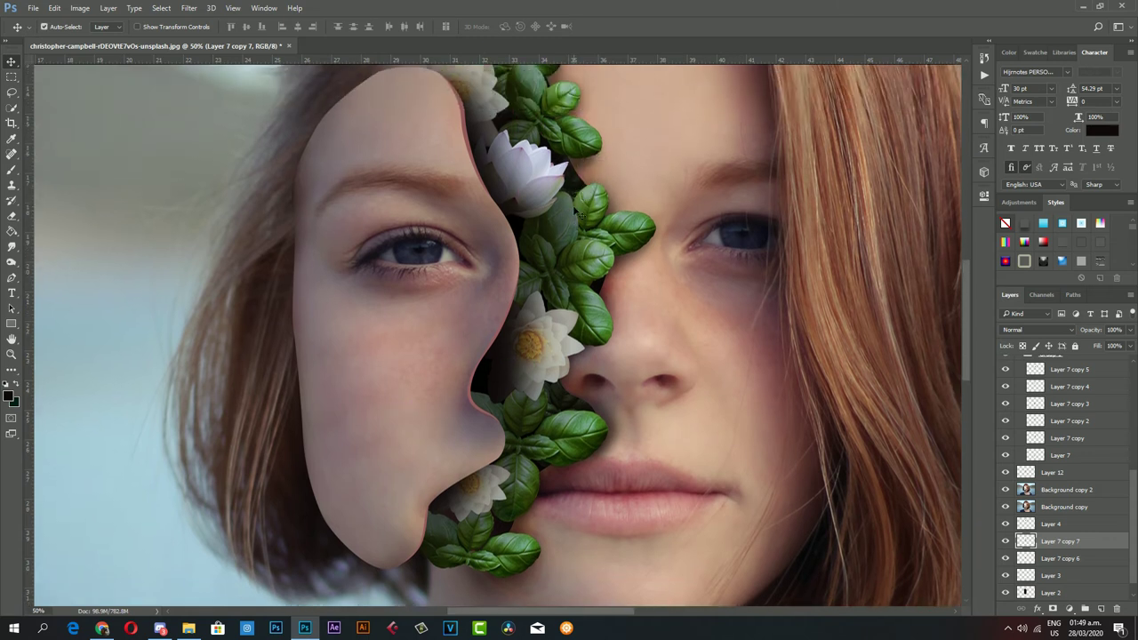
pyautogui.scroll(2, 588, 283)
pyautogui.moveTo(588, 283); pyautogui.dragTo(610, 307)
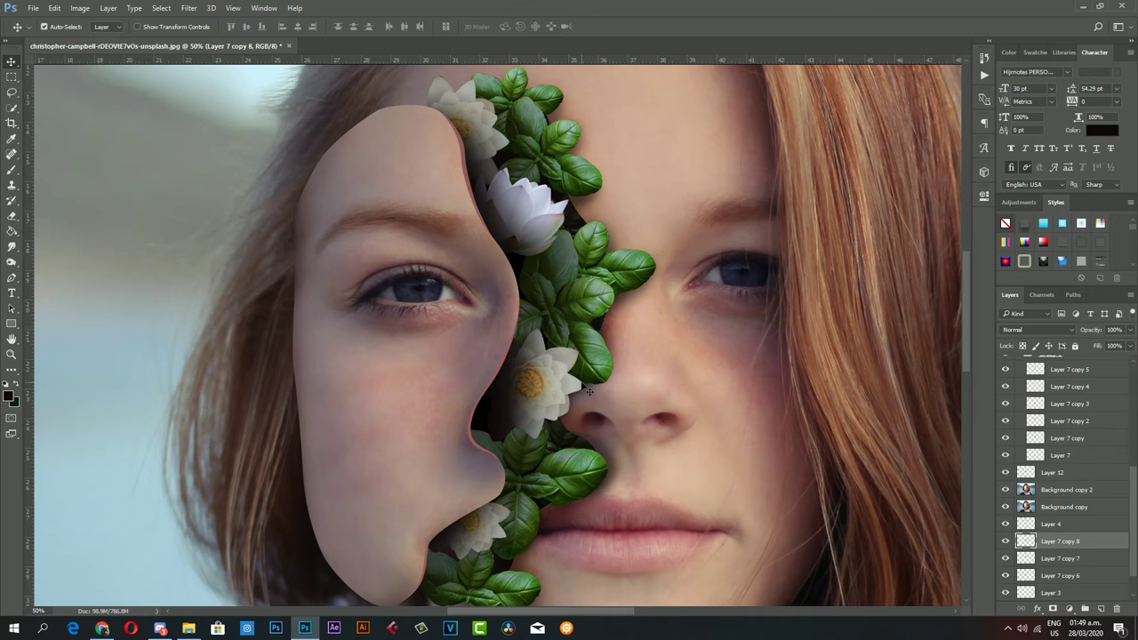
pyautogui.moveTo(579, 385)
pyautogui.mouseDown()
pyautogui.moveTo(498, 384)
pyautogui.moveTo(508, 385)
pyautogui.mouseUp()
pyautogui.click(11, 169)
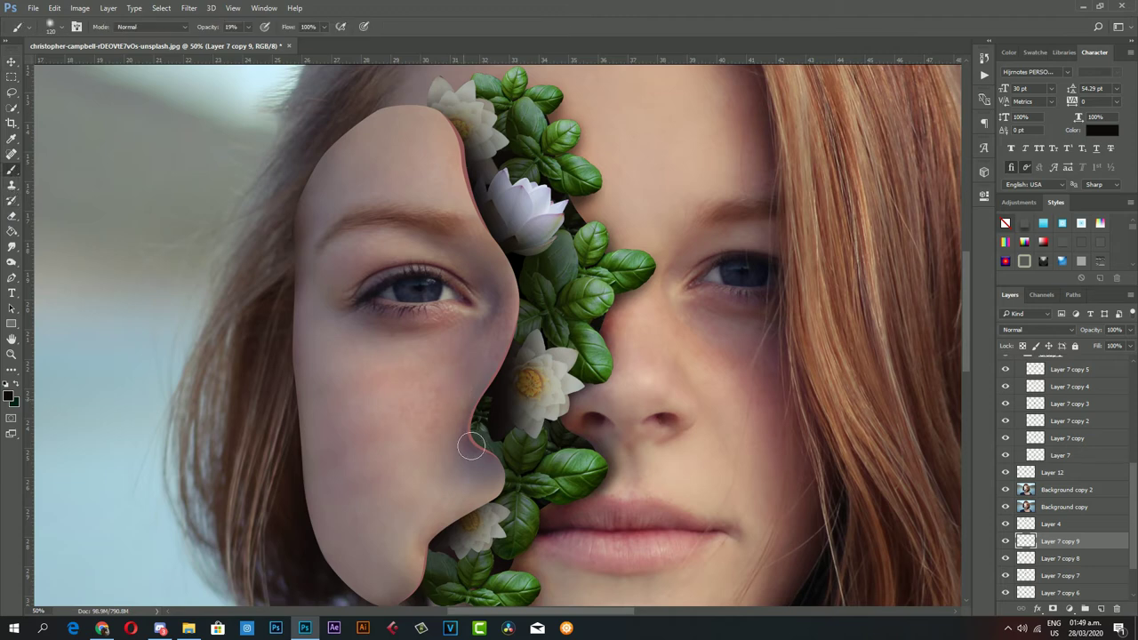
pyautogui.press('z')
pyautogui.keyDown('alt'); pyautogui.click(579, 503); pyautogui.keyUp('alt')
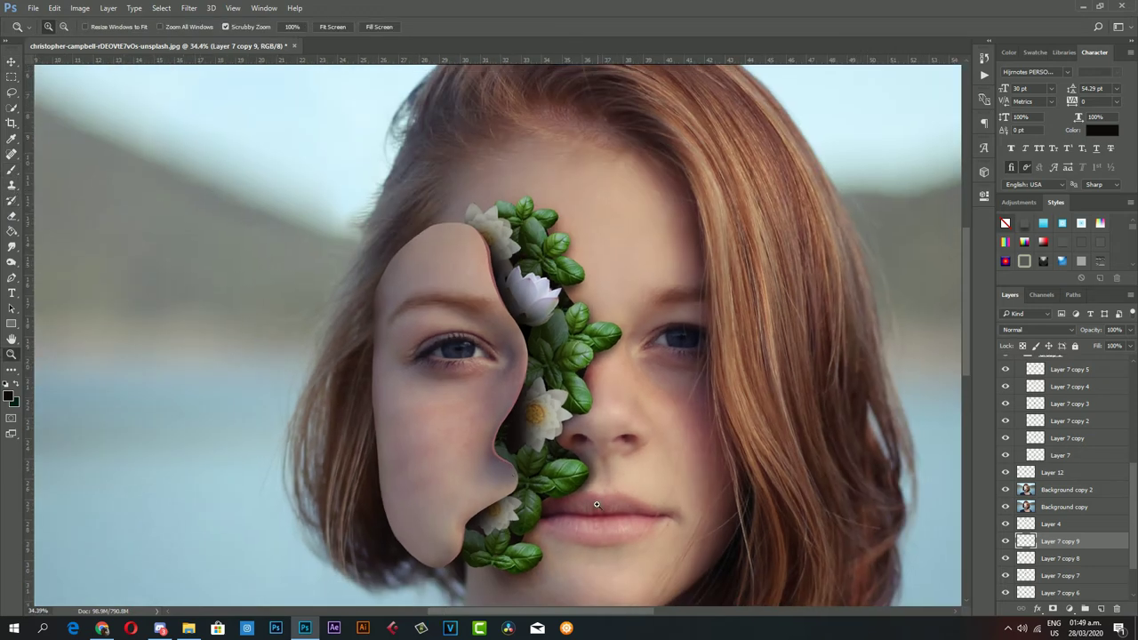
pyautogui.moveTo(579, 502)
pyautogui.mouseDown()
pyautogui.moveTo(412, 317)
pyautogui.moveTo(457, 355)
pyautogui.mouseUp()
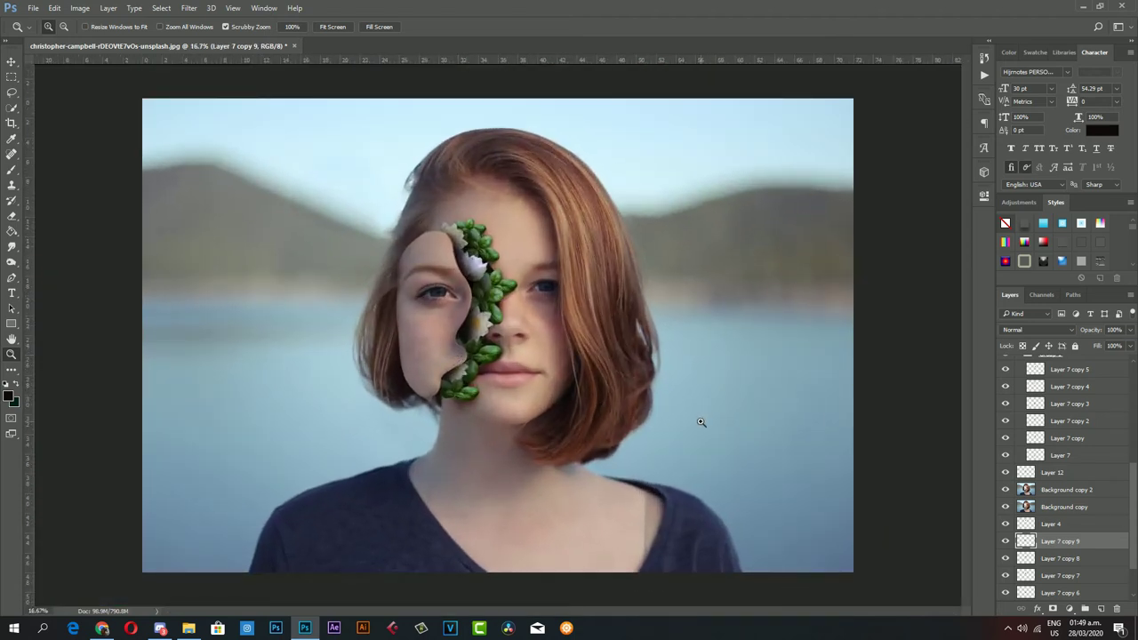
pyautogui.click(375, 343)
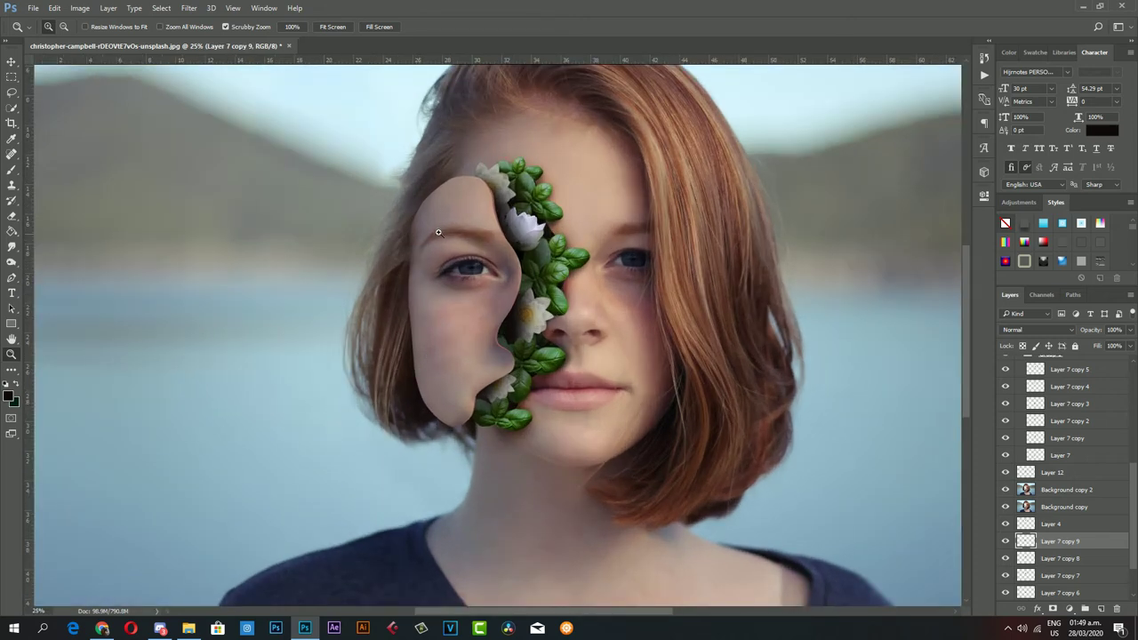
pyautogui.scroll(1, 462, 284)
pyautogui.scroll(1, 491, 334)
pyautogui.scroll(2, 1093, 432)
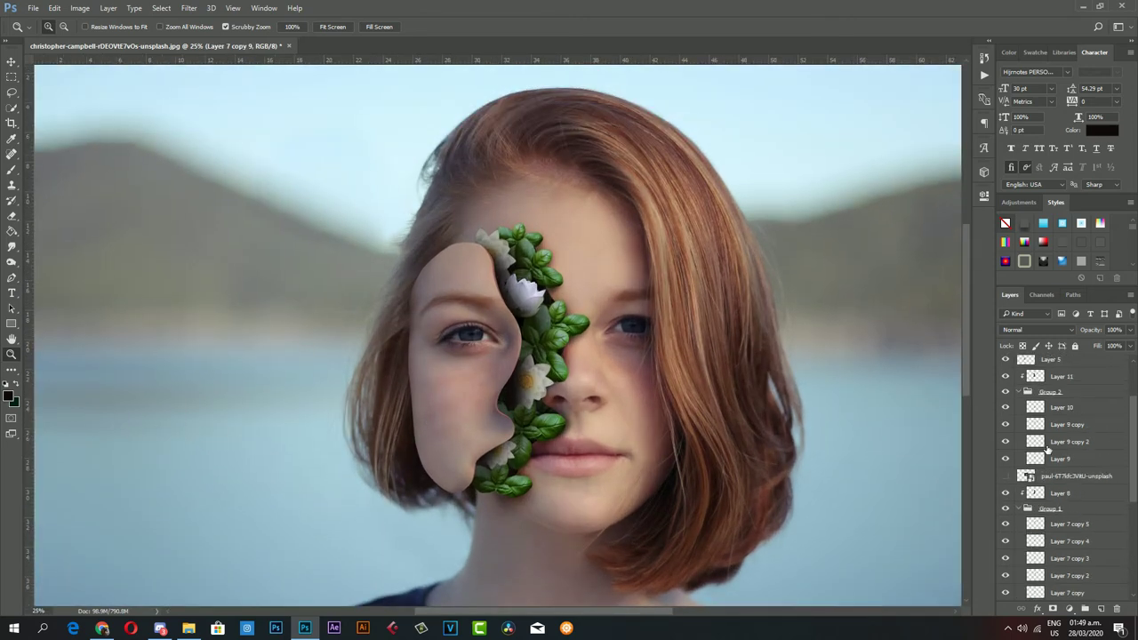
pyautogui.scroll(3, 1062, 433)
# - Place the blue butterfly image above Layer 1, enlarge it, and zoom in on it
pyautogui.click(1082, 397)
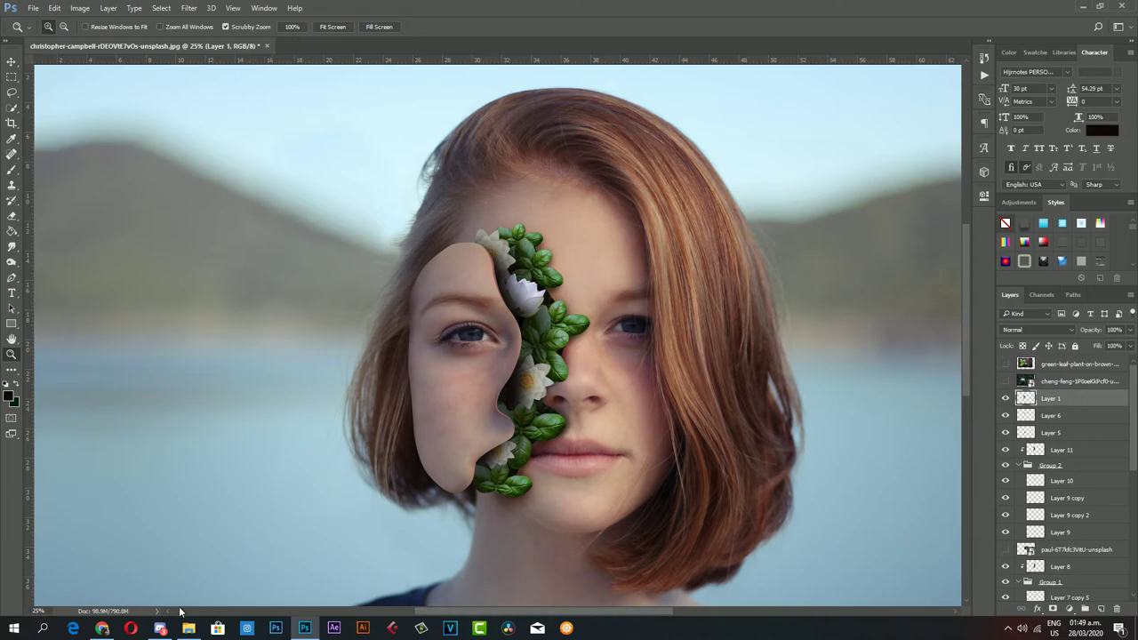
pyautogui.click(188, 629)
pyautogui.moveTo(779, 147)
pyautogui.mouseDown()
pyautogui.moveTo(325, 614)
pyautogui.moveTo(493, 338)
pyautogui.mouseUp()
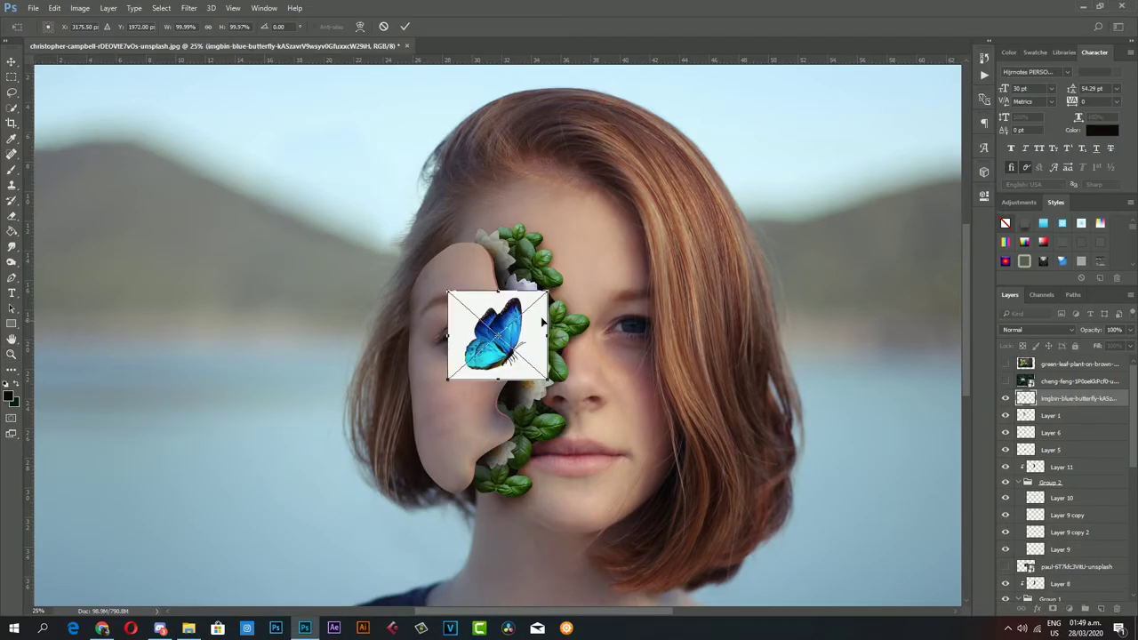
pyautogui.moveTo(547, 291); pyautogui.dragTo(600, 246)
pyautogui.press('Return')
pyautogui.press('z')
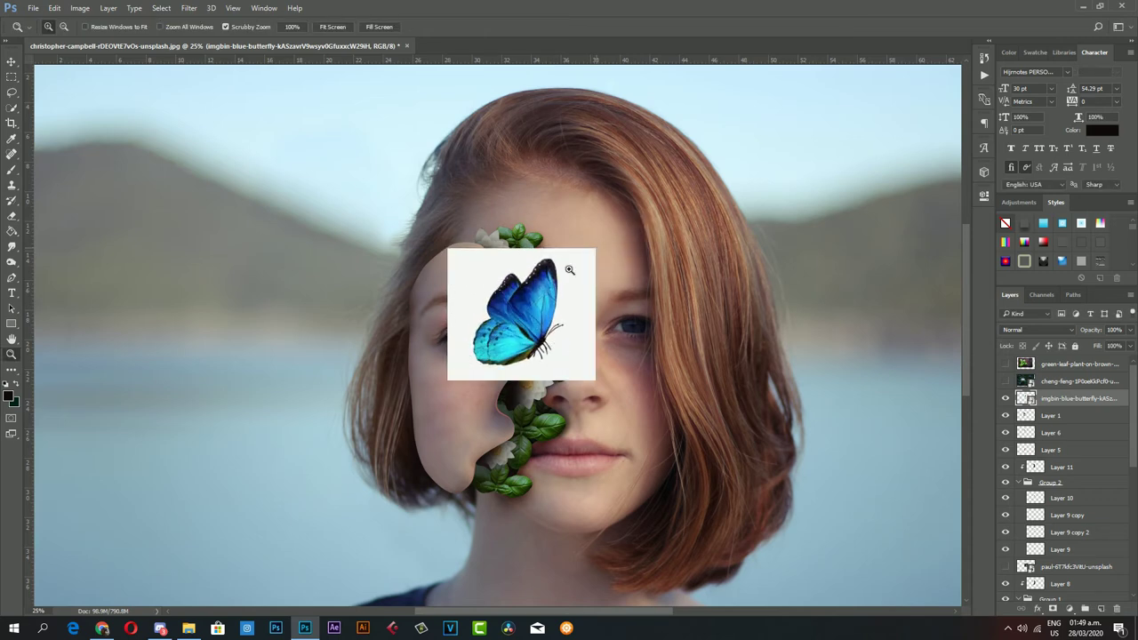
pyautogui.click(502, 318)
pyautogui.moveTo(502, 317); pyautogui.dragTo(534, 376)
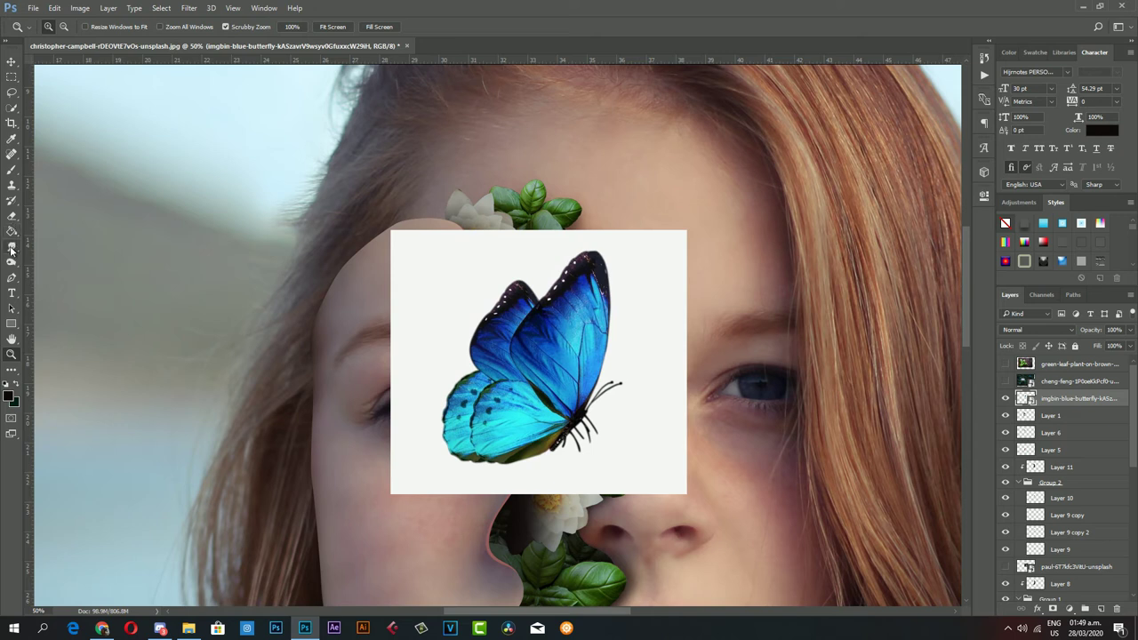
pyautogui.click(12, 218)
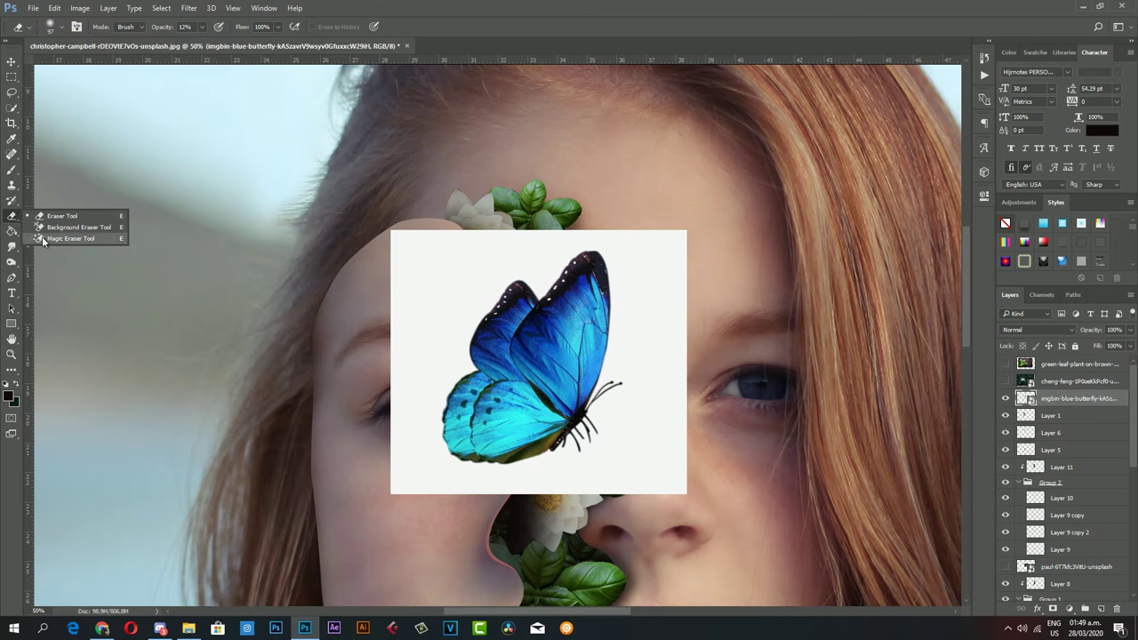
# - Rasterize the butterfly layer and erase its white background with the Magic Eraser
pyautogui.click(70, 239)
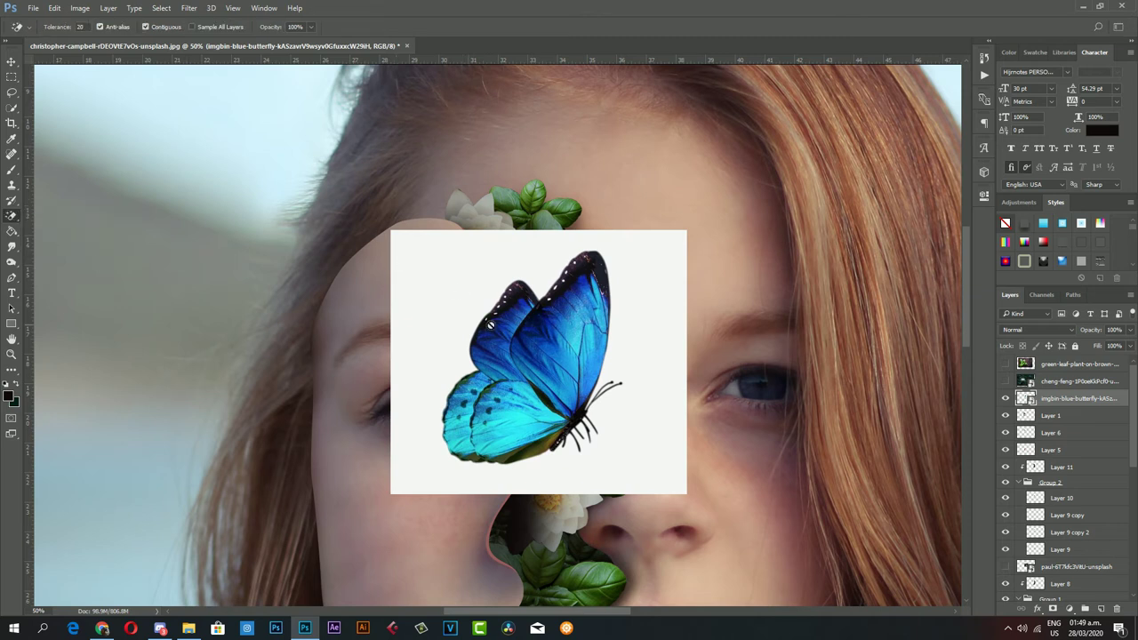
pyautogui.click(471, 283)
pyautogui.click(536, 243)
pyautogui.click(492, 263)
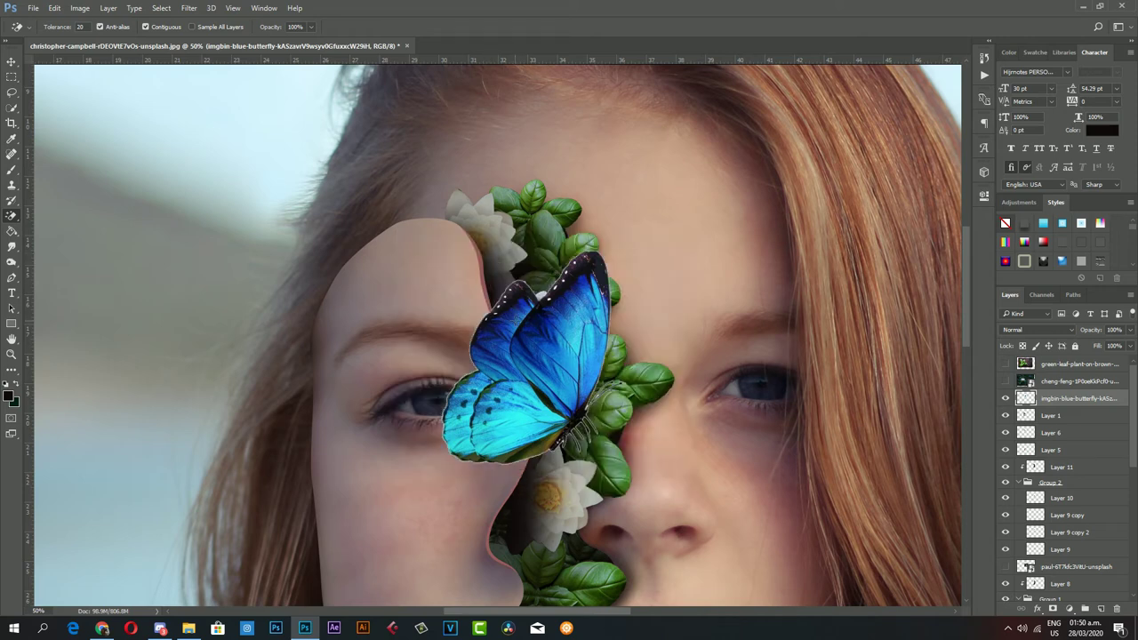
# - Inspect the butterfly's edges, pick the Background Eraser, and open the butterfly's Layer Style
pyautogui.press('z')
pyautogui.click(539, 295)
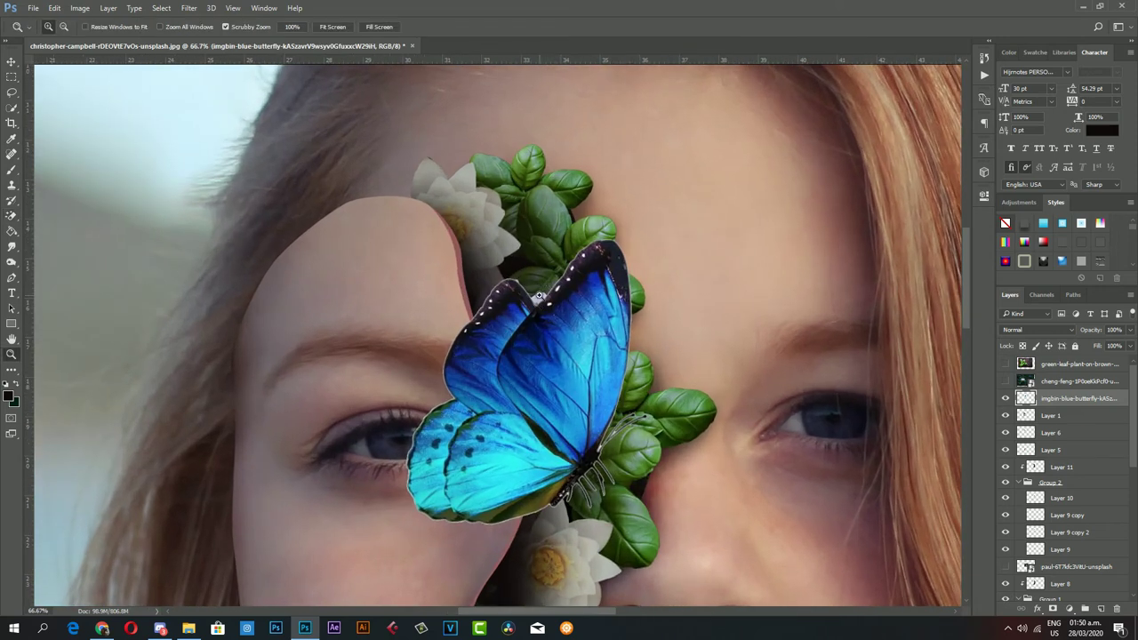
pyautogui.click(537, 296)
pyautogui.scroll(-2, 536, 295)
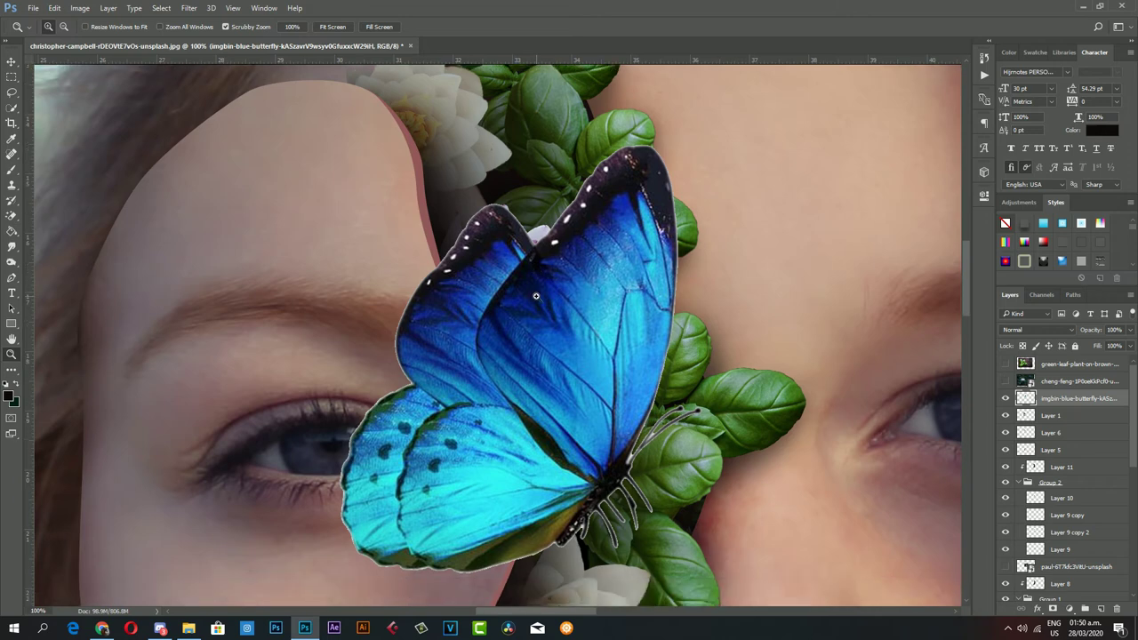
pyautogui.click(11, 215)
pyautogui.rightClick(11, 215)
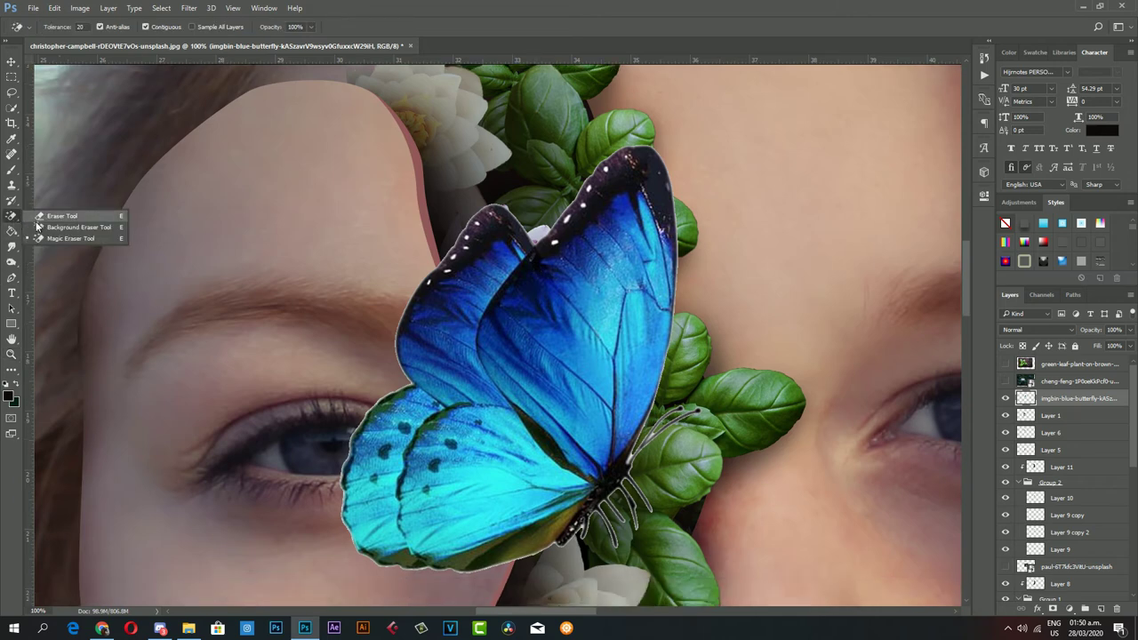
pyautogui.click(71, 227)
pyautogui.press('z')
pyautogui.keyDown('alt'); pyautogui.click(618, 407); pyautogui.keyUp('alt')
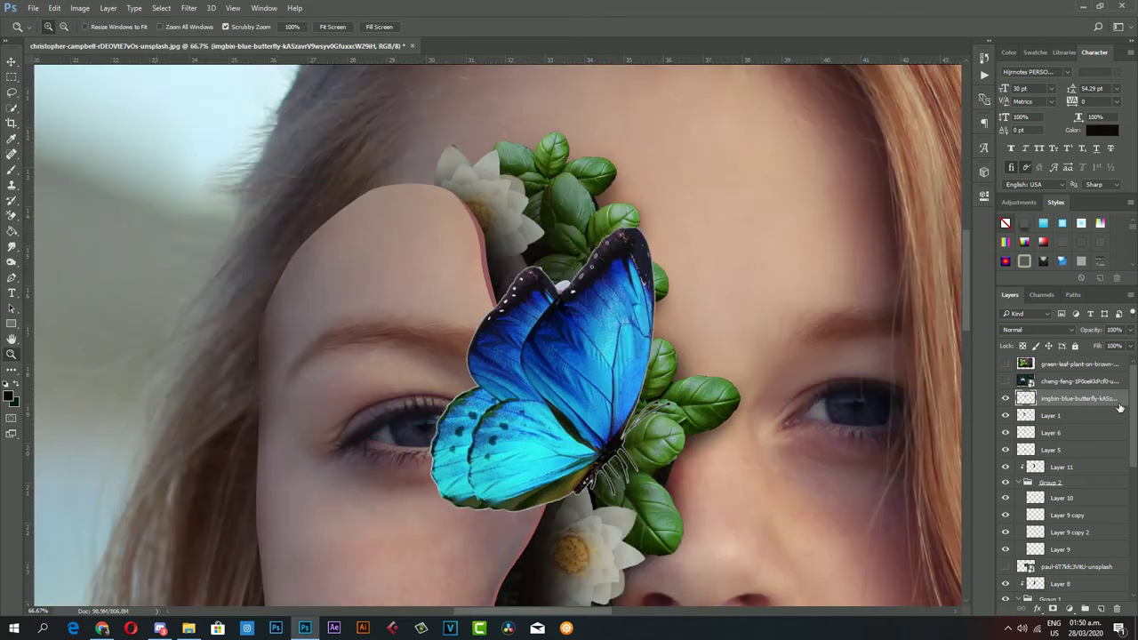
pyautogui.doubleClick(1119, 408)
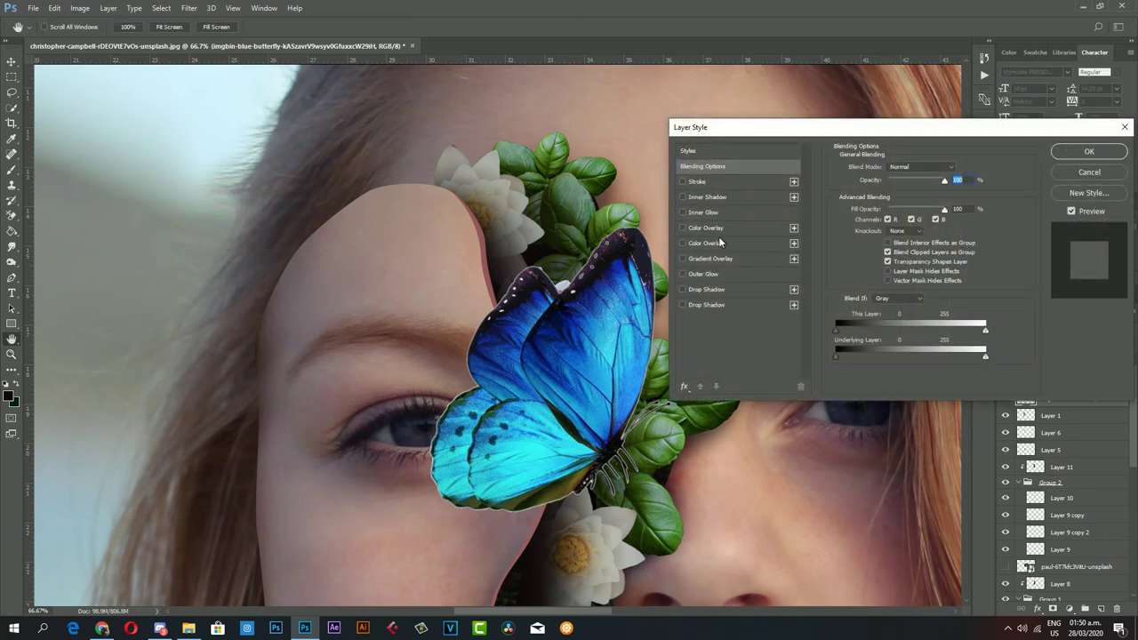
# - Add an Inner Shadow with size 16 and choke 13 to the butterfly
pyautogui.click(685, 387)
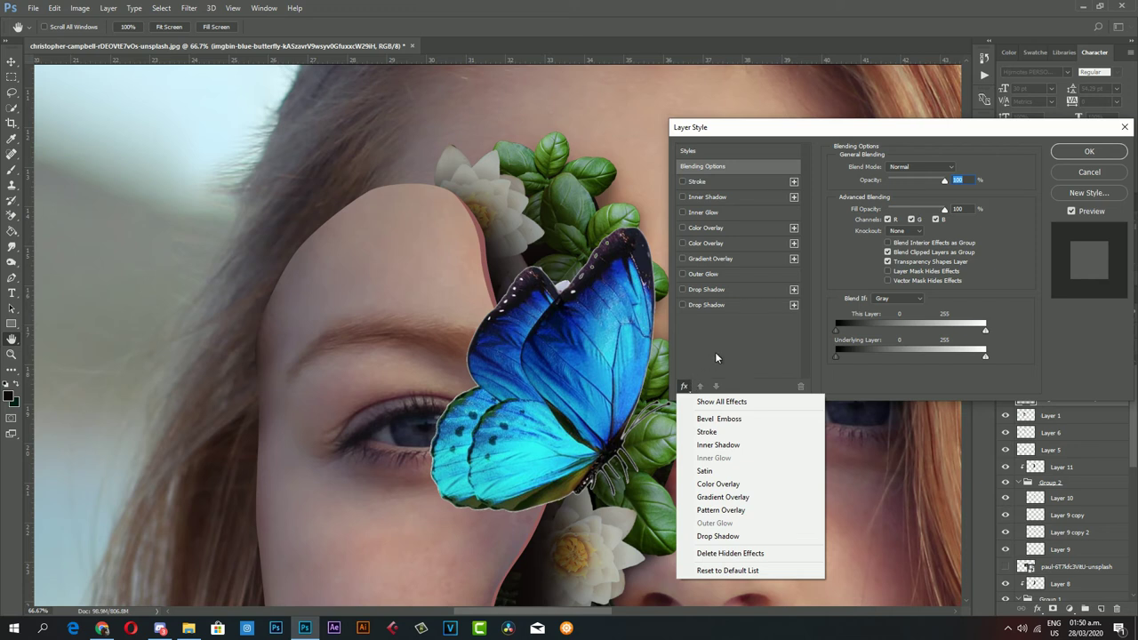
pyautogui.click(716, 357)
pyautogui.click(683, 197)
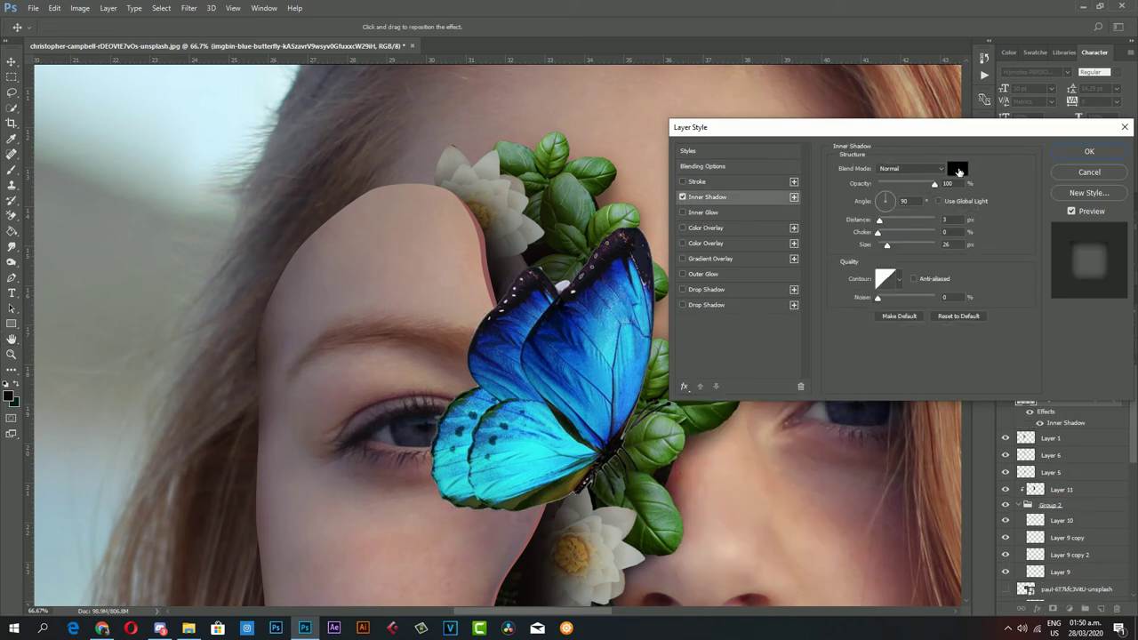
pyautogui.moveTo(886, 244); pyautogui.dragTo(885, 246)
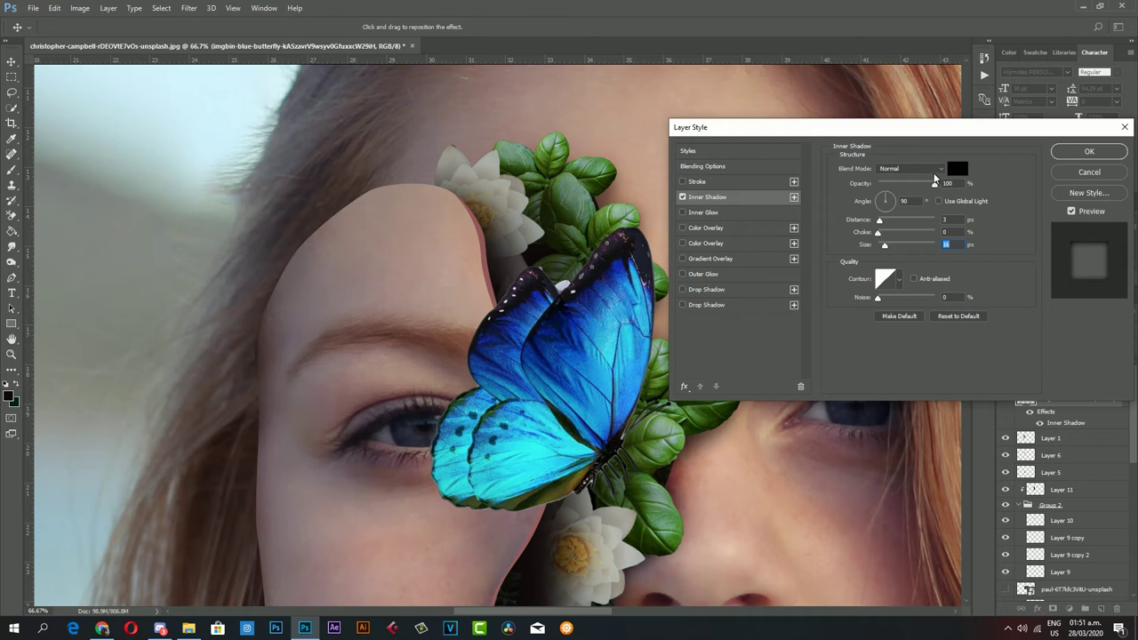
pyautogui.click(933, 169)
pyautogui.moveTo(879, 233); pyautogui.dragTo(891, 238)
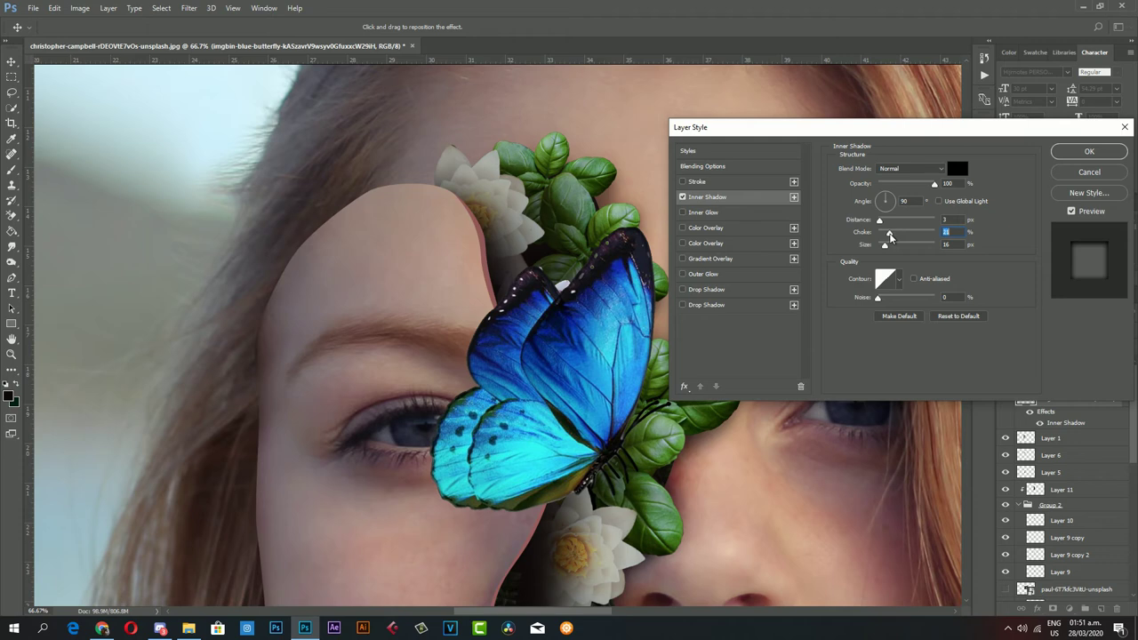
pyautogui.click(1089, 152)
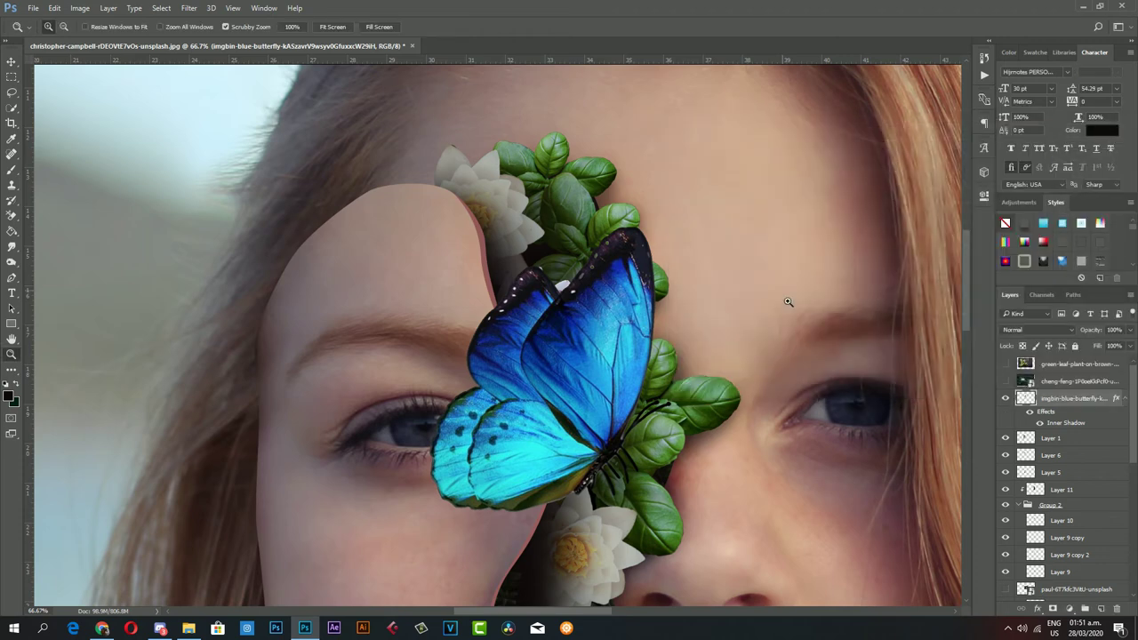
# - Rasterize the butterfly's layer style and zoom out to 50%
pyautogui.rightClick(1084, 404)
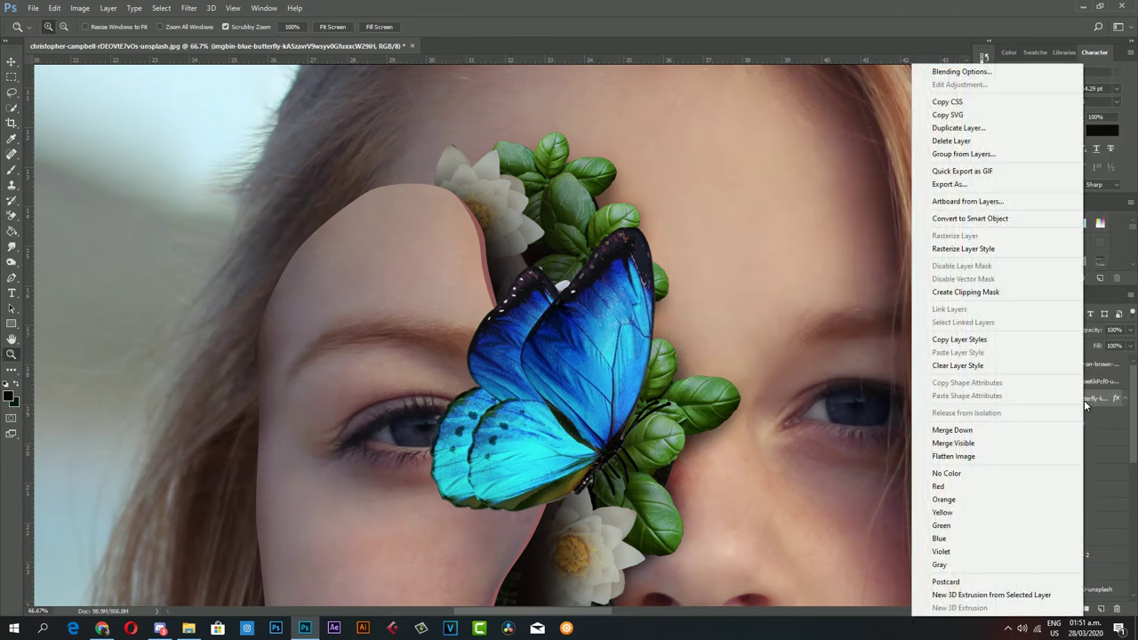
pyautogui.click(987, 253)
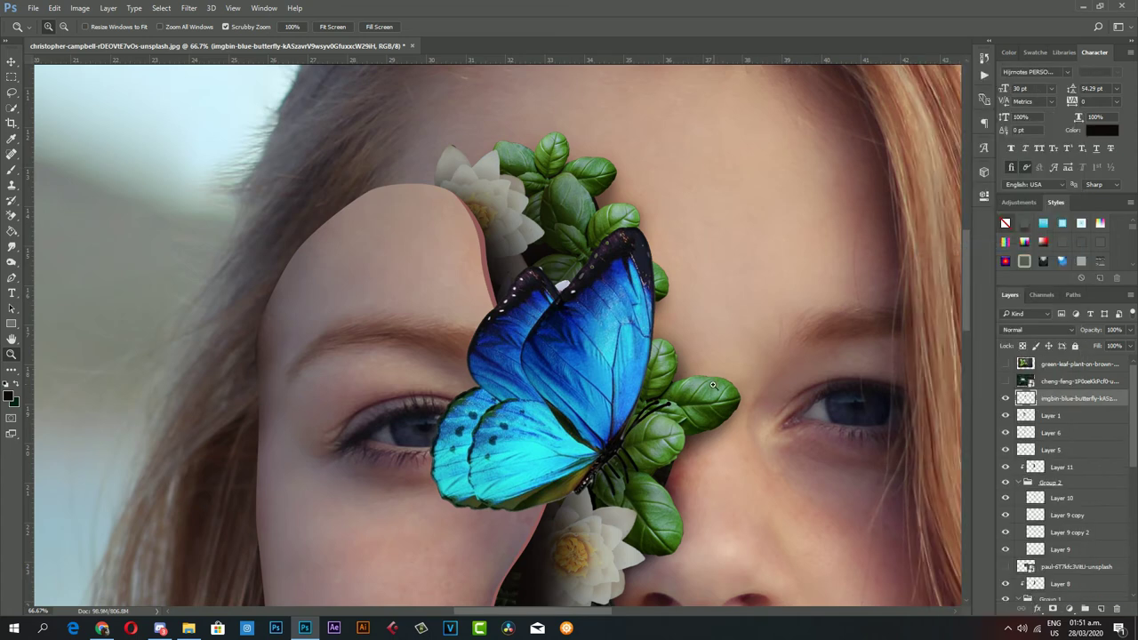
pyautogui.moveTo(625, 389); pyautogui.dragTo(595, 373)
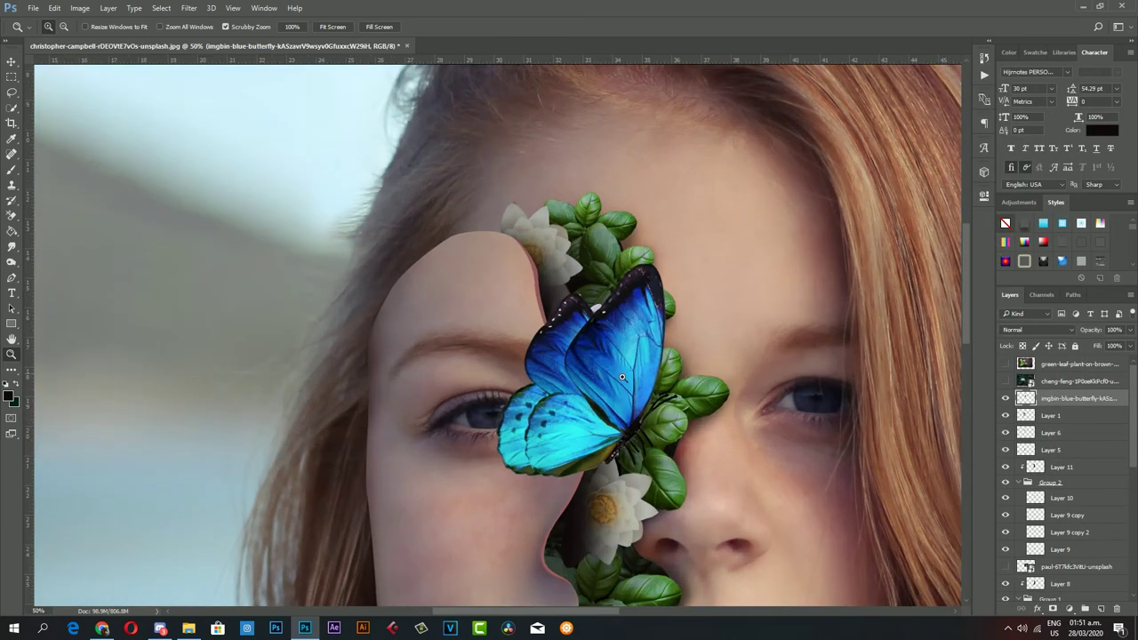
# - Lift the butterfly's midtones with a Curves point at input 130, output 135
pyautogui.click(79, 8)
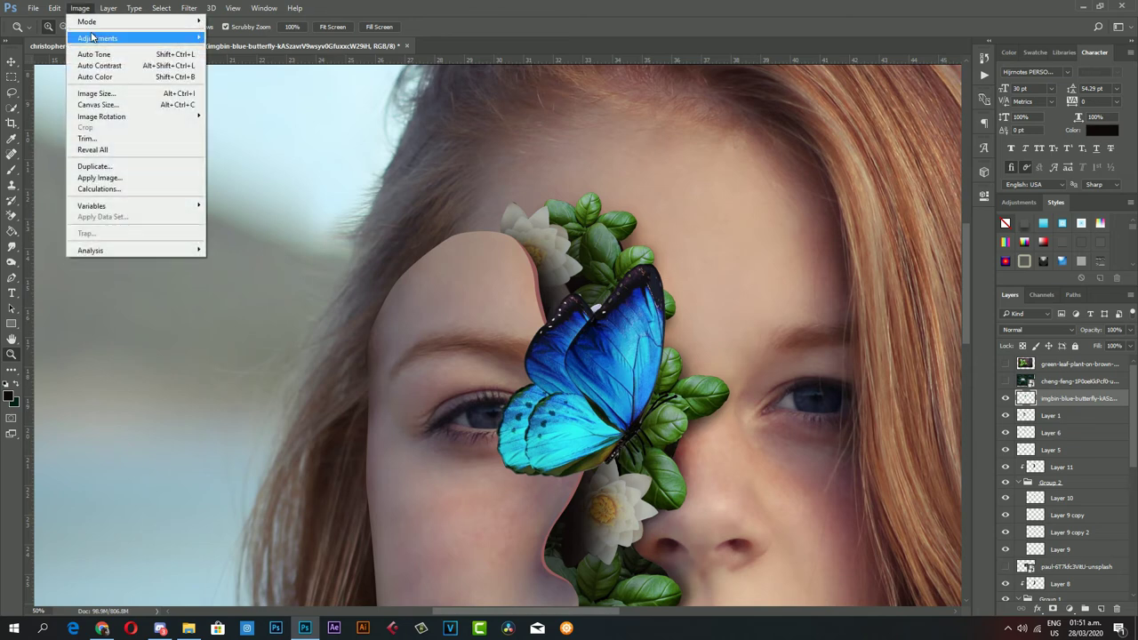
pyautogui.click(240, 63)
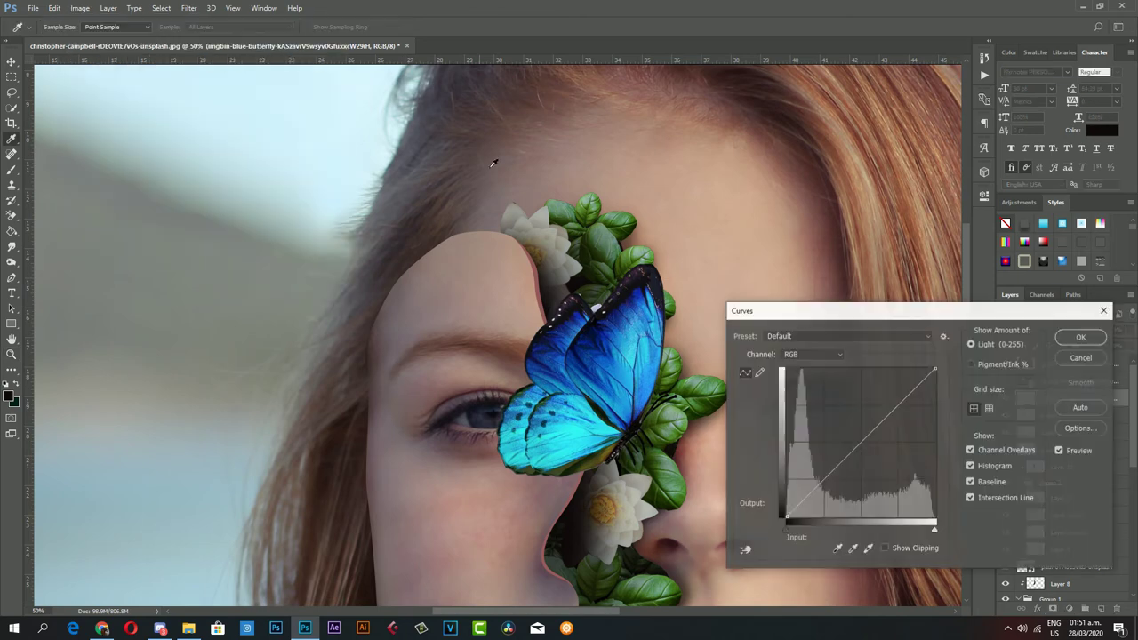
pyautogui.click(863, 437)
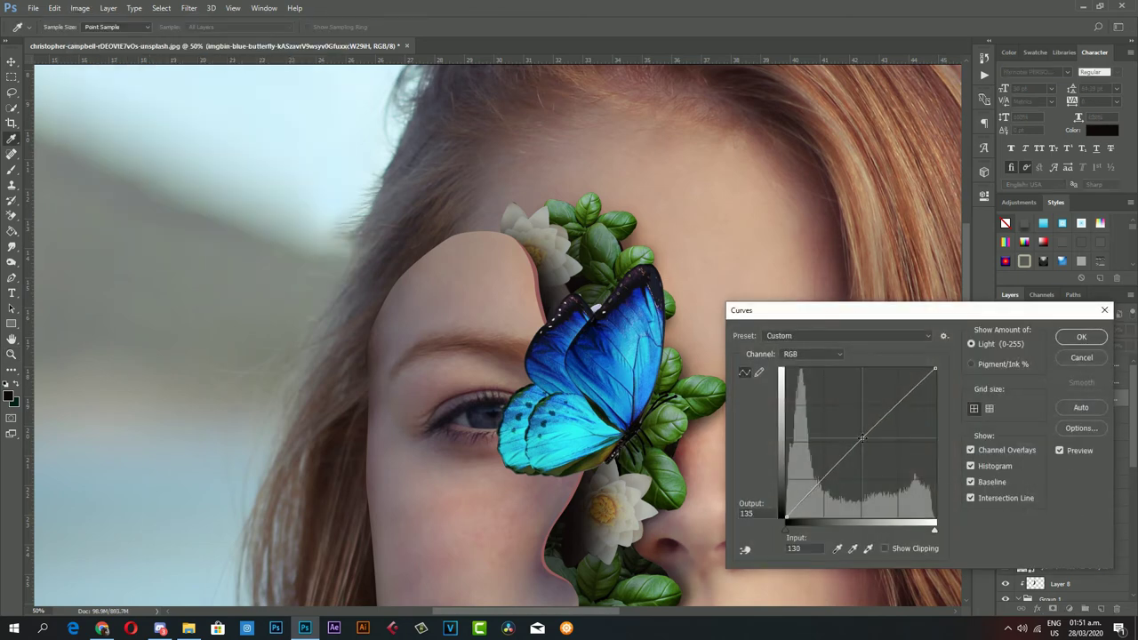
pyautogui.click(1082, 337)
pyautogui.hotkey('ctrl', 't')
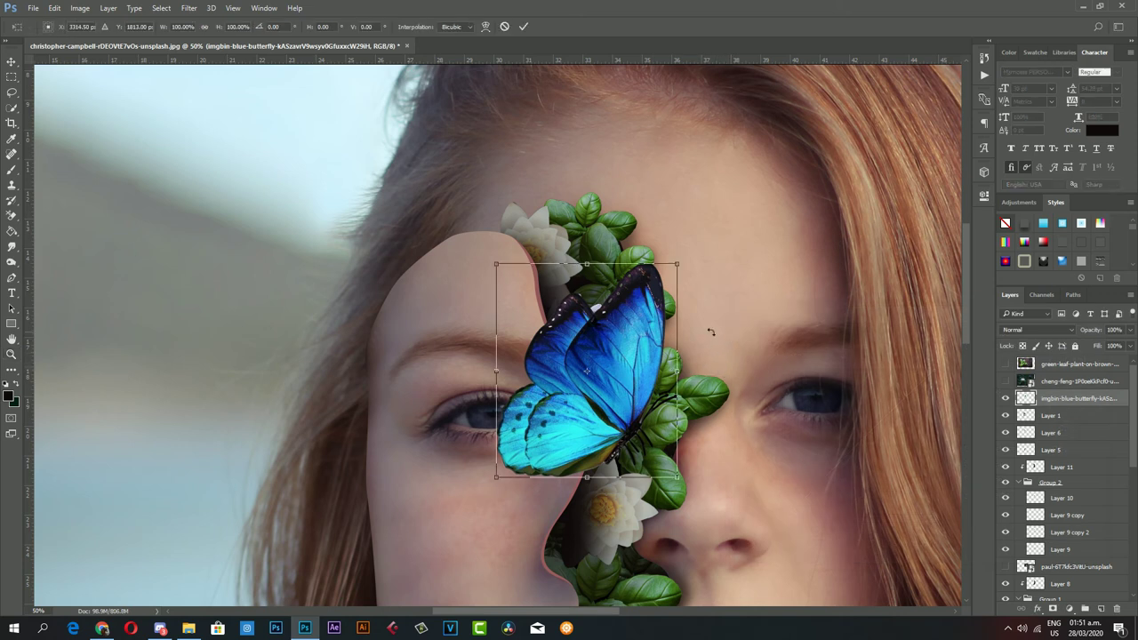
# - Rotate the butterfly about -67.6° and add a horizontally flipped copy on the right cheek
pyautogui.moveTo(728, 324); pyautogui.dragTo(600, 174)
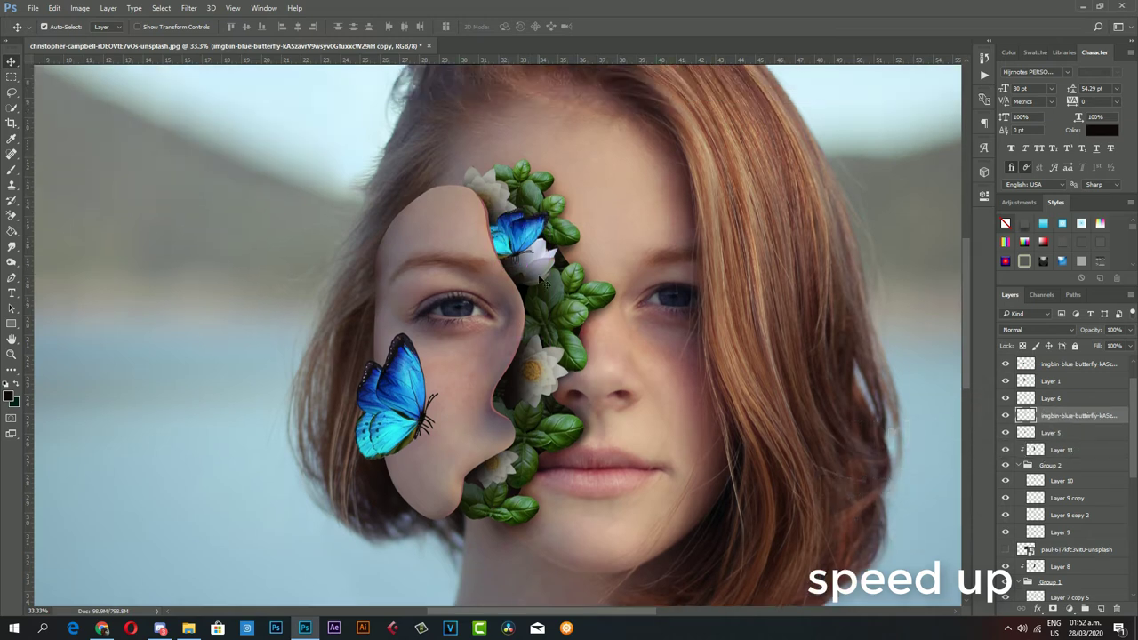
pyautogui.scroll(-3, 497, 320)
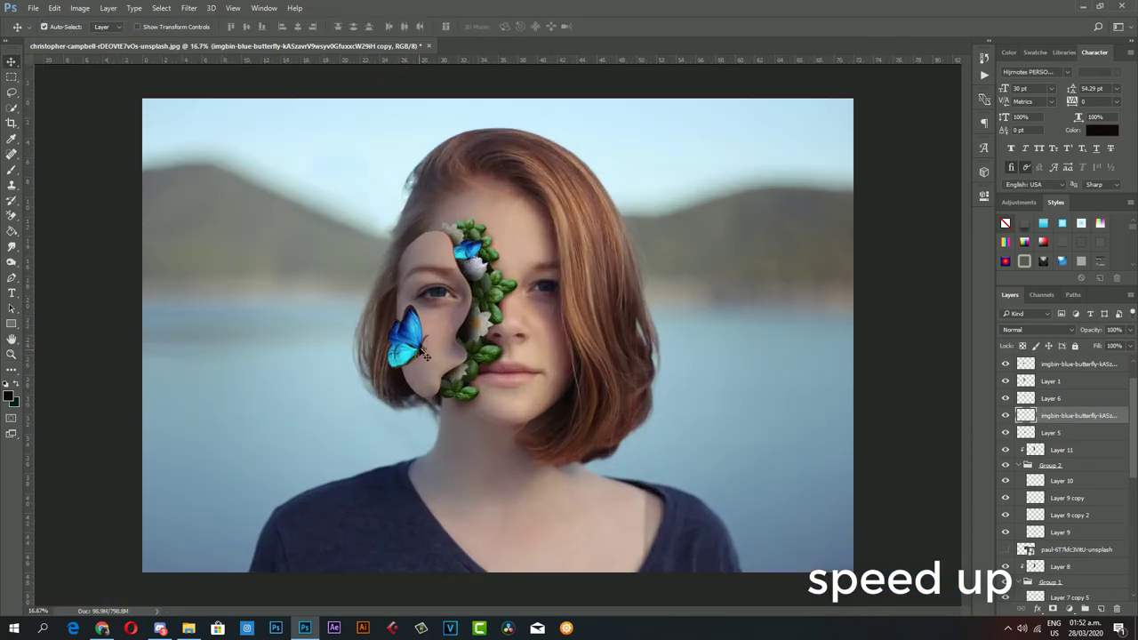
pyautogui.hotkey('ctrl', 'j')
pyautogui.click(54, 8)
pyautogui.click(267, 350)
pyautogui.moveTo(404, 338)
pyautogui.mouseDown()
pyautogui.moveTo(574, 356)
pyautogui.moveTo(553, 387)
pyautogui.mouseUp()
pyautogui.press('z')
pyautogui.click(553, 395)
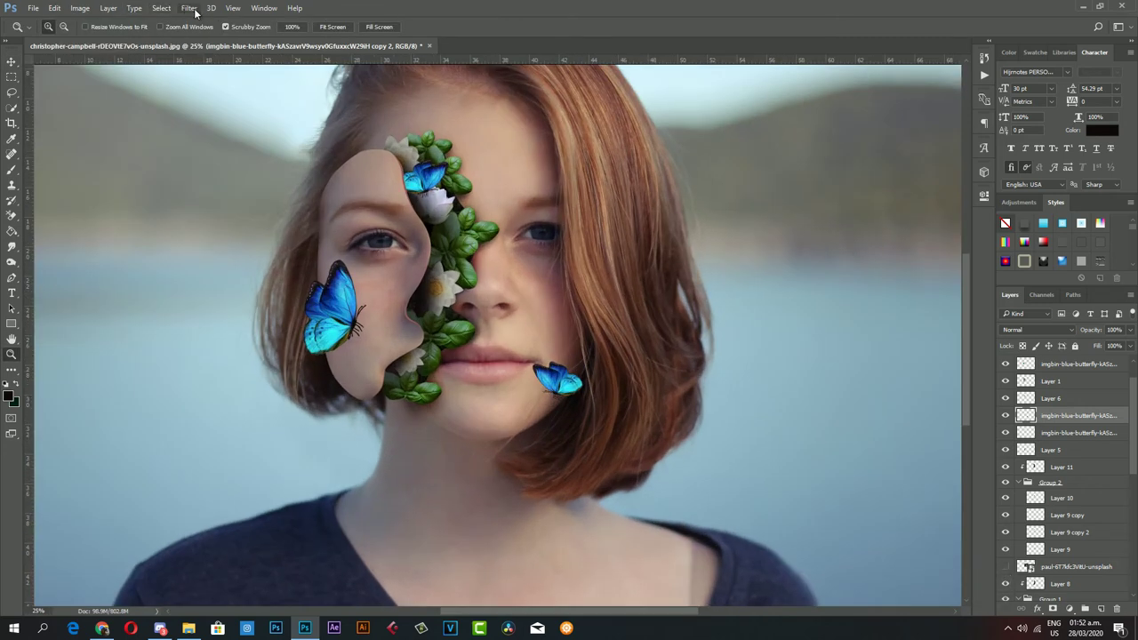
# - Apply a 6.6 px Gaussian Blur to the small butterfly by the lips
pyautogui.click(189, 8)
pyautogui.moveTo(231, 138)
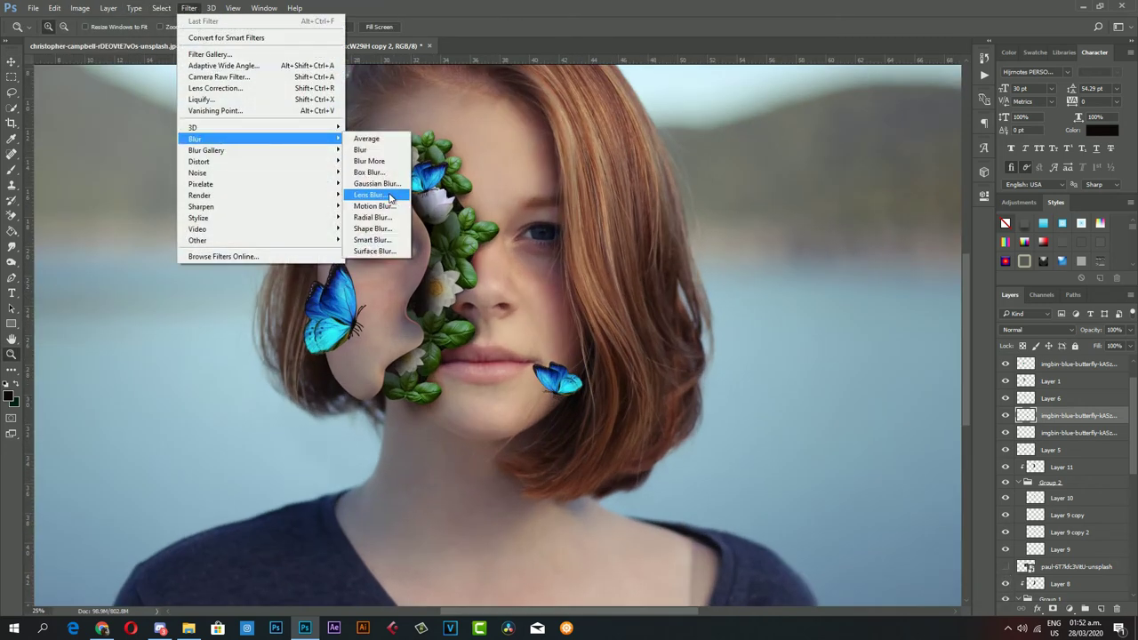
pyautogui.click(391, 185)
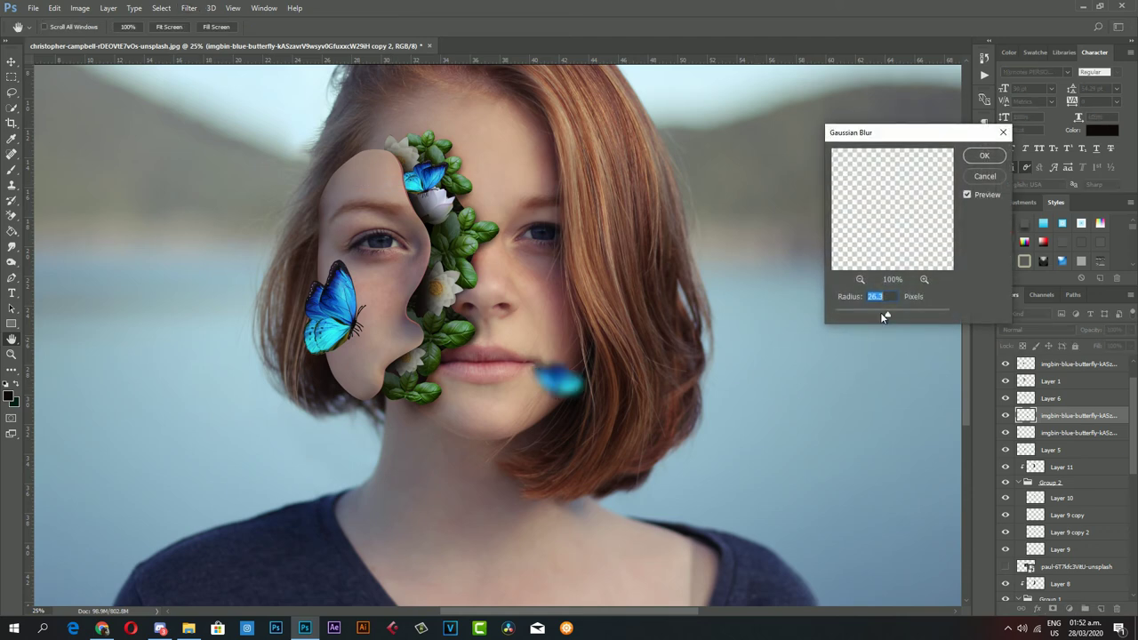
pyautogui.moveTo(883, 316); pyautogui.dragTo(878, 315)
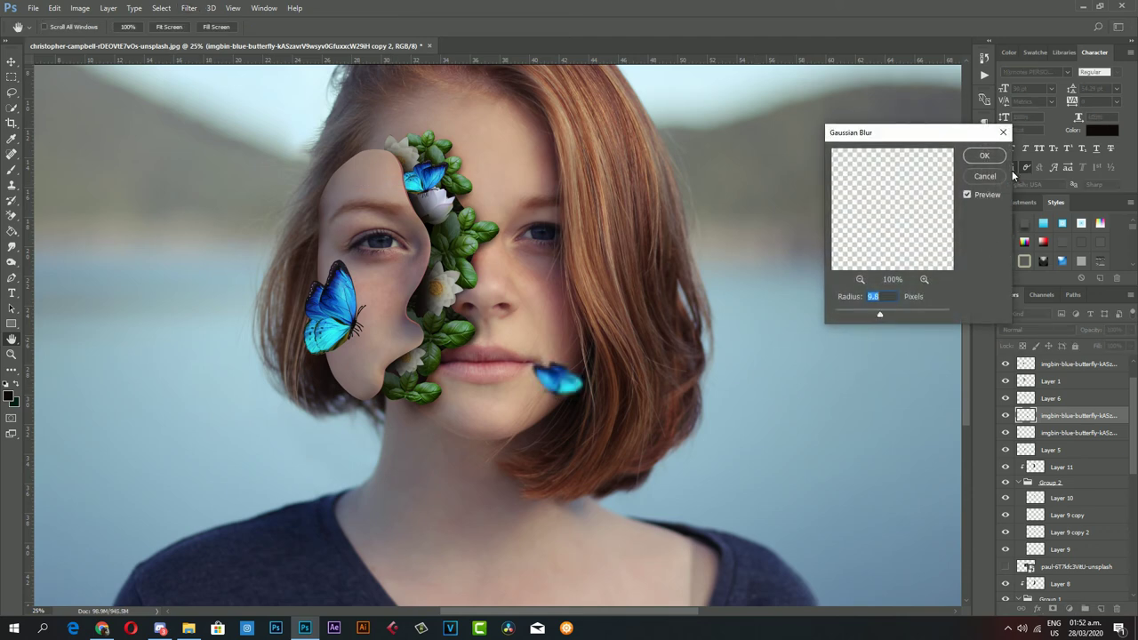
pyautogui.click(985, 156)
# - Zoom out to the whole image and select the top butterfly layer with the Move tool
pyautogui.press('z')
pyautogui.moveTo(133, 297); pyautogui.dragTo(85, 297)
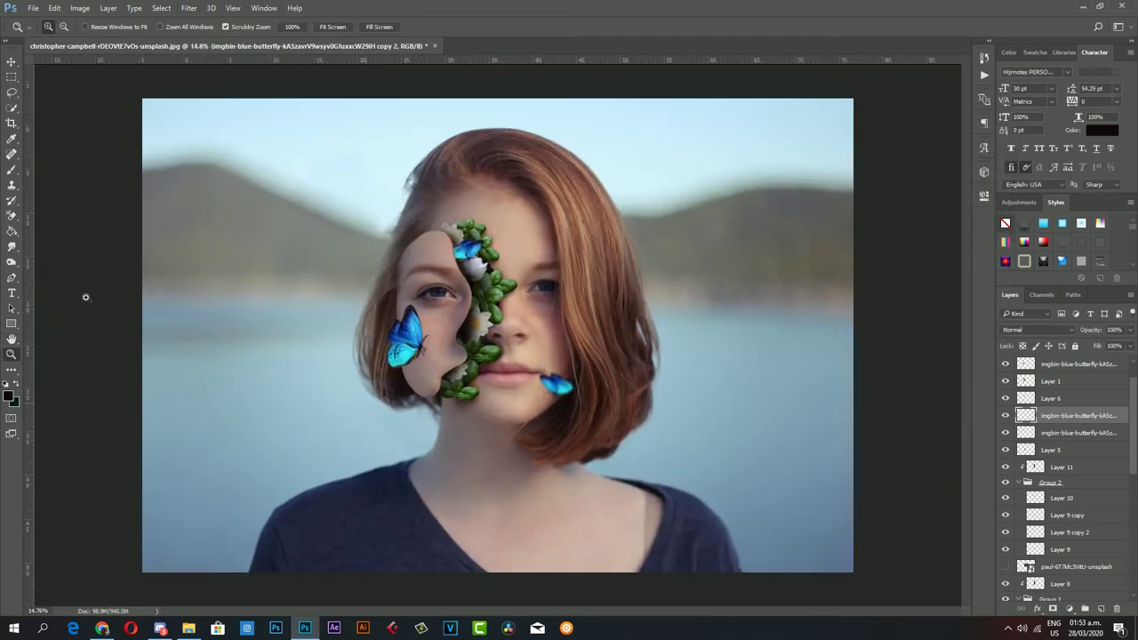
pyautogui.click(12, 61)
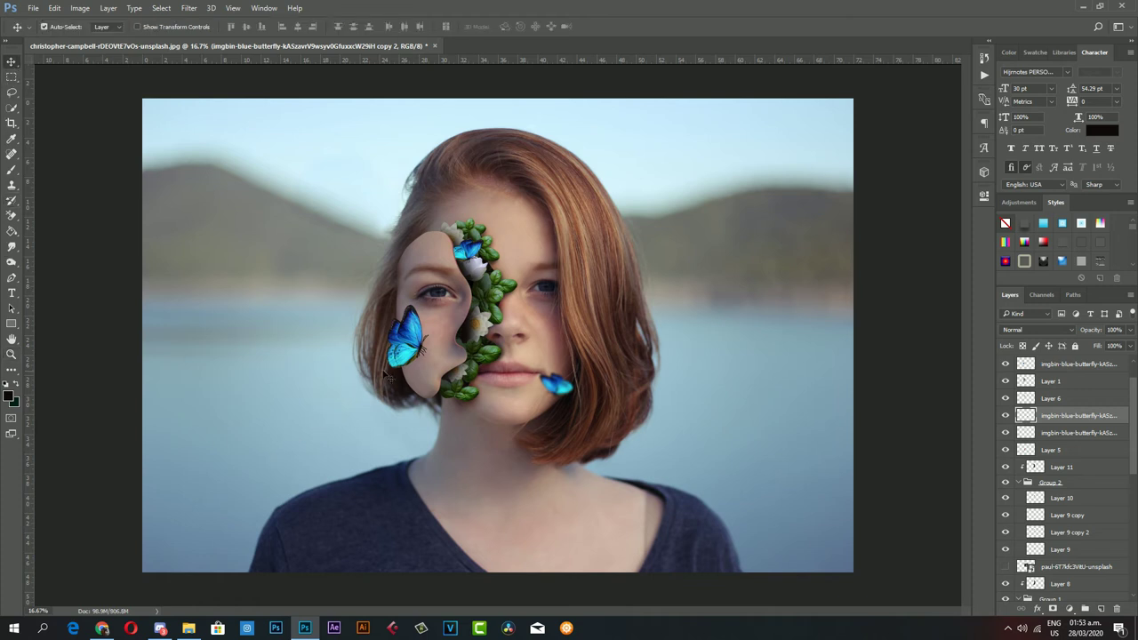
pyautogui.click(401, 343)
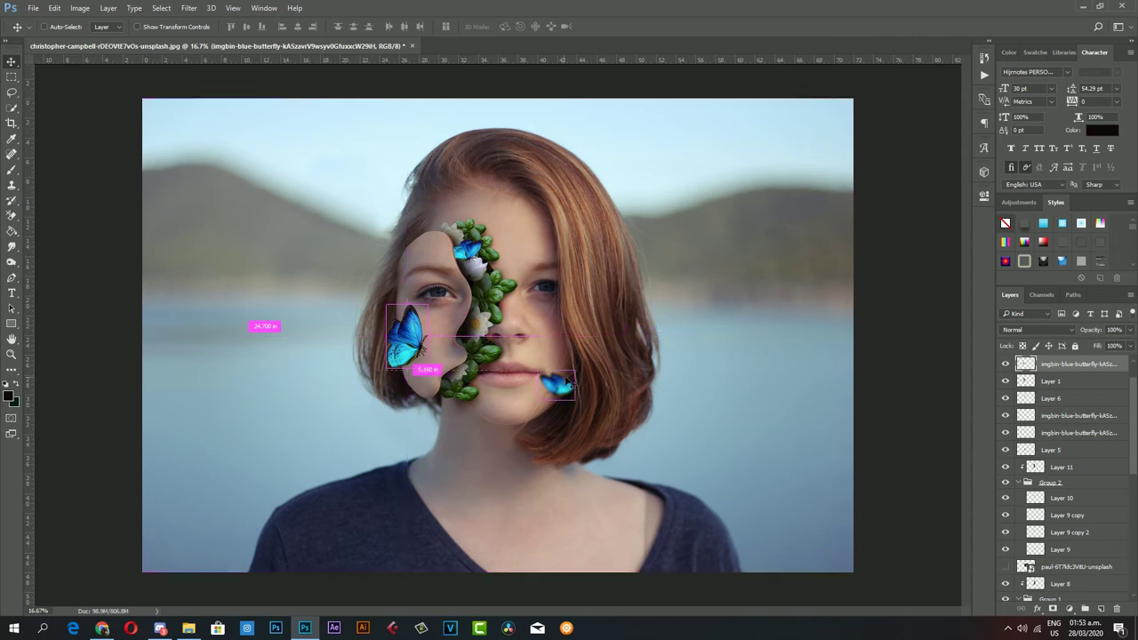
# - Duplicate the butterfly, rotate it about 40°, and enlarge it into the lower-left corner
pyautogui.hotkey('ctrl', 'j')
pyautogui.hotkey('ctrl', 't')
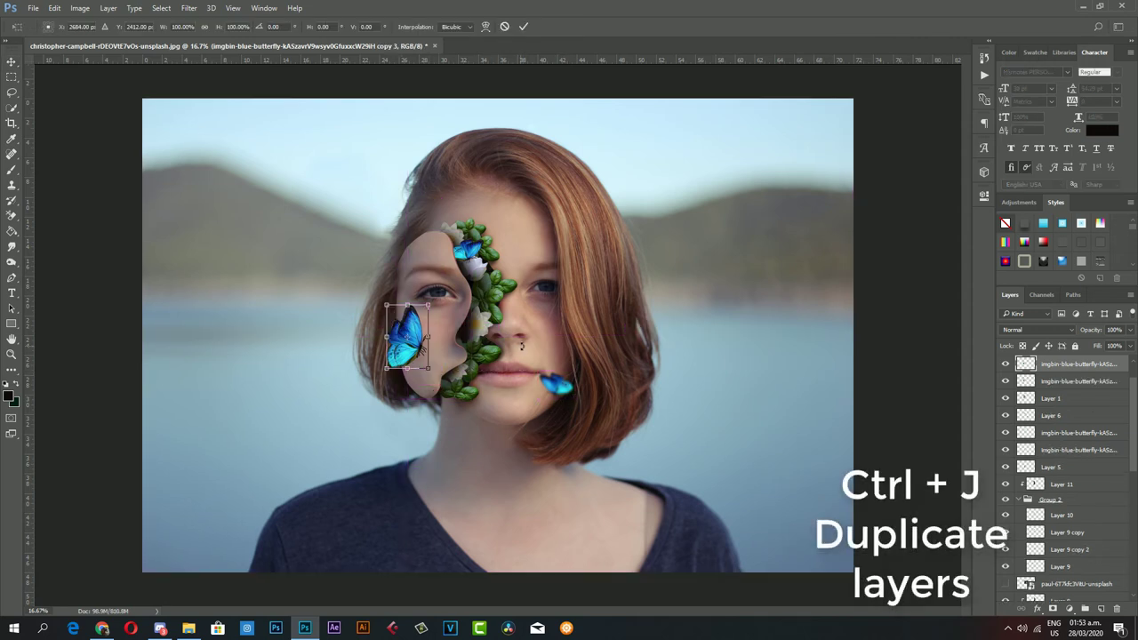
pyautogui.moveTo(436, 378); pyautogui.dragTo(338, 433)
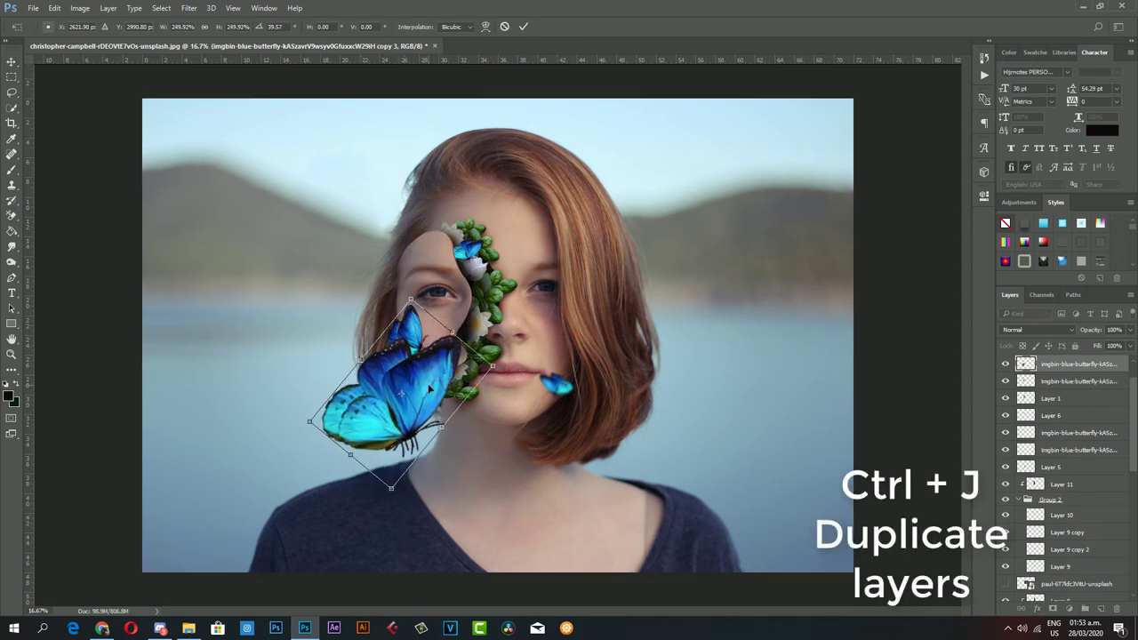
pyautogui.moveTo(425, 383); pyautogui.dragTo(212, 535)
pyautogui.press('Return')
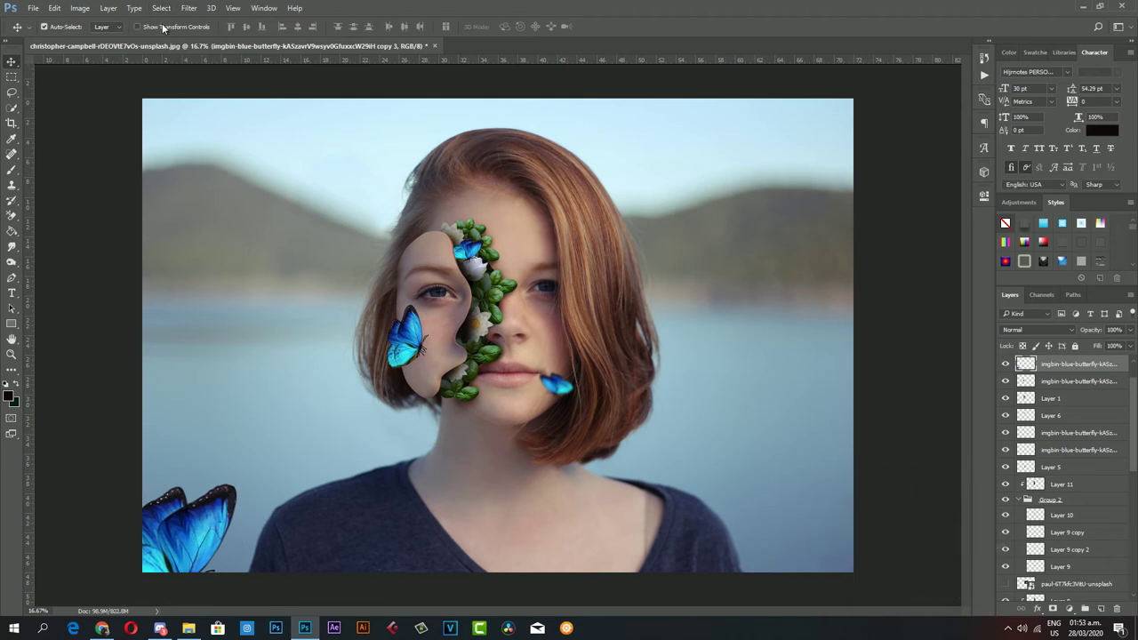
# - Apply a heavy Gaussian Blur of about 34 px to the corner butterfly
pyautogui.click(189, 8)
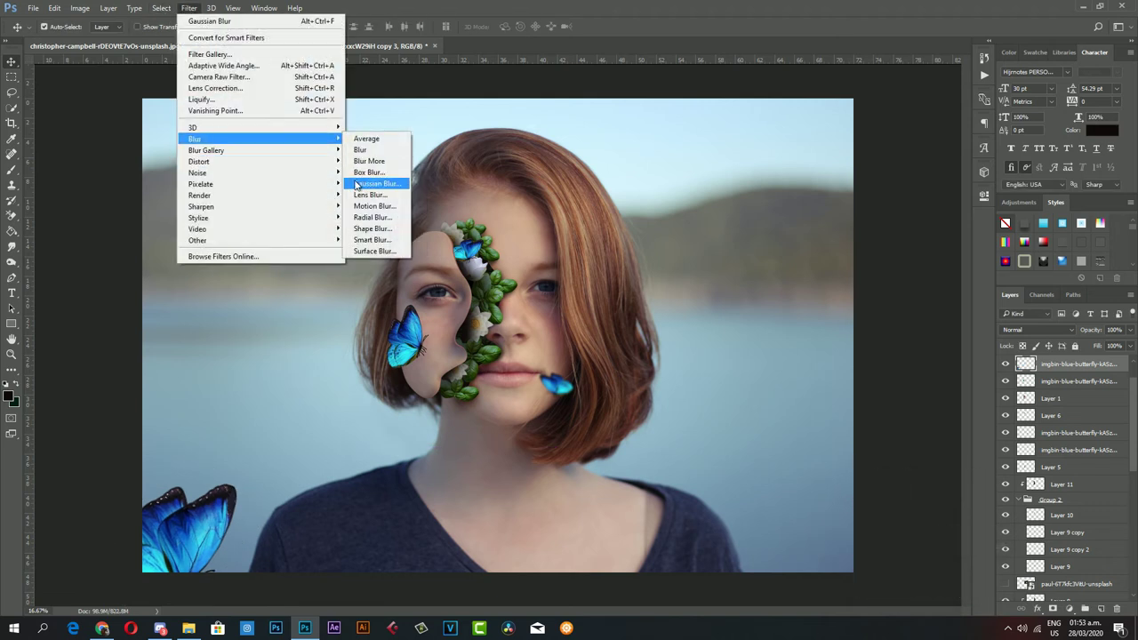
pyautogui.click(364, 184)
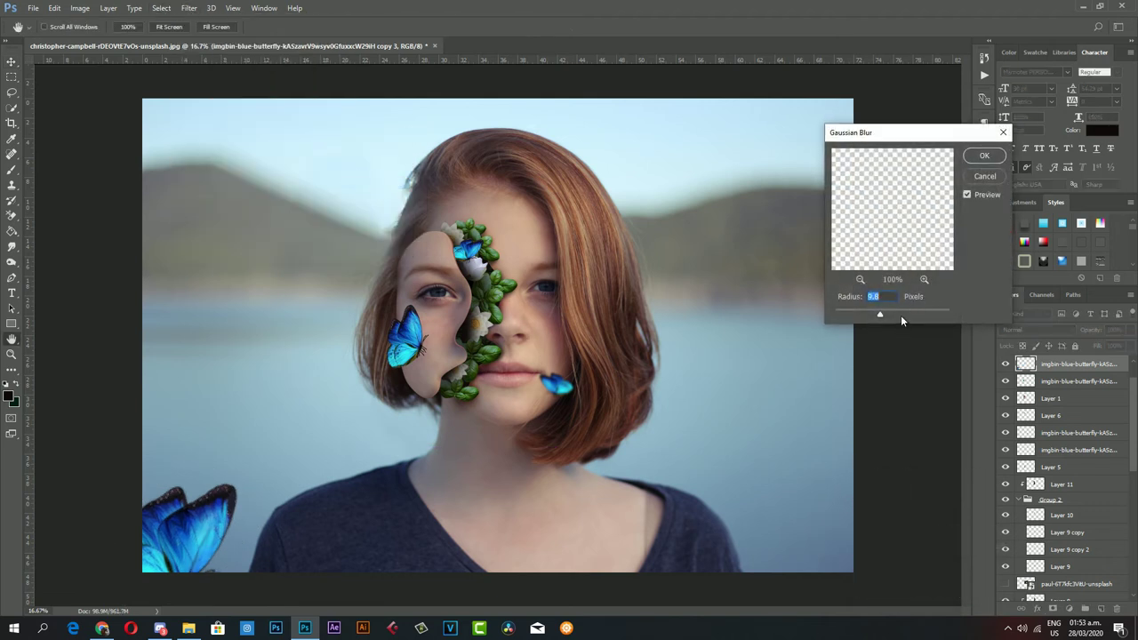
pyautogui.click(892, 315)
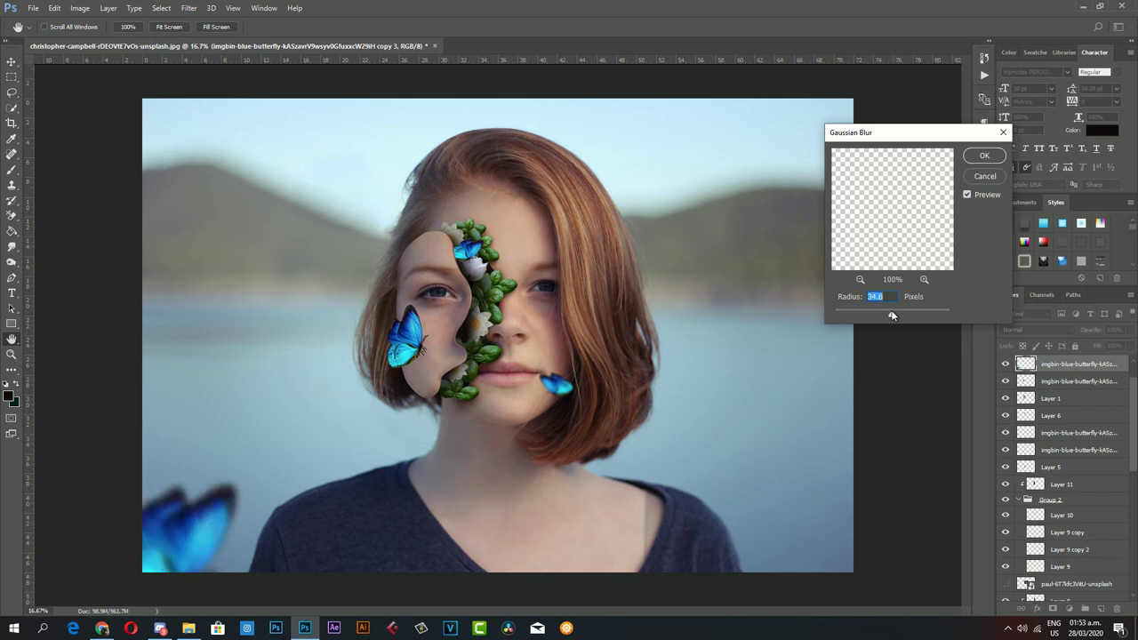
pyautogui.click(977, 163)
# - Enlarge the blurred corner butterfly further up and to the right
pyautogui.hotkey('ctrl', 't')
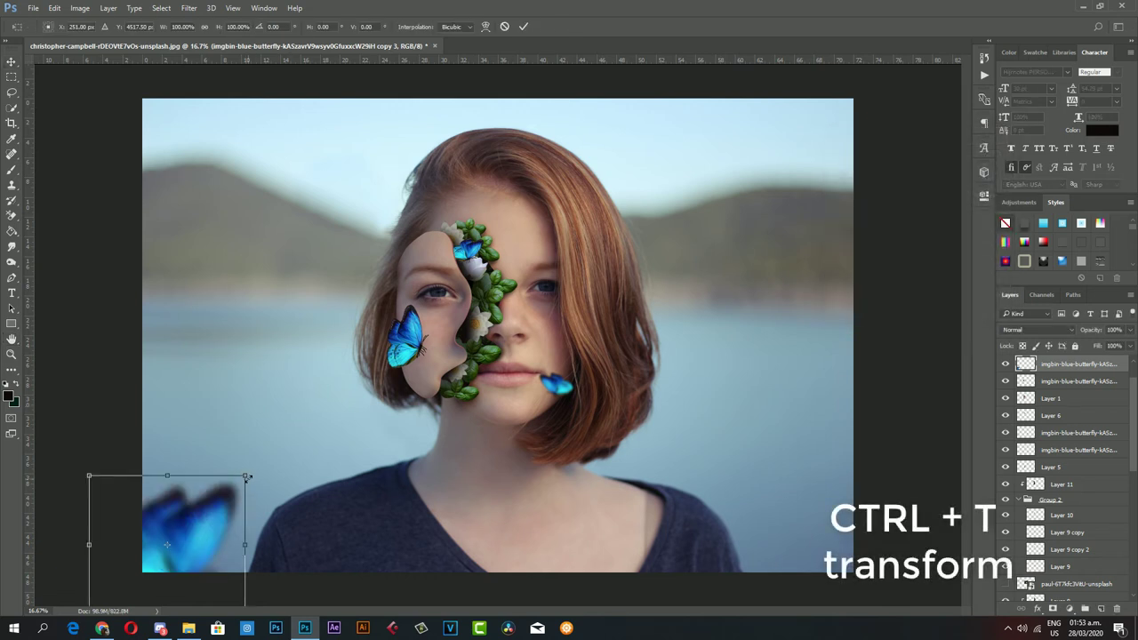
pyautogui.moveTo(248, 477); pyautogui.dragTo(313, 414)
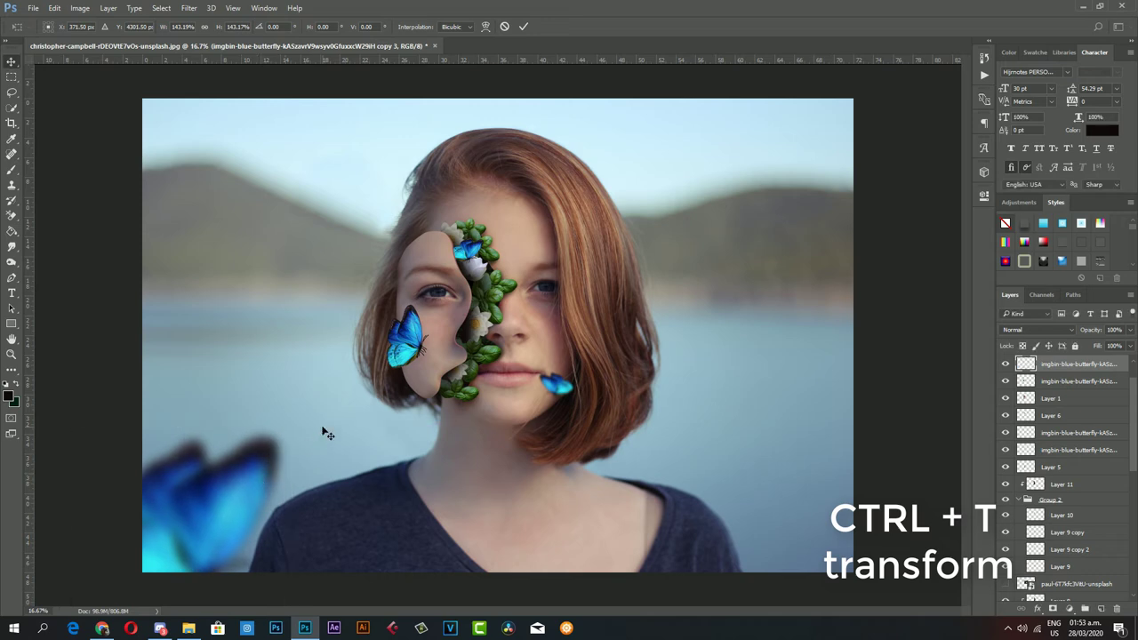
pyautogui.press('Return')
pyautogui.press('z')
pyautogui.click(482, 272)
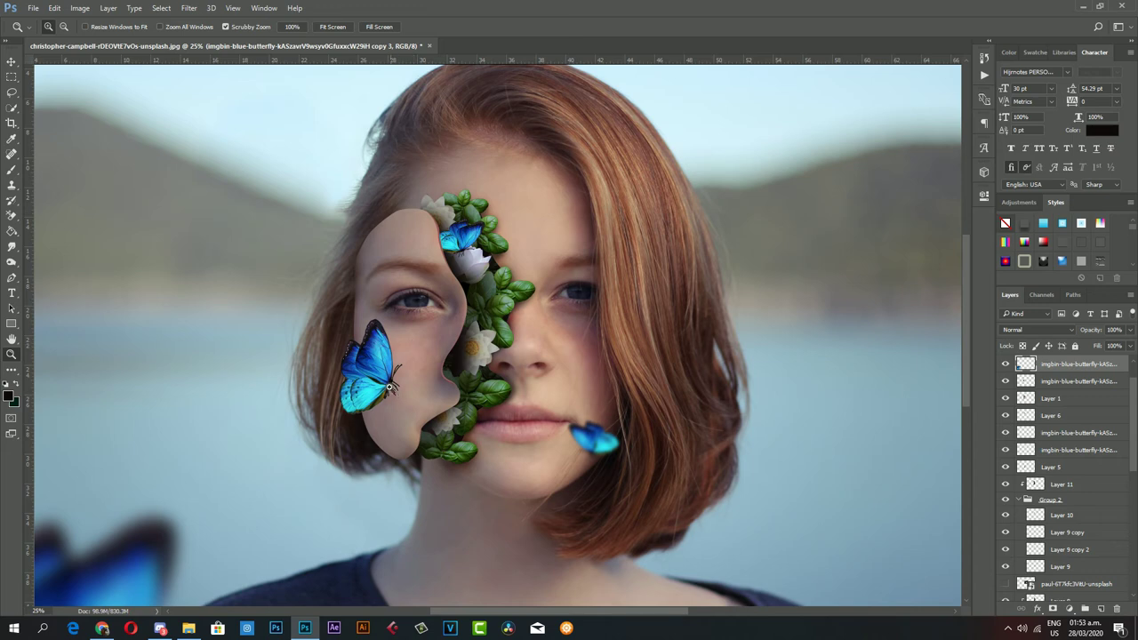
# - Select Layer 1 and sample the butterfly's blue as the foreground colour
pyautogui.click(388, 384)
pyautogui.scroll(2, 1075, 520)
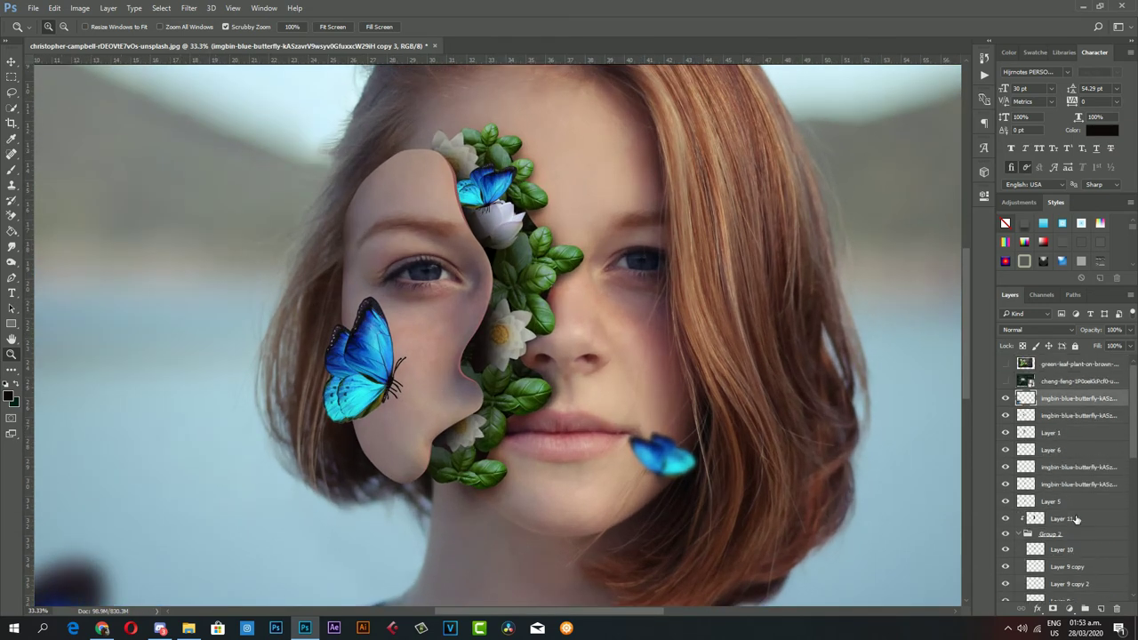
pyautogui.click(1077, 434)
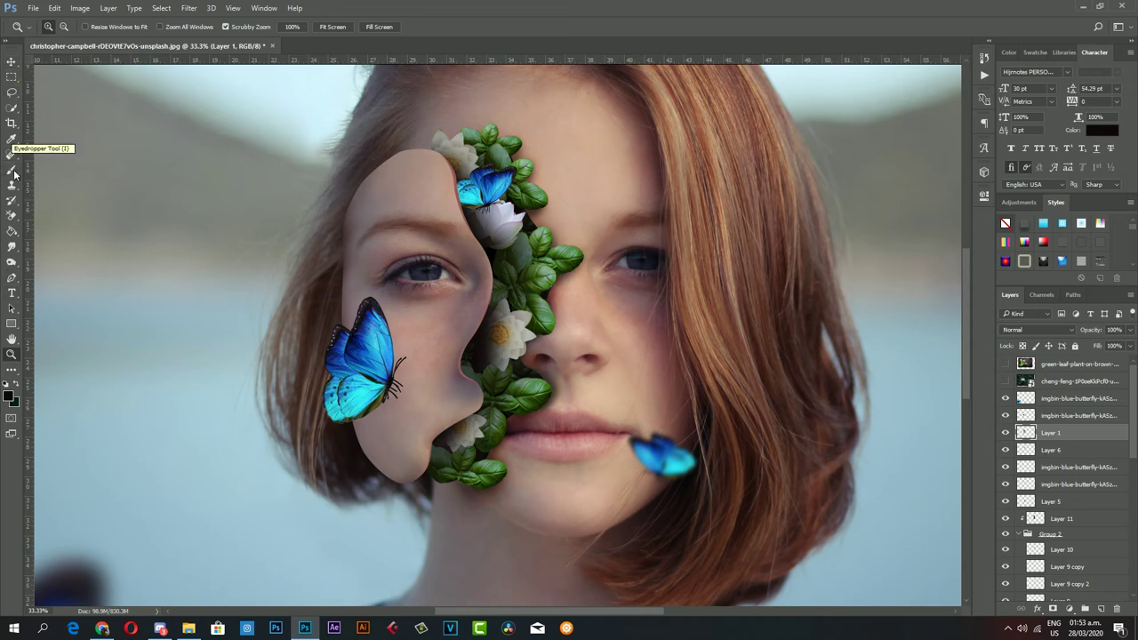
pyautogui.click(11, 138)
pyautogui.click(8, 395)
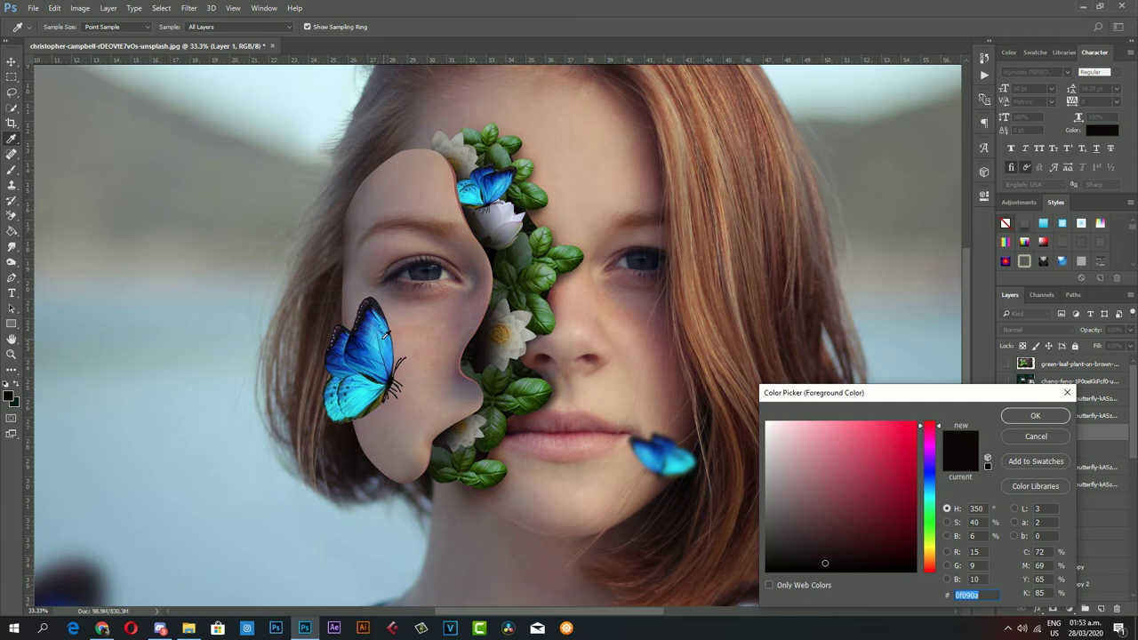
pyautogui.click(377, 334)
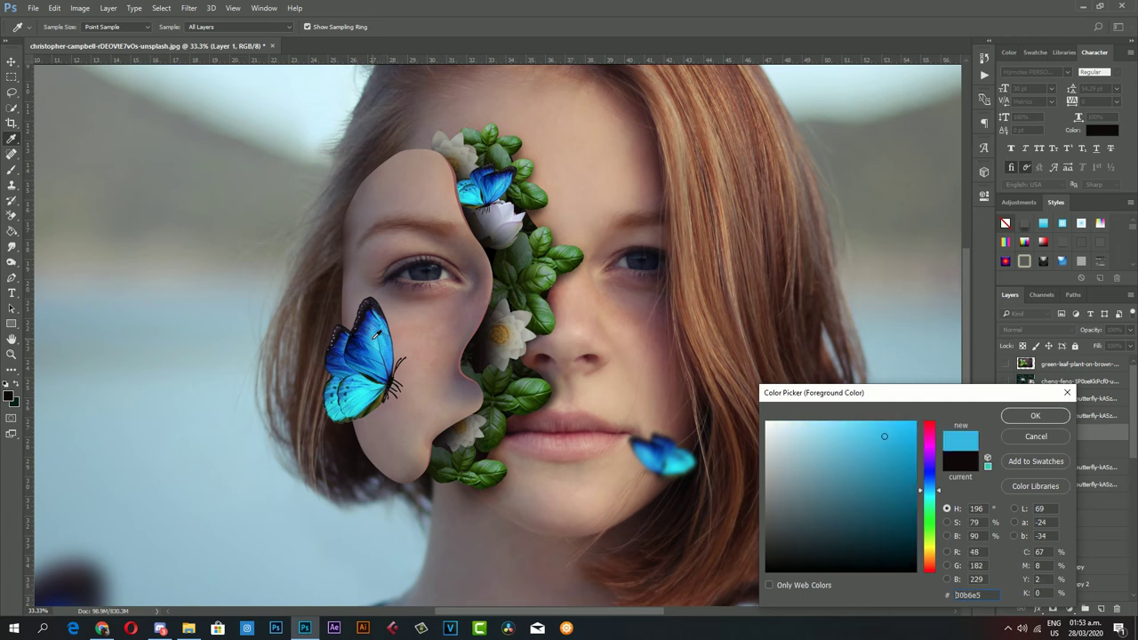
pyautogui.click(1034, 416)
# - Add a new empty layer (Layer 13) and move it above Layer 1
pyautogui.press('b')
pyautogui.rightClick(439, 333)
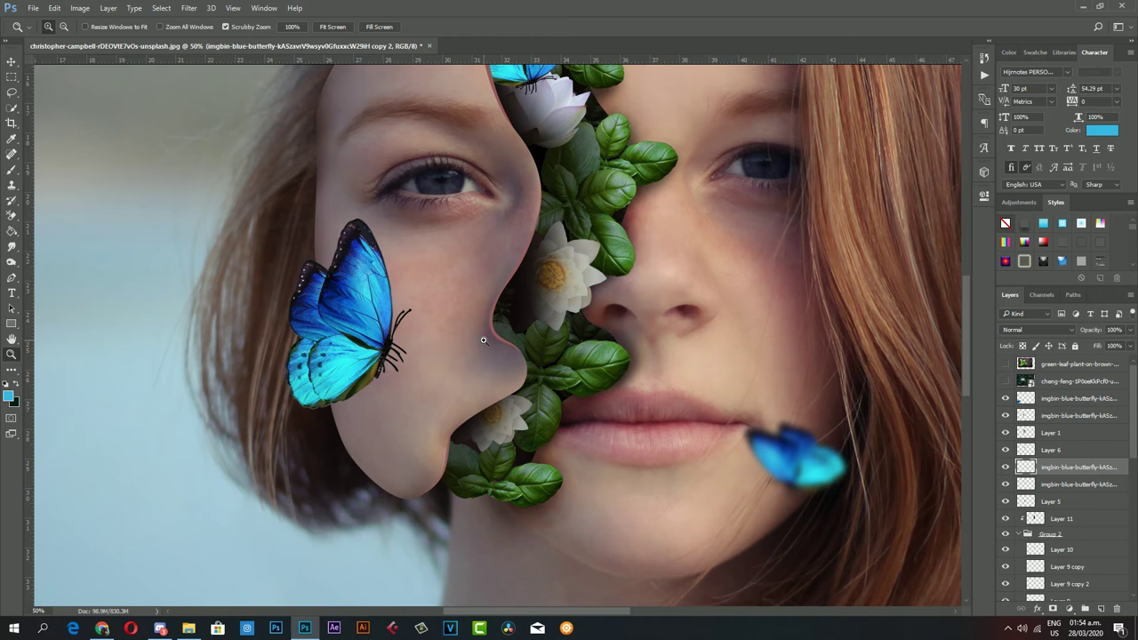
pyautogui.click(1069, 510)
pyautogui.click(1100, 609)
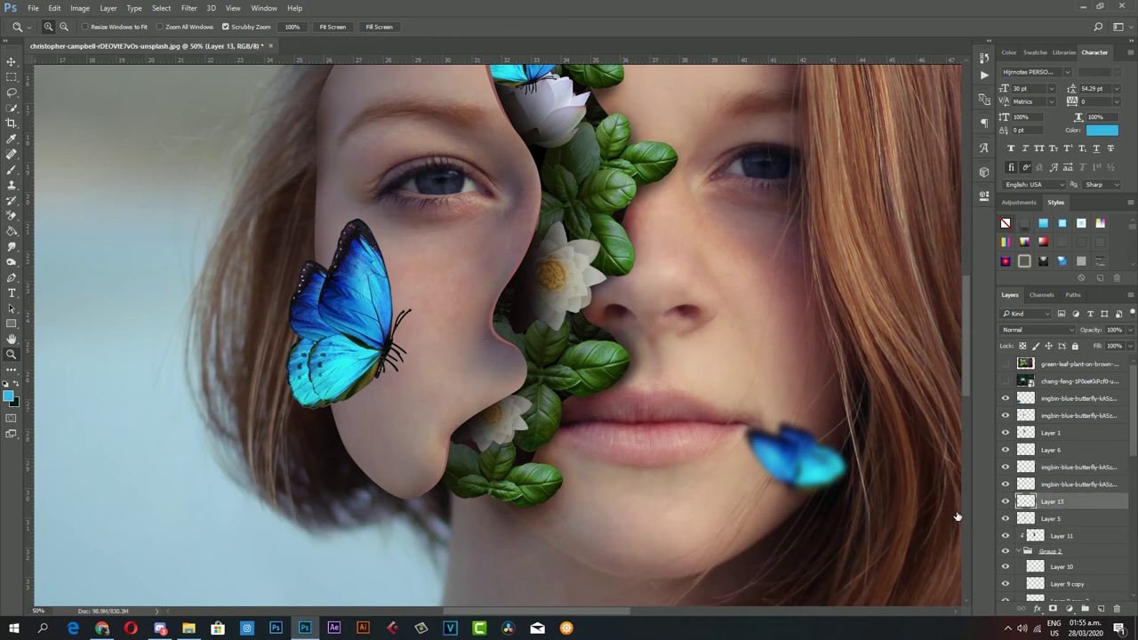
pyautogui.click(12, 169)
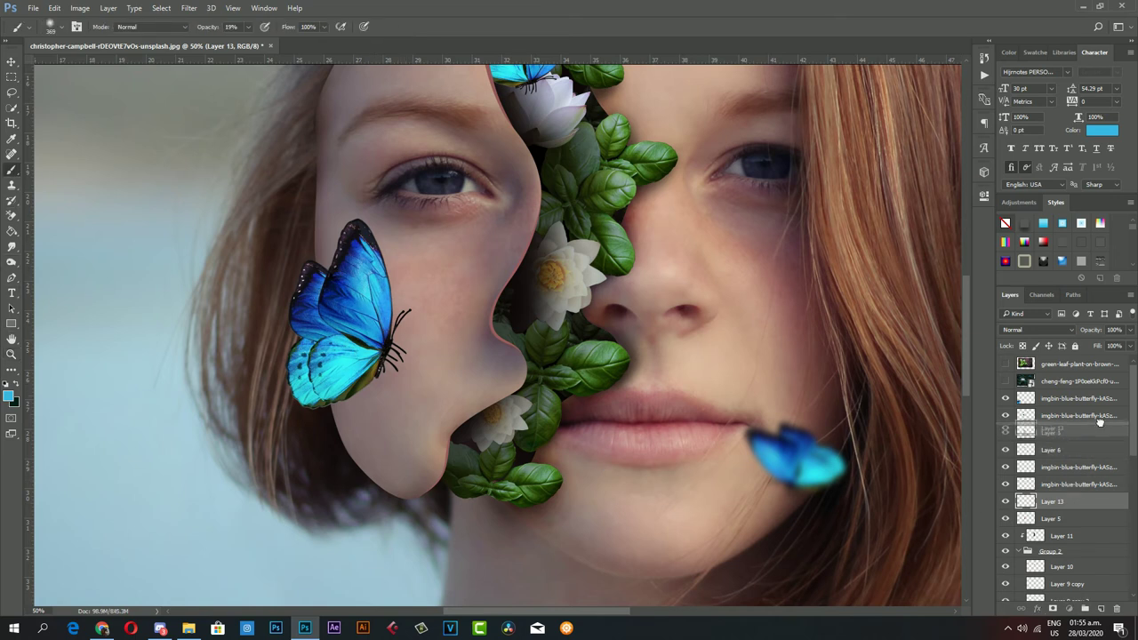
pyautogui.moveTo(1080, 503); pyautogui.dragTo(1067, 425)
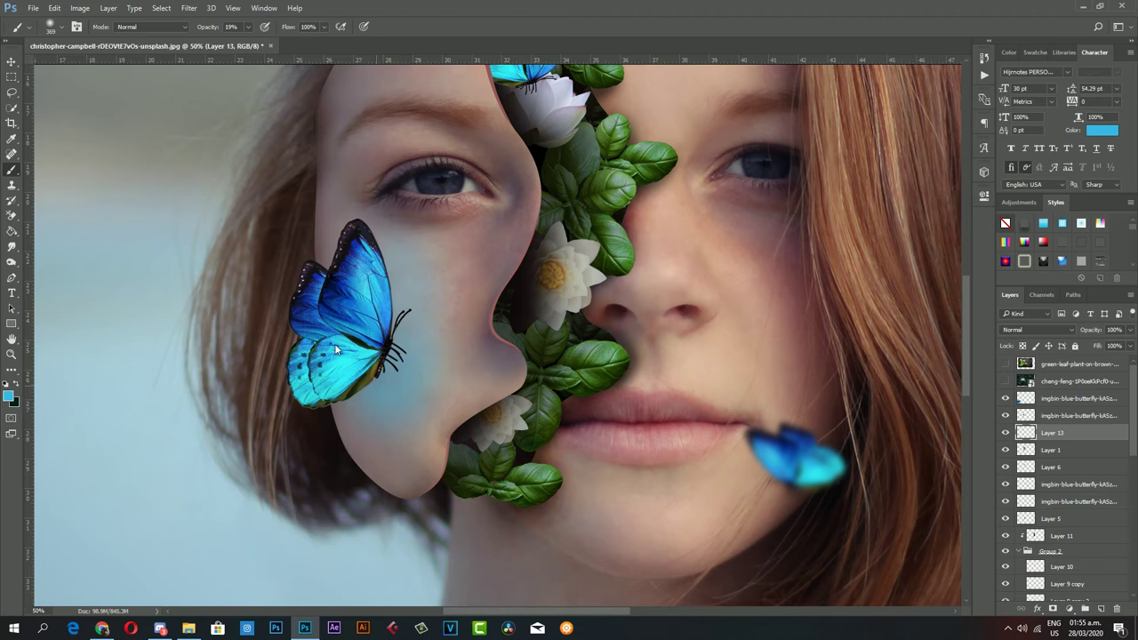
# - Paint a soft blue tint along the cheek and jaw and set the layer to Overlay
pyautogui.scroll(2, 400, 338)
pyautogui.scroll(2, 471, 328)
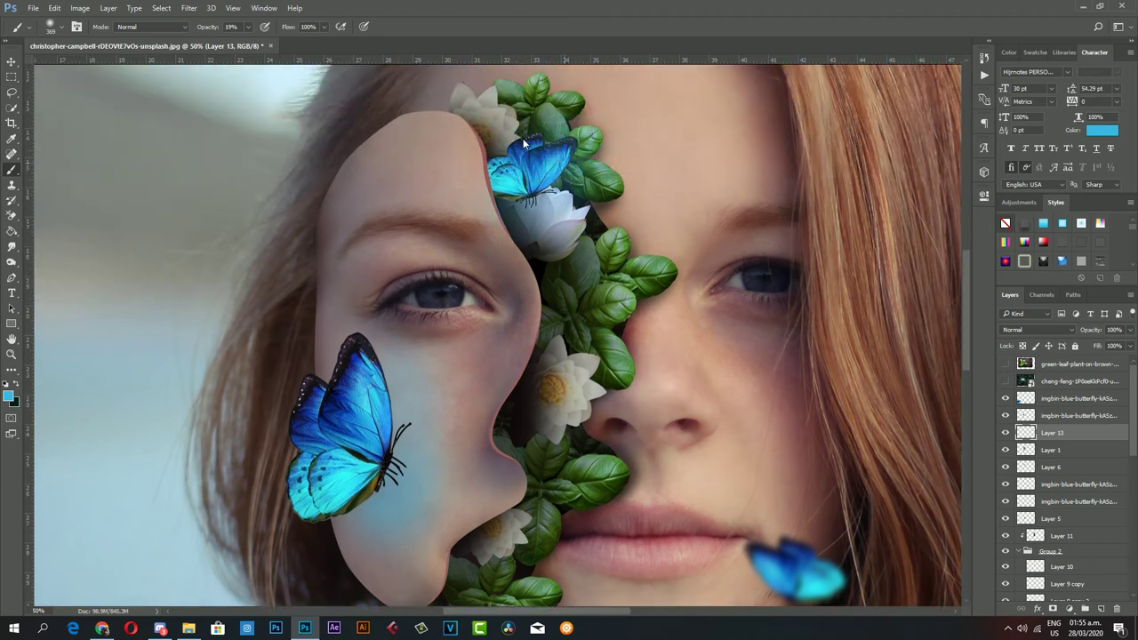
pyautogui.scroll(-5, 688, 313)
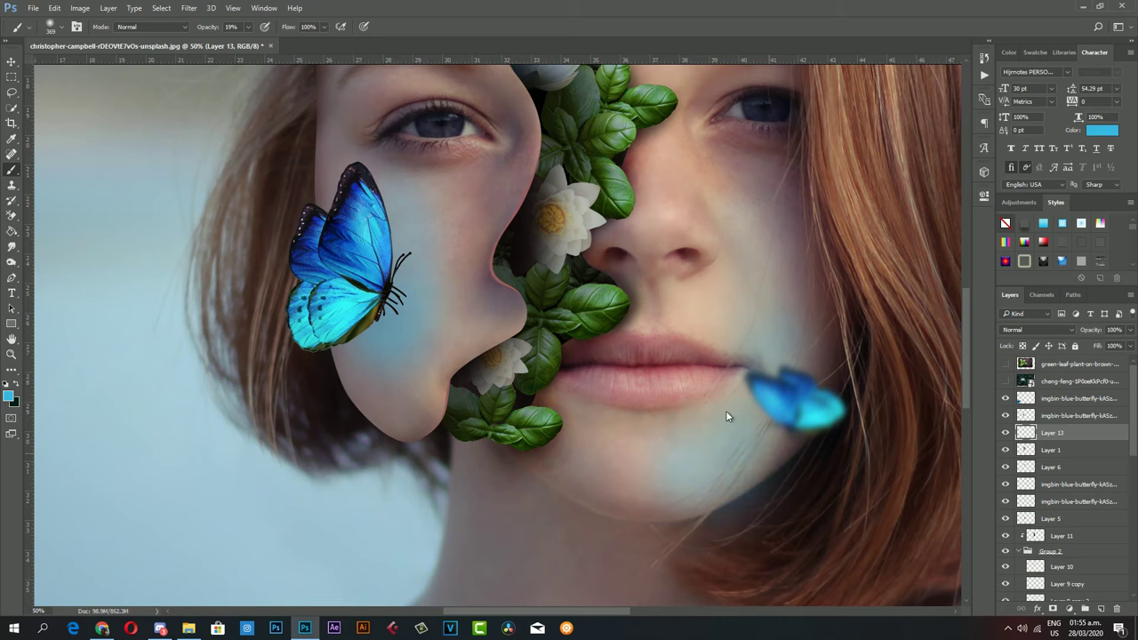
pyautogui.moveTo(731, 414)
pyautogui.mouseDown()
pyautogui.moveTo(782, 236)
pyautogui.moveTo(798, 366)
pyautogui.mouseUp()
pyautogui.click(1034, 331)
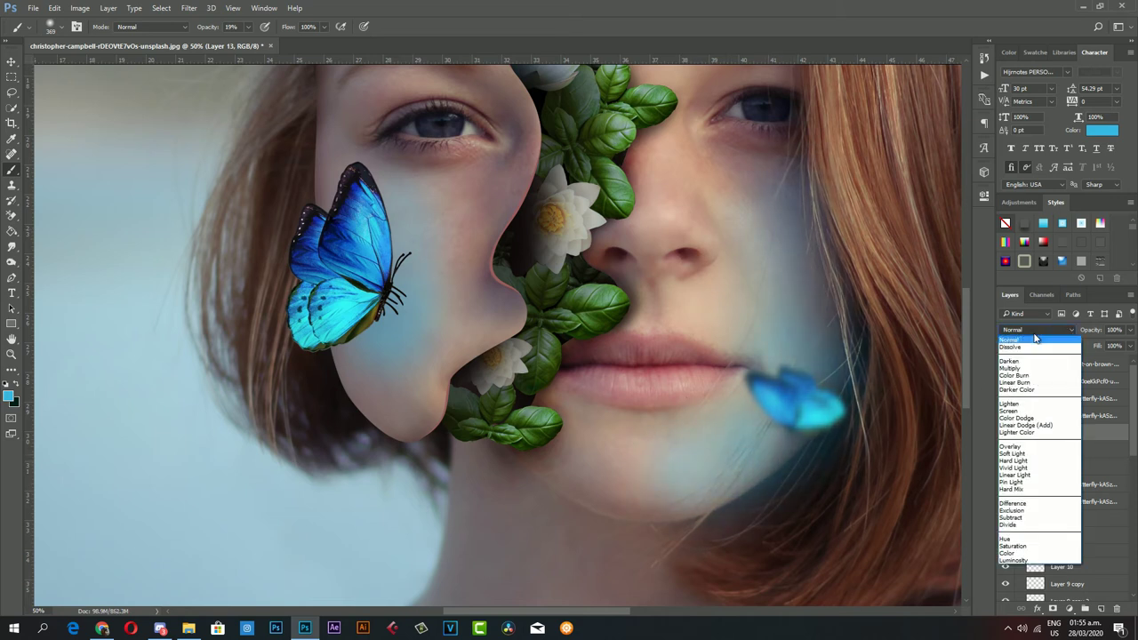
pyautogui.click(1022, 448)
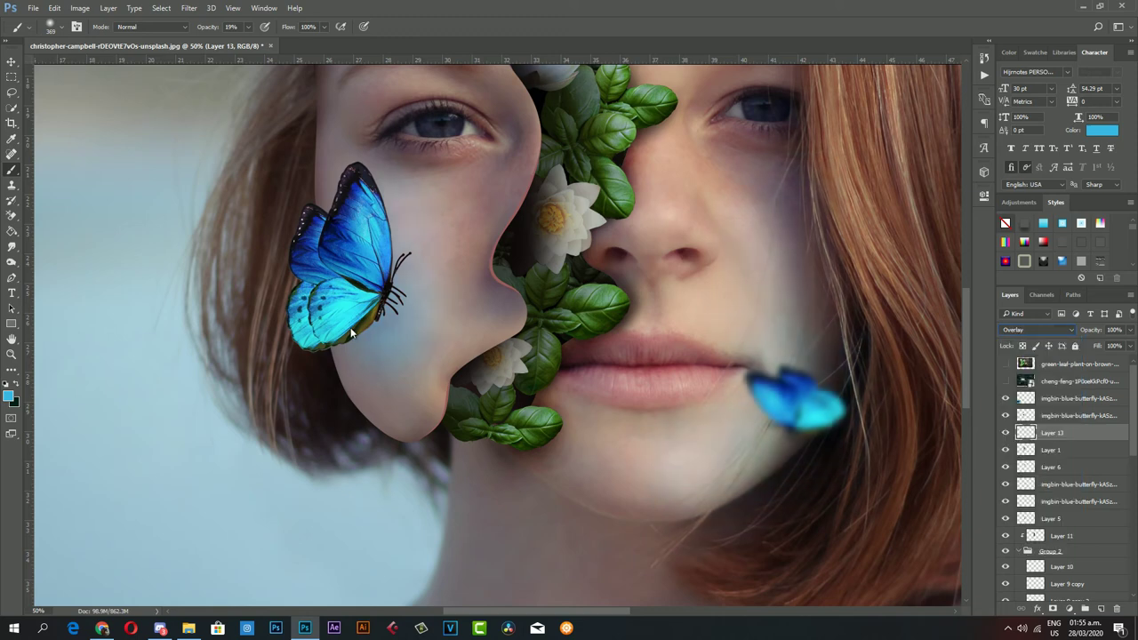
# - Zoom out over the portrait and adjust the brush size
pyautogui.scroll(-2, 285, 277)
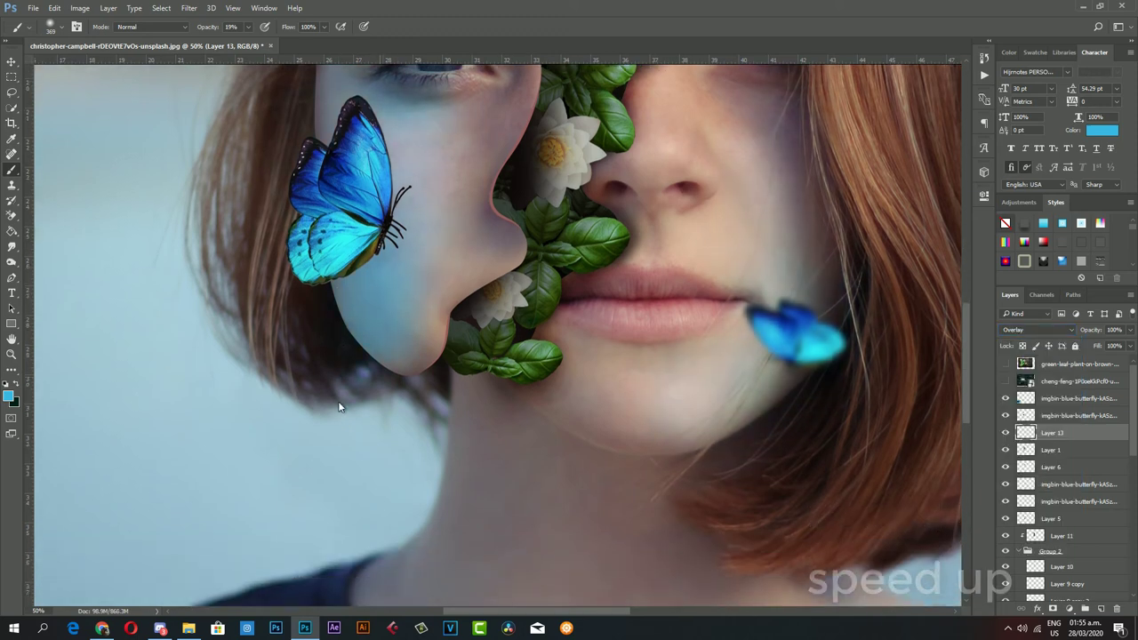
pyautogui.scroll(4, 438, 340)
pyautogui.scroll(2, 573, 210)
pyautogui.scroll(-3, 747, 475)
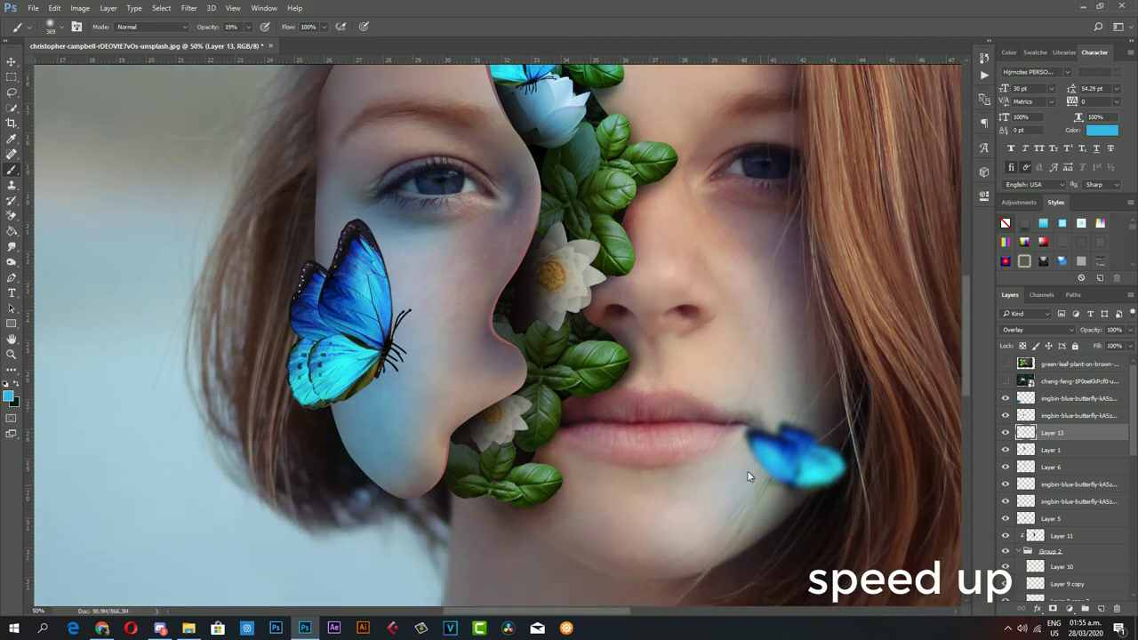
pyautogui.scroll(-3, 774, 396)
pyautogui.press('z')
pyautogui.moveTo(499, 393); pyautogui.dragTo(100, 315)
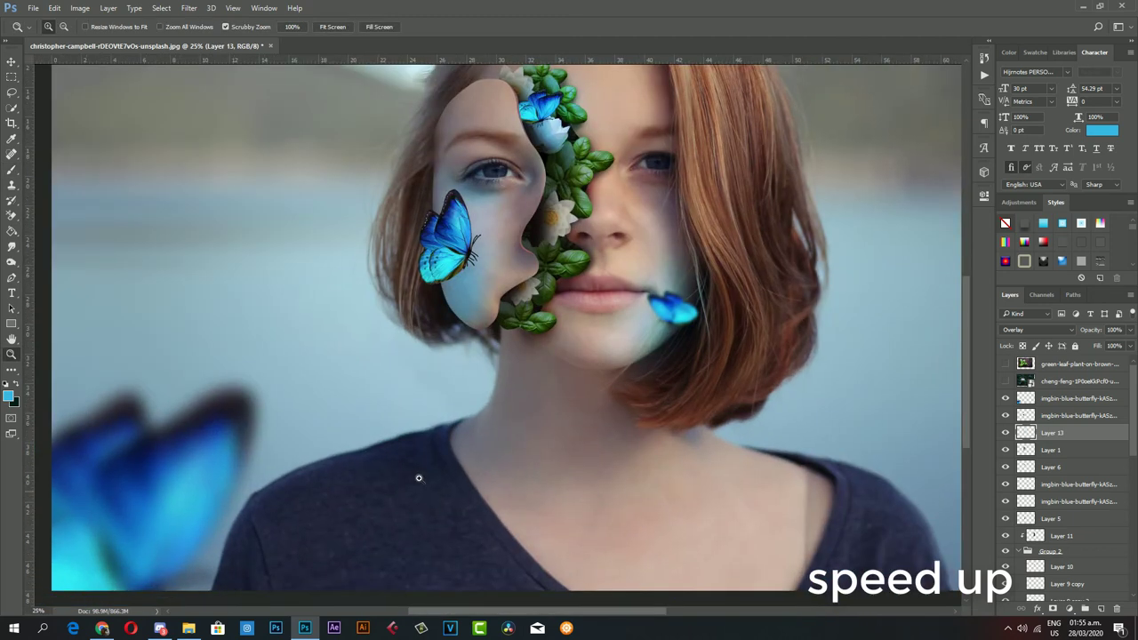
pyautogui.press('b')
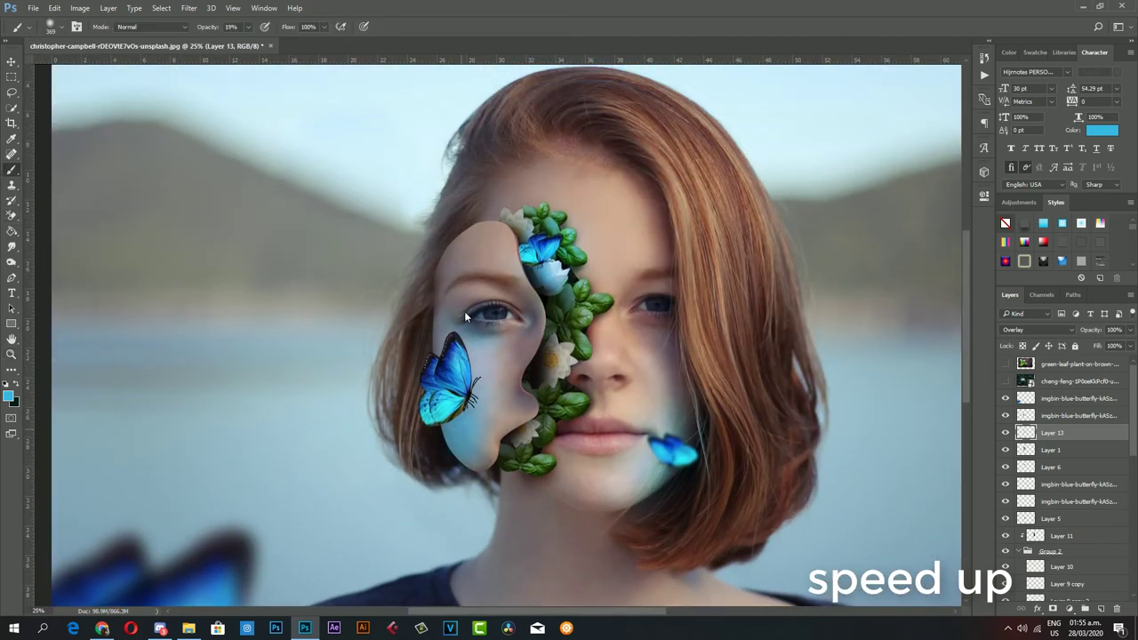
pyautogui.rightClick(11, 215)
pyautogui.click(53, 215)
pyautogui.rightClick(590, 416)
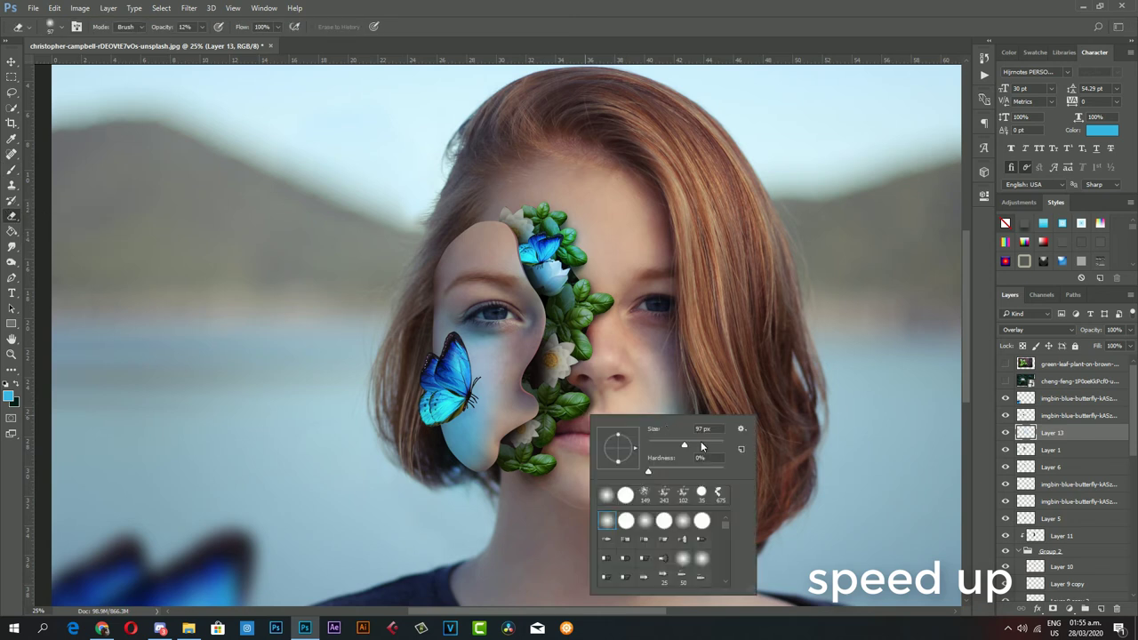
pyautogui.press('Return')
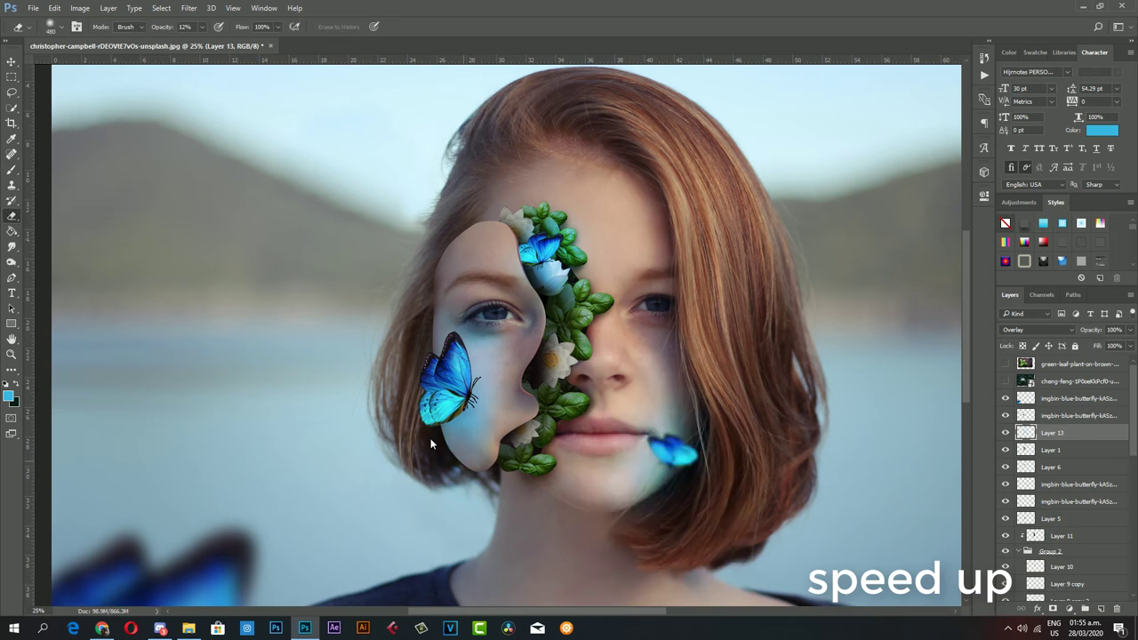
# - Zoom out to the whole canvas and drag the starry sky photo into the composition
pyautogui.press('z')
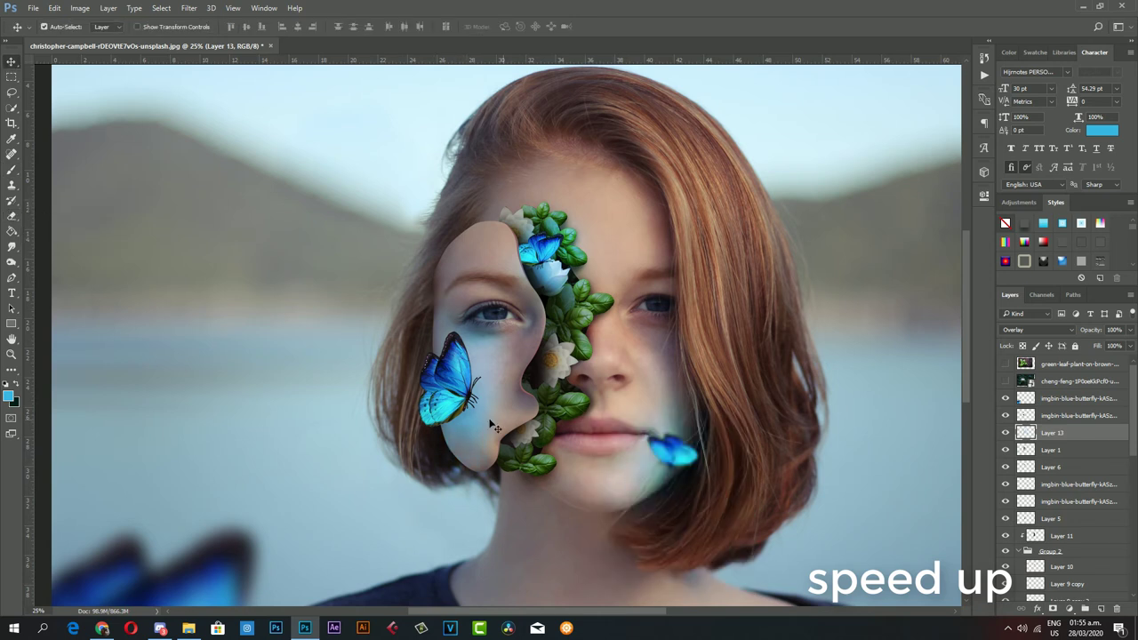
pyautogui.hotkey('alt', ']')
pyautogui.hotkey('alt', ']')
pyautogui.moveTo(585, 387); pyautogui.dragTo(469, 313)
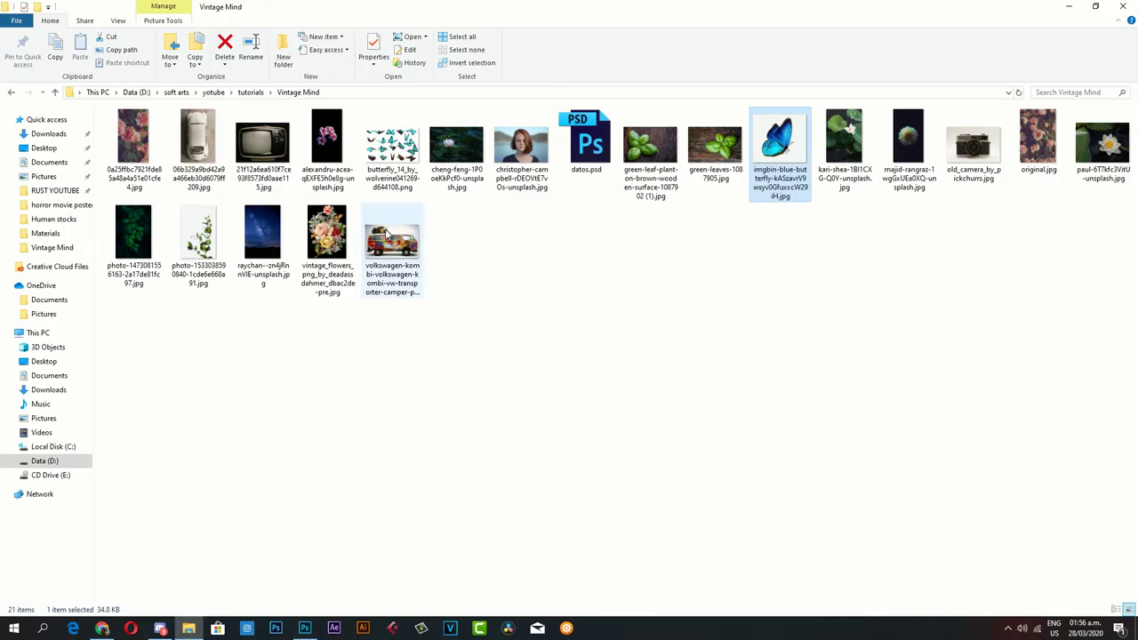
pyautogui.moveTo(261, 231); pyautogui.dragTo(282, 448)
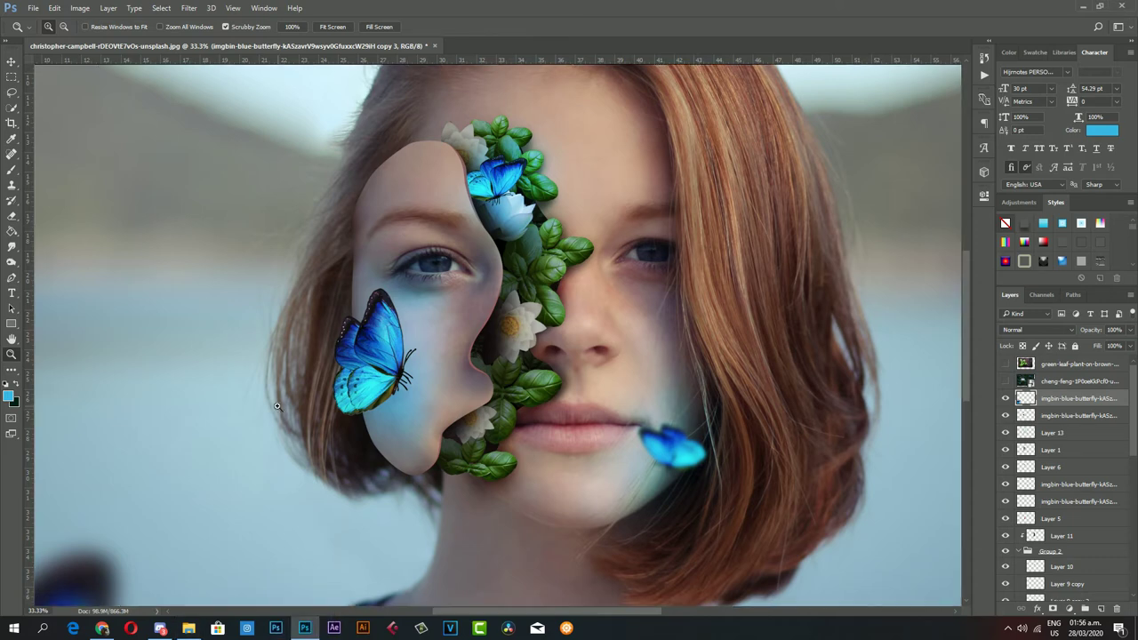
# - Commit the Milky Way photo, copy its upper sky to a new layer, and hide the original
pyautogui.press('Return')
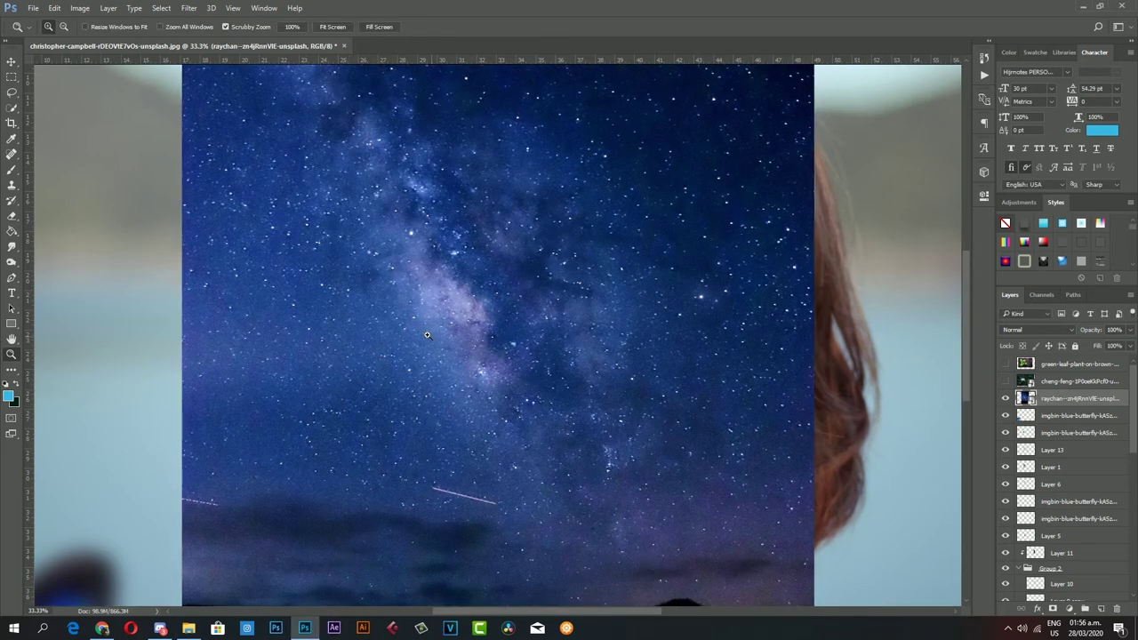
pyautogui.hotkey('ctrl', '0')
pyautogui.scroll(2, 415, 324)
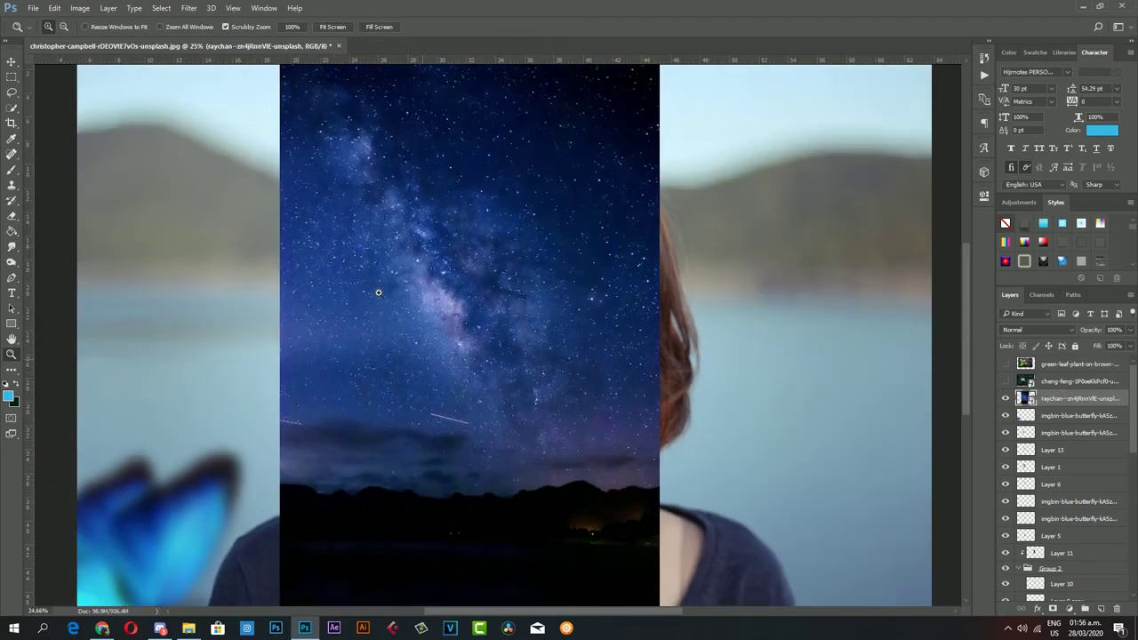
pyautogui.scroll(-3, 394, 287)
pyautogui.click(12, 77)
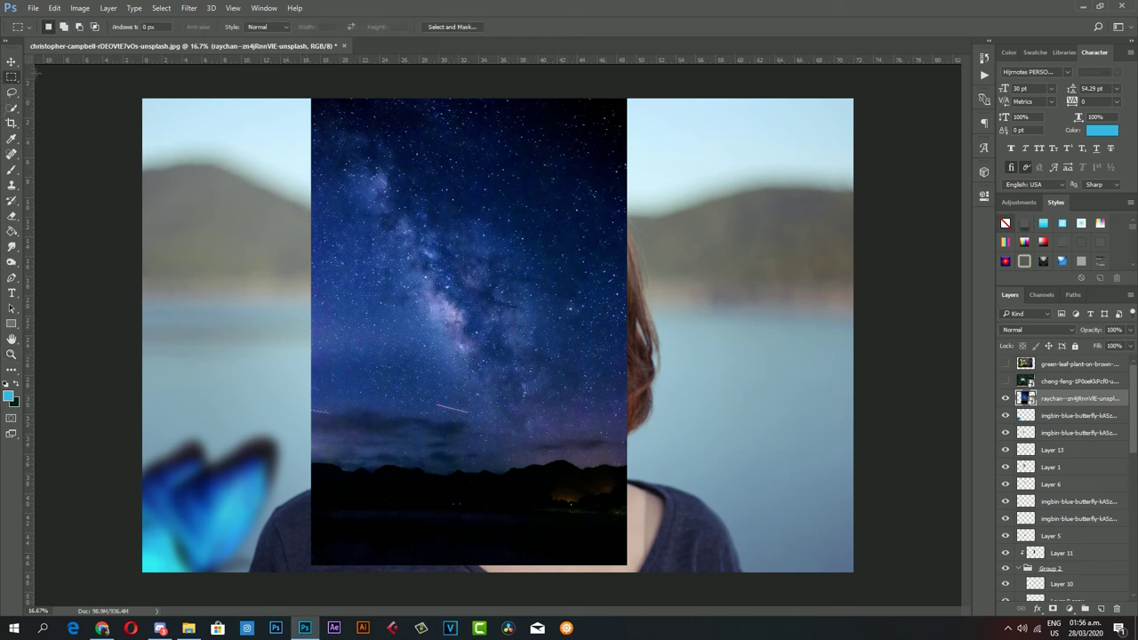
pyautogui.moveTo(290, 99)
pyautogui.mouseDown()
pyautogui.moveTo(589, 348)
pyautogui.moveTo(644, 457)
pyautogui.mouseUp()
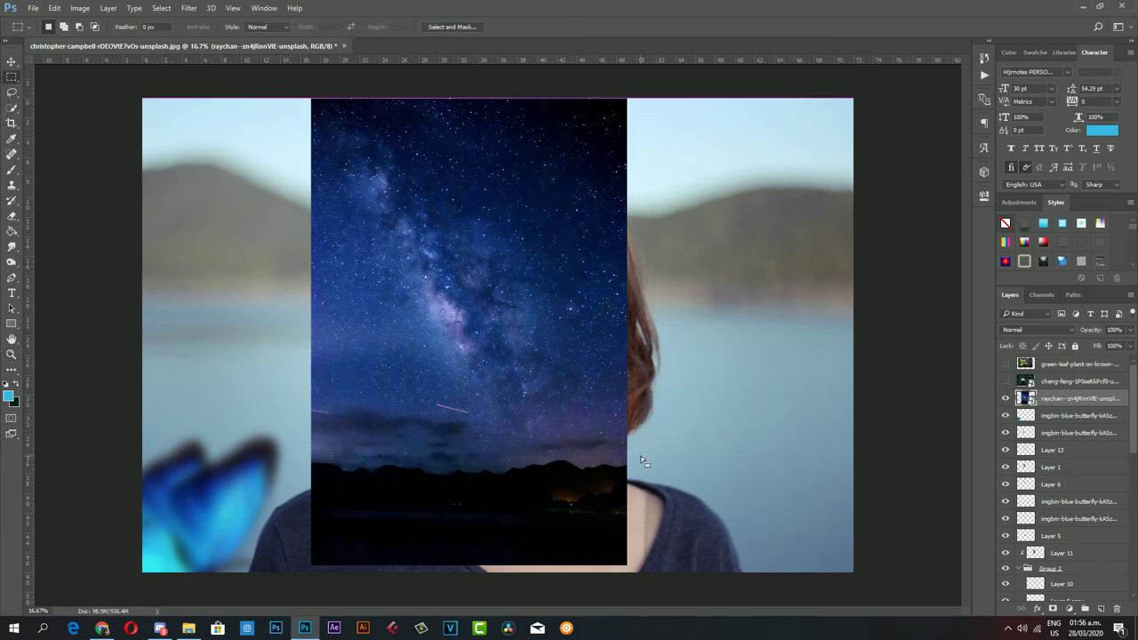
pyautogui.hotkey('ctrl', 'j')
pyautogui.click(1005, 415)
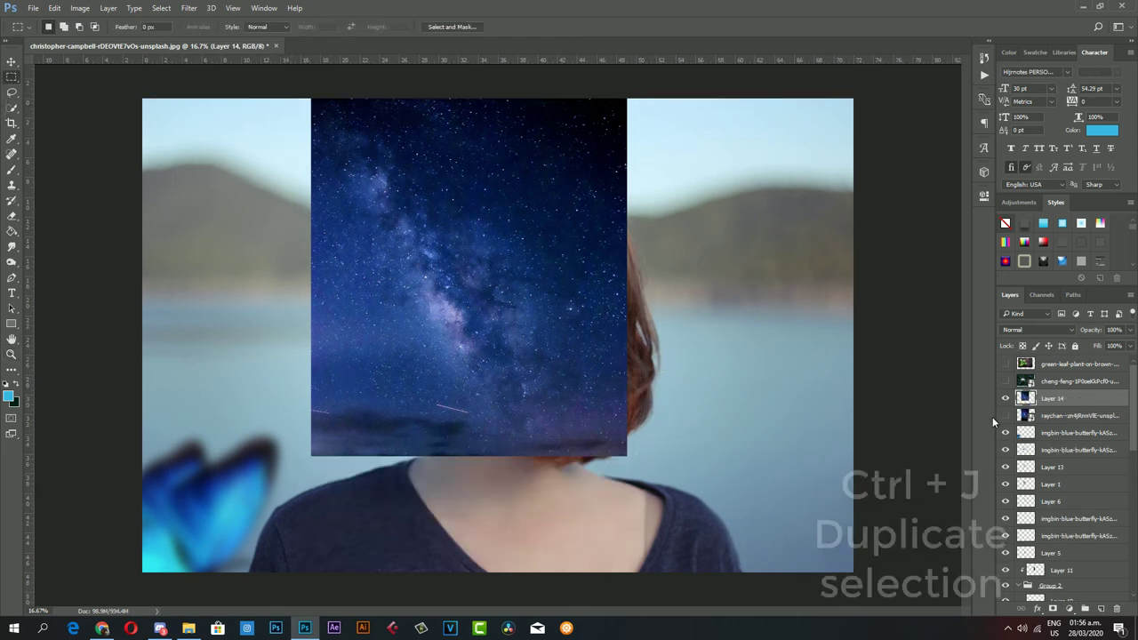
# - Shift the copied sky layer left and down and set it to Screen blending
pyautogui.press('z')
pyautogui.click(331, 250)
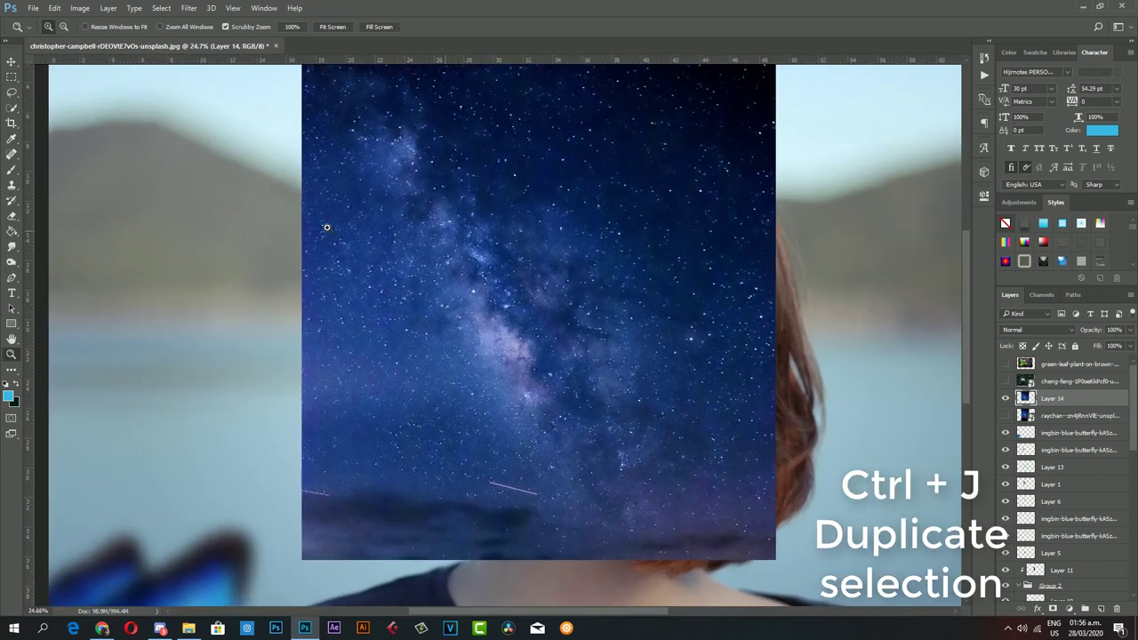
pyautogui.click(11, 61)
pyautogui.moveTo(407, 244); pyautogui.dragTo(365, 262)
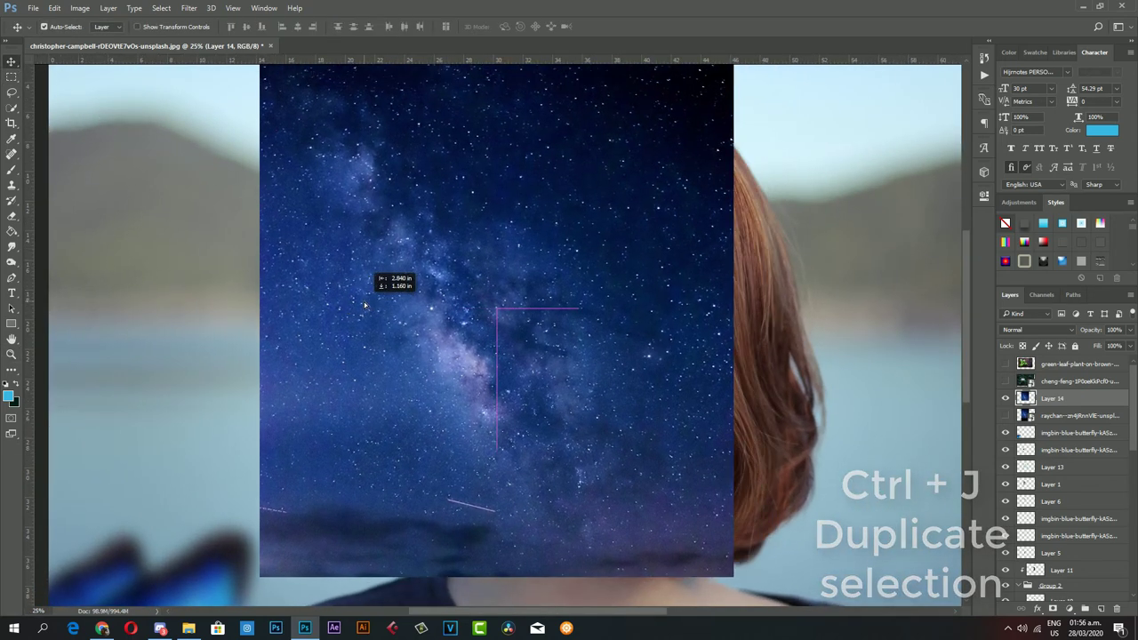
pyautogui.click(1029, 329)
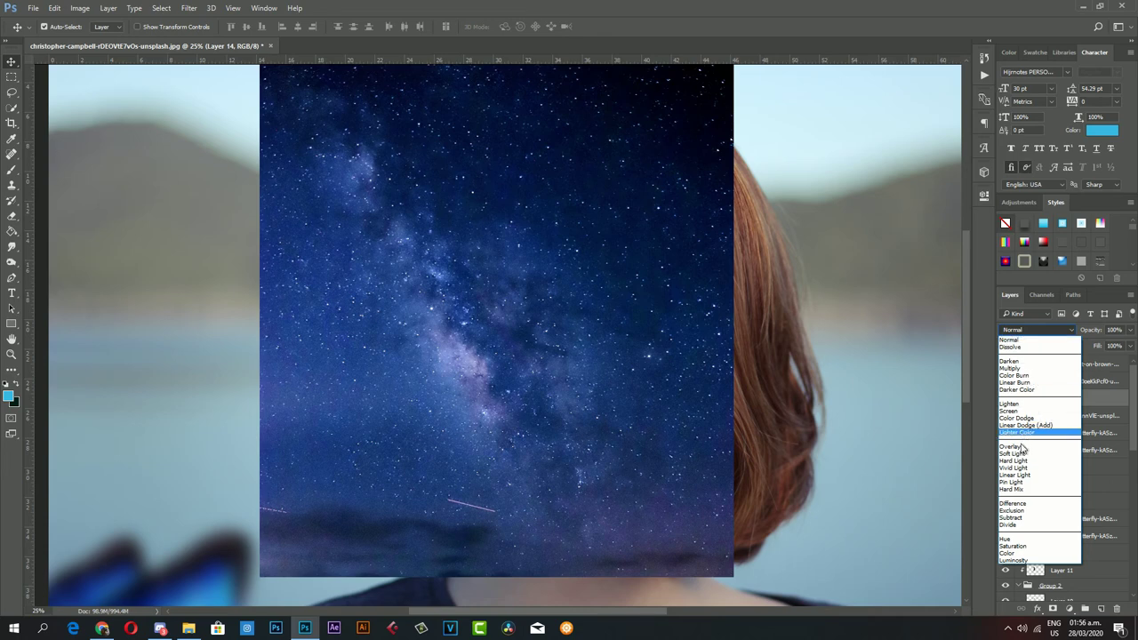
pyautogui.click(1018, 411)
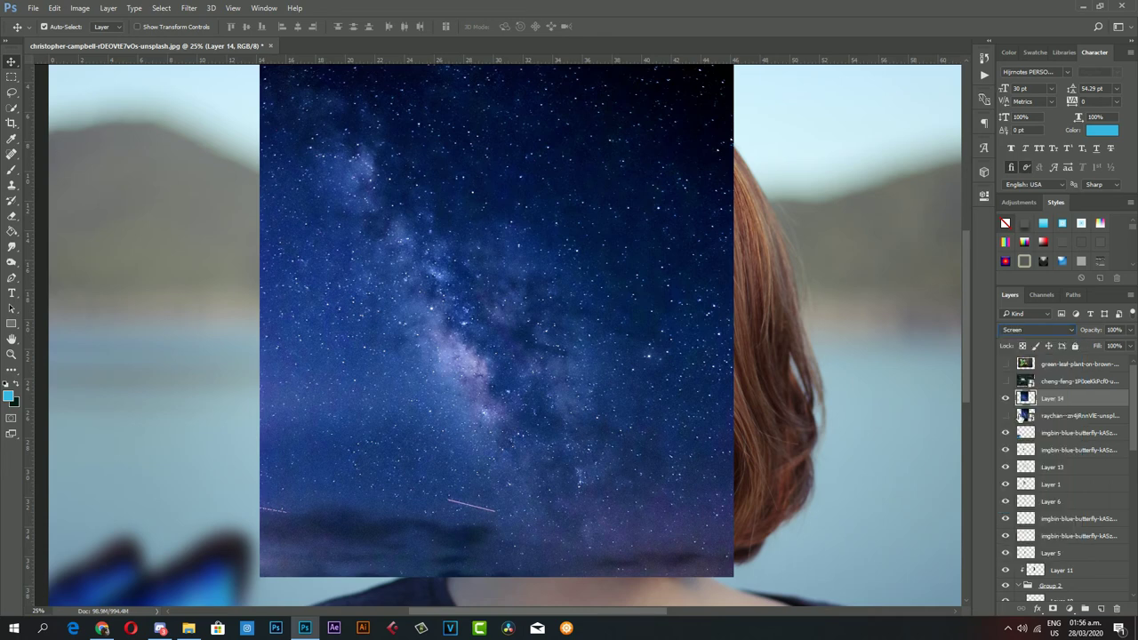
# - Rotate the starry layer 30°, shrink it to about 49%, and place it over the left cheek
pyautogui.hotkey('ctrl', 't')
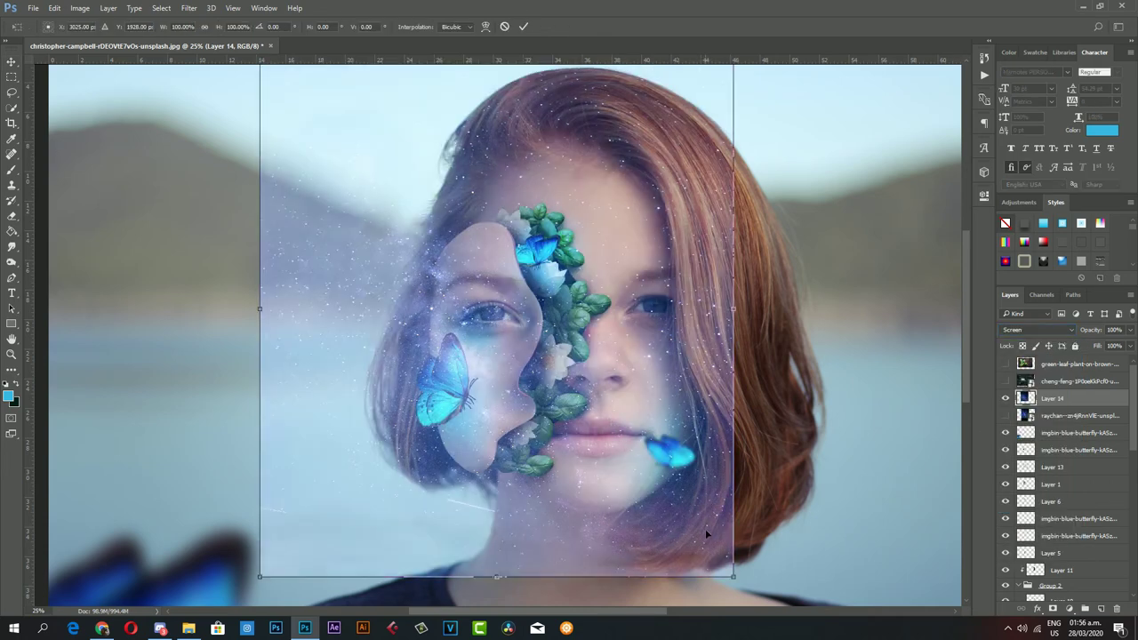
pyautogui.moveTo(735, 578)
pyautogui.mouseDown()
pyautogui.moveTo(401, 198)
pyautogui.moveTo(485, 338)
pyautogui.moveTo(492, 398)
pyautogui.mouseUp()
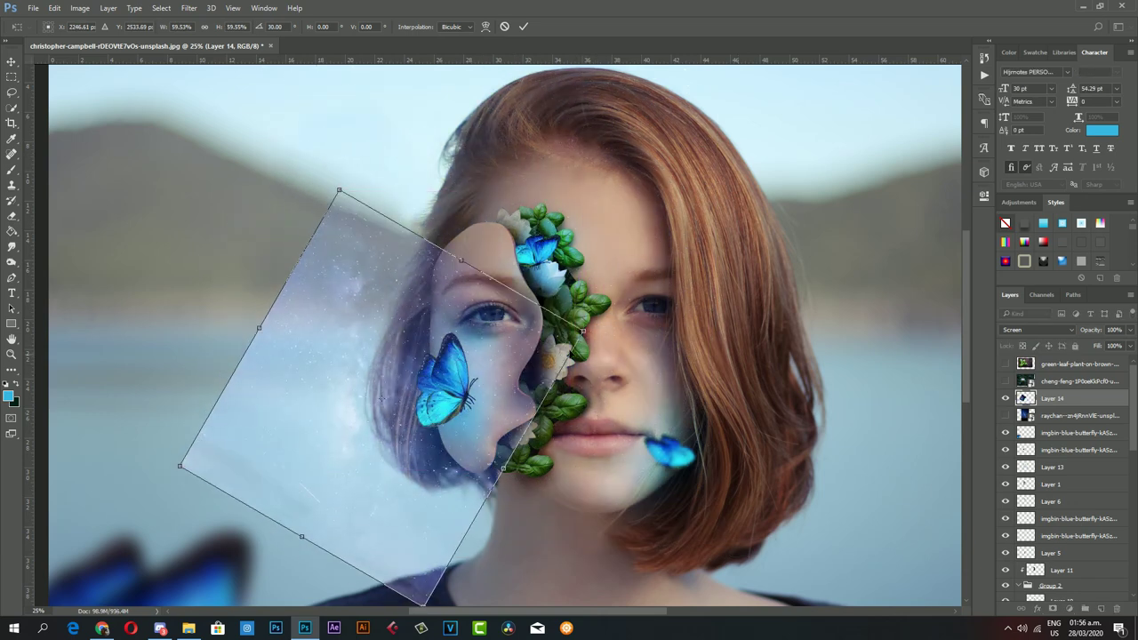
pyautogui.moveTo(583, 331); pyautogui.dragTo(540, 354)
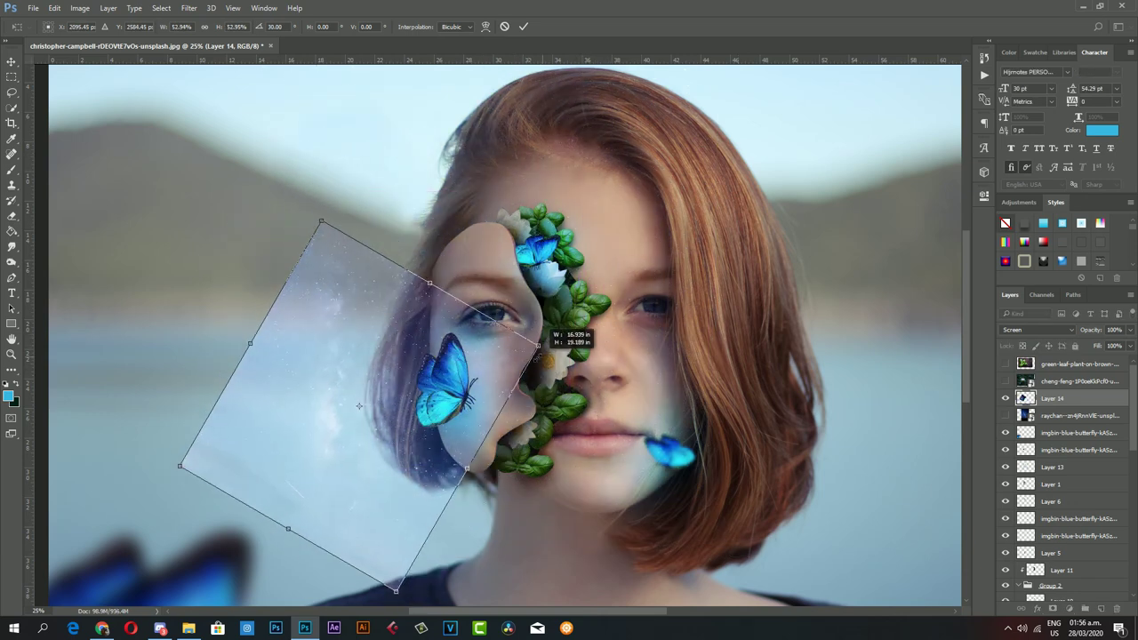
pyautogui.moveTo(477, 372); pyautogui.dragTo(562, 391)
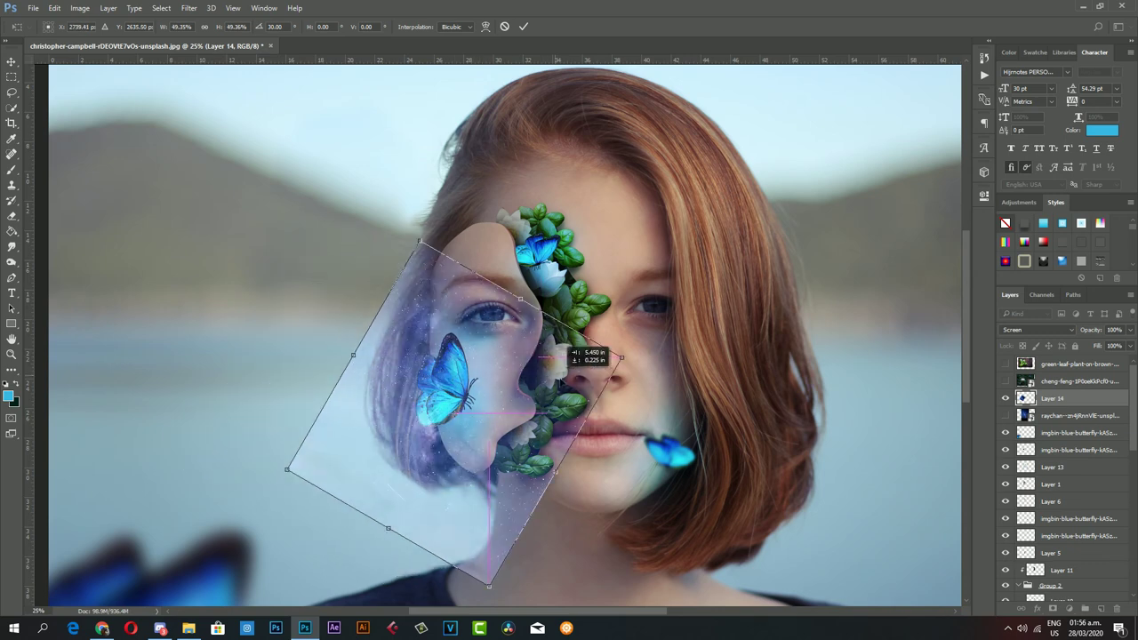
pyautogui.press('Return')
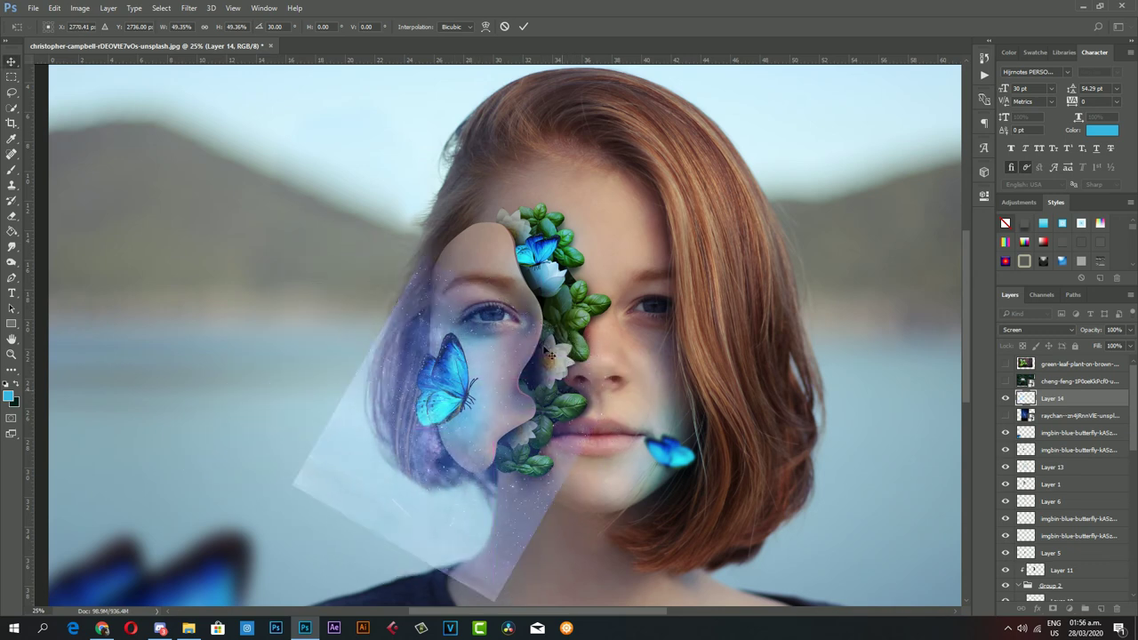
pyautogui.click(80, 8)
pyautogui.moveTo(97, 38)
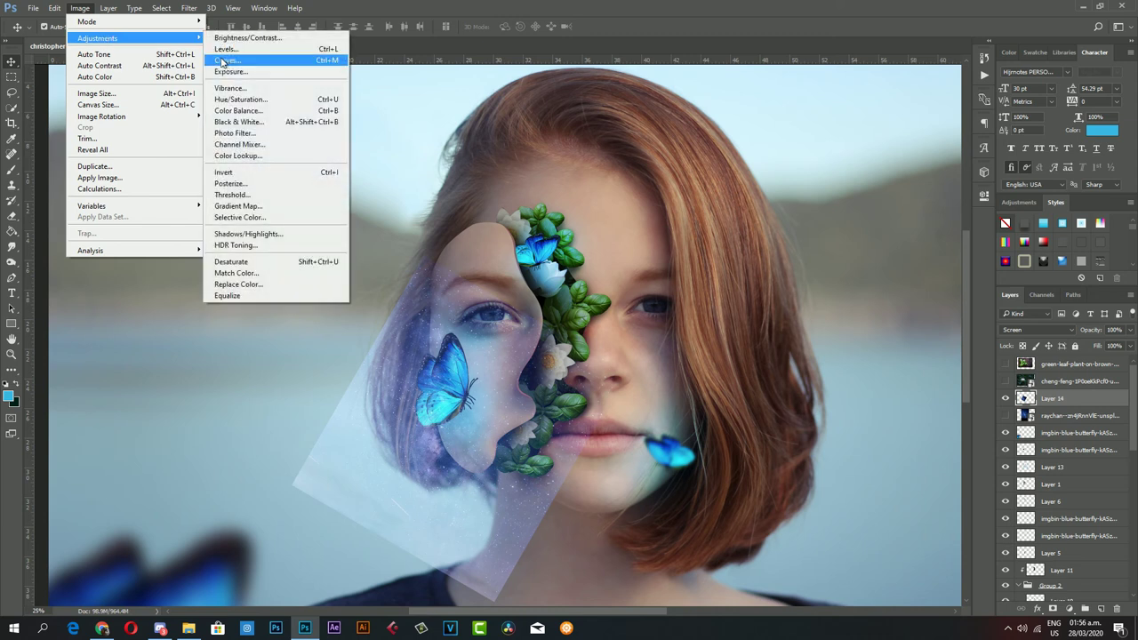
# - Shift the starry overlay's midtones toward blue with a Color Balance of +18
pyautogui.click(249, 113)
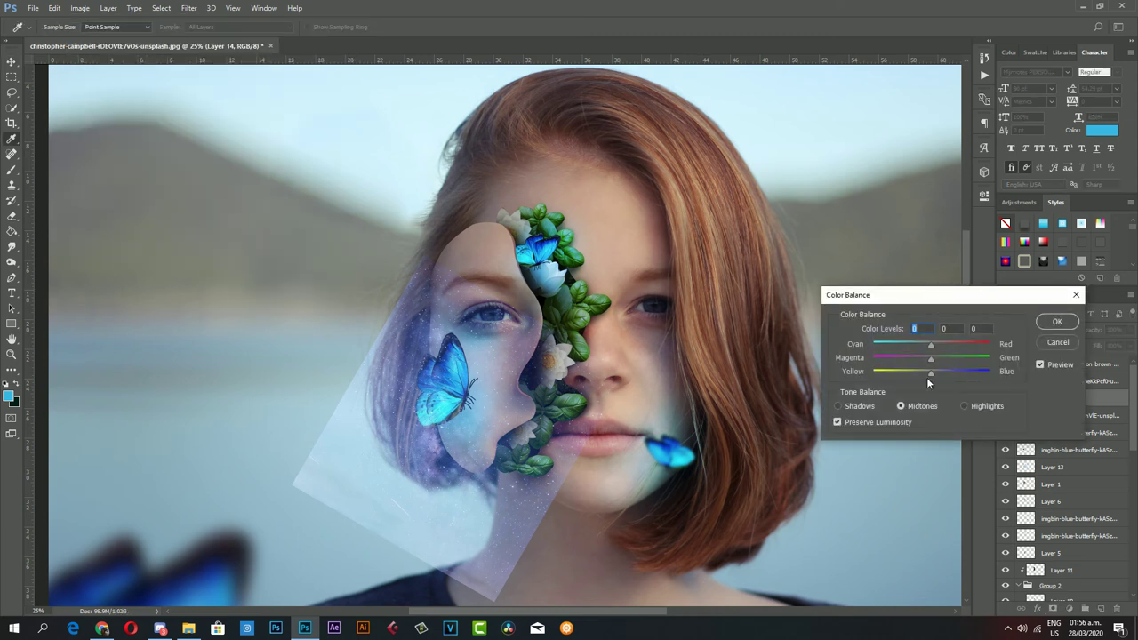
pyautogui.moveTo(931, 372); pyautogui.dragTo(942, 372)
pyautogui.click(1057, 321)
pyautogui.press('v')
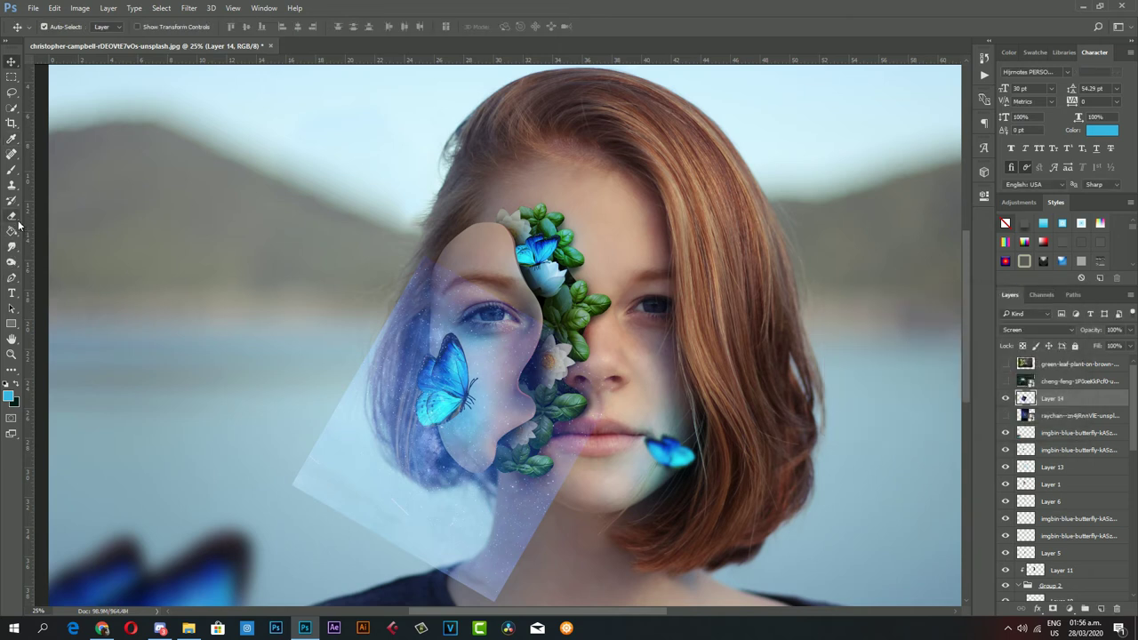
# - Erase the overlay's hard edges with a 38% opacity eraser so stars fade into face and hair
pyautogui.click(12, 216)
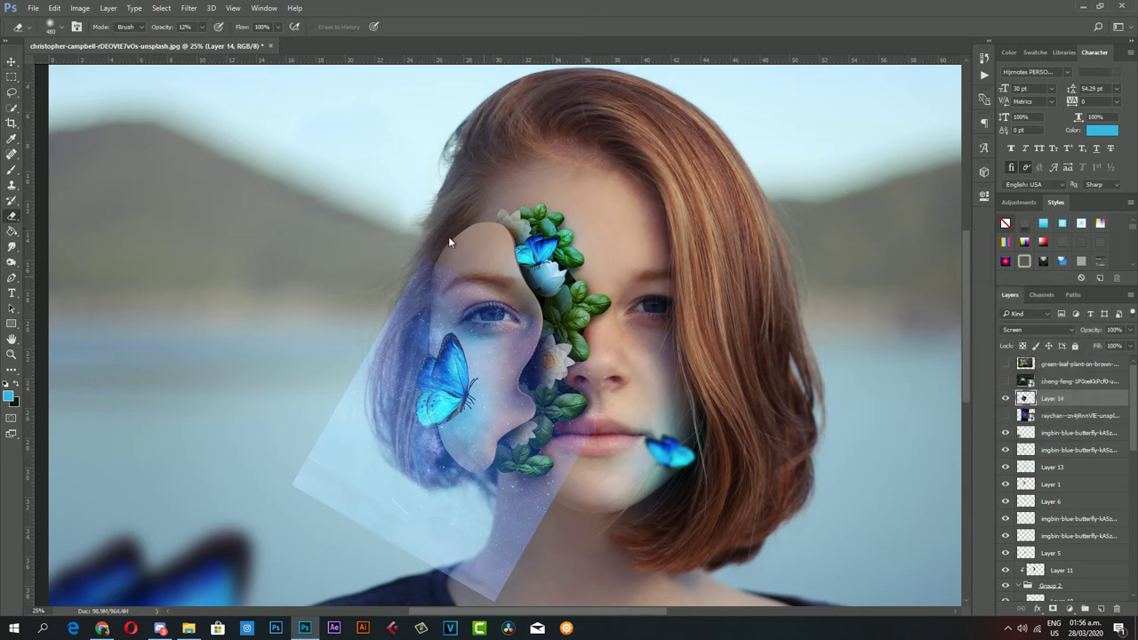
pyautogui.moveTo(210, 42); pyautogui.dragTo(218, 45)
pyautogui.moveTo(511, 552)
pyautogui.mouseDown()
pyautogui.moveTo(468, 521)
pyautogui.moveTo(339, 492)
pyautogui.moveTo(338, 315)
pyautogui.moveTo(302, 354)
pyautogui.mouseUp()
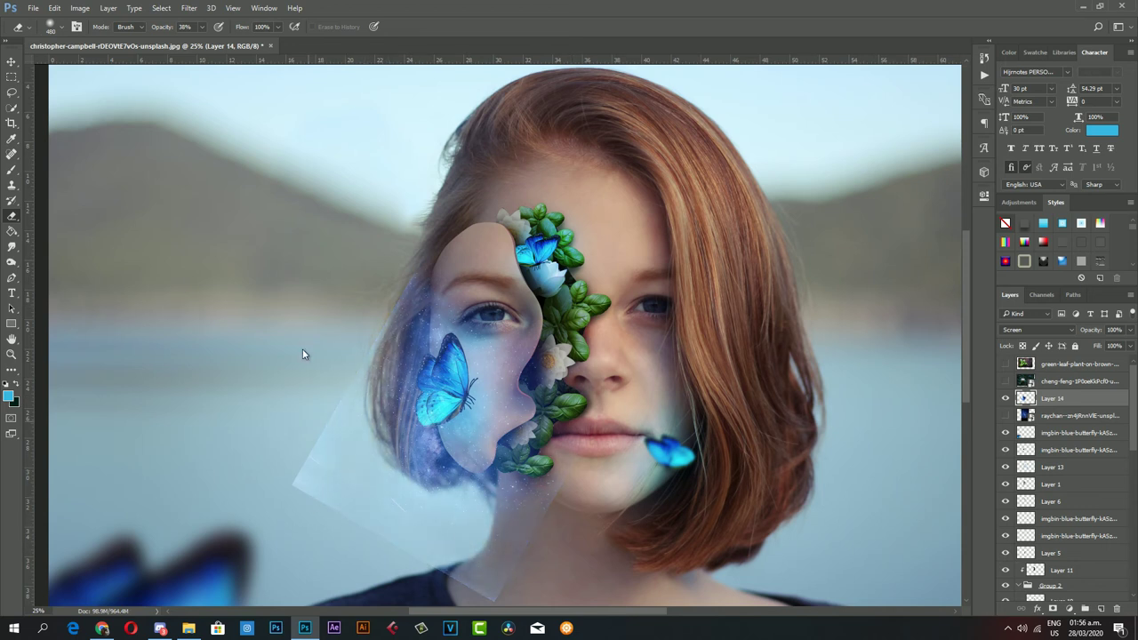
pyautogui.moveTo(367, 310)
pyautogui.mouseDown()
pyautogui.moveTo(375, 223)
pyautogui.moveTo(299, 406)
pyautogui.moveTo(368, 401)
pyautogui.moveTo(357, 355)
pyautogui.mouseUp()
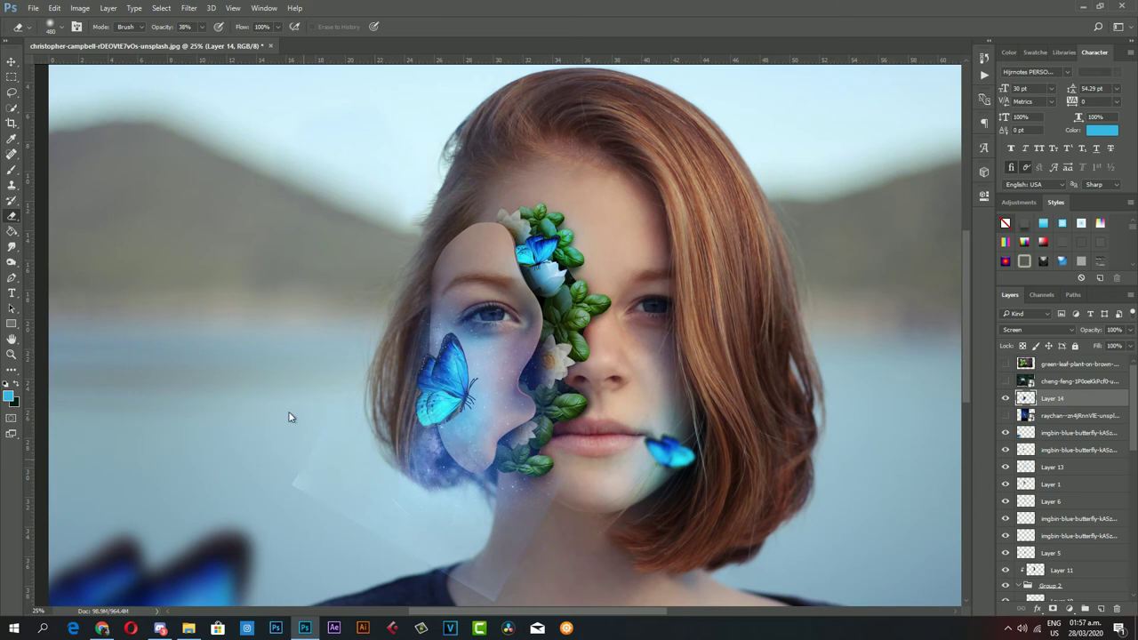
pyautogui.moveTo(315, 498); pyautogui.dragTo(365, 521)
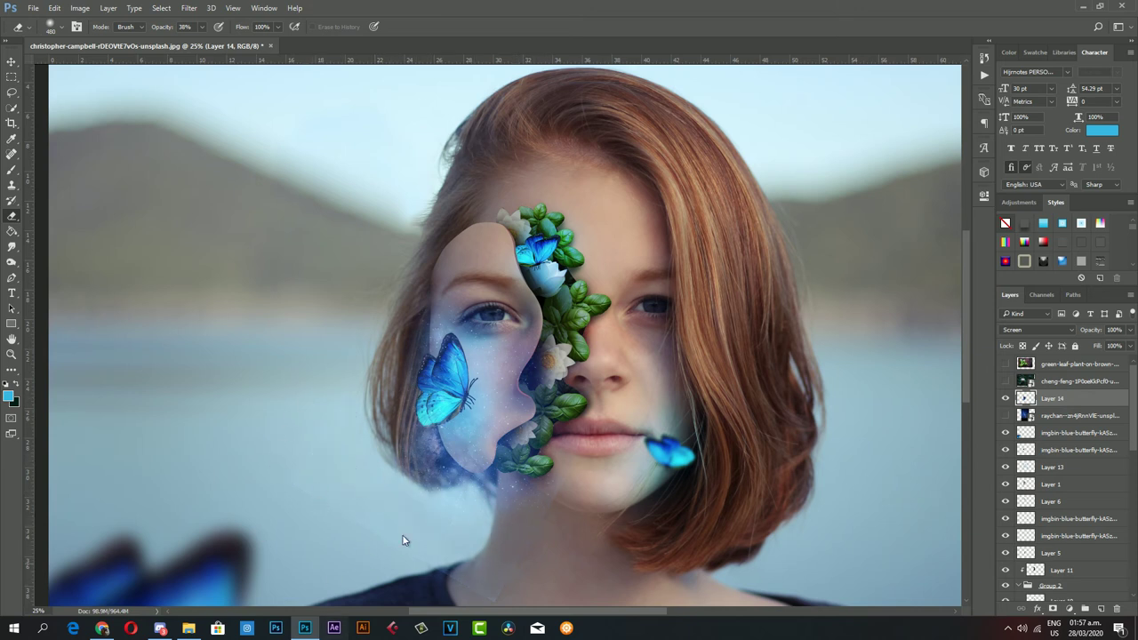
pyautogui.scroll(-2, 396, 508)
pyautogui.scroll(-2, 432, 472)
pyautogui.scroll(3, 444, 443)
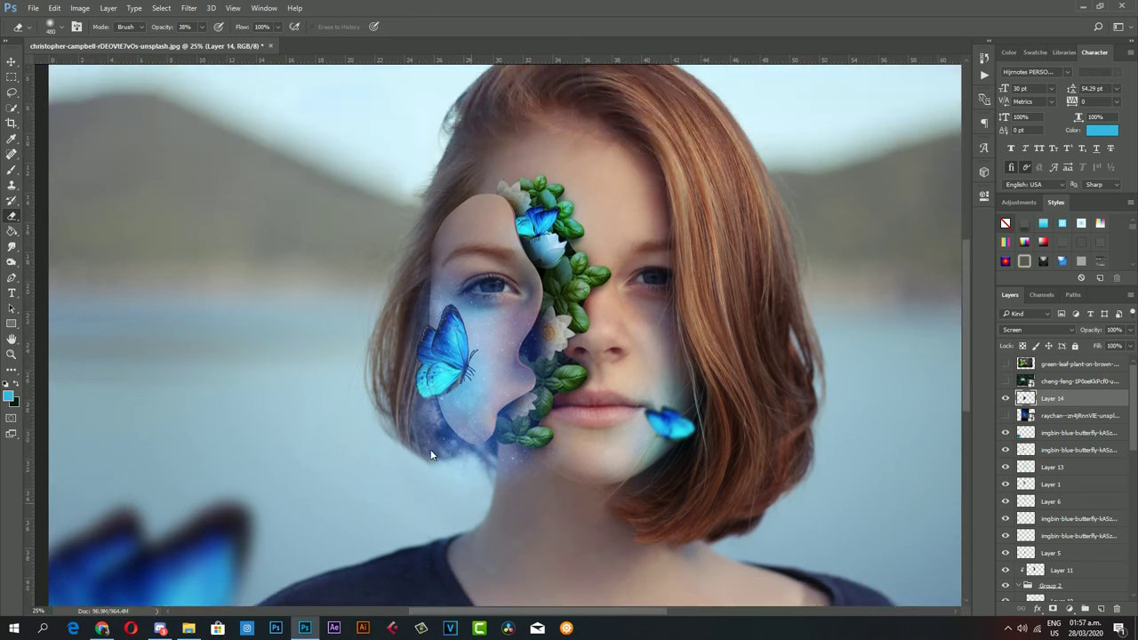
# - Duplicate the starry layer, flip the copy horizontally, and move it to the face's right side
pyautogui.click(12, 61)
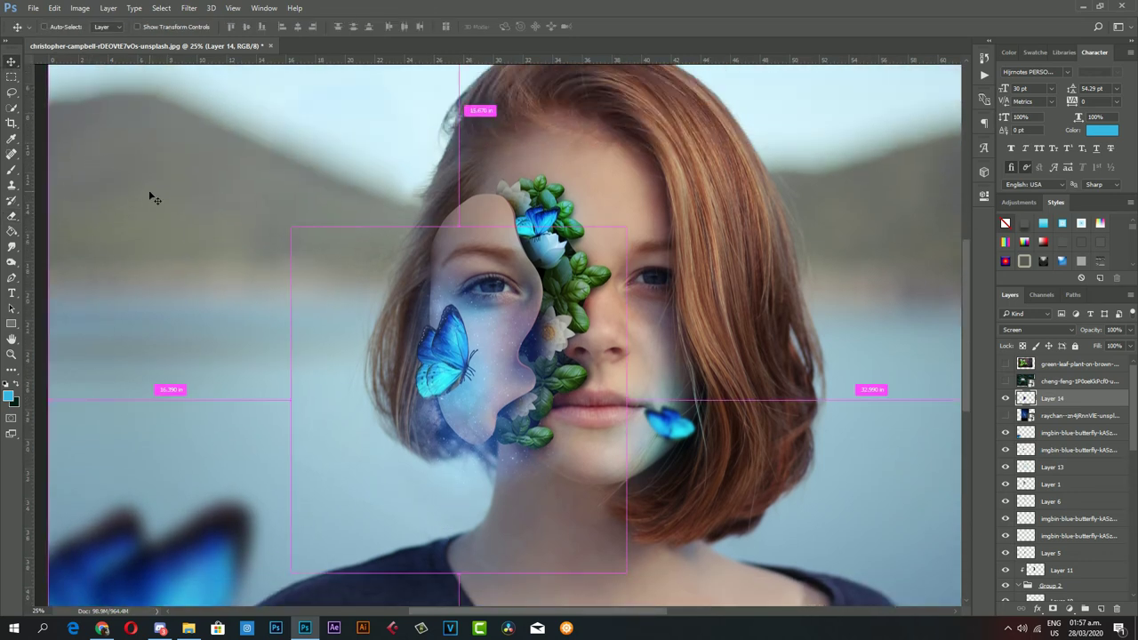
pyautogui.hotkey('ctrl', 'j')
pyautogui.hotkey('alt', 'e')
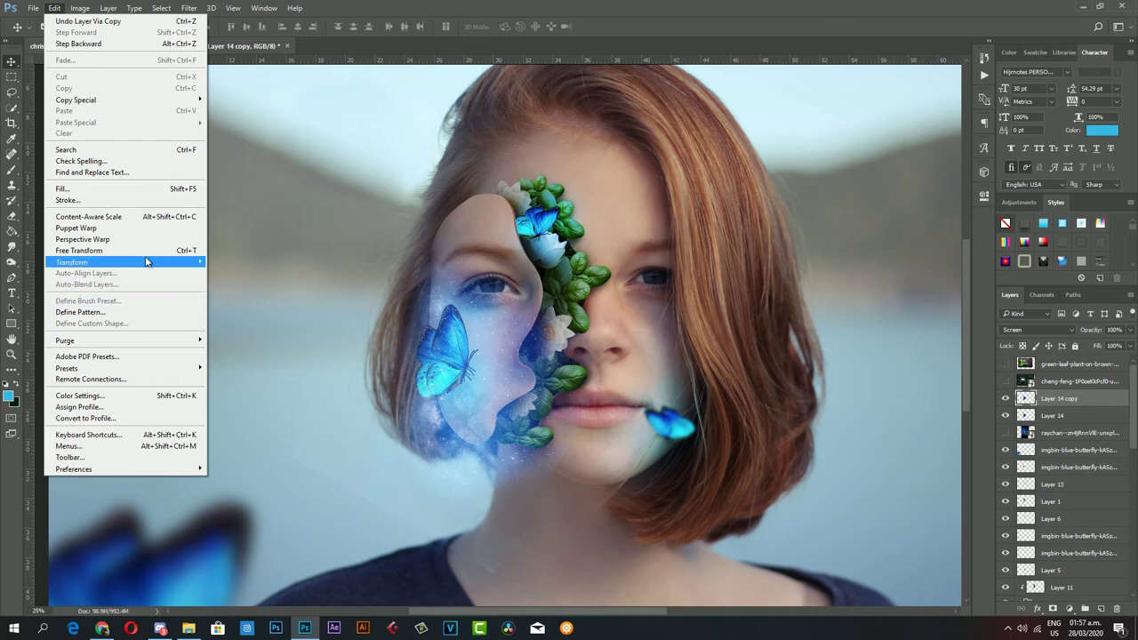
pyautogui.click(258, 390)
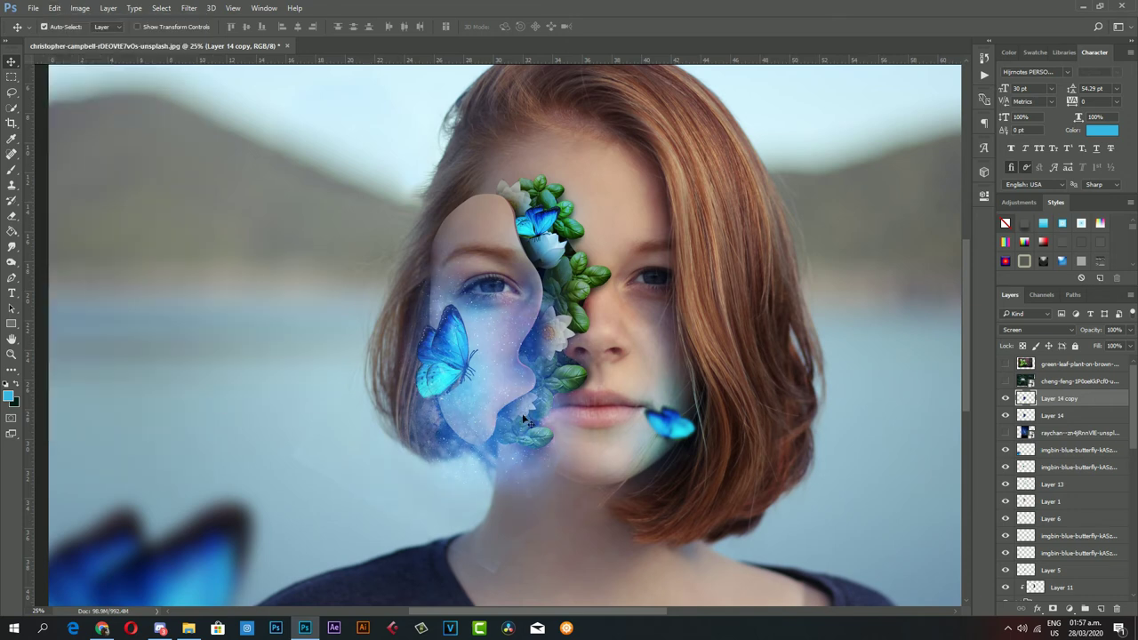
pyautogui.moveTo(413, 397); pyautogui.dragTo(688, 459)
# - Rotate the glow copy and scale it to about 60% over the right cheek and hair
pyautogui.hotkey('ctrl', 't')
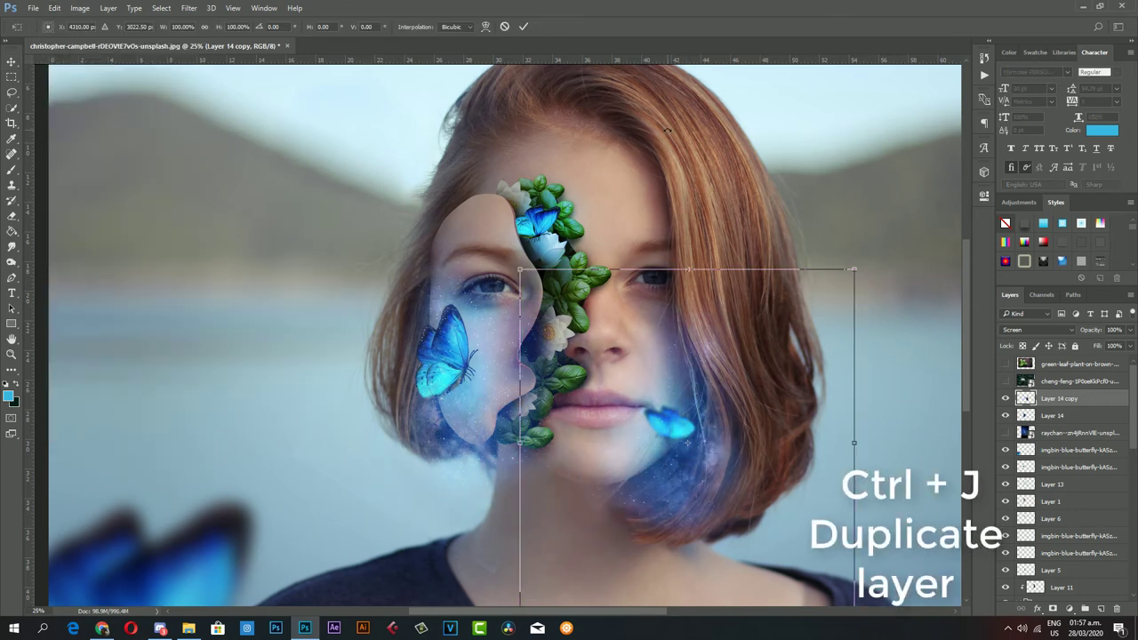
pyautogui.moveTo(800, 265)
pyautogui.mouseDown()
pyautogui.moveTo(684, 233)
pyautogui.moveTo(737, 274)
pyautogui.moveTo(804, 610)
pyautogui.mouseUp()
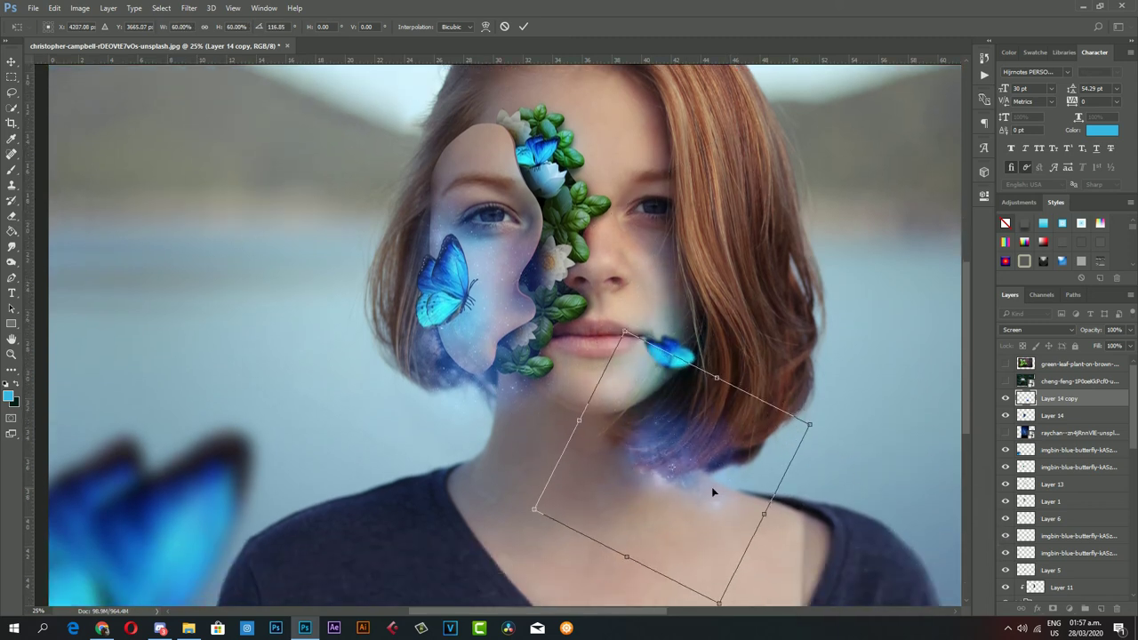
pyautogui.moveTo(711, 486)
pyautogui.mouseDown()
pyautogui.moveTo(722, 365)
pyautogui.moveTo(722, 374)
pyautogui.mouseUp()
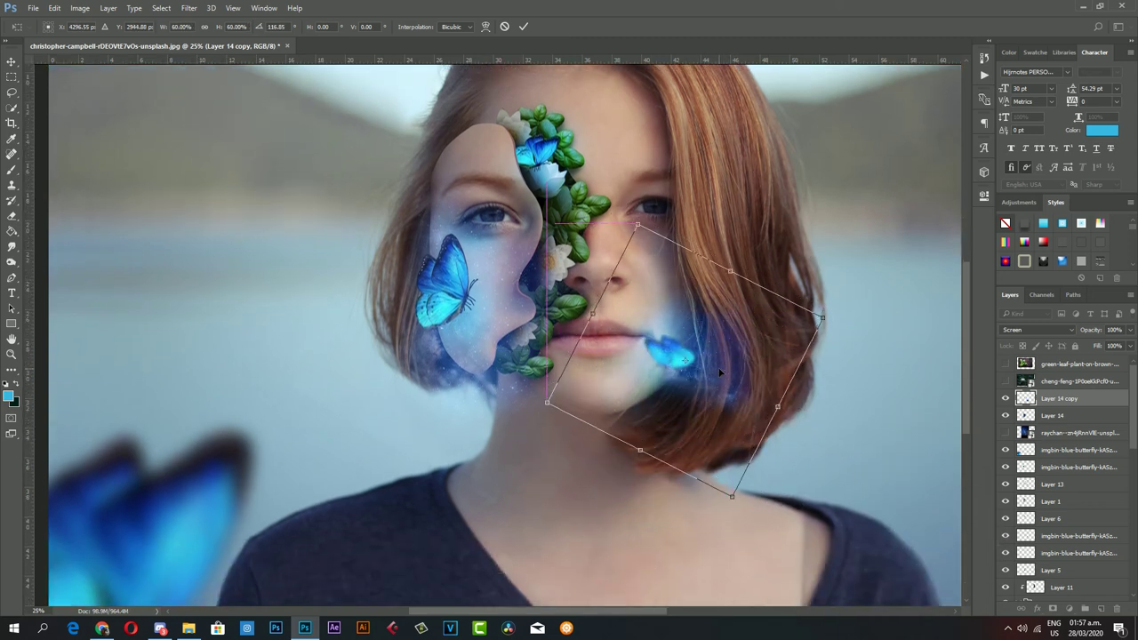
pyautogui.moveTo(636, 222); pyautogui.dragTo(630, 156)
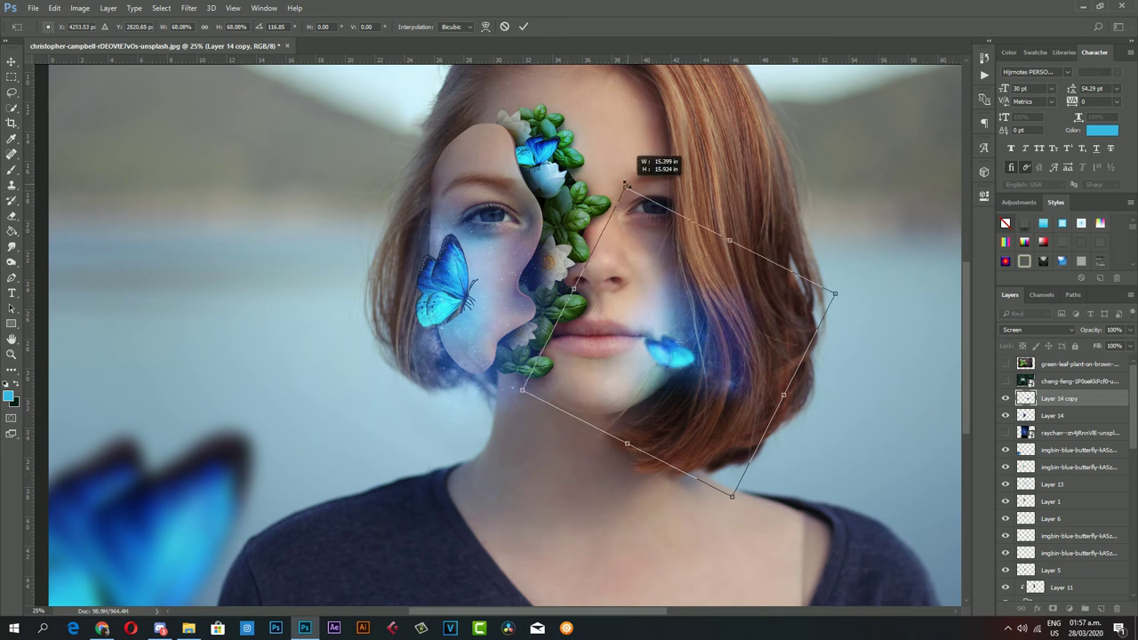
pyautogui.moveTo(725, 311)
pyautogui.mouseDown()
pyautogui.moveTo(717, 349)
pyautogui.moveTo(674, 372)
pyautogui.mouseUp()
pyautogui.press('Return')
# - Soften the right-cheek glow copy with a Gaussian Blur of about 11 px
pyautogui.click(12, 215)
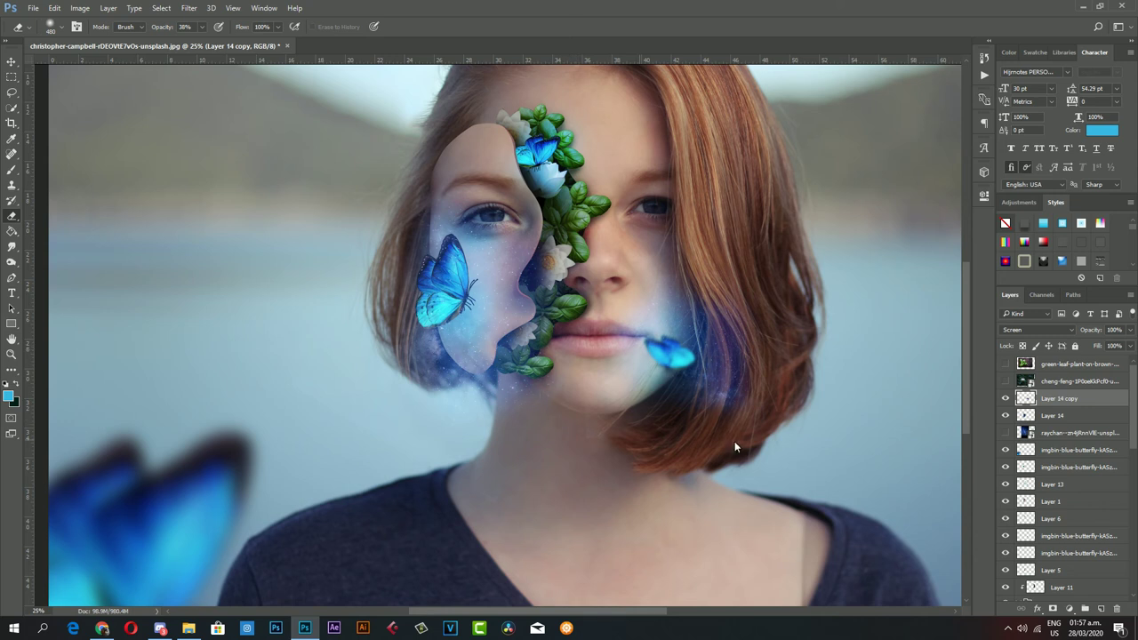
pyautogui.click(189, 8)
pyautogui.moveTo(195, 139)
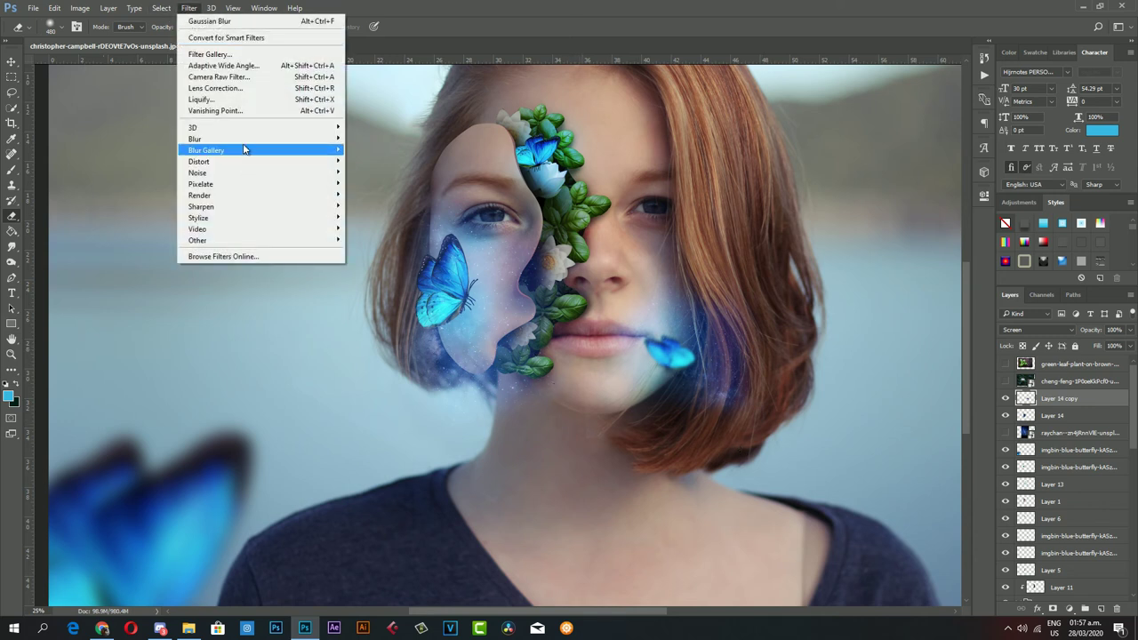
pyautogui.click(377, 183)
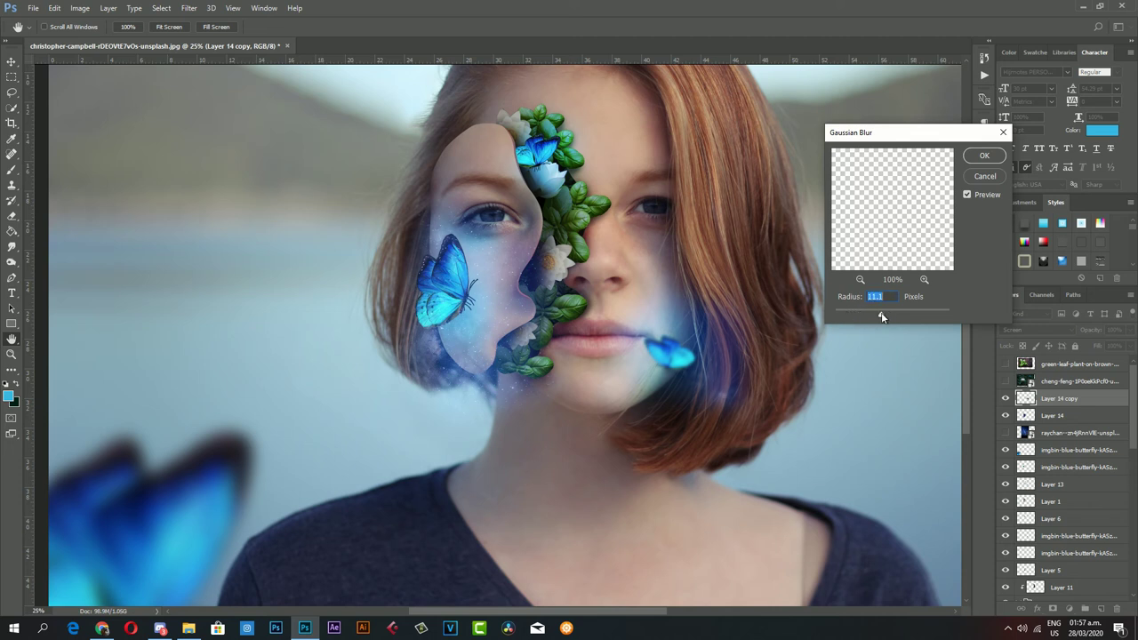
pyautogui.click(984, 155)
pyautogui.press('e')
pyautogui.scroll(2, 653, 291)
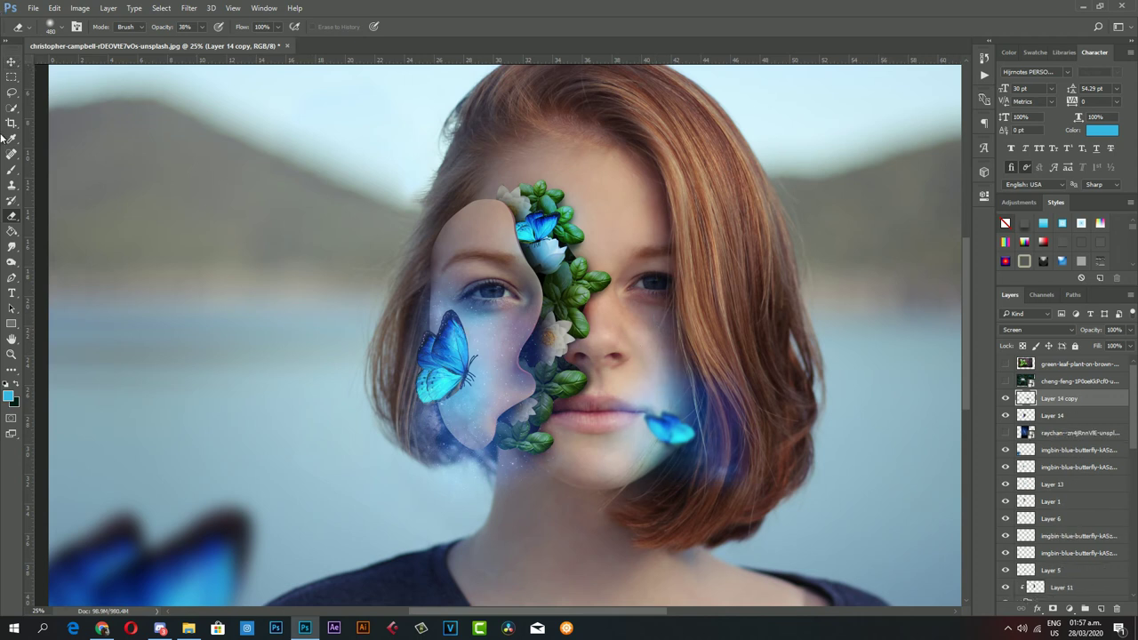
pyautogui.click(12, 61)
# - Toggle Layer 13's visibility and select the Layer 14 copy glow layer
pyautogui.click(547, 236)
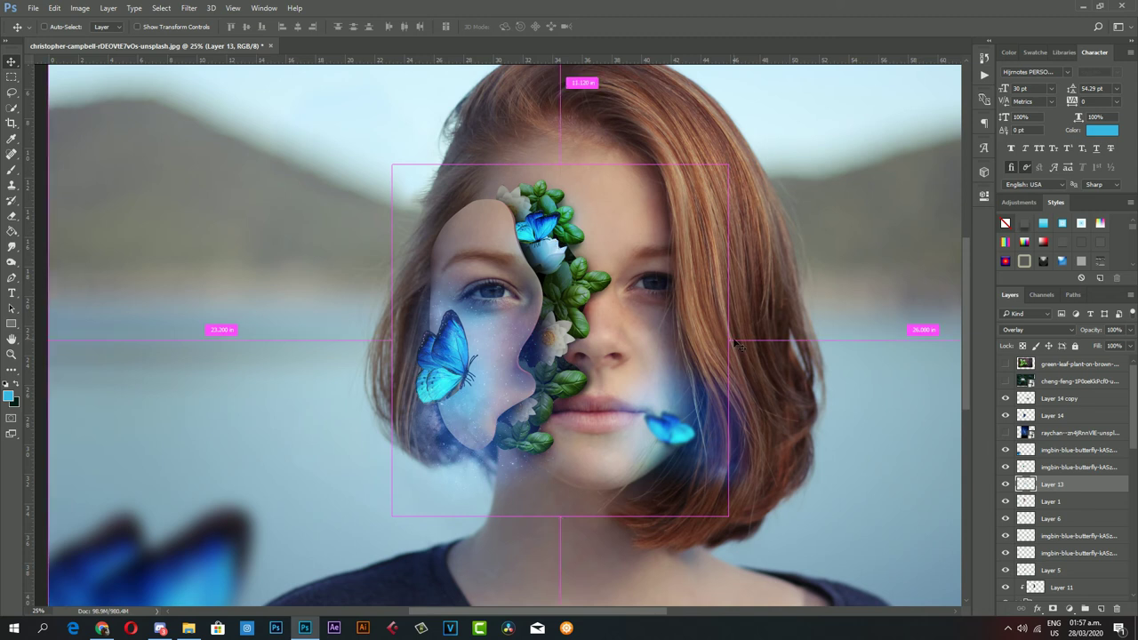
pyautogui.click(1005, 484)
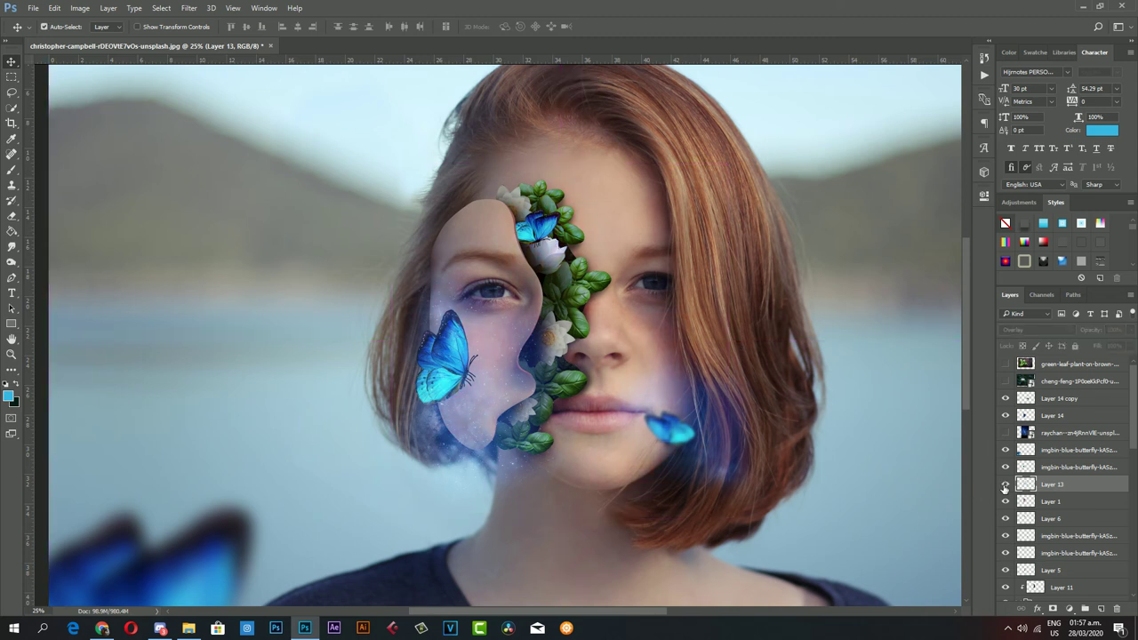
pyautogui.click(471, 372)
pyautogui.scroll(-1, 1029, 449)
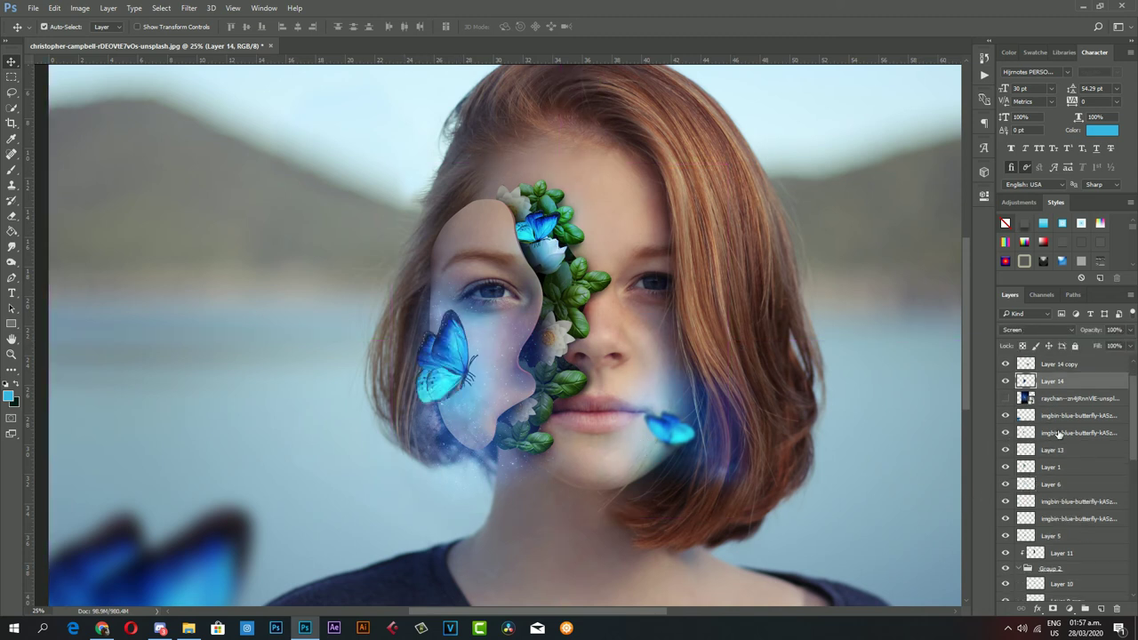
pyautogui.click(1022, 433)
pyautogui.scroll(1, 1049, 431)
pyautogui.click(1054, 398)
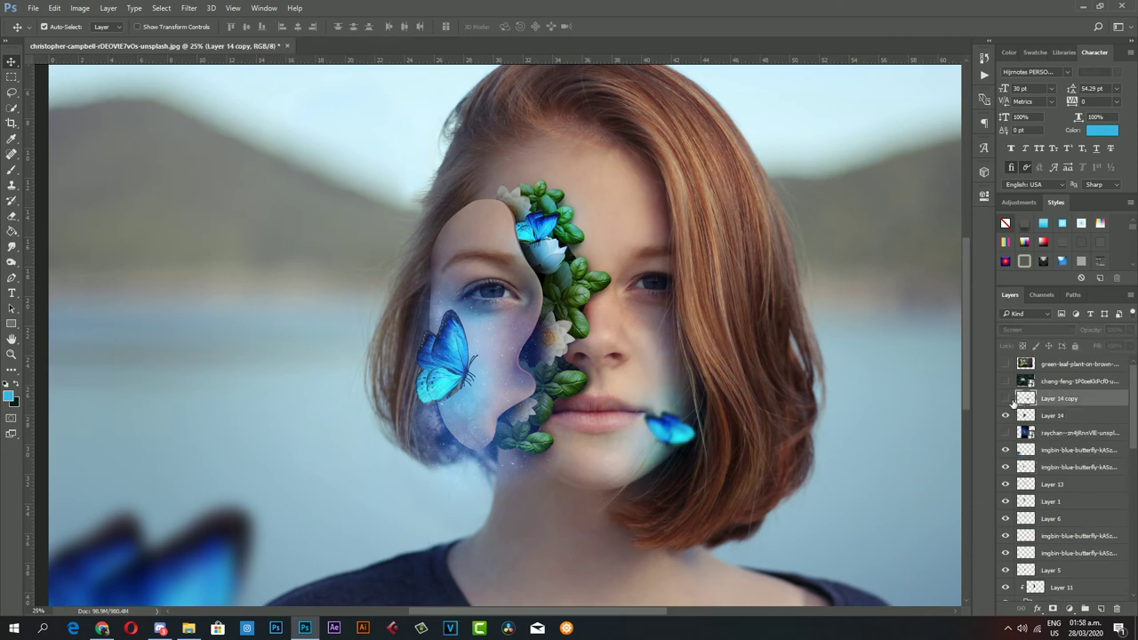
# - Duplicate the glow, rotate it about -134°, shrink to roughly 61%, and place it near the forehead
pyautogui.hotkey('ctrl', 'j')
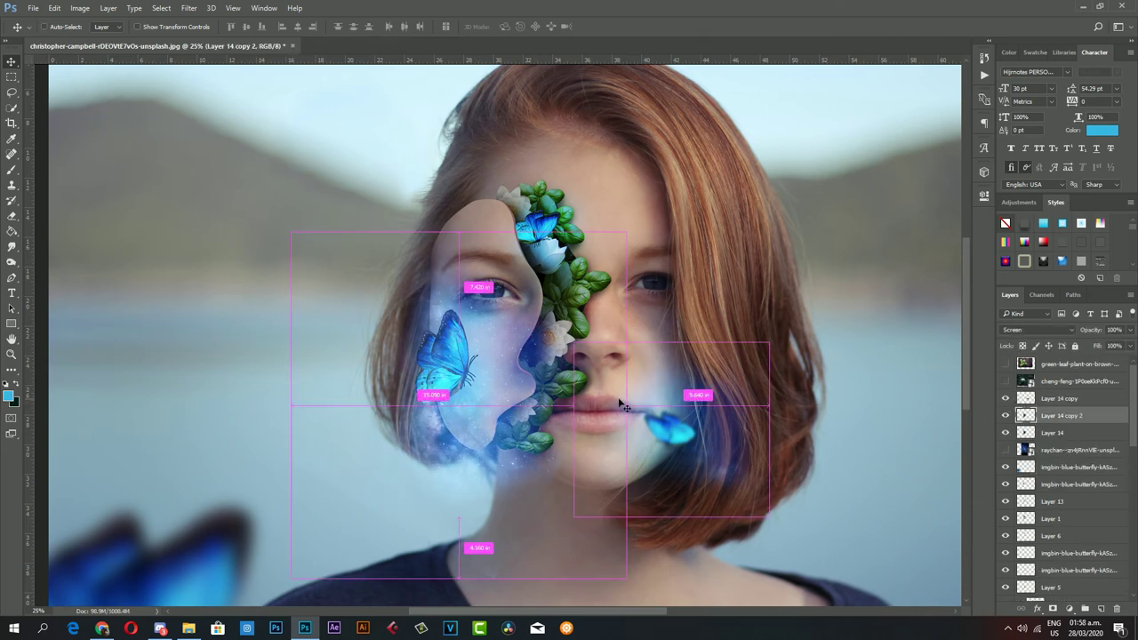
pyautogui.hotkey('ctrl', 't')
pyautogui.moveTo(756, 292)
pyautogui.mouseDown()
pyautogui.moveTo(670, 335)
pyautogui.moveTo(769, 222)
pyautogui.moveTo(571, 223)
pyautogui.mouseUp()
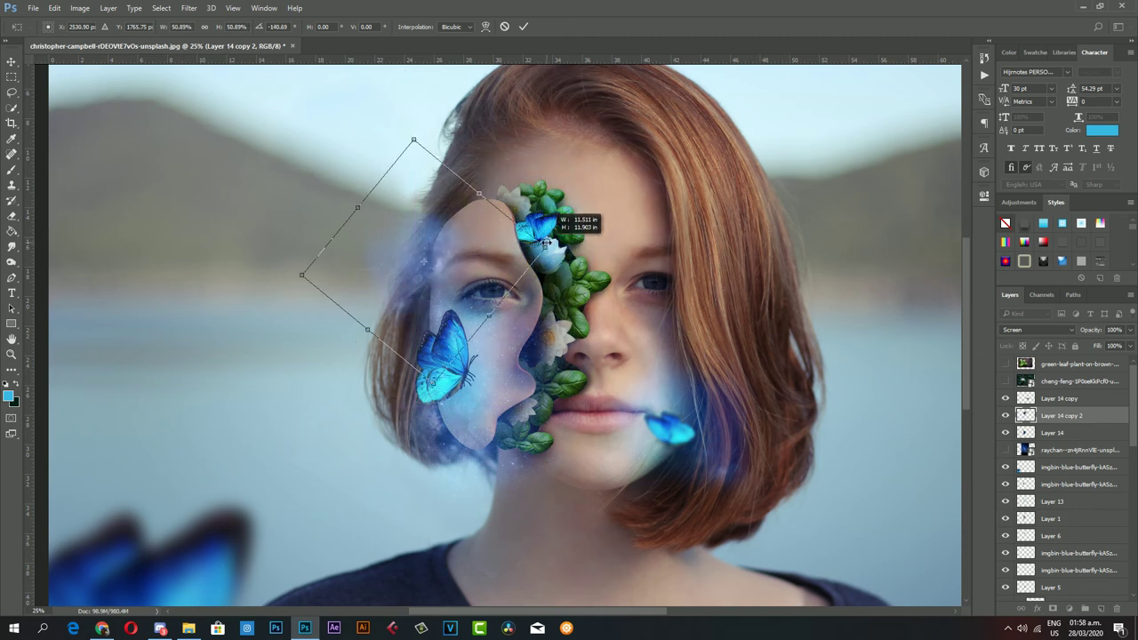
pyautogui.moveTo(474, 241)
pyautogui.mouseDown()
pyautogui.moveTo(581, 203)
pyautogui.moveTo(478, 335)
pyautogui.mouseUp()
pyautogui.press('Return')
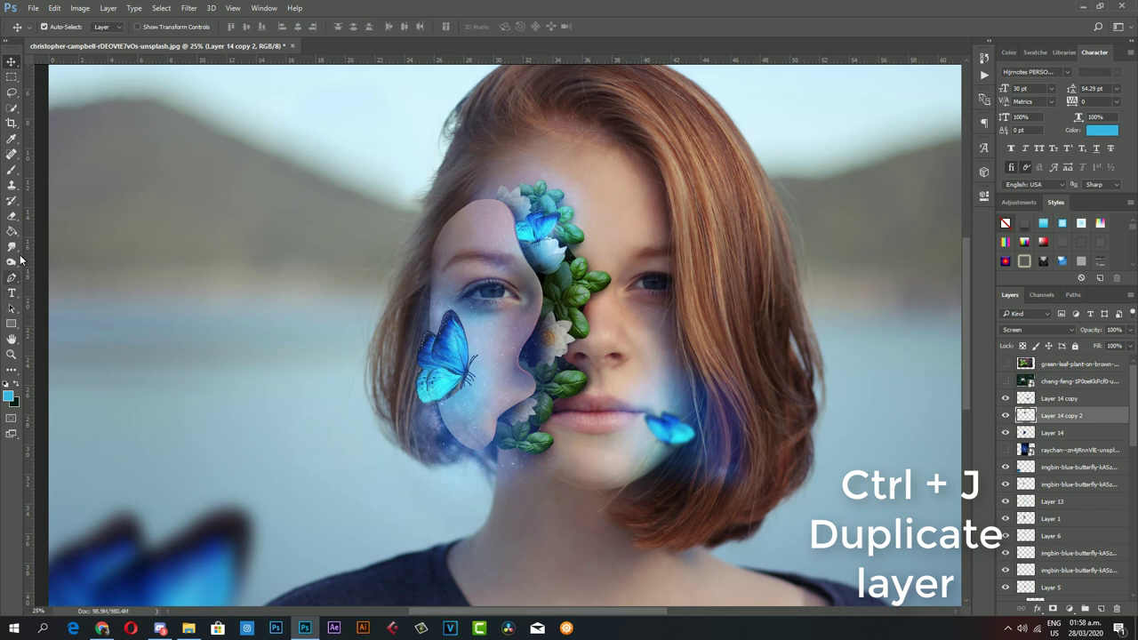
pyautogui.press('e')
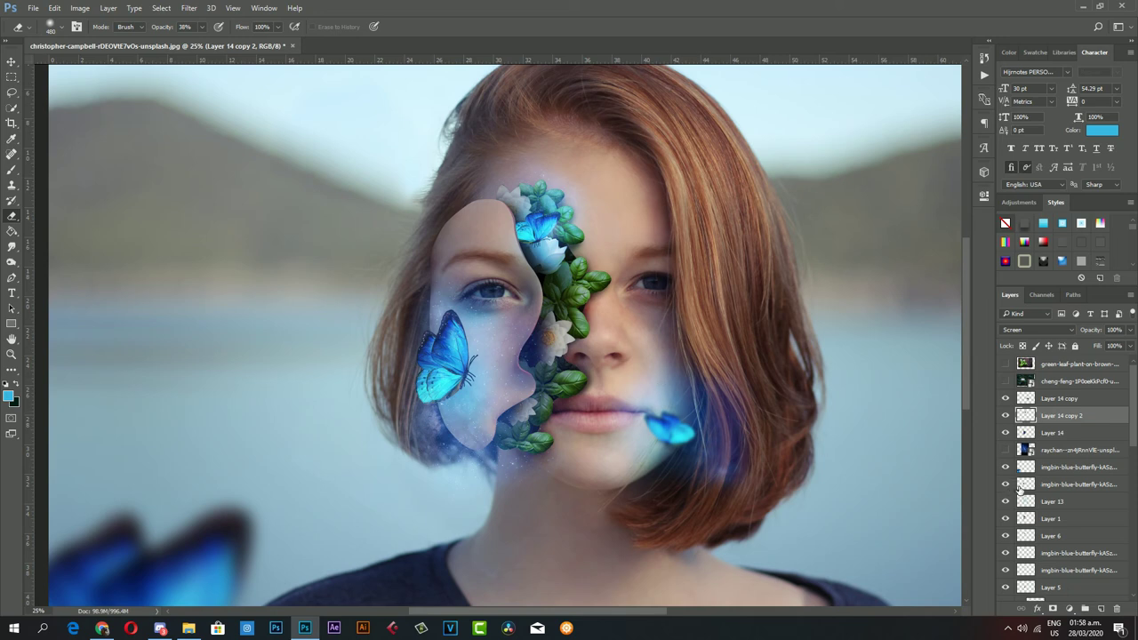
# - Add a Curves adjustment above the glow layers that darkens the portrait and adds contrast
pyautogui.press('z')
pyautogui.hotkey('ctrl', '-')
pyautogui.click(1071, 401)
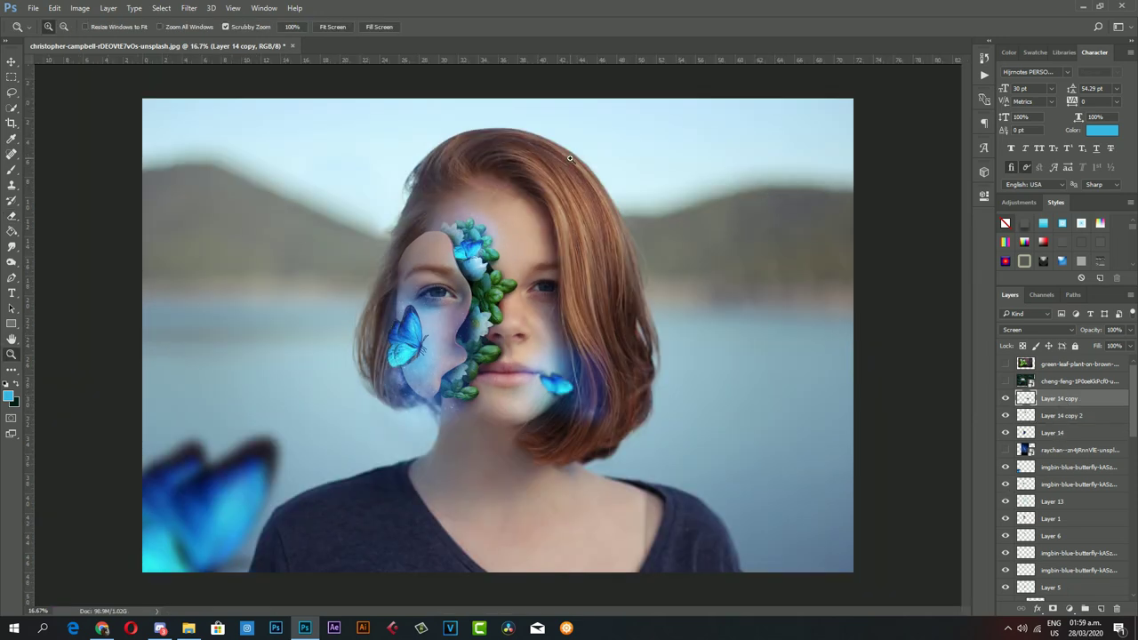
pyautogui.click(12, 61)
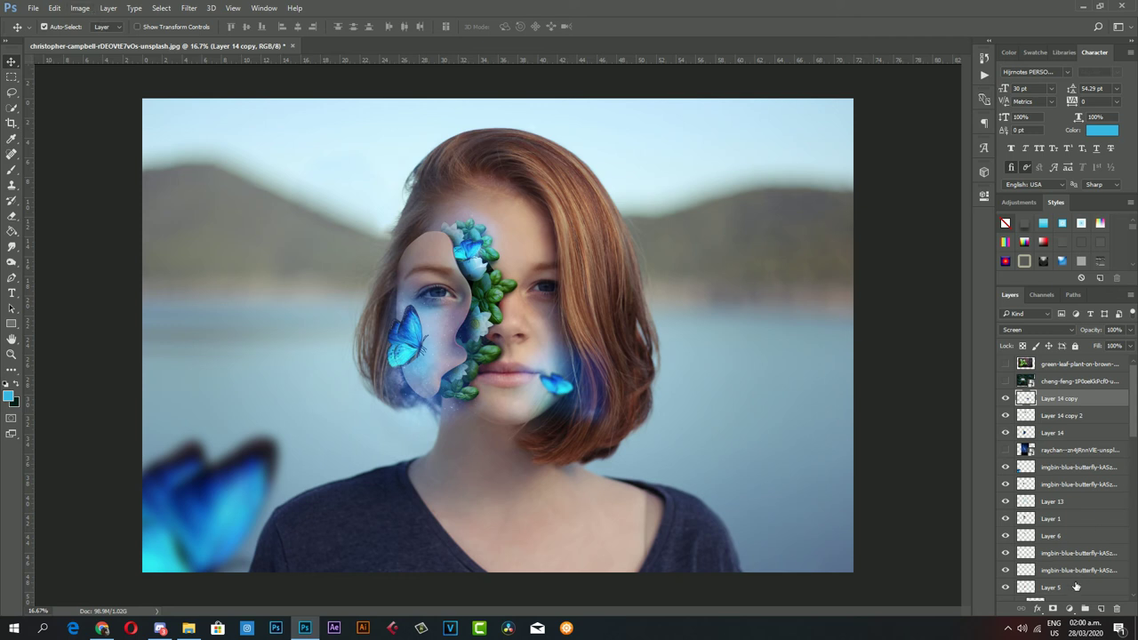
pyautogui.click(1074, 610)
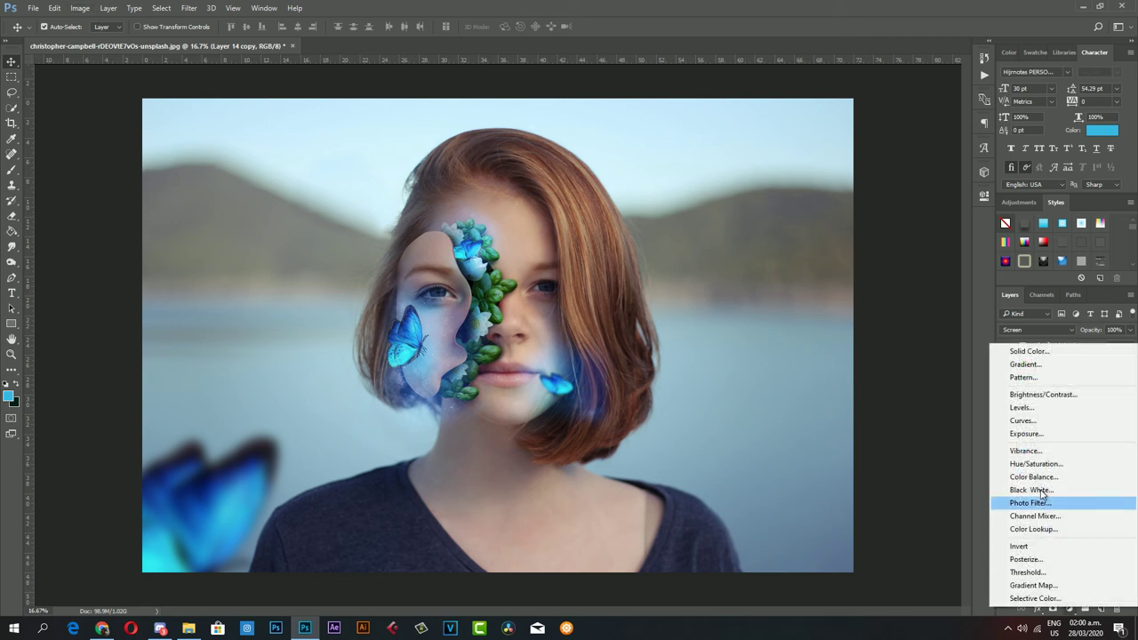
pyautogui.click(1050, 422)
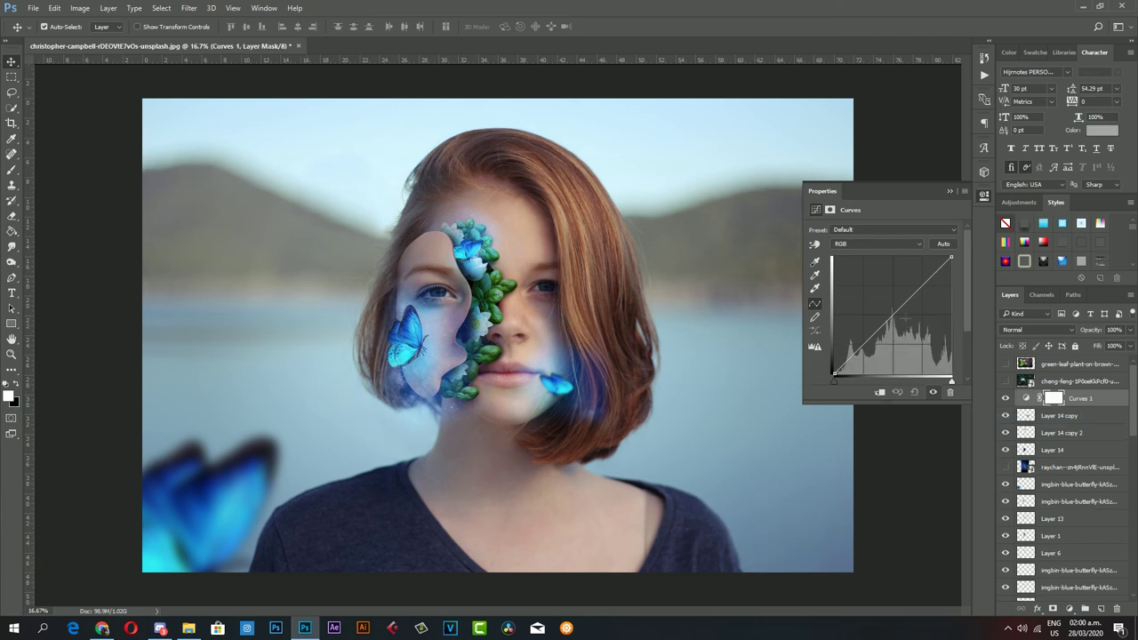
pyautogui.moveTo(891, 313); pyautogui.dragTo(898, 327)
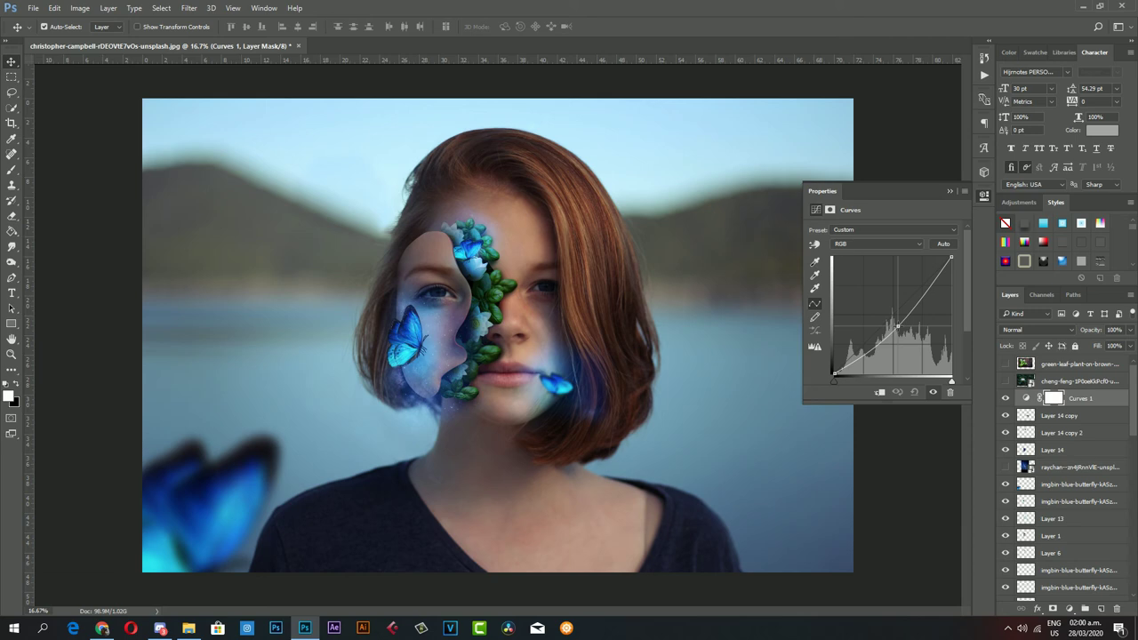
pyautogui.moveTo(898, 327); pyautogui.dragTo(902, 333)
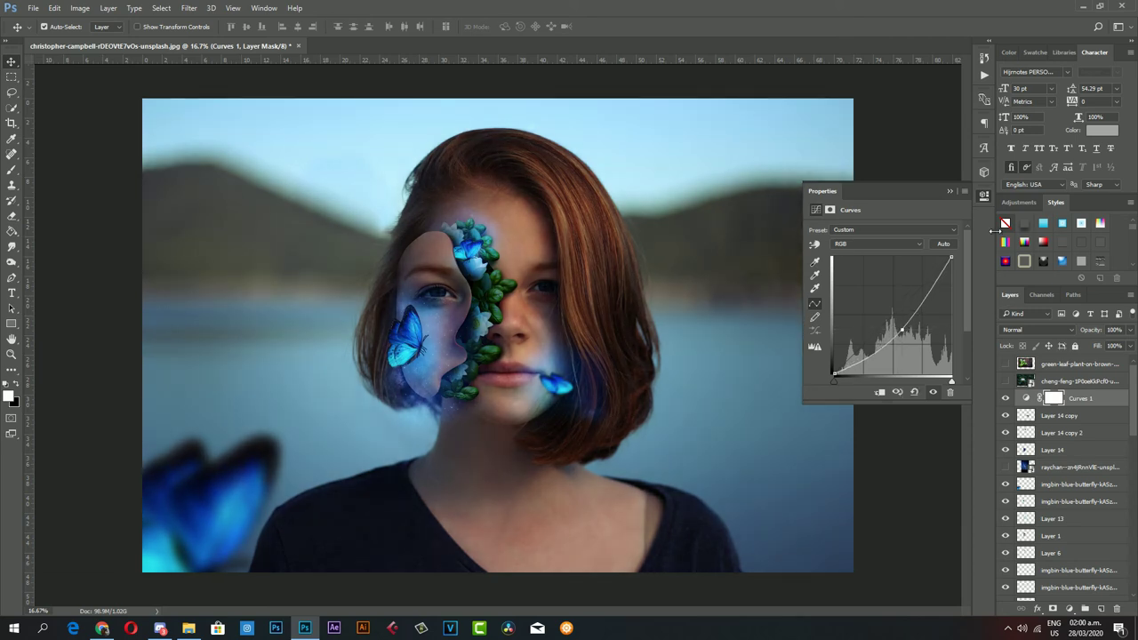
pyautogui.click(984, 195)
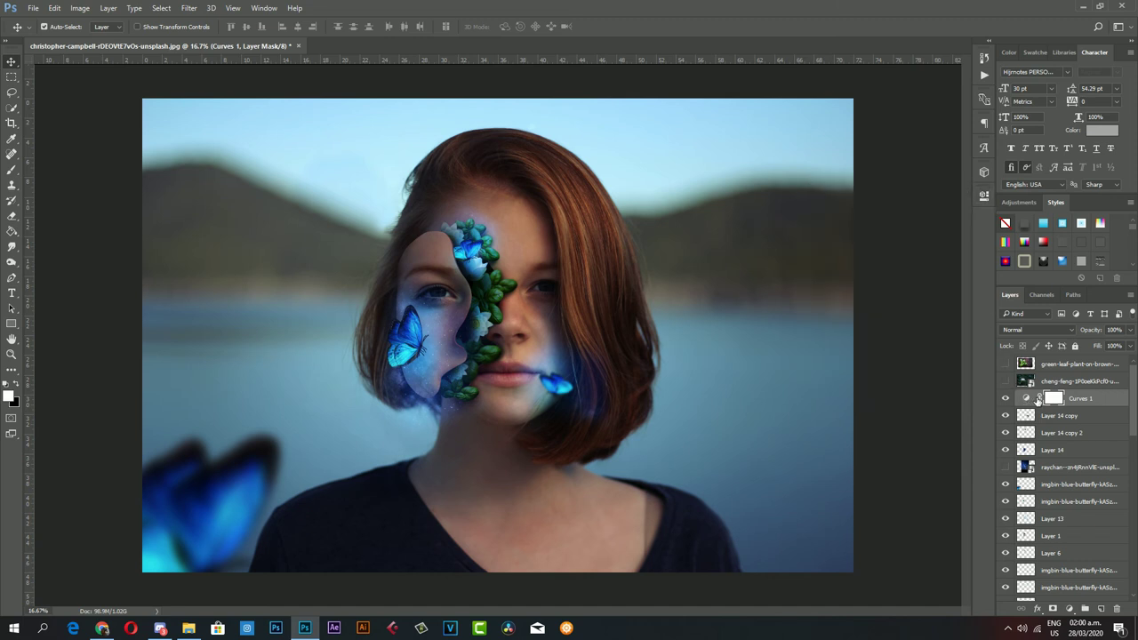
# - Erase the Curves mask over the face and forehead, then lower eraser opacity to 27%
pyautogui.click(12, 217)
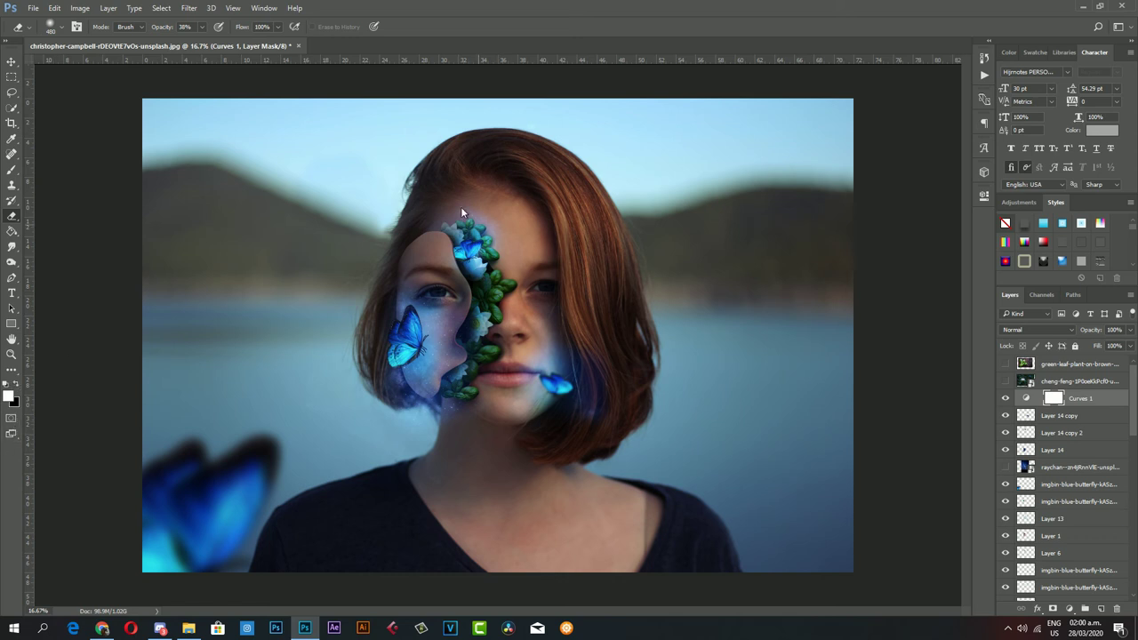
pyautogui.moveTo(464, 342)
pyautogui.mouseDown()
pyautogui.moveTo(438, 345)
pyautogui.moveTo(422, 254)
pyautogui.moveTo(443, 305)
pyautogui.mouseUp()
pyautogui.moveTo(464, 204)
pyautogui.mouseDown()
pyautogui.moveTo(532, 306)
pyautogui.moveTo(525, 404)
pyautogui.moveTo(507, 370)
pyautogui.mouseUp()
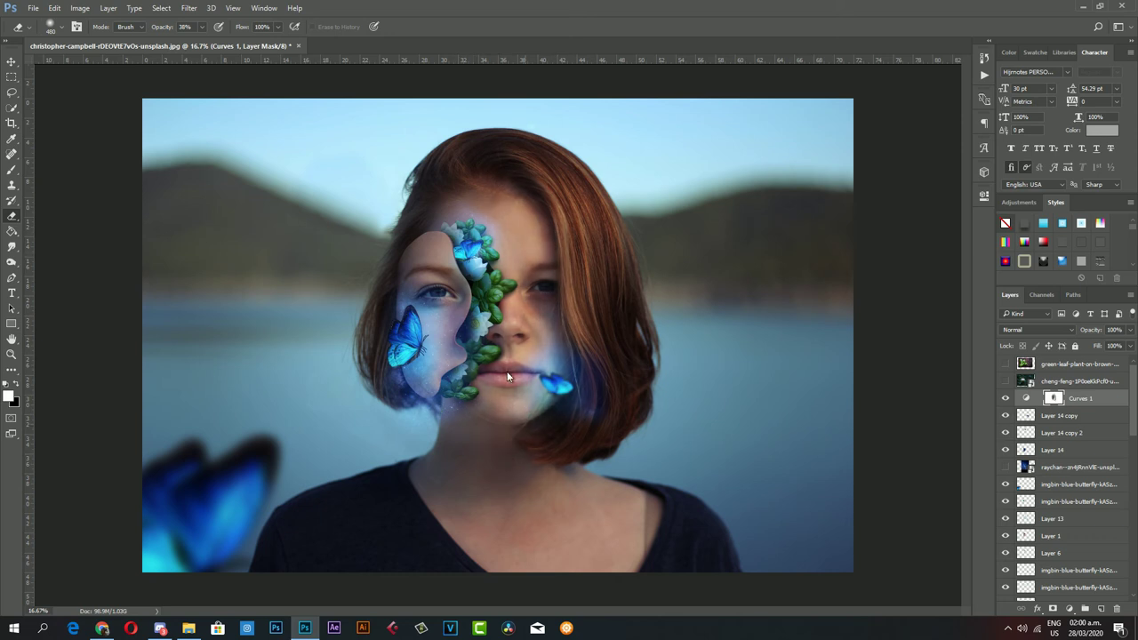
pyautogui.moveTo(447, 178)
pyautogui.mouseDown()
pyautogui.moveTo(514, 237)
pyautogui.moveTo(385, 289)
pyautogui.mouseUp()
pyautogui.rightClick(516, 279)
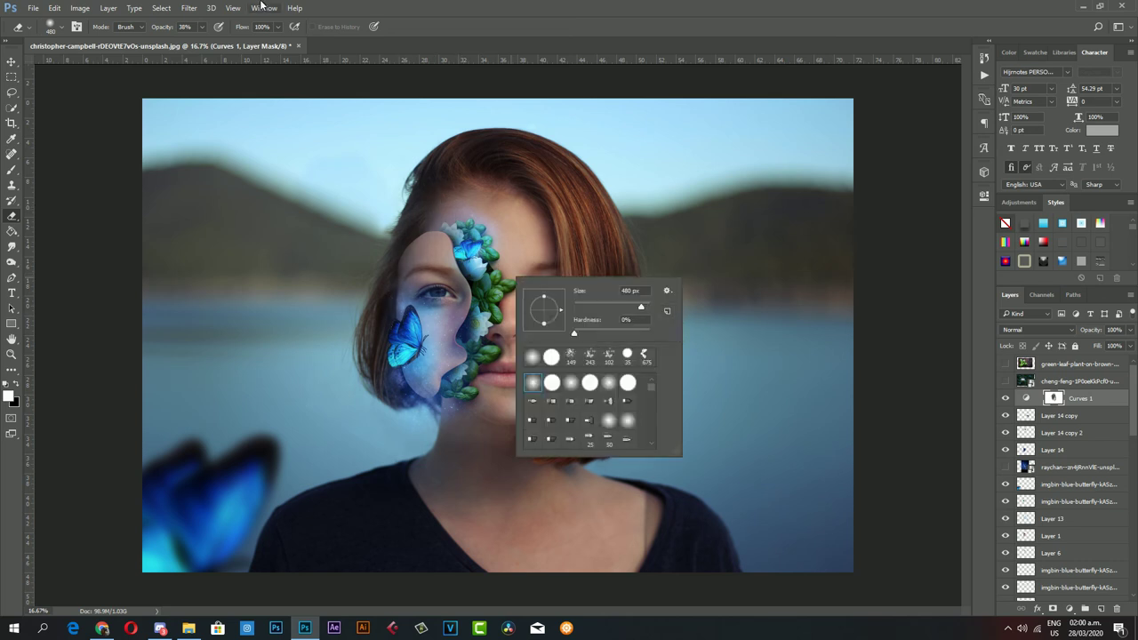
pyautogui.click(203, 27)
pyautogui.moveTo(204, 42); pyautogui.dragTo(197, 46)
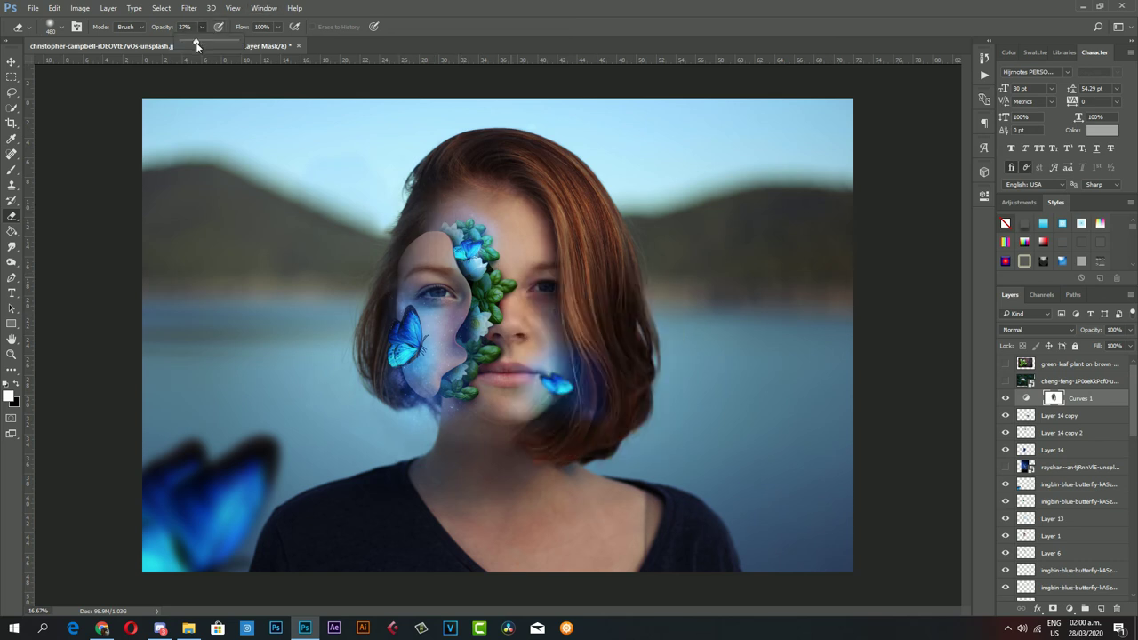
pyautogui.click(430, 344)
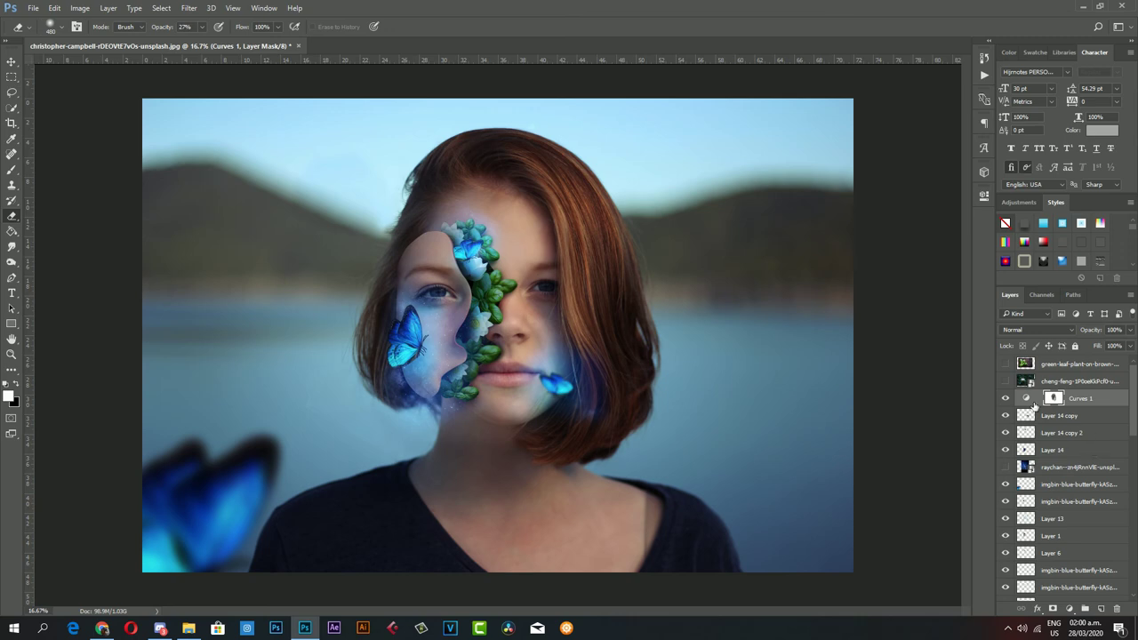
# - Toggle Curves 1 off and on to compare the portrait with and without it
pyautogui.click(1006, 398)
pyautogui.click(1006, 398)
pyautogui.click(1006, 399)
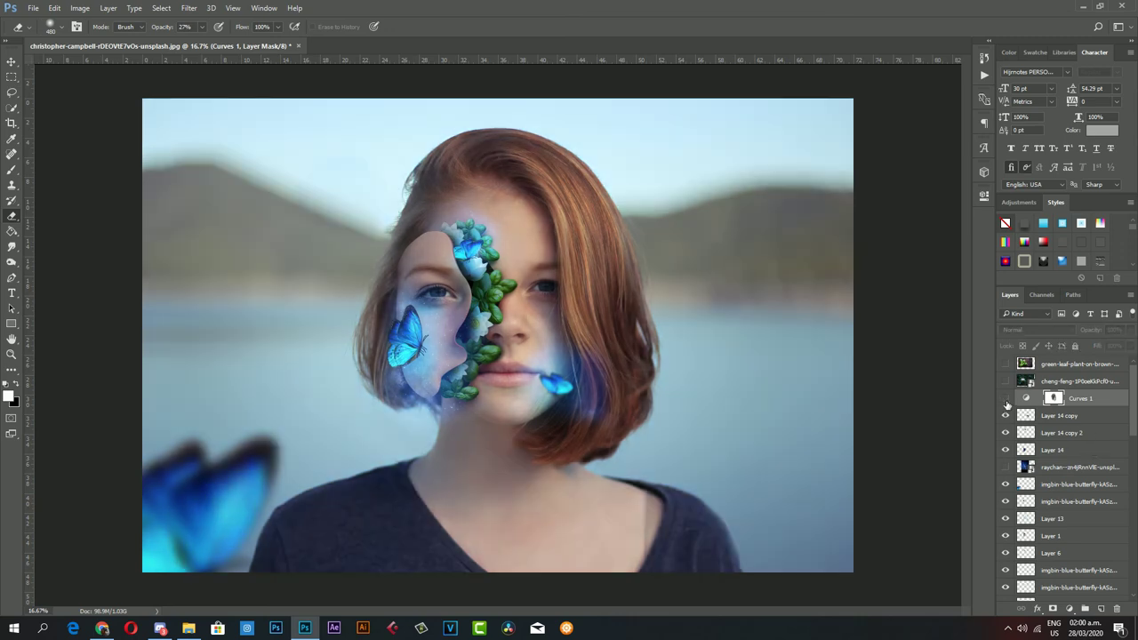
pyautogui.click(1005, 399)
pyautogui.click(1005, 399)
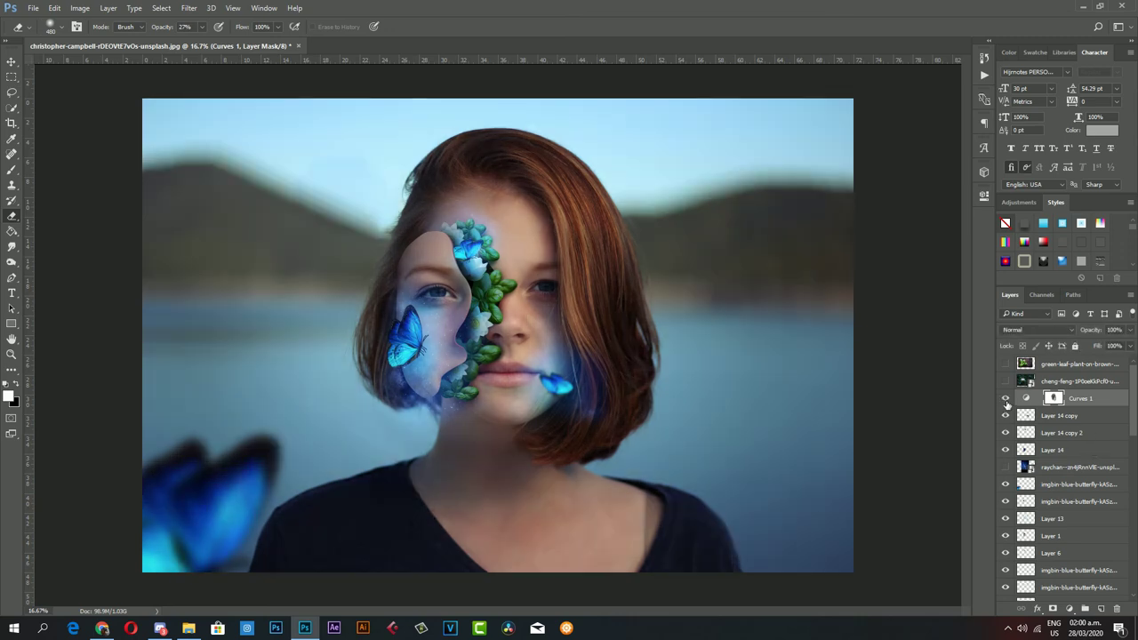
pyautogui.click(1071, 609)
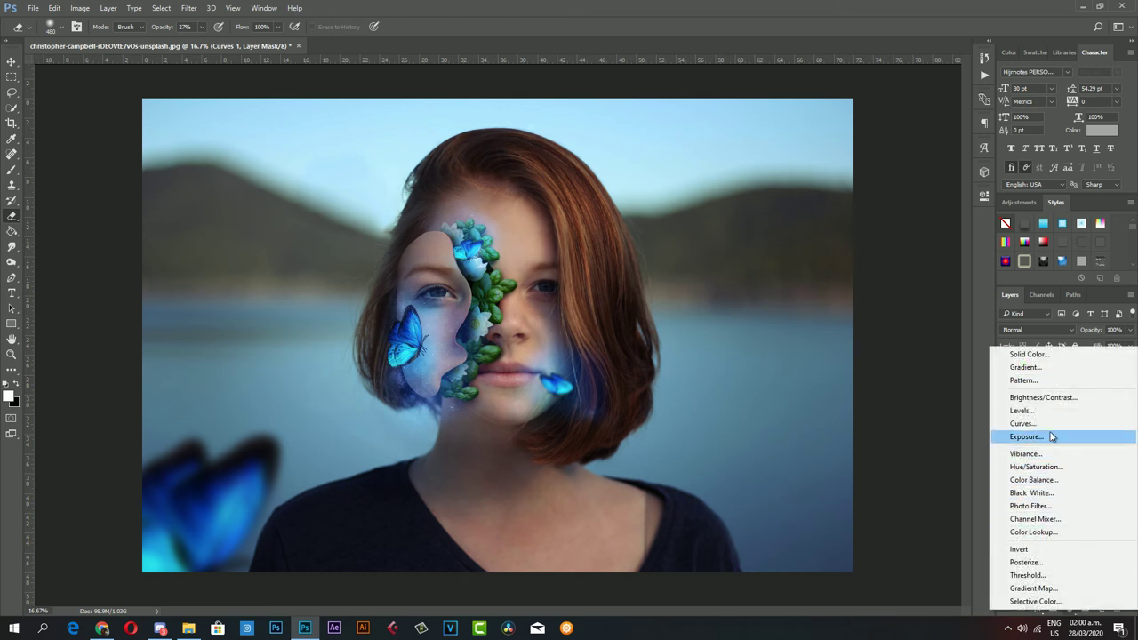
# - Add a Color Balance 1 layer shifting the midtones toward blue and slightly toward red
pyautogui.click(1057, 482)
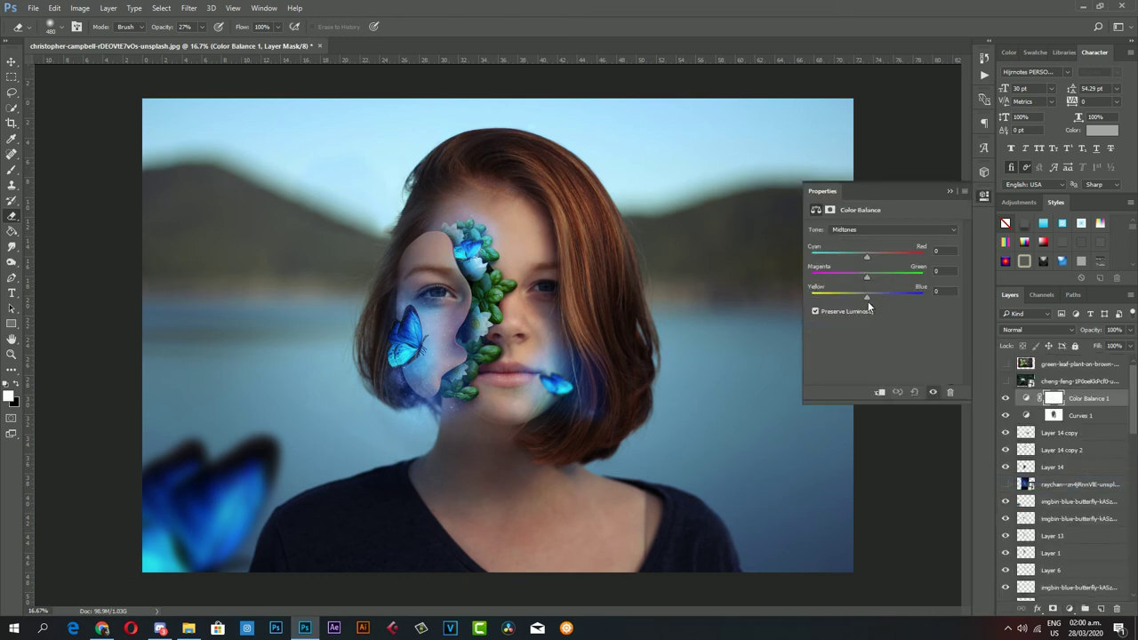
pyautogui.moveTo(869, 296); pyautogui.dragTo(873, 296)
pyautogui.click(867, 256)
pyautogui.click(983, 198)
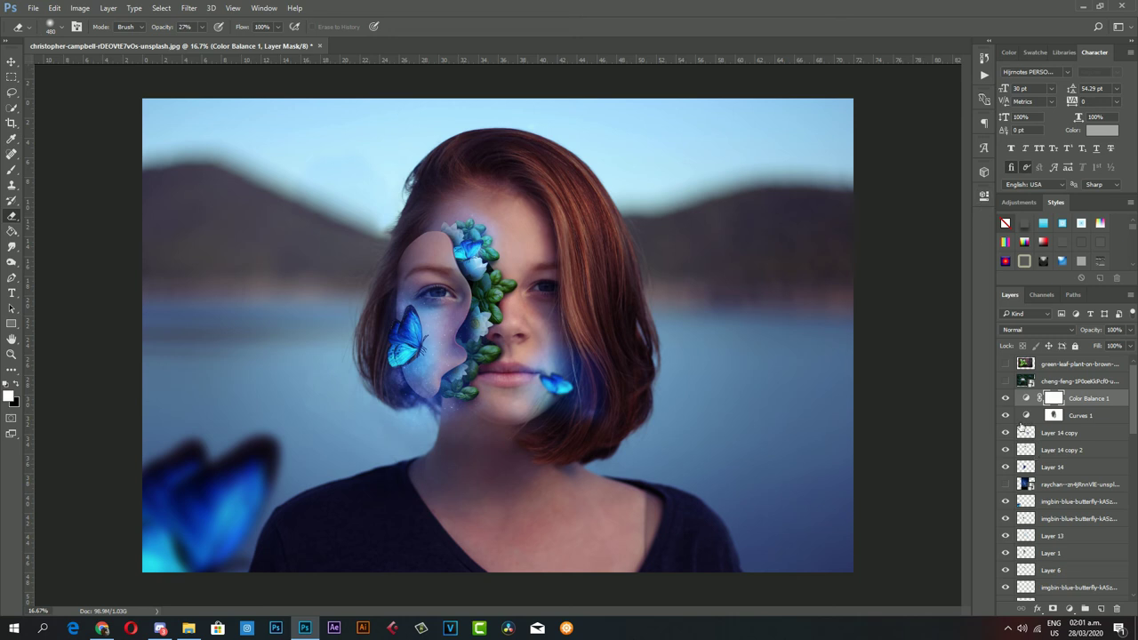
# - Add a Levels adjustment layer that darkens the image through the input sliders
pyautogui.click(1069, 609)
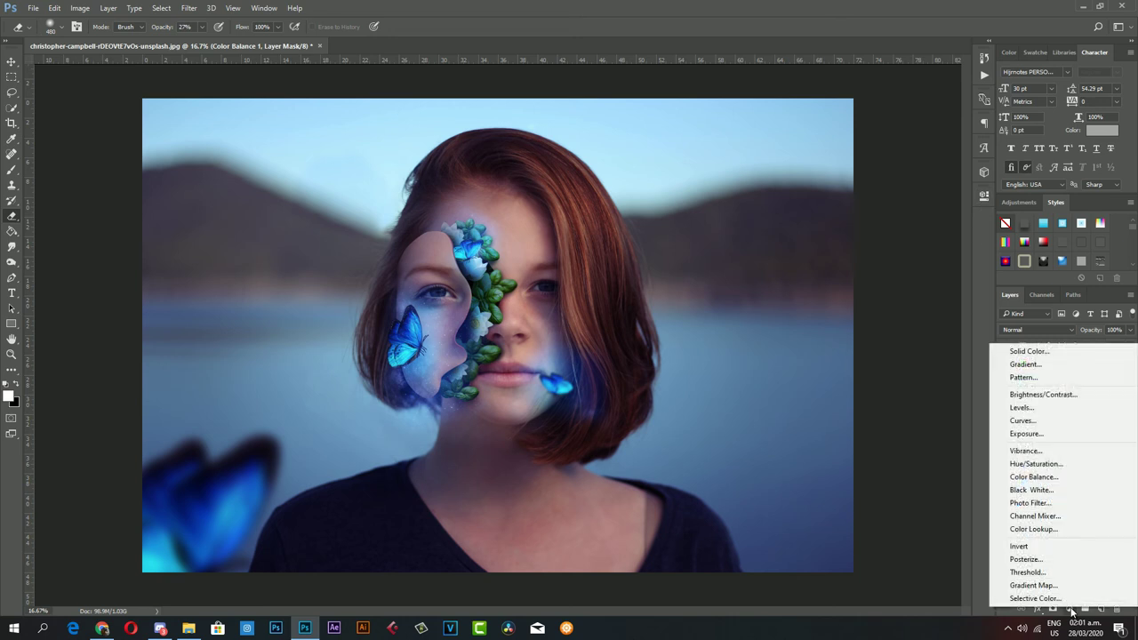
pyautogui.click(1047, 409)
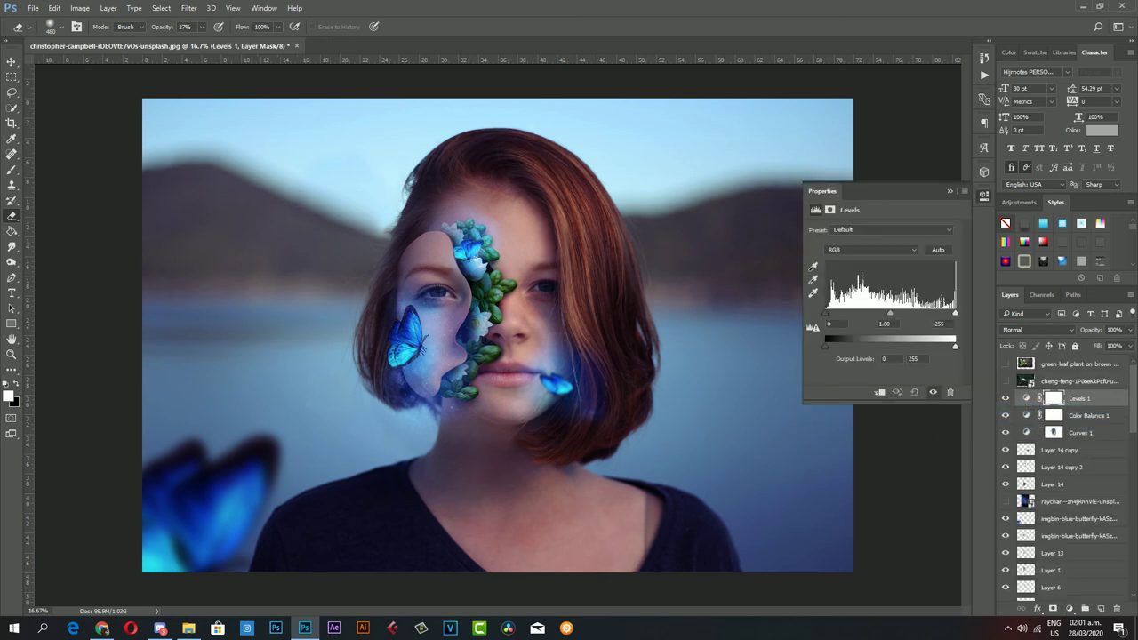
pyautogui.moveTo(827, 315); pyautogui.dragTo(898, 319)
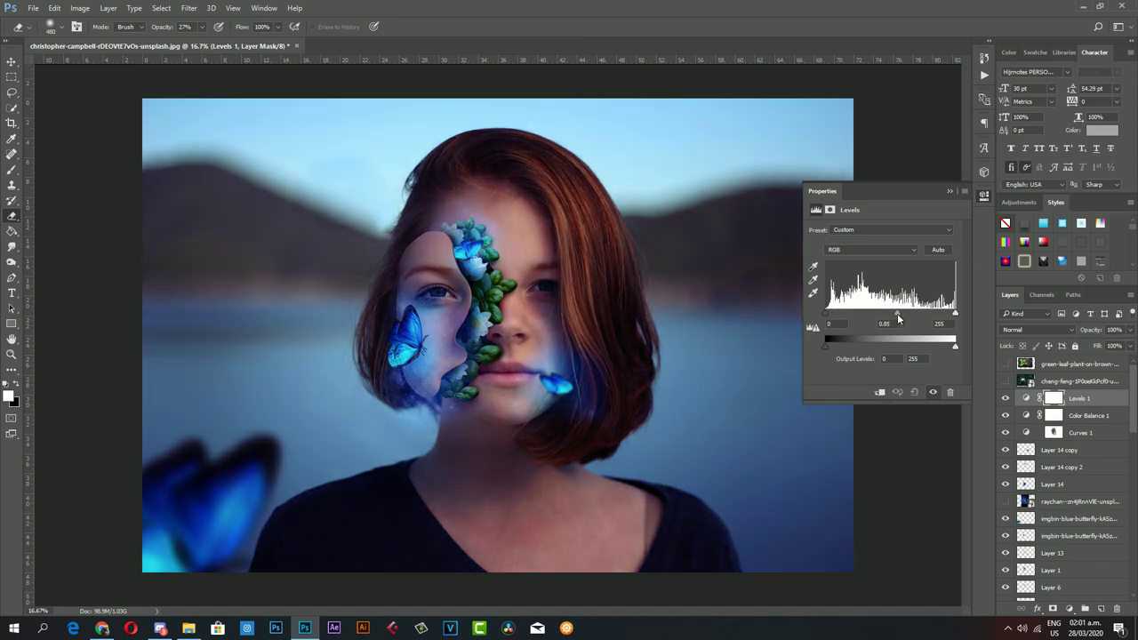
pyautogui.click(984, 196)
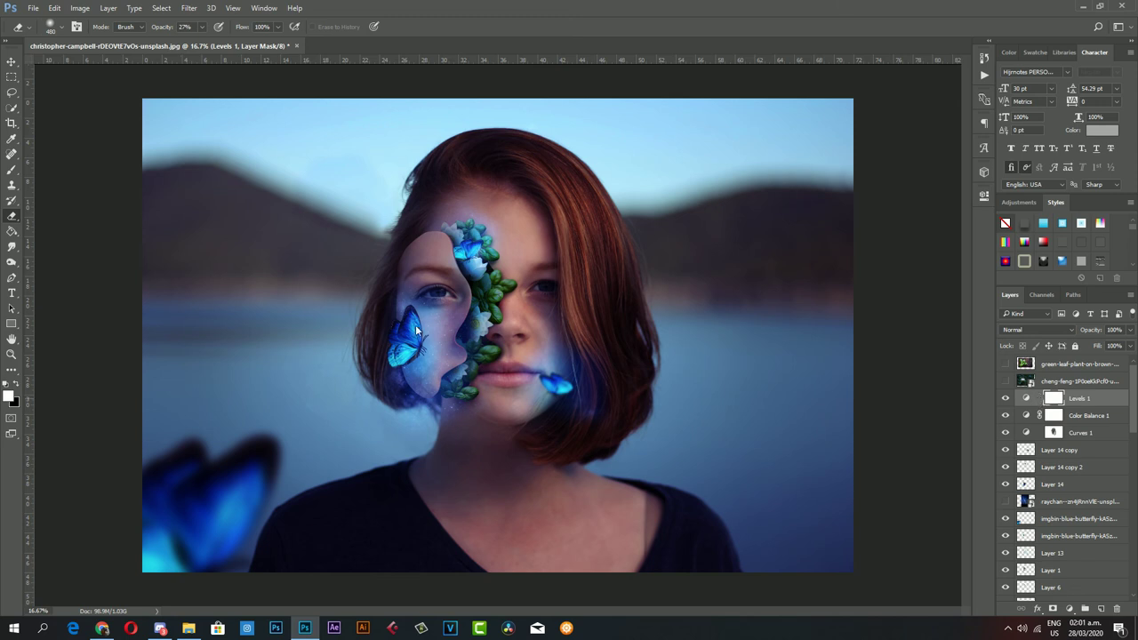
# - Set a 2520 px soft brush for the Levels mask and compare with and without Levels
pyautogui.rightClick(563, 248)
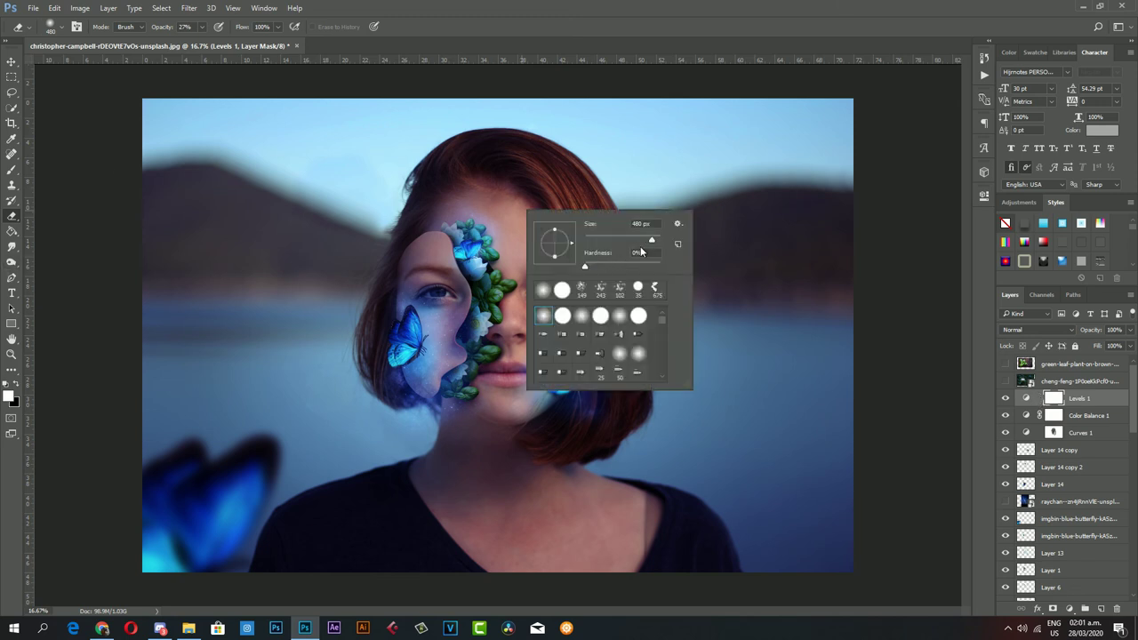
pyautogui.moveTo(652, 242); pyautogui.dragTo(657, 242)
pyautogui.click(496, 166)
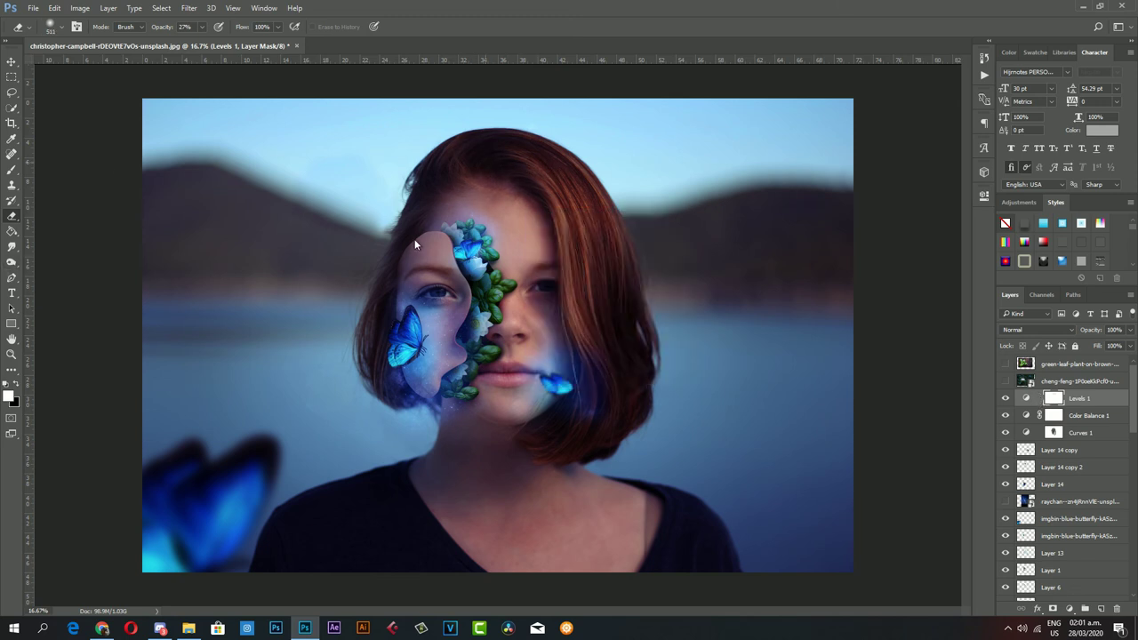
pyautogui.rightClick(522, 215)
pyautogui.click(676, 260)
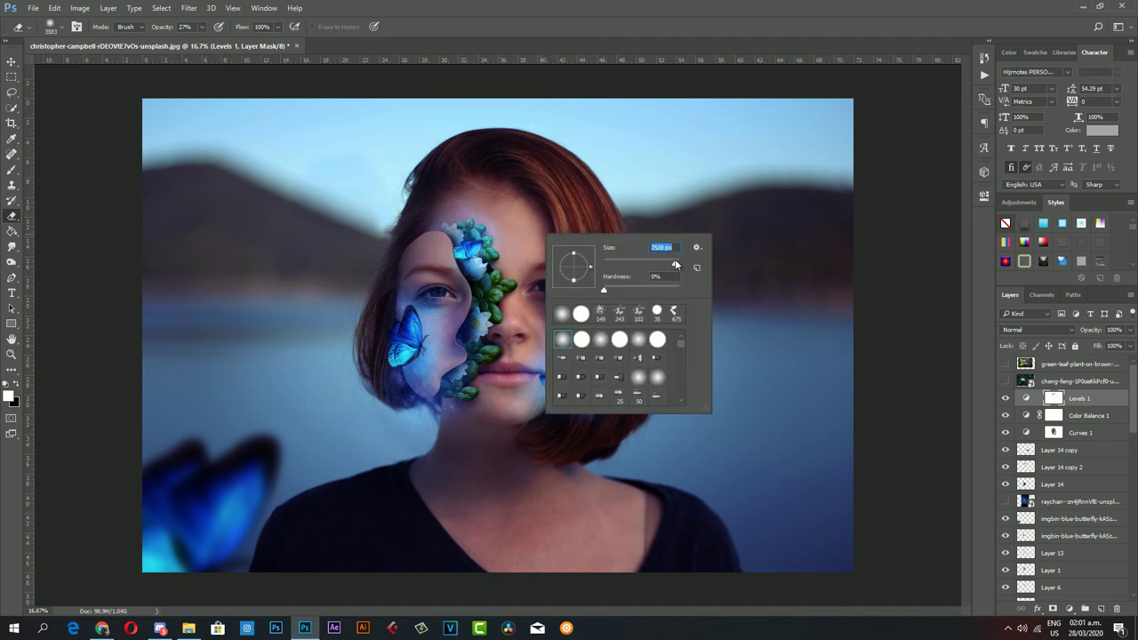
pyautogui.click(445, 293)
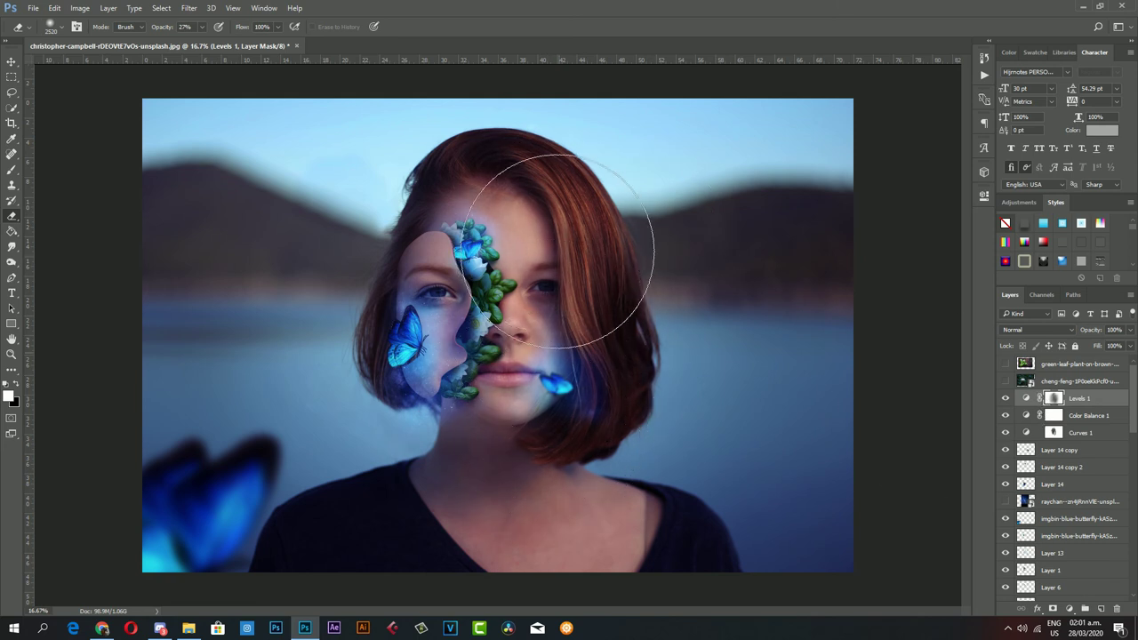
pyautogui.click(1006, 399)
pyautogui.click(1005, 399)
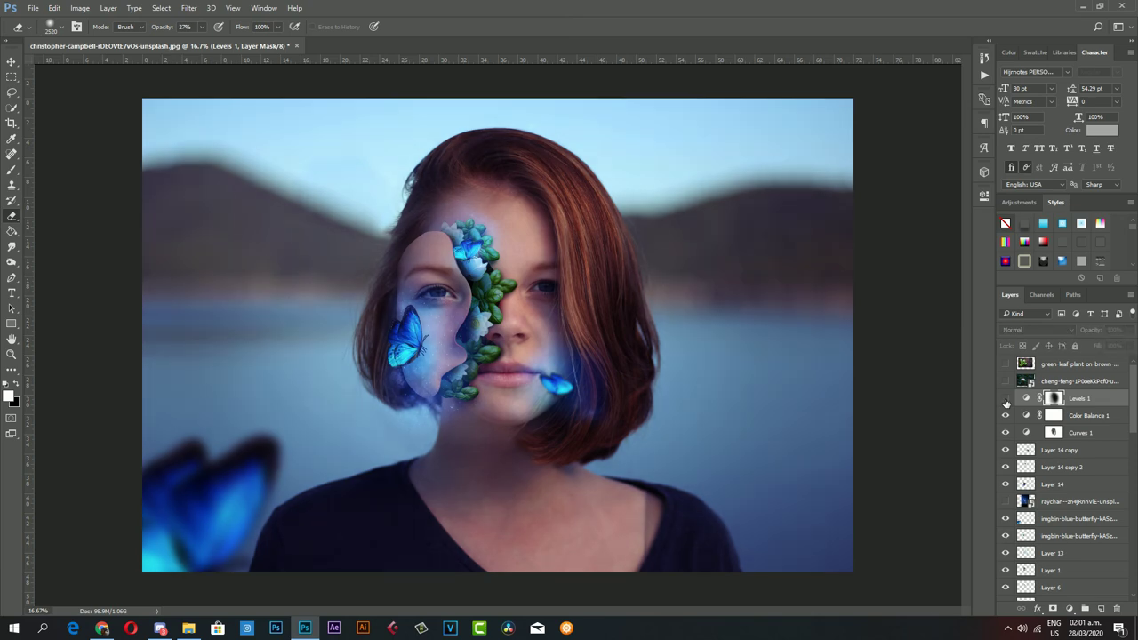
# - Zoom in so the face fills the view and select Layer 5
pyautogui.press('z')
pyautogui.keyDown('alt'); pyautogui.click(583, 359); pyautogui.keyUp('alt')
pyautogui.keyDown('alt'); pyautogui.click(582, 359); pyautogui.keyUp('alt')
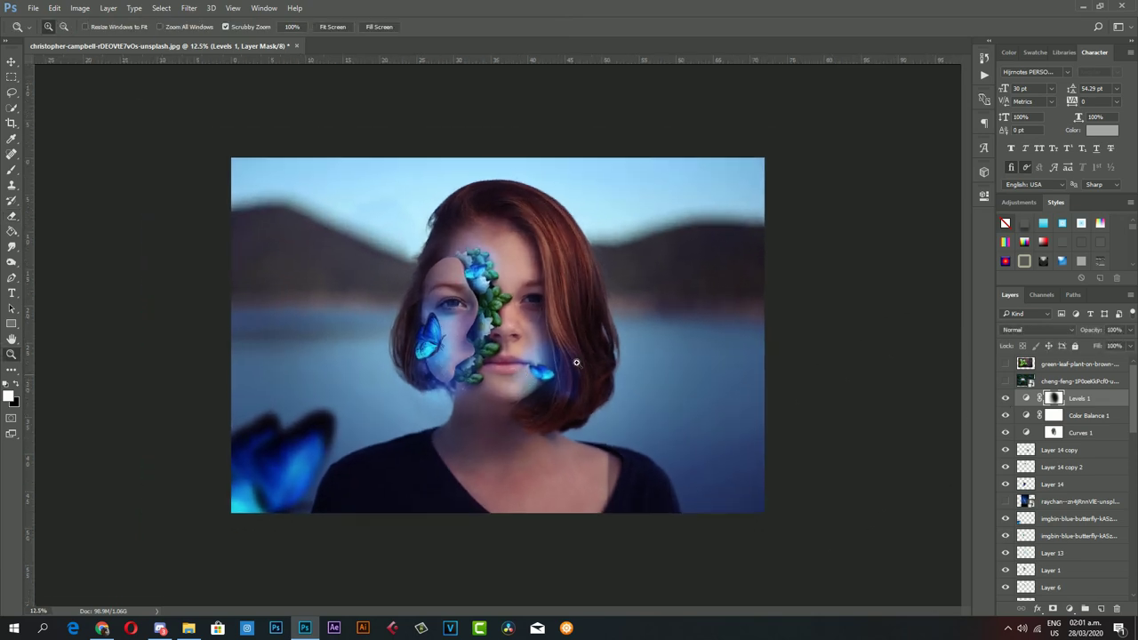
pyautogui.click(582, 359)
pyautogui.click(521, 374)
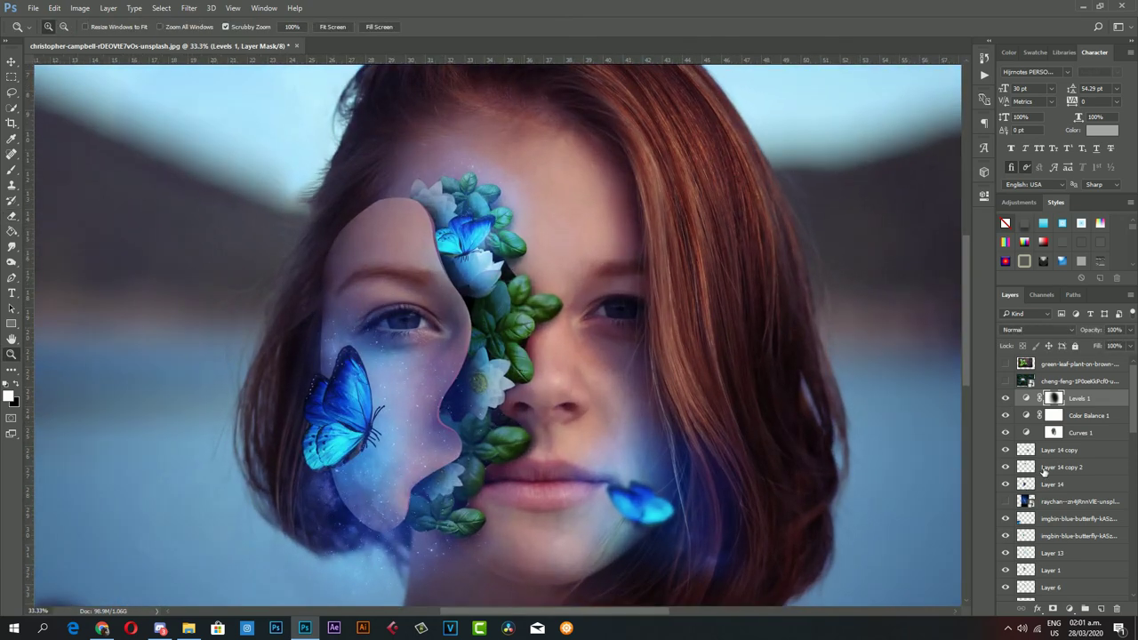
pyautogui.scroll(-2, 1044, 473)
pyautogui.scroll(-2, 1047, 471)
pyautogui.scroll(-2, 1051, 469)
pyautogui.scroll(-2, 1056, 469)
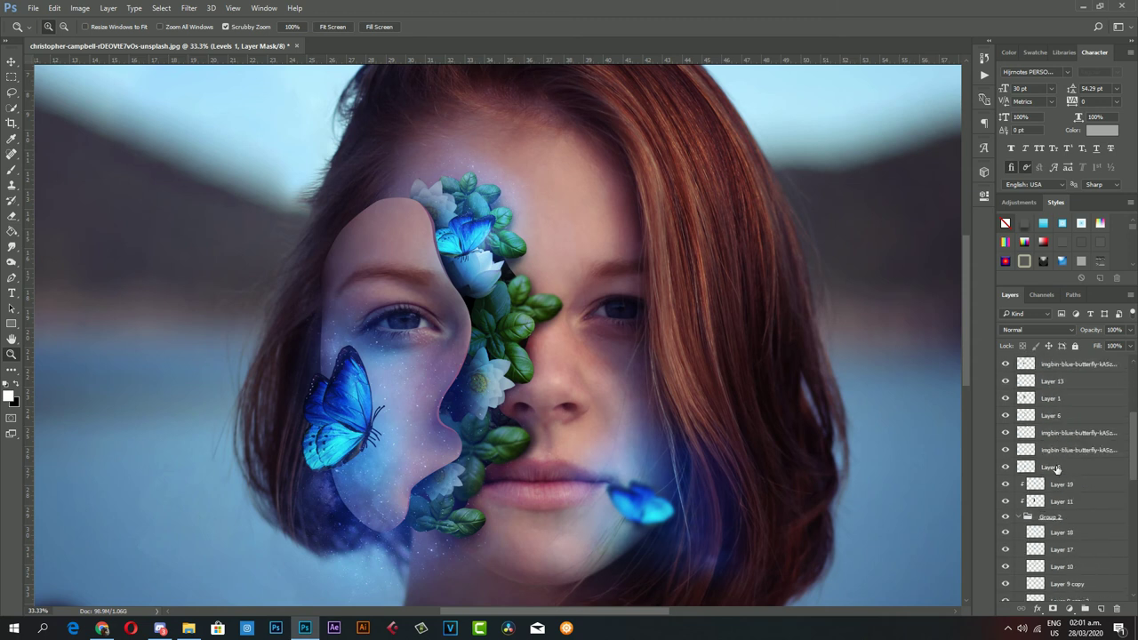
pyautogui.click(1053, 470)
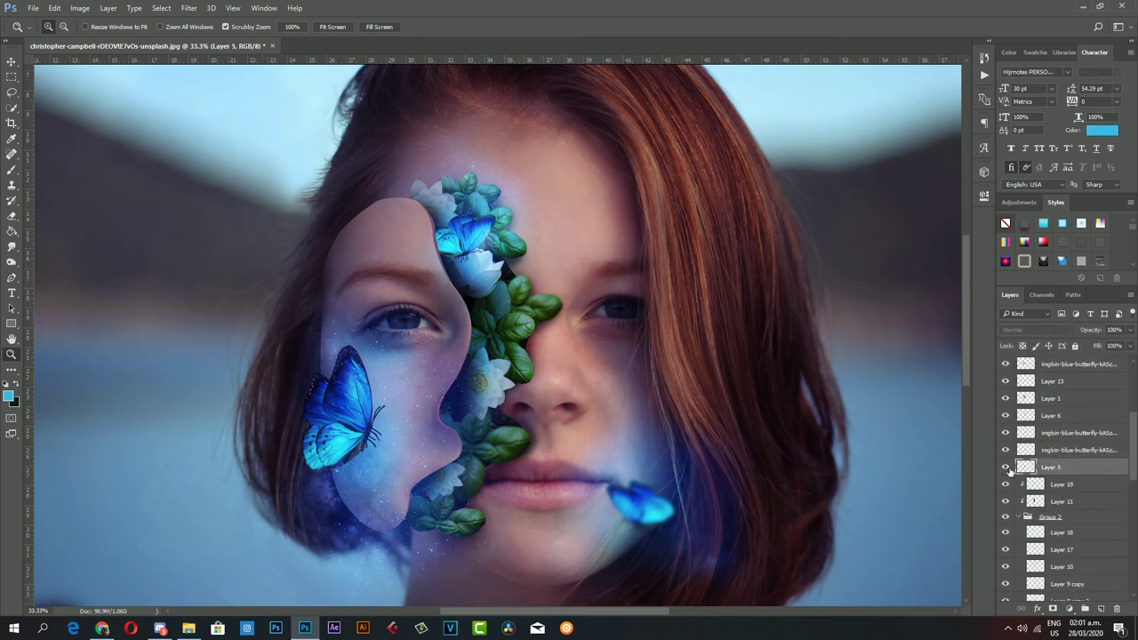
pyautogui.scroll(2, 1070, 463)
pyautogui.scroll(2, 1070, 464)
# - On Layer 1, brighten the left eye's iris with the Dodge tool set to Highlights
pyautogui.click(1054, 485)
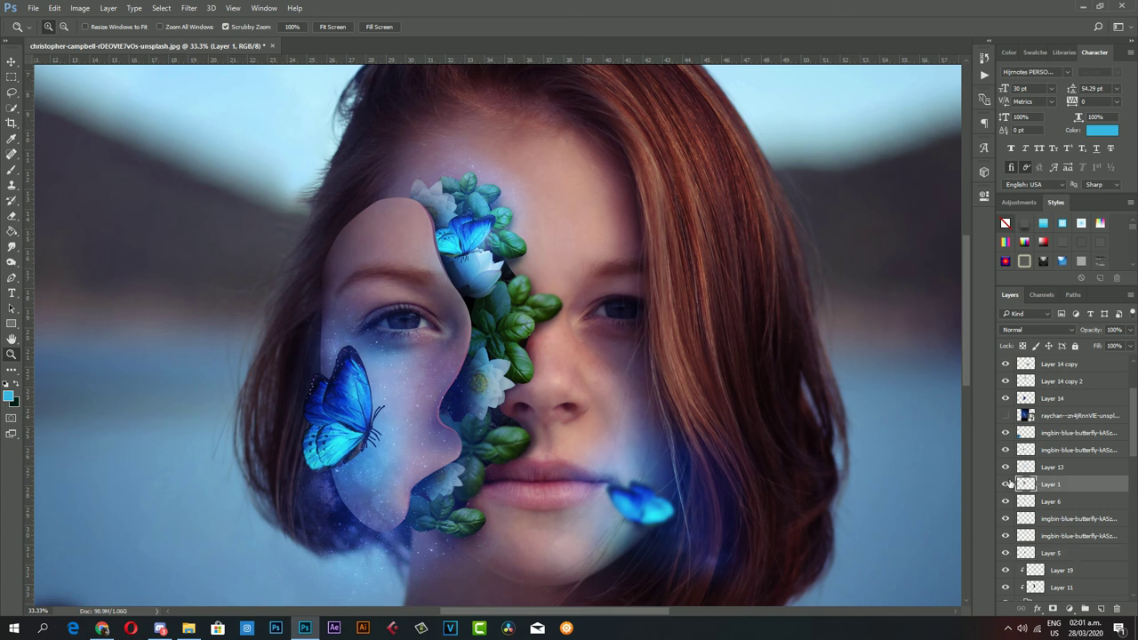
pyautogui.click(1005, 484)
pyautogui.click(13, 264)
pyautogui.rightClick(13, 263)
pyautogui.click(44, 267)
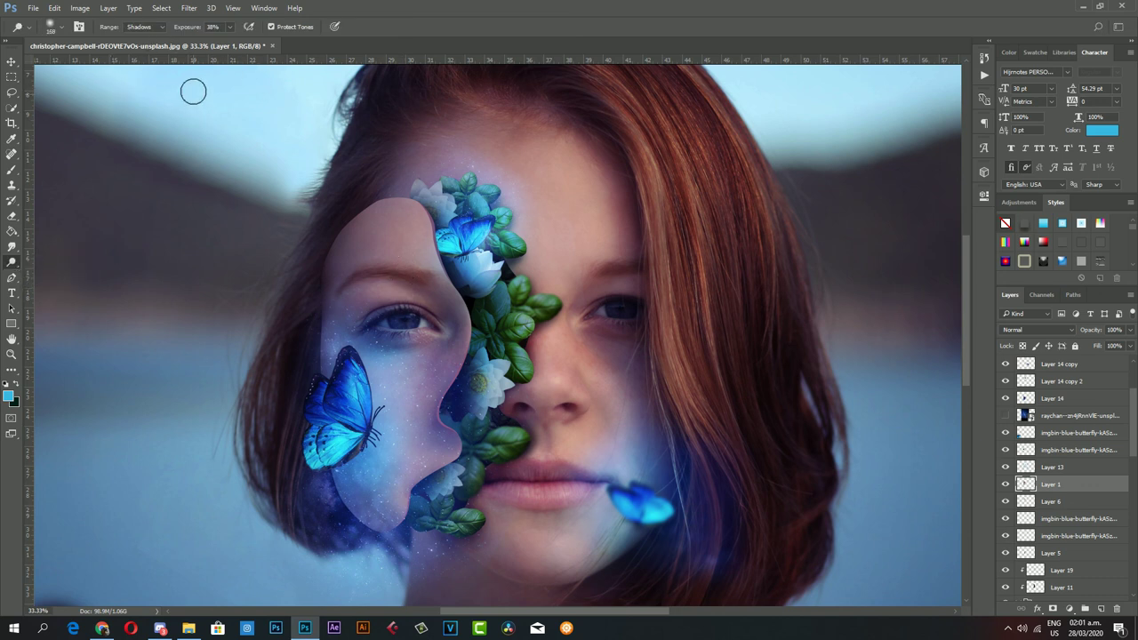
pyautogui.click(151, 27)
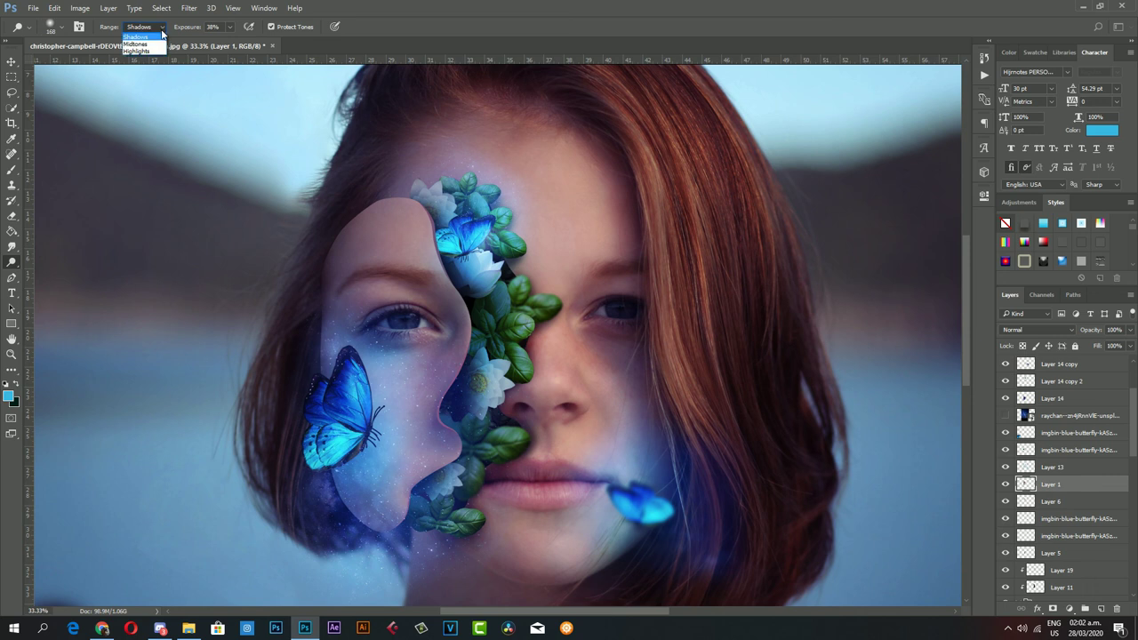
pyautogui.click(137, 52)
pyautogui.moveTo(441, 320); pyautogui.dragTo(391, 324)
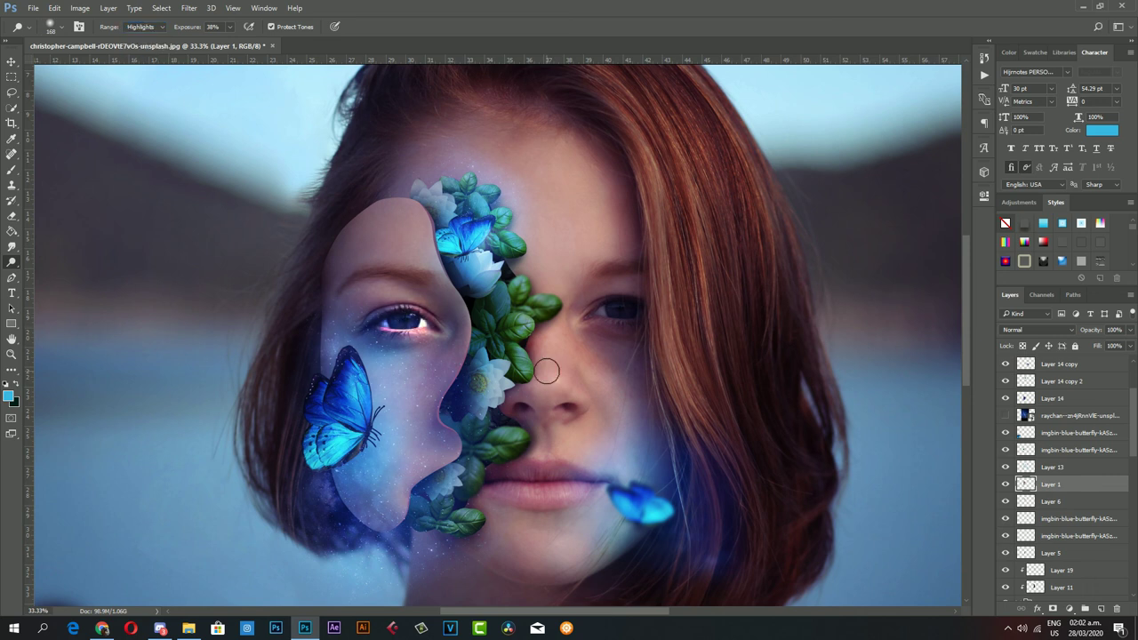
# - Shrink the brush, switch to Background copy 2 and lower the Dodge exposure to 5%
pyautogui.rightClick(483, 289)
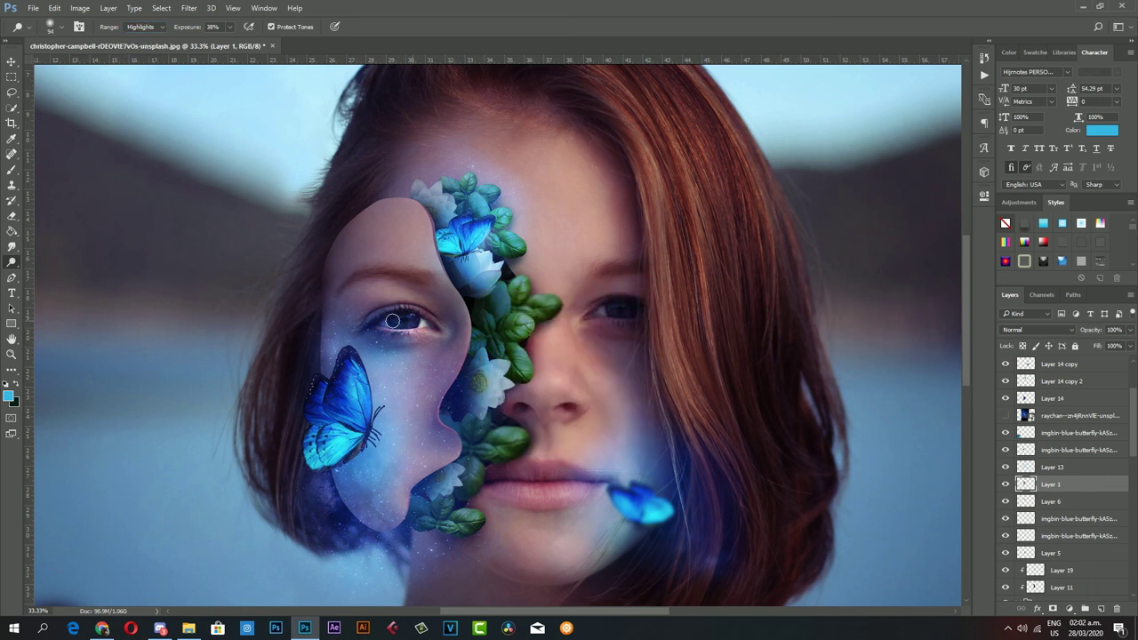
pyautogui.scroll(-10, 1058, 480)
pyautogui.click(1049, 437)
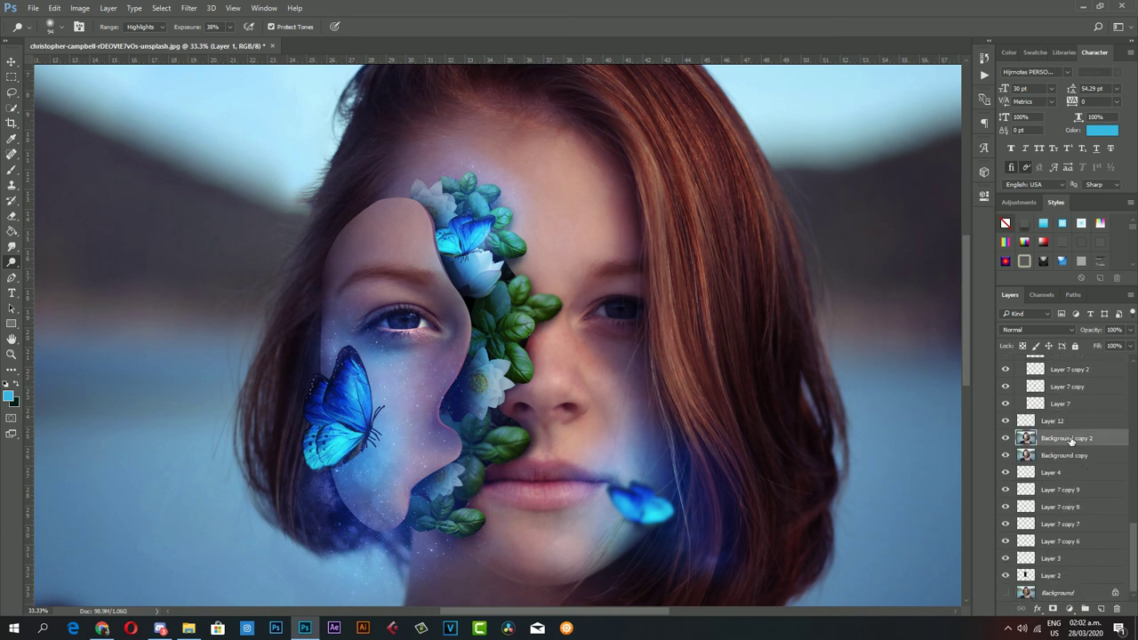
pyautogui.hotkey('ctrl', '-')
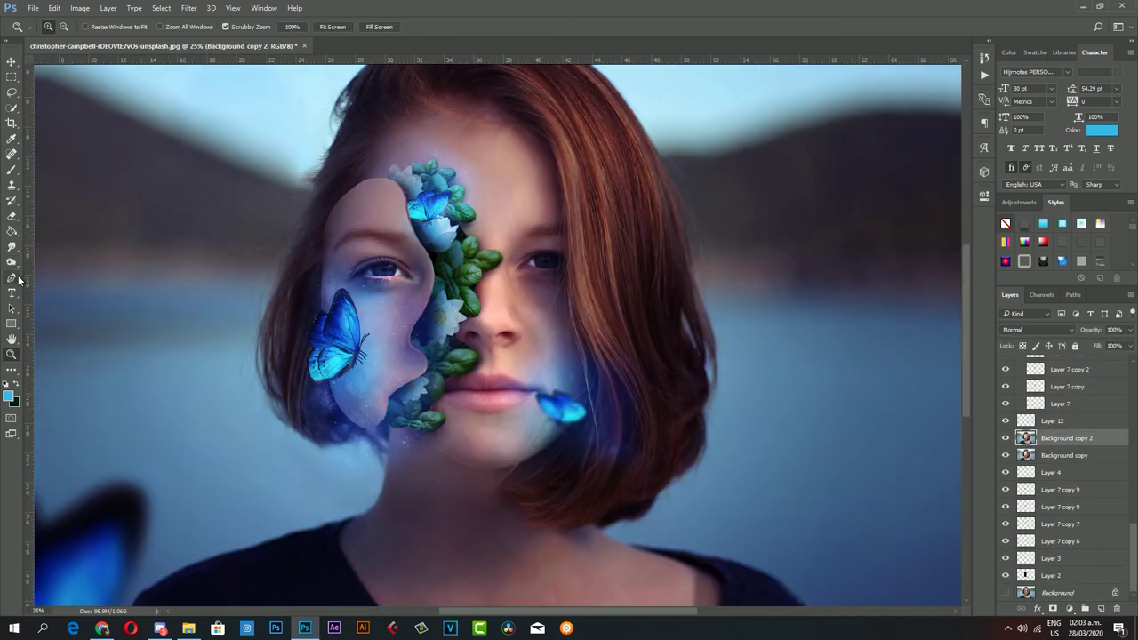
pyautogui.press('0')
pyautogui.press('5')
# - Enlarge the brush to 388 px and brighten the highlights in the hair
pyautogui.scroll(-2, 498, 338)
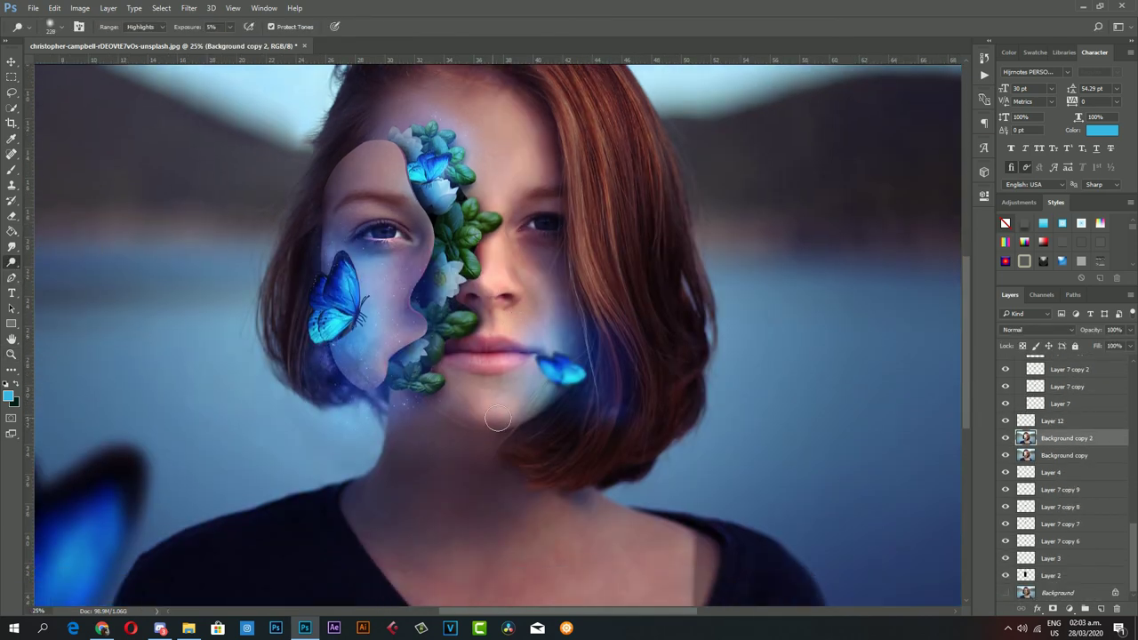
pyautogui.scroll(4, 498, 436)
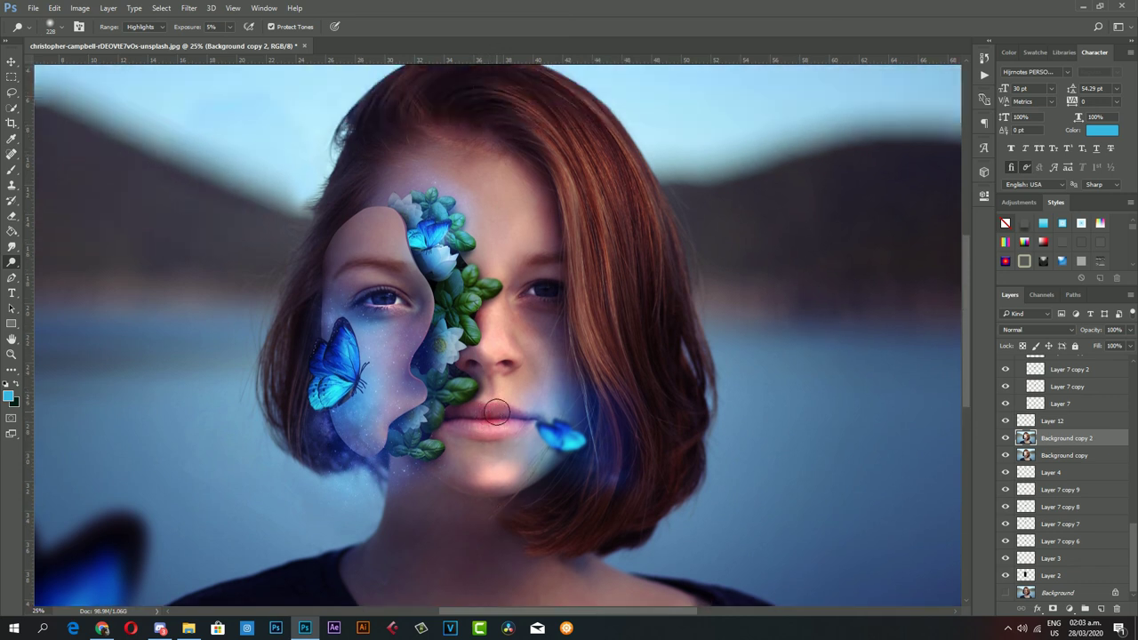
pyautogui.scroll(4, 483, 356)
pyautogui.rightClick(610, 370)
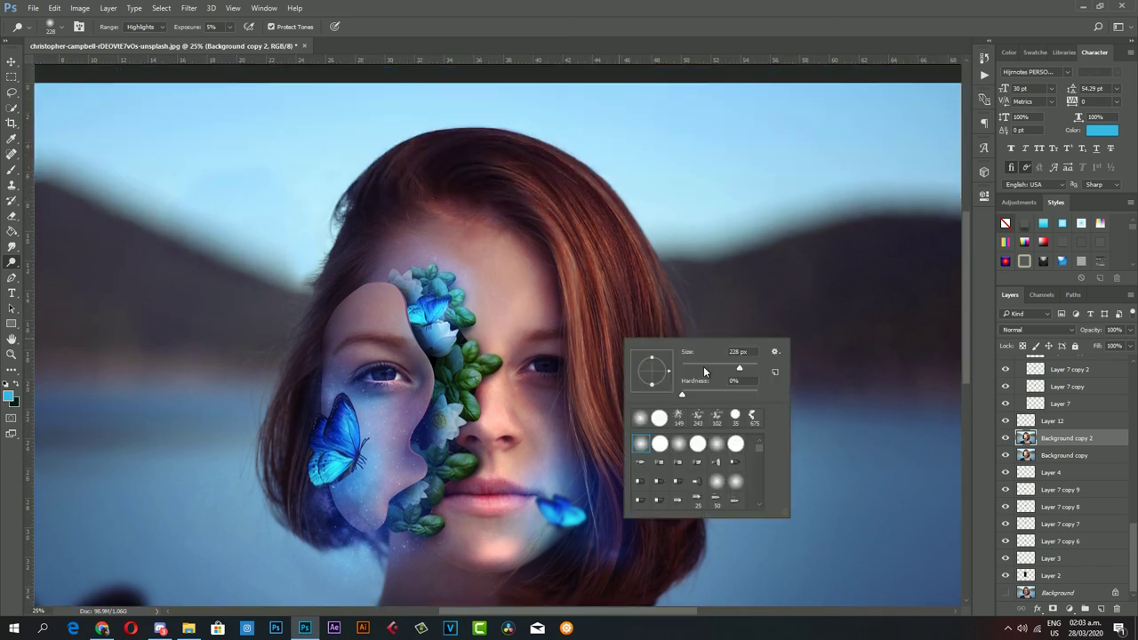
pyautogui.moveTo(752, 369); pyautogui.dragTo(739, 351)
pyautogui.press('Return')
pyautogui.moveTo(588, 428); pyautogui.dragTo(555, 201)
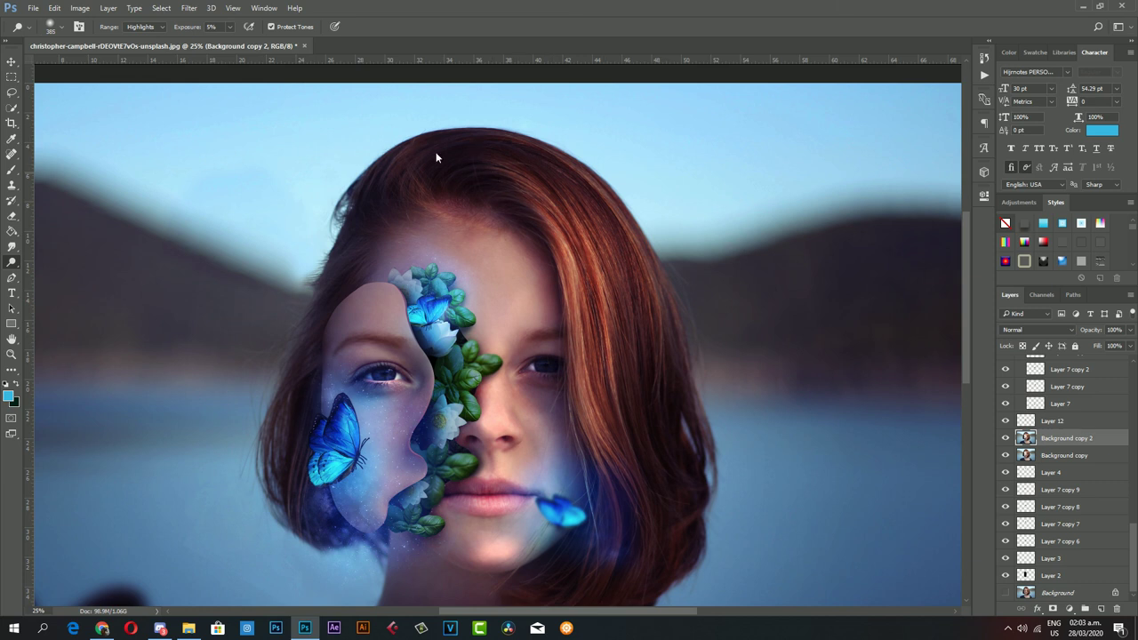
# - Reselect Layer 1 and zoom out until the whole portrait is visible
pyautogui.scroll(-2, 597, 345)
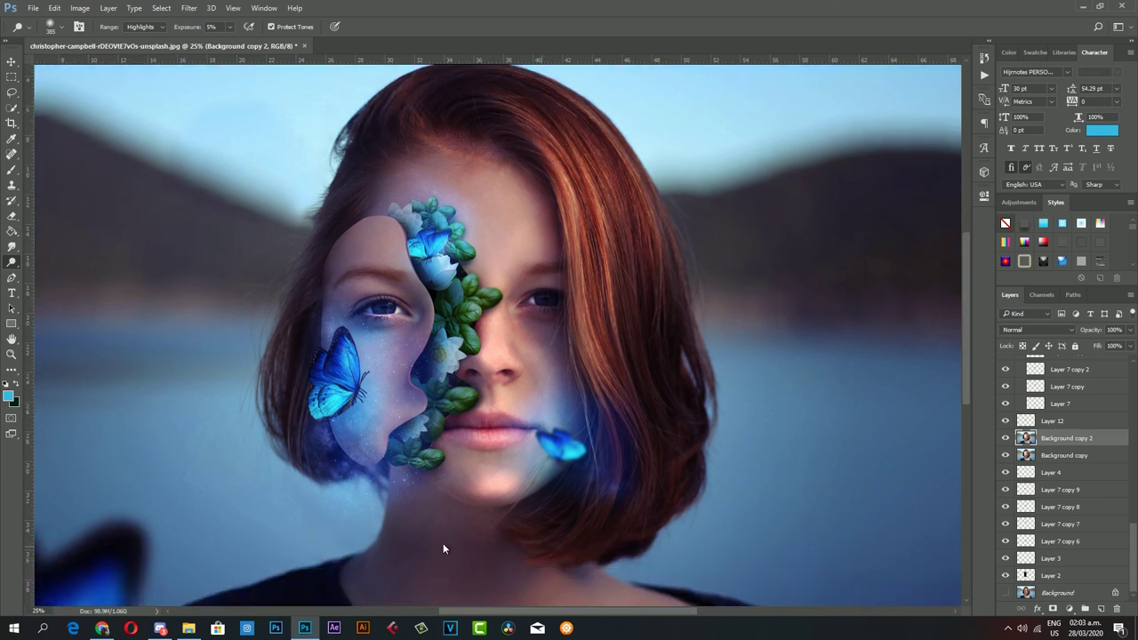
pyautogui.scroll(-3, 567, 480)
pyautogui.scroll(1, 472, 427)
pyautogui.scroll(2, 338, 312)
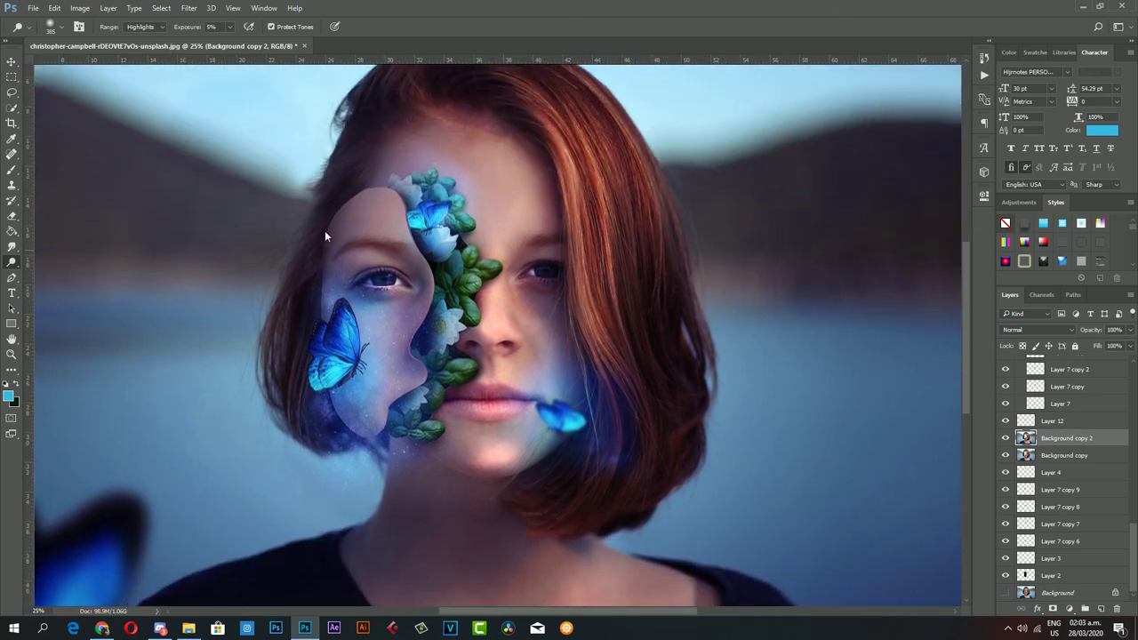
pyautogui.scroll(3, 1049, 467)
pyautogui.scroll(5, 1051, 466)
pyautogui.click(1054, 445)
pyautogui.scroll(-1, 1031, 445)
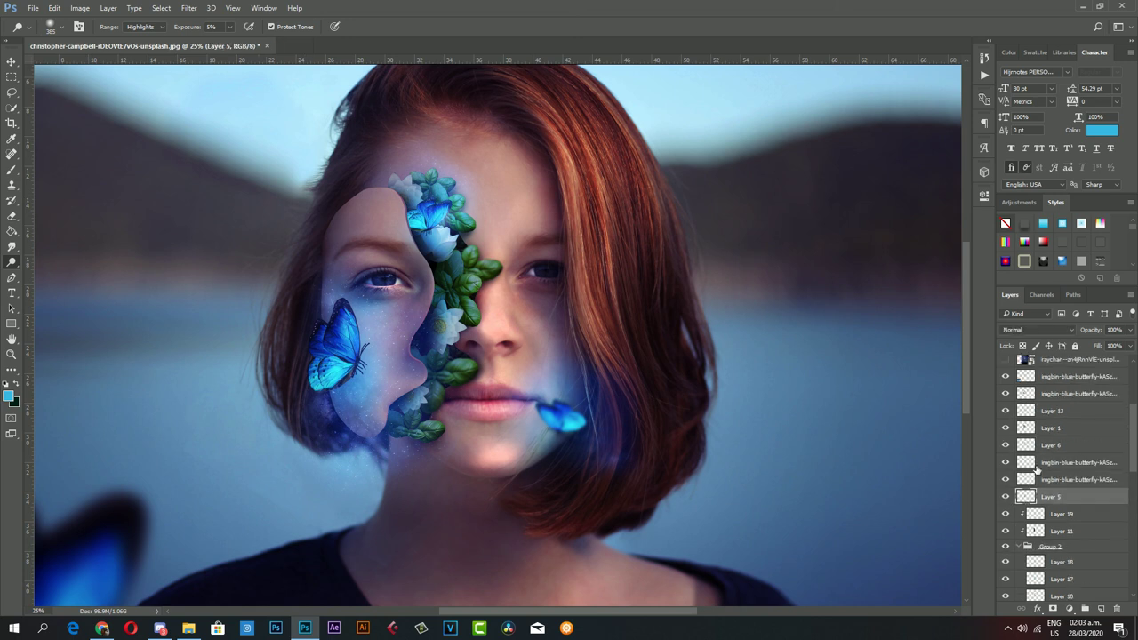
pyautogui.click(1007, 428)
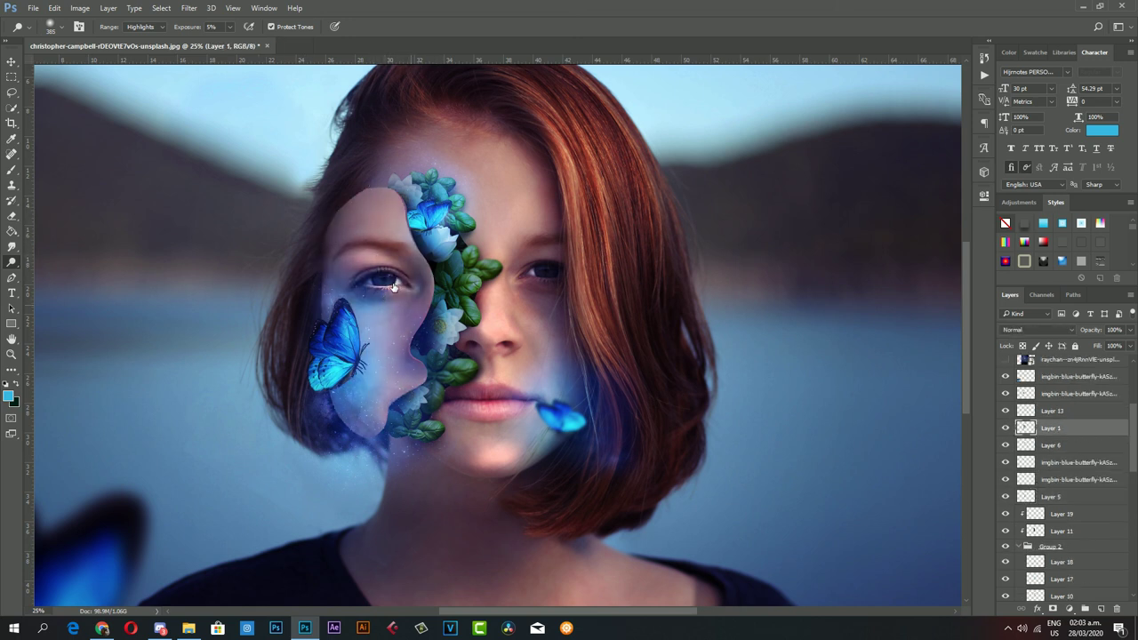
pyautogui.press('z')
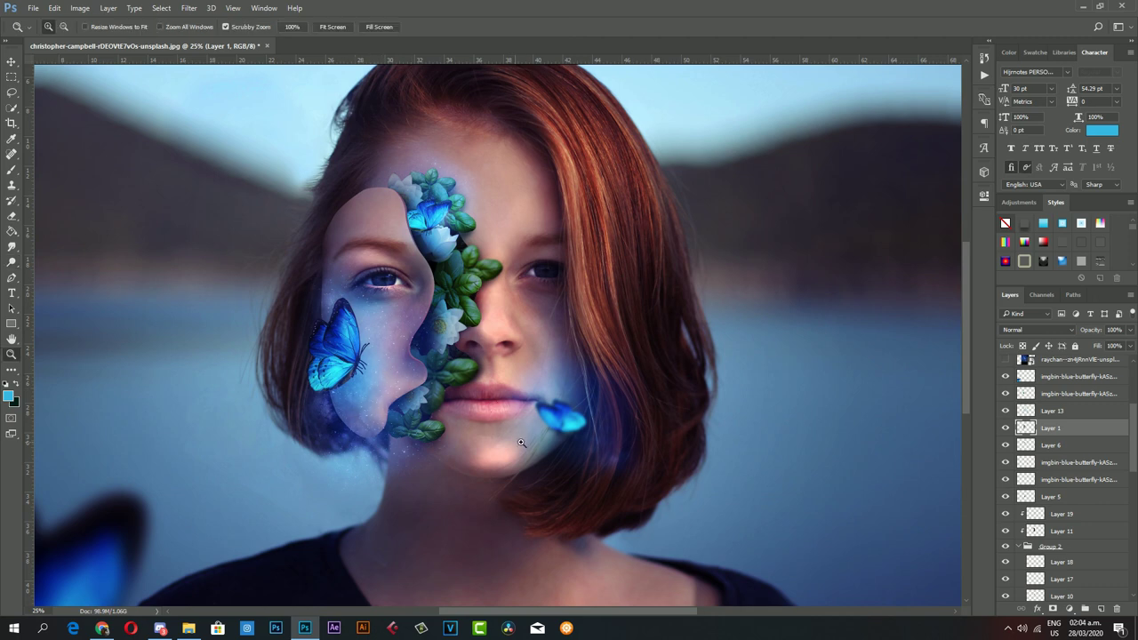
pyautogui.moveTo(335, 405); pyautogui.dragTo(529, 419)
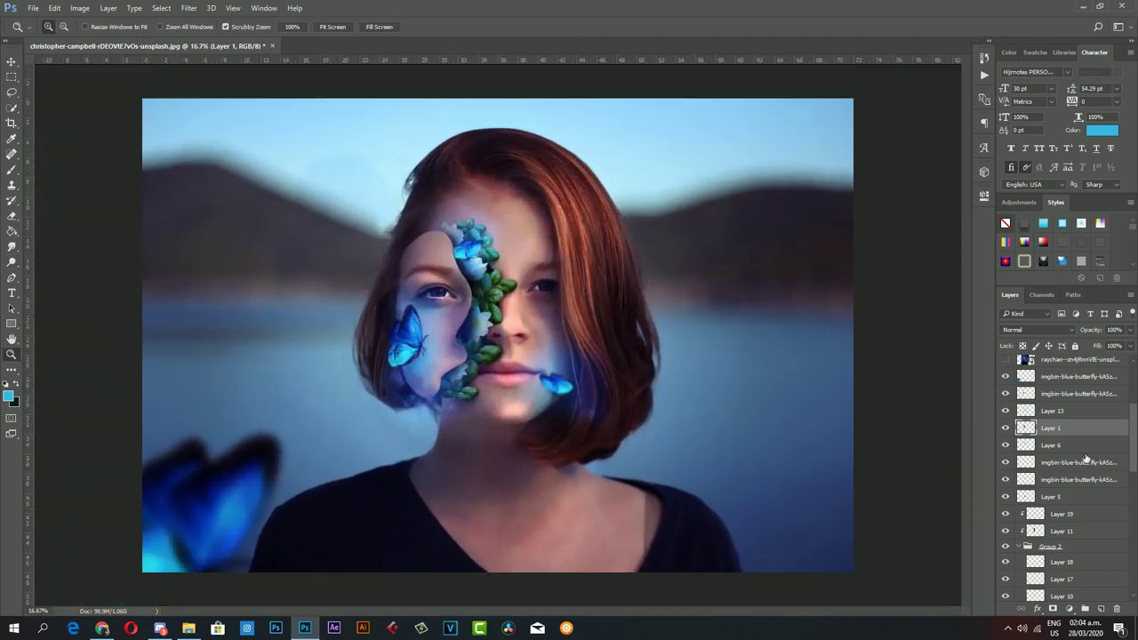
# - Toggle Color Balance 1 and Curves 1 visibility to compare the image without them
pyautogui.scroll(3, 1032, 440)
pyautogui.scroll(3, 1031, 440)
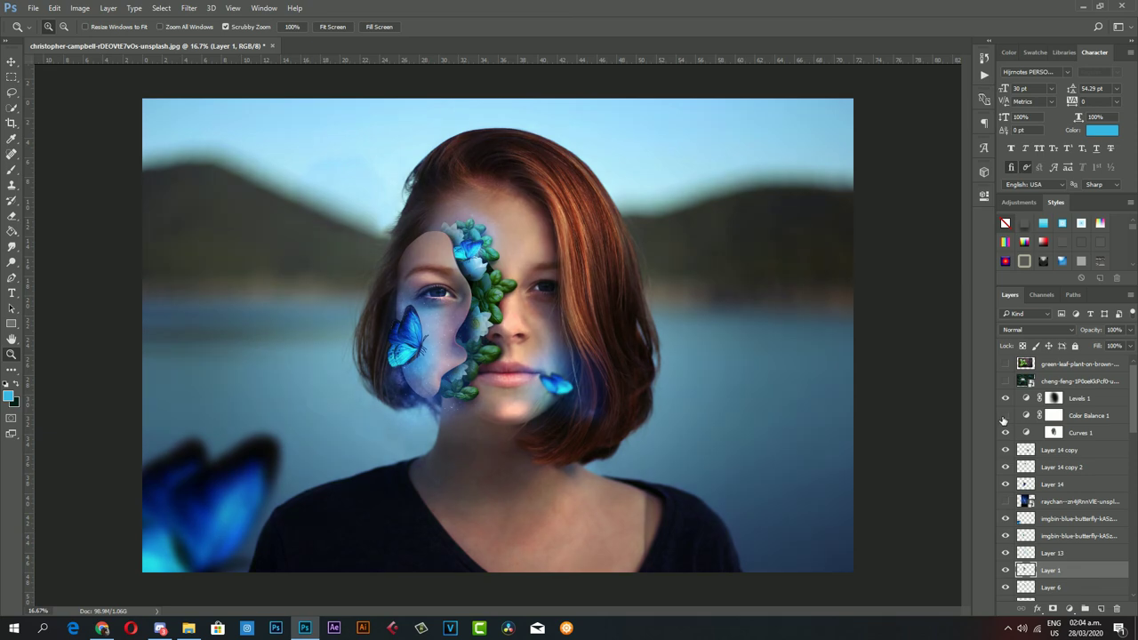
pyautogui.click(1005, 415)
pyautogui.click(1006, 432)
# - Add a Curves 2 adjustment layer above Curves 1 with one point bending the RGB curve
pyautogui.click(1054, 432)
pyautogui.click(1071, 608)
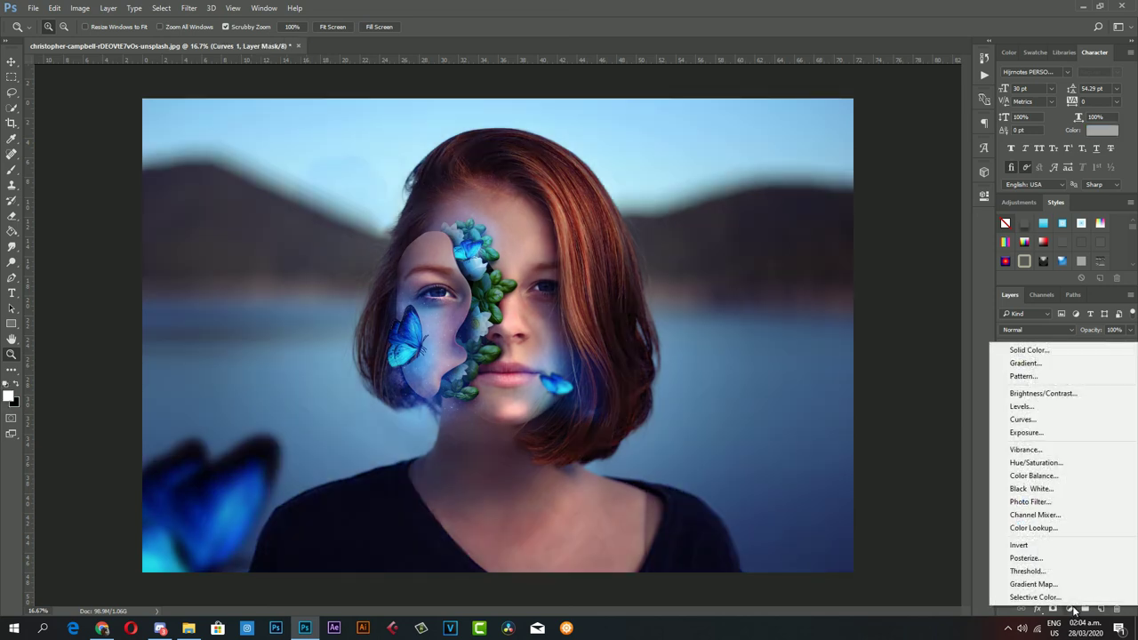
pyautogui.click(1023, 419)
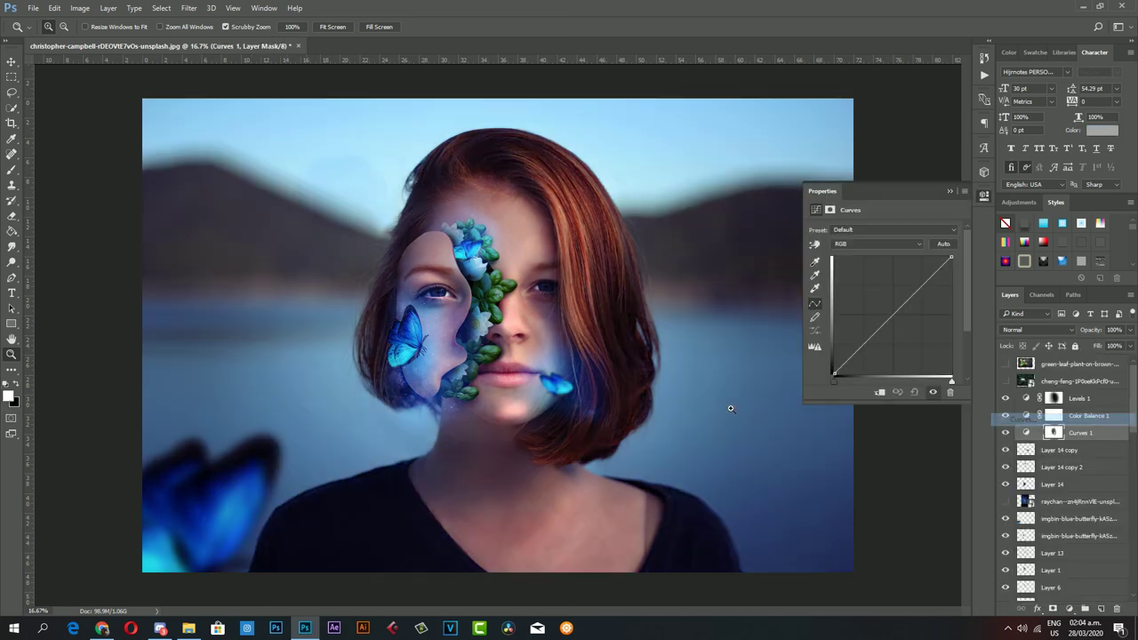
pyautogui.click(896, 315)
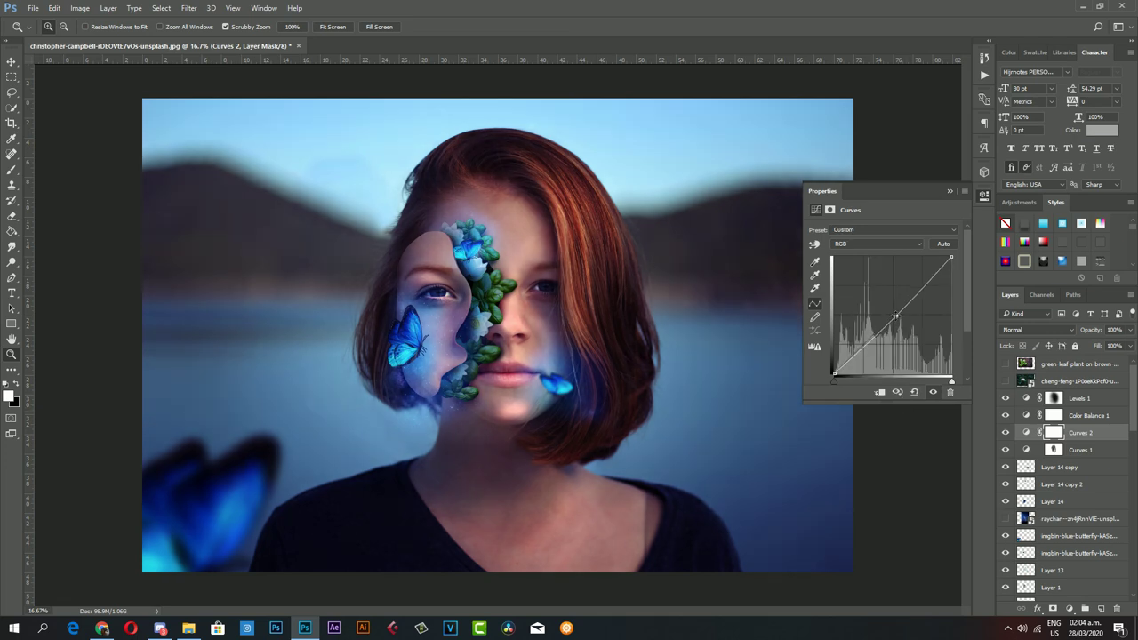
pyautogui.click(983, 196)
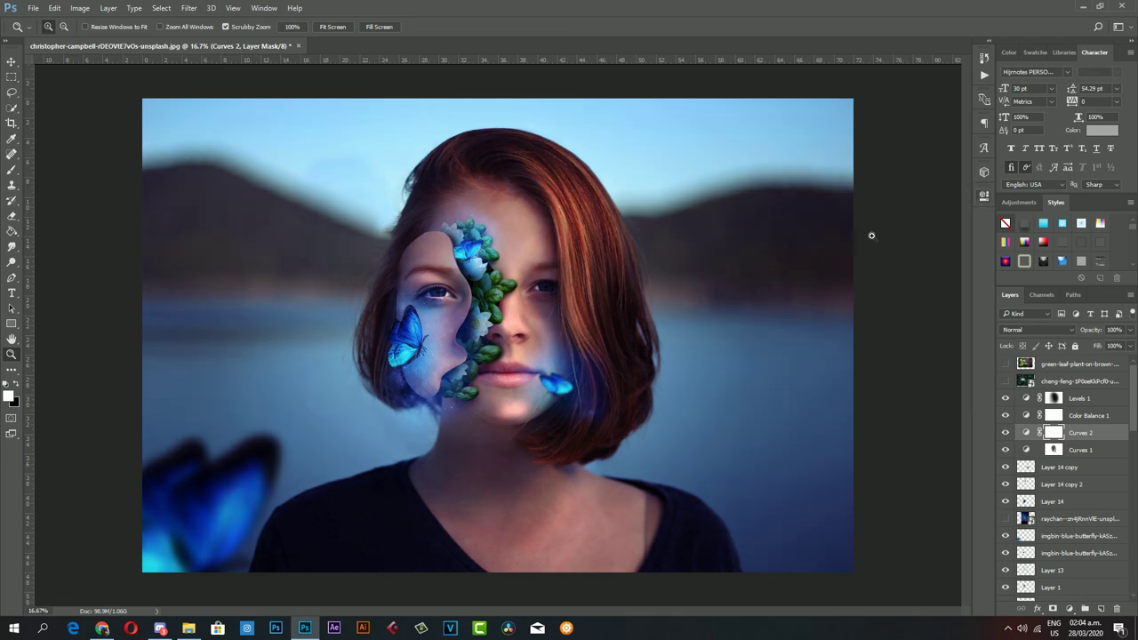
pyautogui.keyDown('alt'); pyautogui.click(484, 369); pyautogui.keyUp('alt')
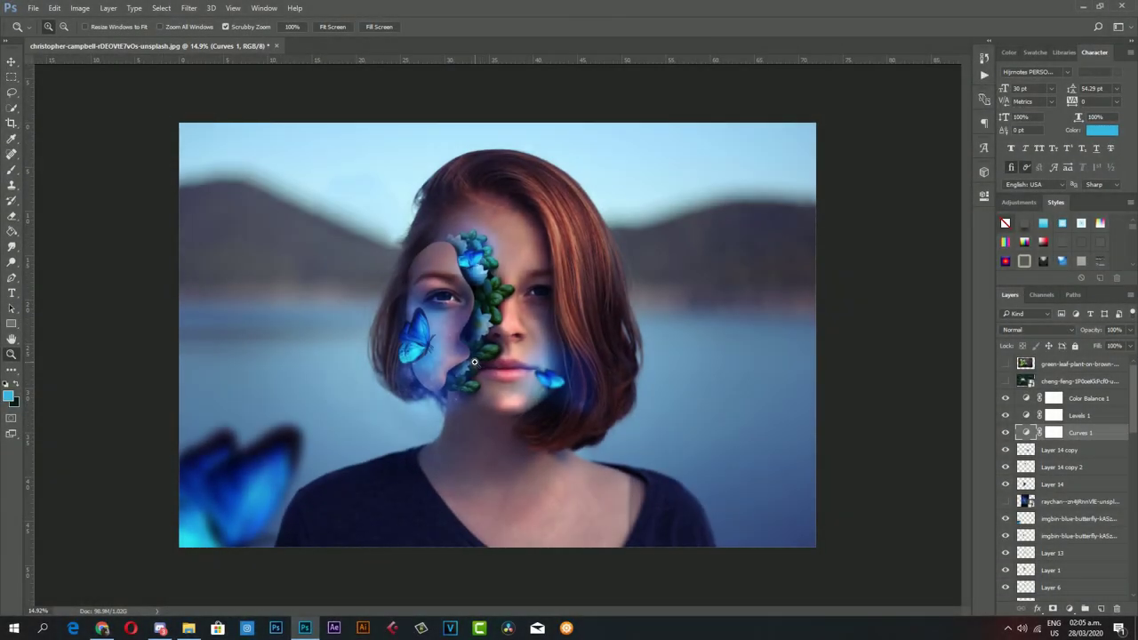
# - Select layers from Layer 14 copy down to Layer 2 and group them into Group 3
pyautogui.click(474, 362)
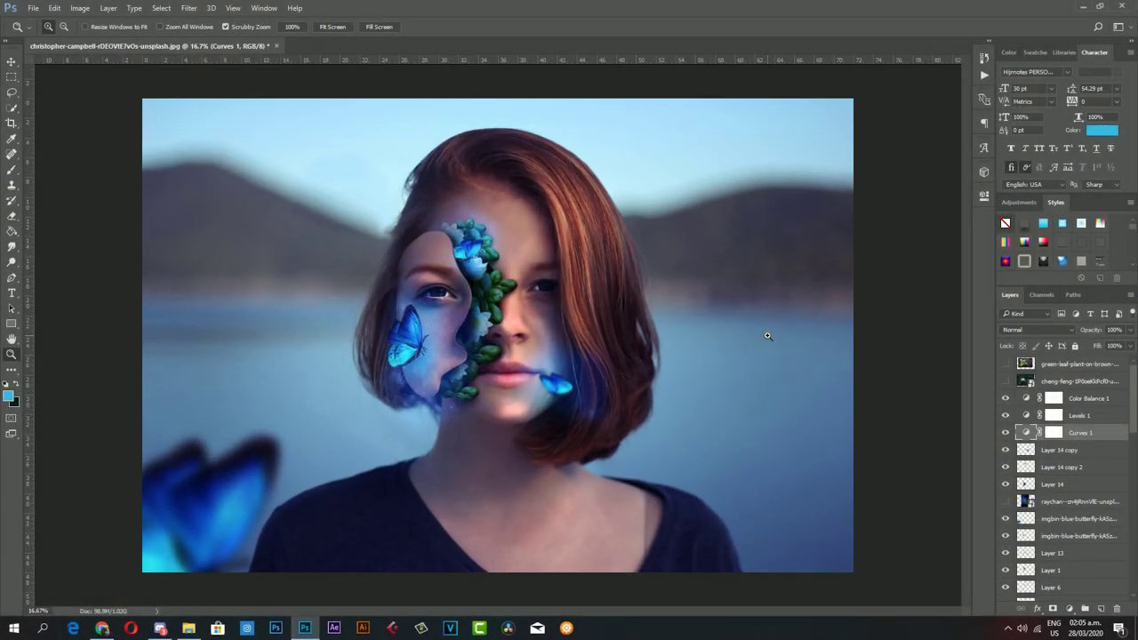
pyautogui.click(1047, 453)
pyautogui.scroll(-3, 1054, 480)
pyautogui.scroll(-3, 1056, 493)
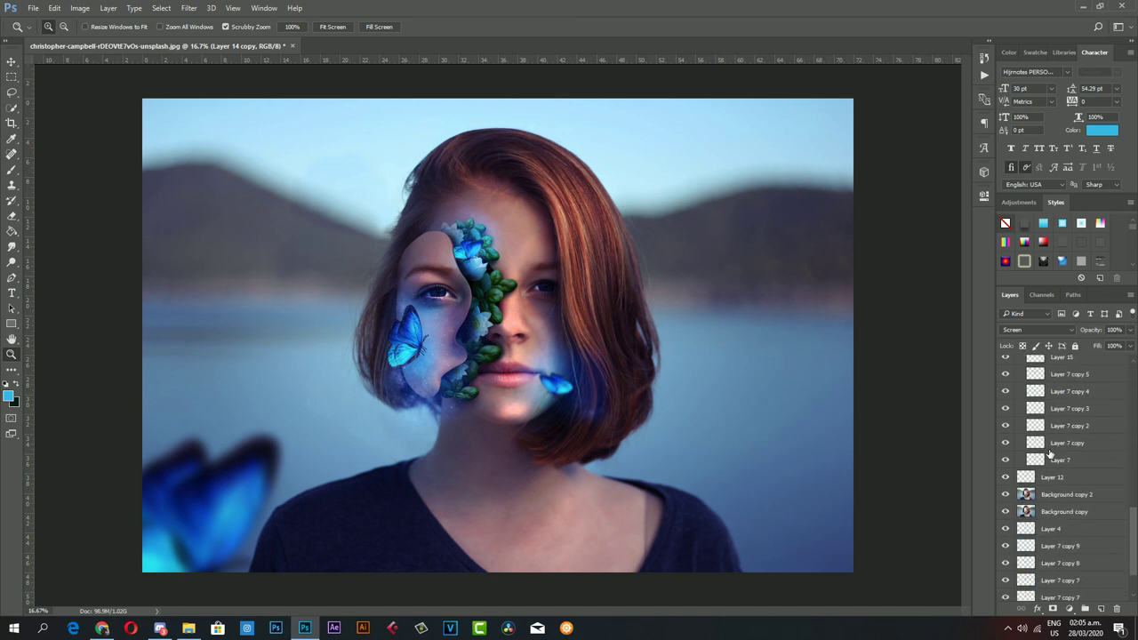
pyautogui.scroll(-3, 1060, 505)
pyautogui.keyDown('shift'); pyautogui.click(1070, 580); pyautogui.keyUp('shift')
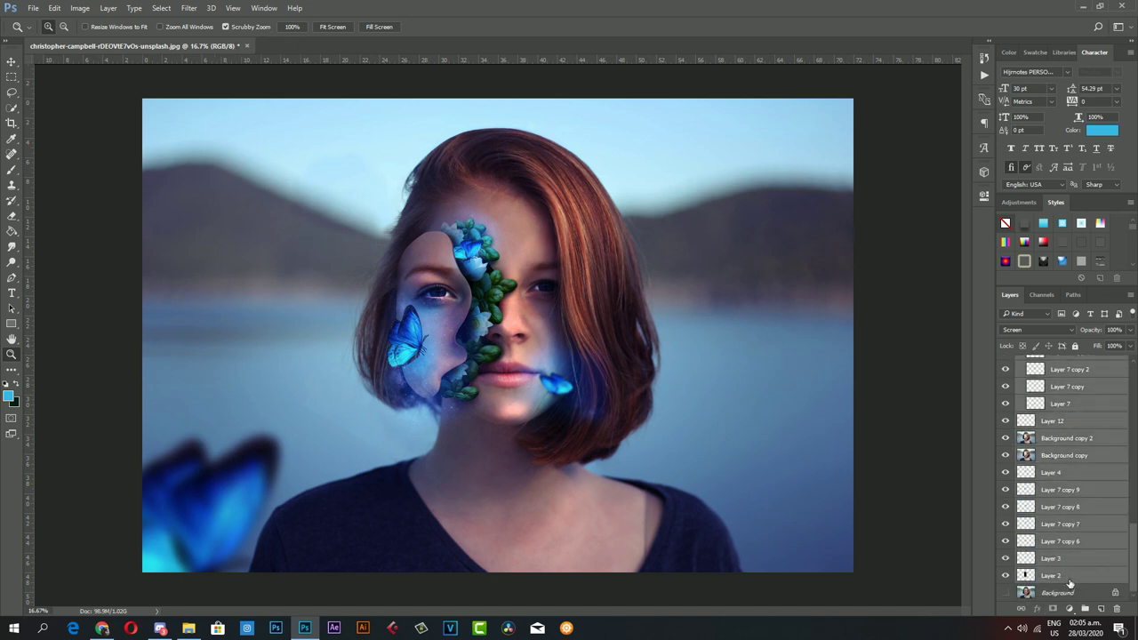
pyautogui.hotkey('ctrl', 'g')
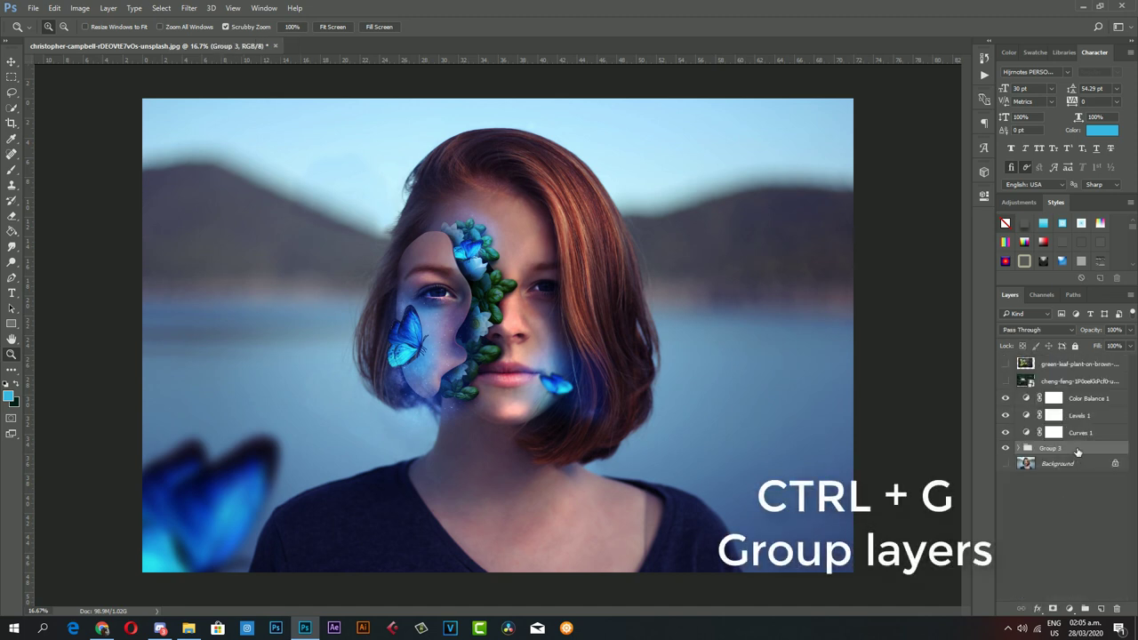
# - Duplicate Group 3 and merge the copy with a new empty layer into Layer 20
pyautogui.hotkey('ctrl', 'j')
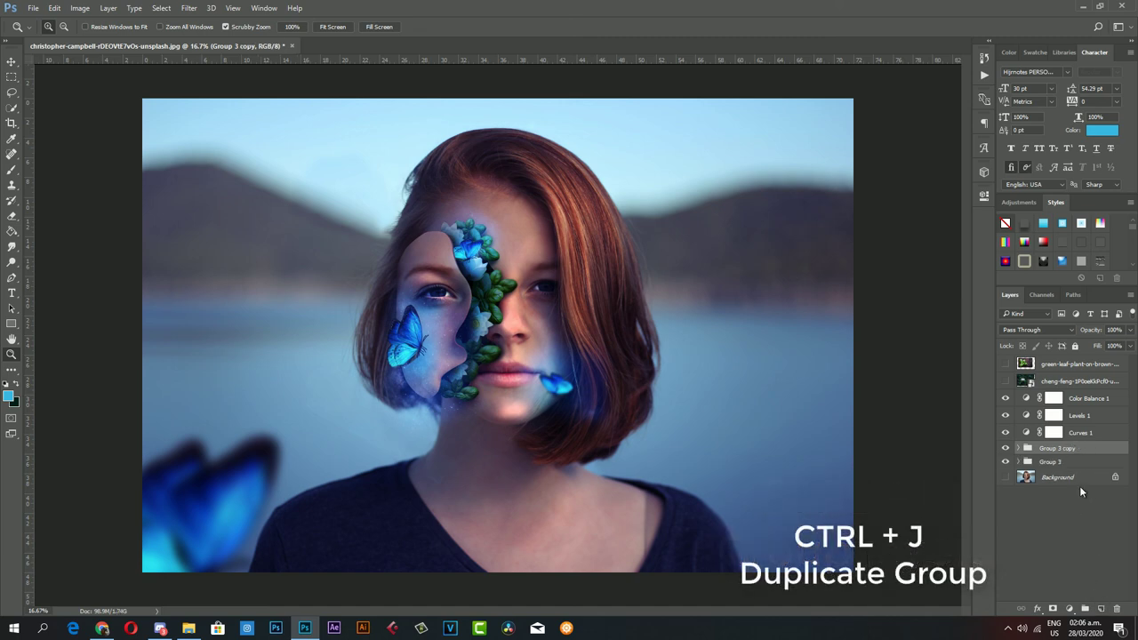
pyautogui.rightClick(1082, 450)
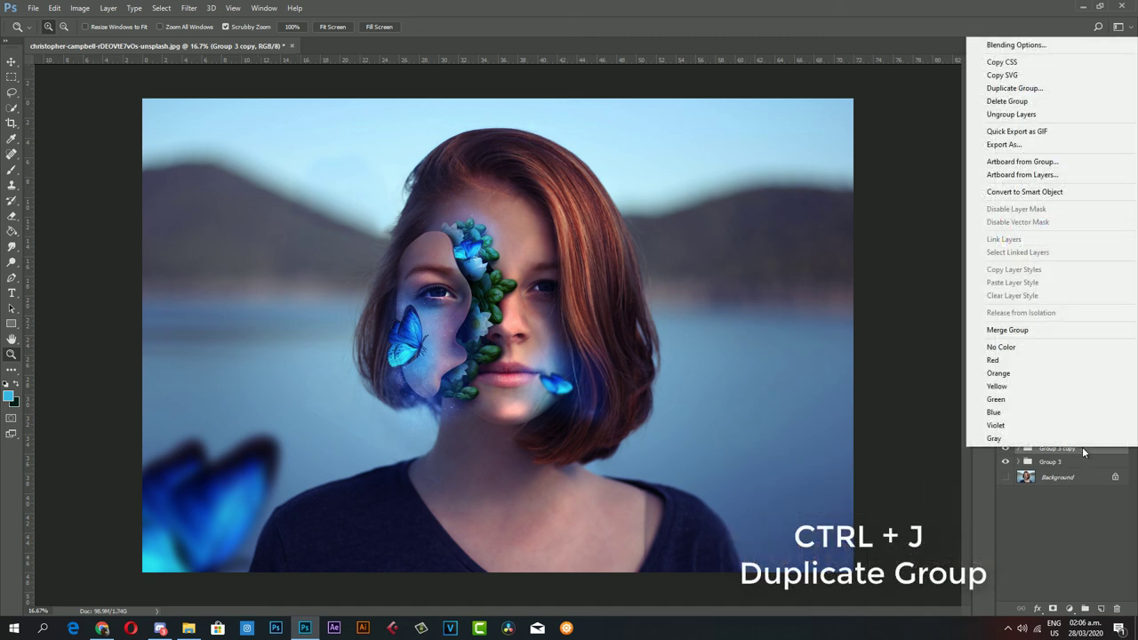
pyautogui.click(1082, 513)
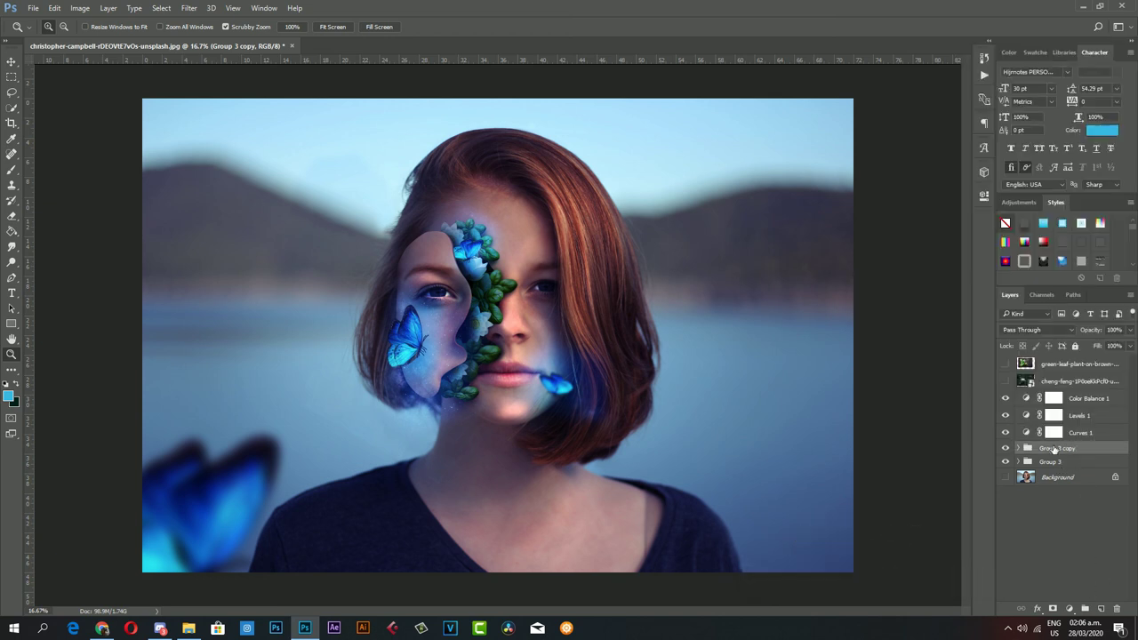
pyautogui.click(1101, 609)
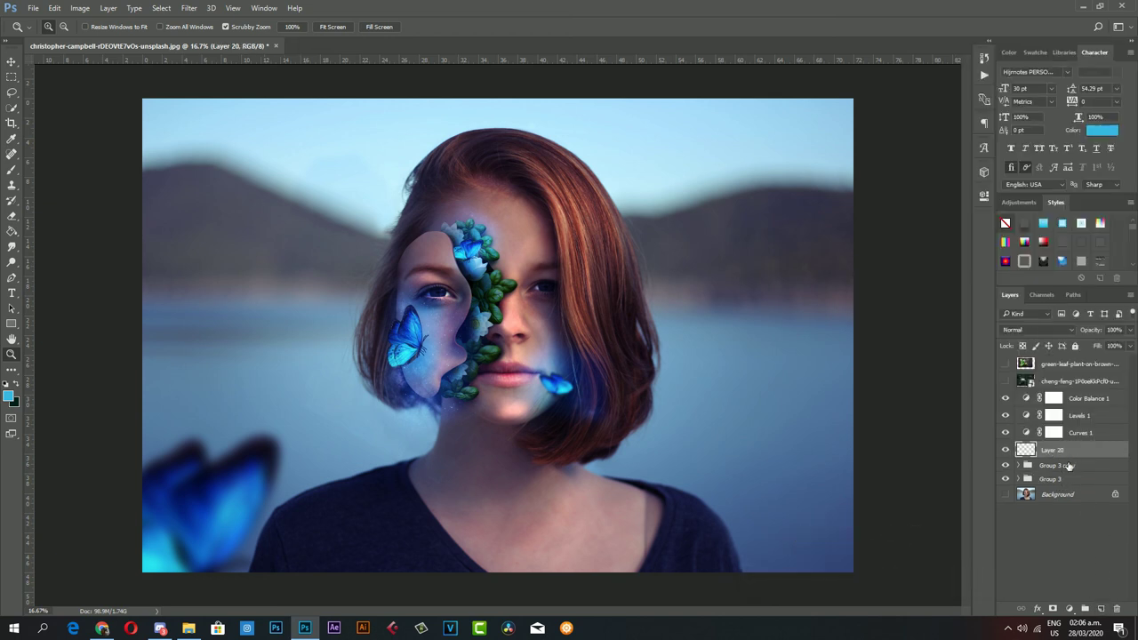
pyautogui.keyDown('shift'); pyautogui.click(1070, 465); pyautogui.keyUp('shift')
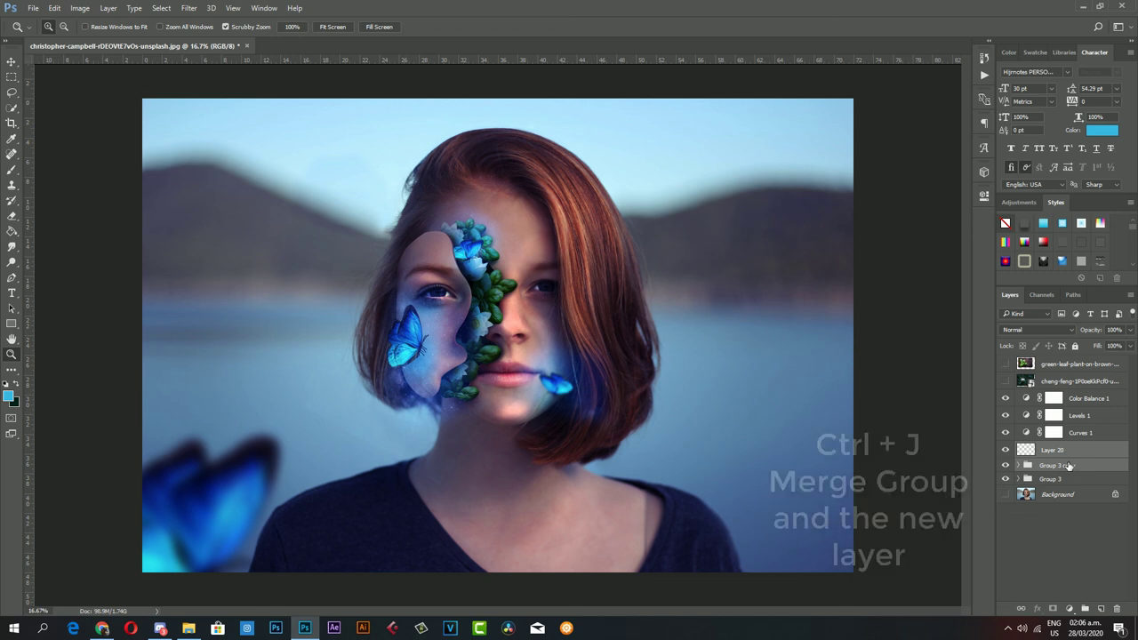
pyautogui.hotkey('ctrl', 'e')
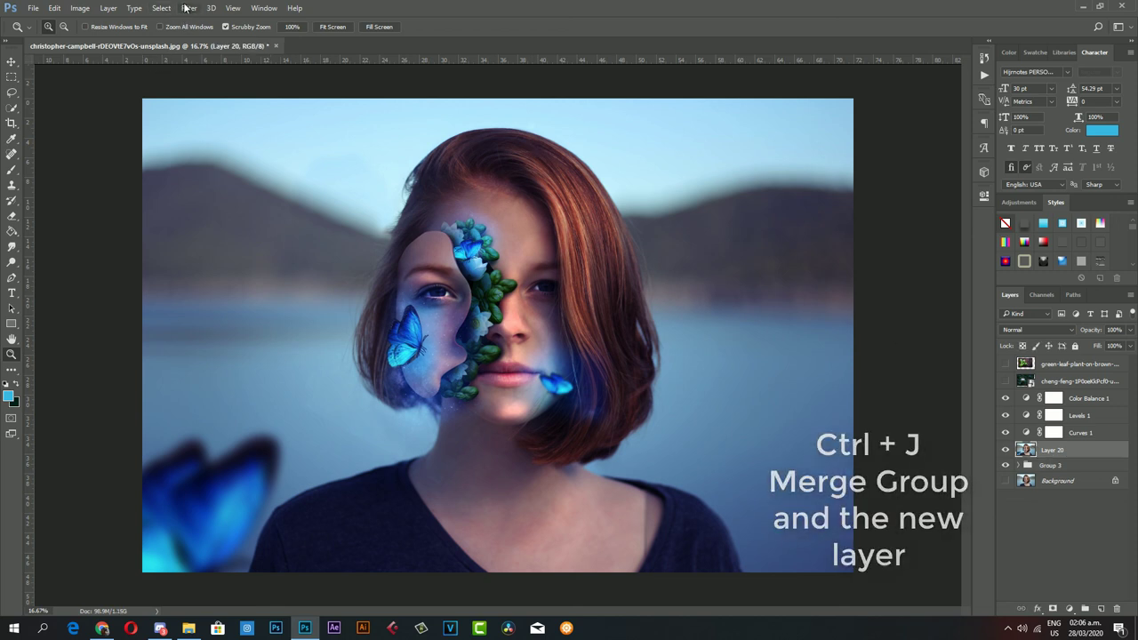
# - Apply a Gaussian Blur with radius 30.4 px to Layer 20
pyautogui.click(185, 8)
pyautogui.moveTo(194, 139)
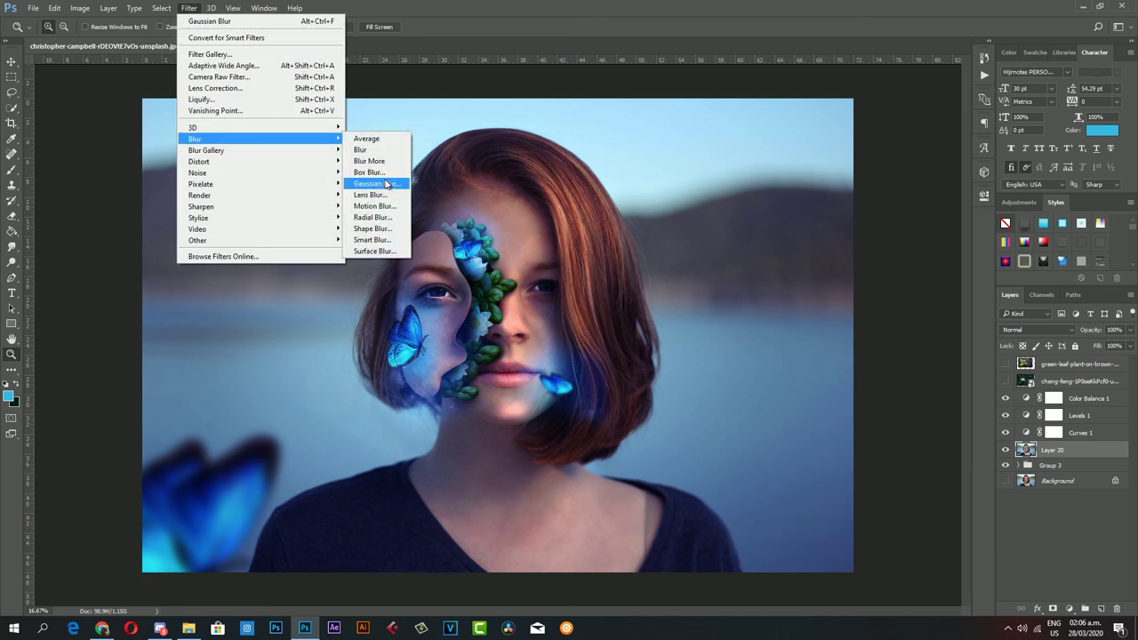
pyautogui.click(388, 185)
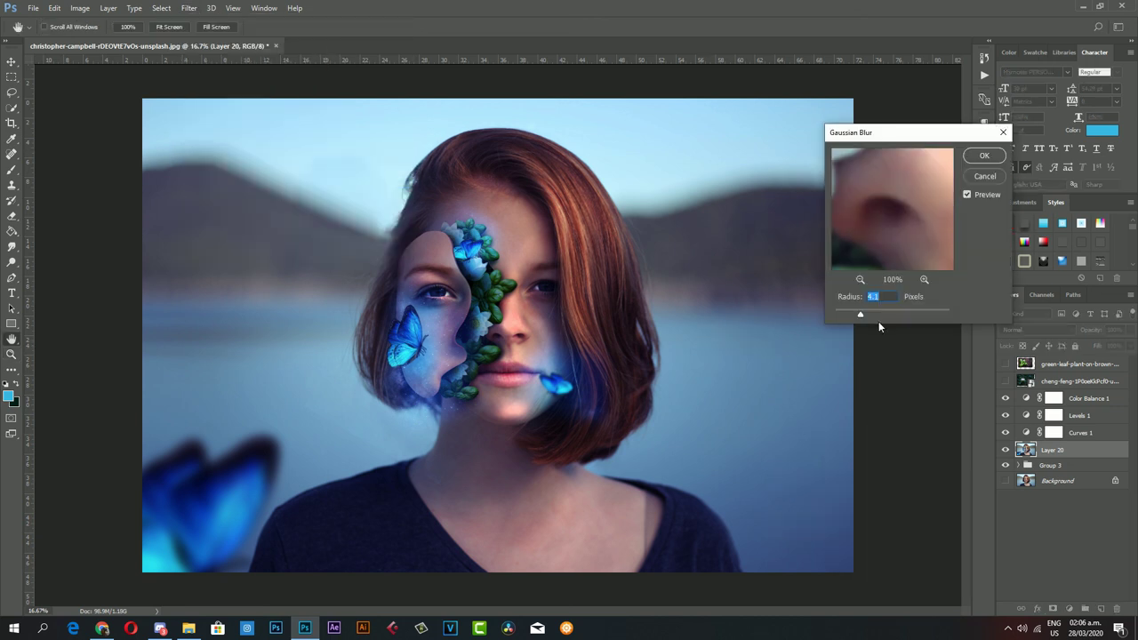
pyautogui.moveTo(878, 315); pyautogui.dragTo(890, 317)
pyautogui.click(983, 158)
pyautogui.press('z')
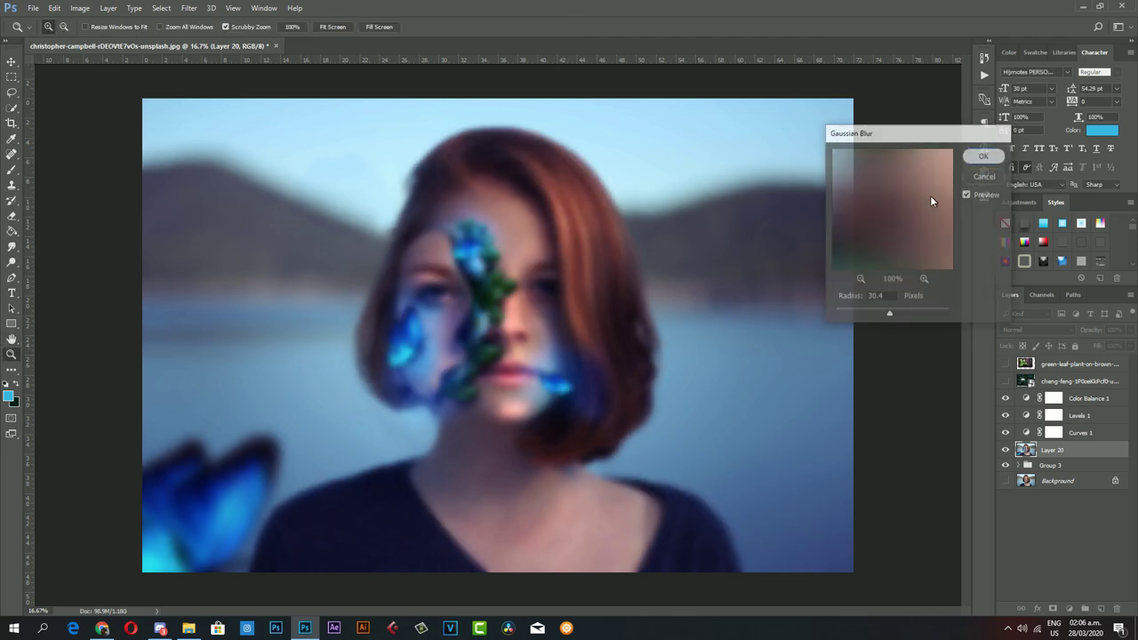
# - Set up the Eraser at 511 px size and 23% opacity
pyautogui.click(11, 216)
pyautogui.rightClick(579, 312)
pyautogui.moveTo(711, 343); pyautogui.dragTo(706, 340)
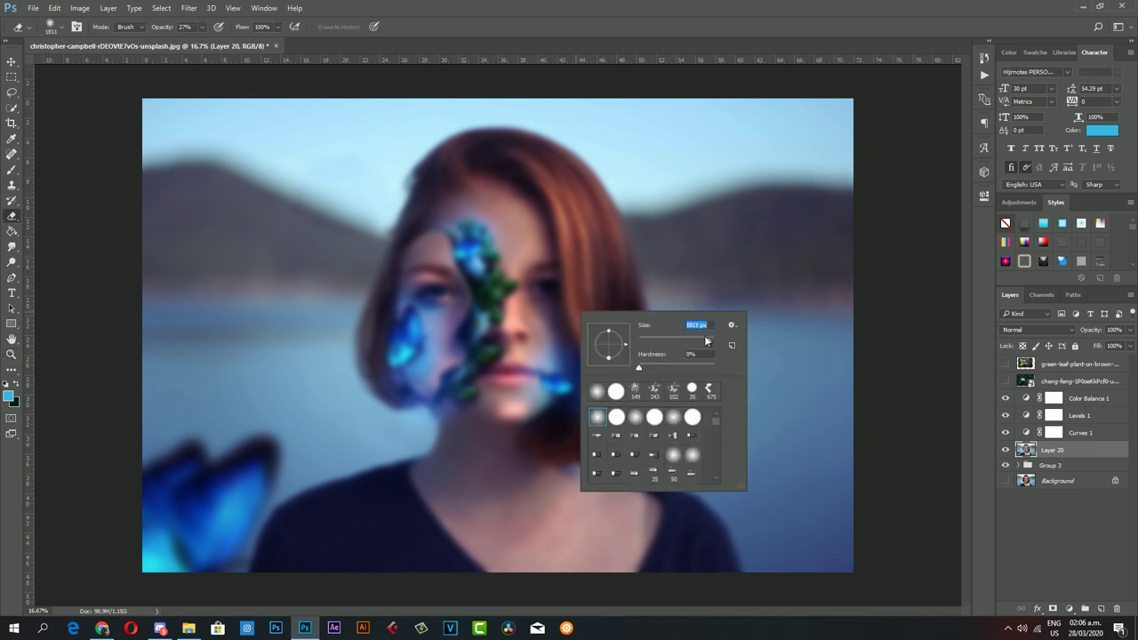
pyautogui.click(203, 27)
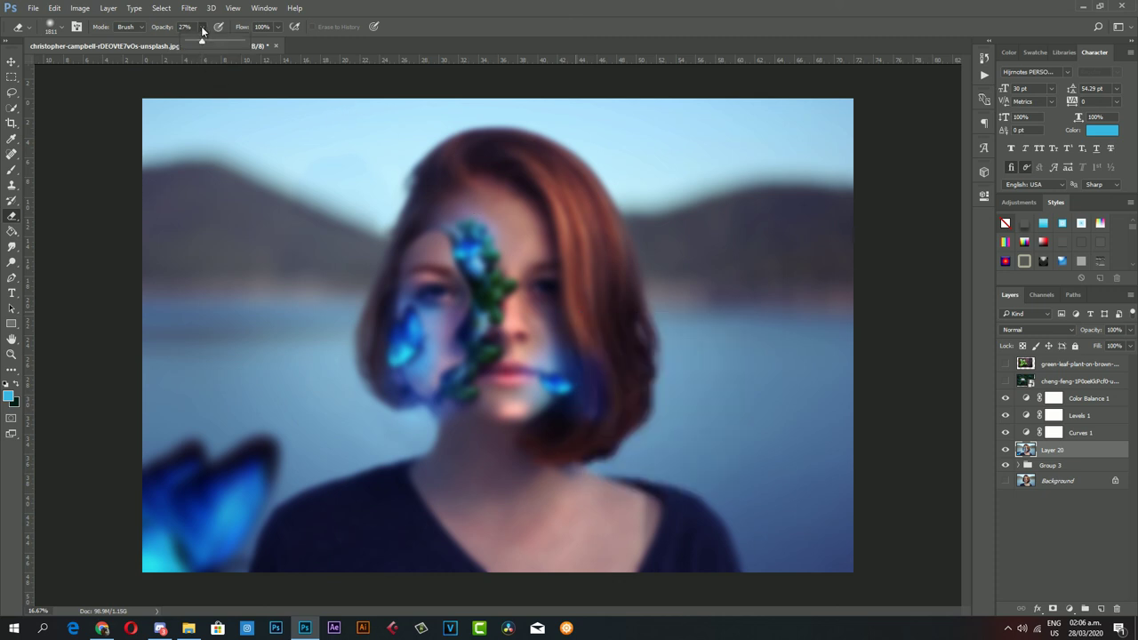
pyautogui.moveTo(195, 45)
pyautogui.mouseDown()
pyautogui.moveTo(202, 52)
pyautogui.moveTo(201, 42)
pyautogui.mouseUp()
pyautogui.click(399, 268)
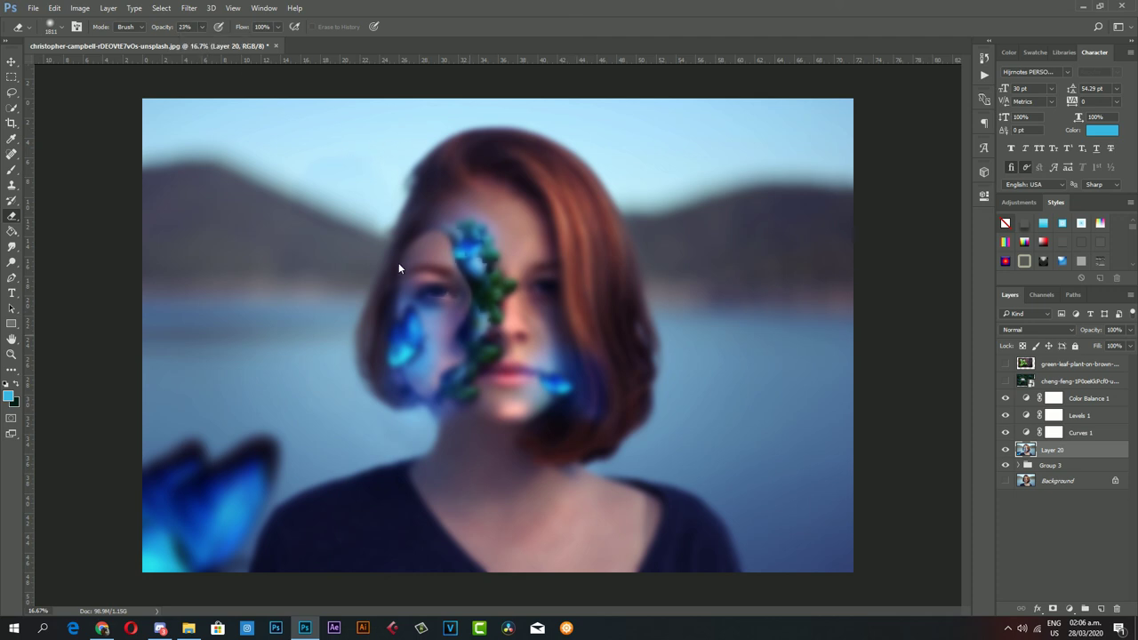